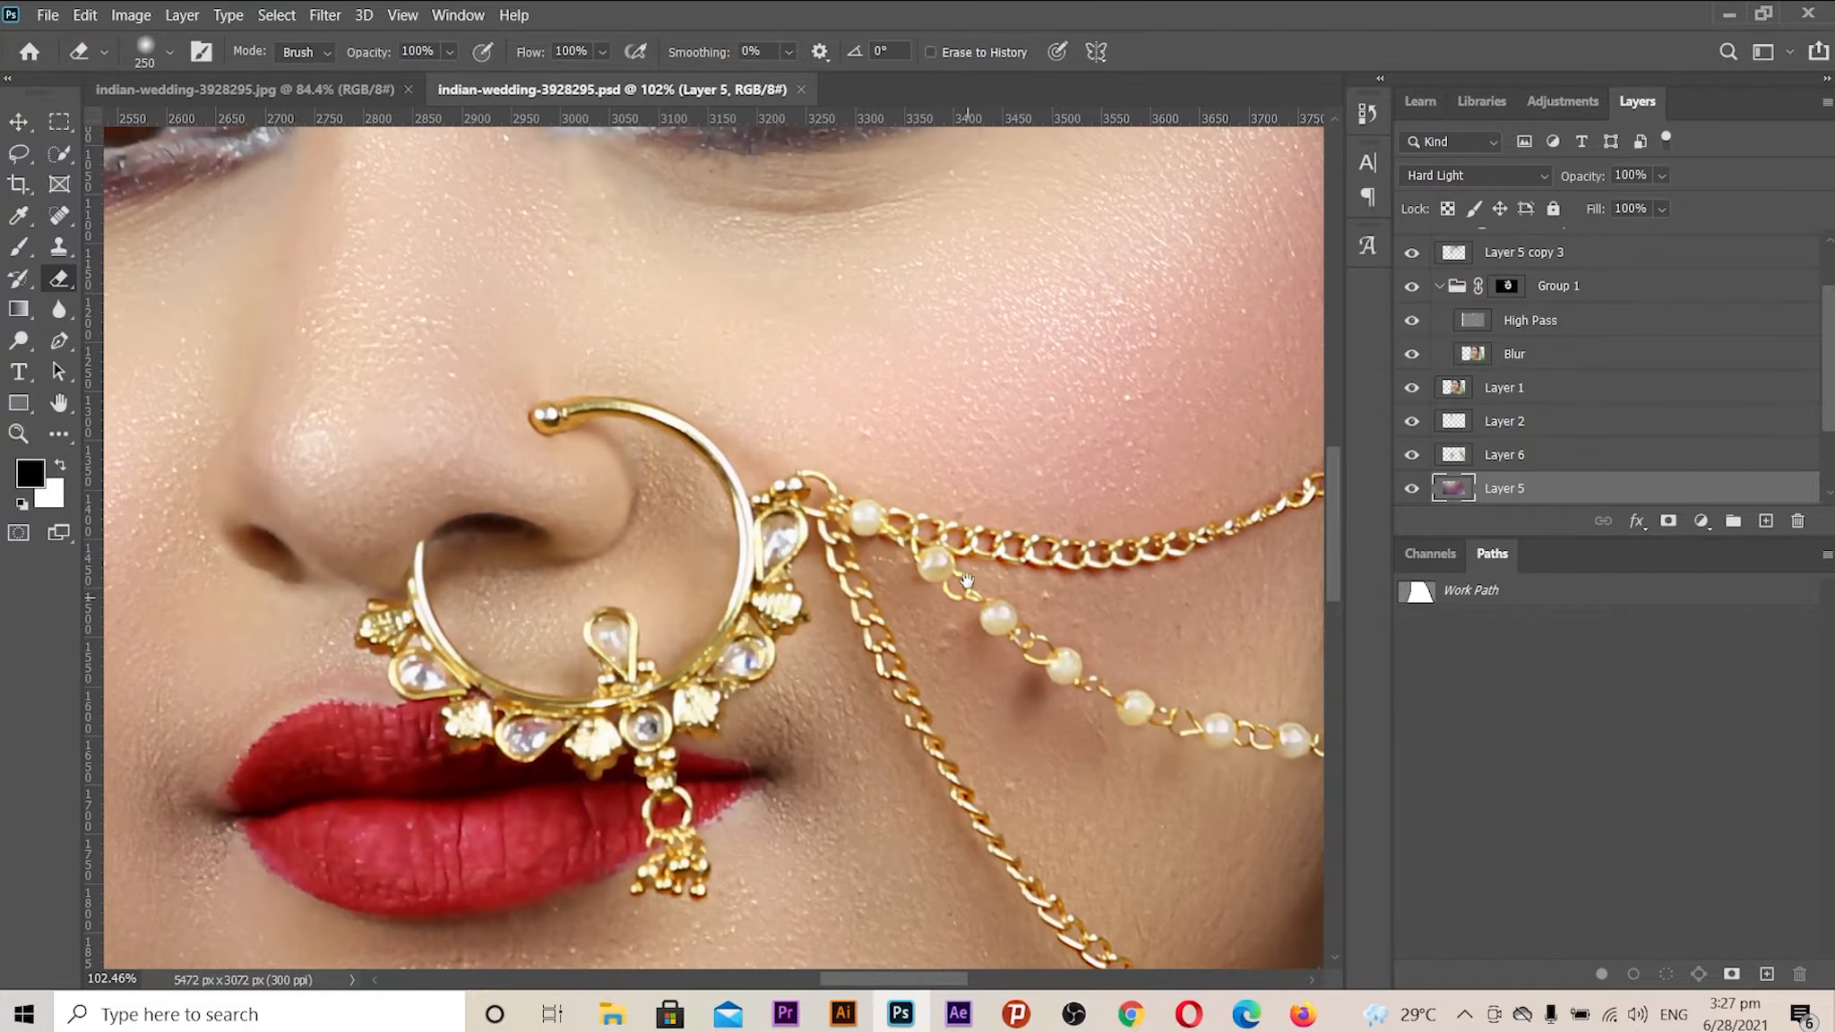
- Examine the retouched portrait's skin texture up close on both cheeks and around the nose and lips
left_click_drag(998, 426, 753, 528)
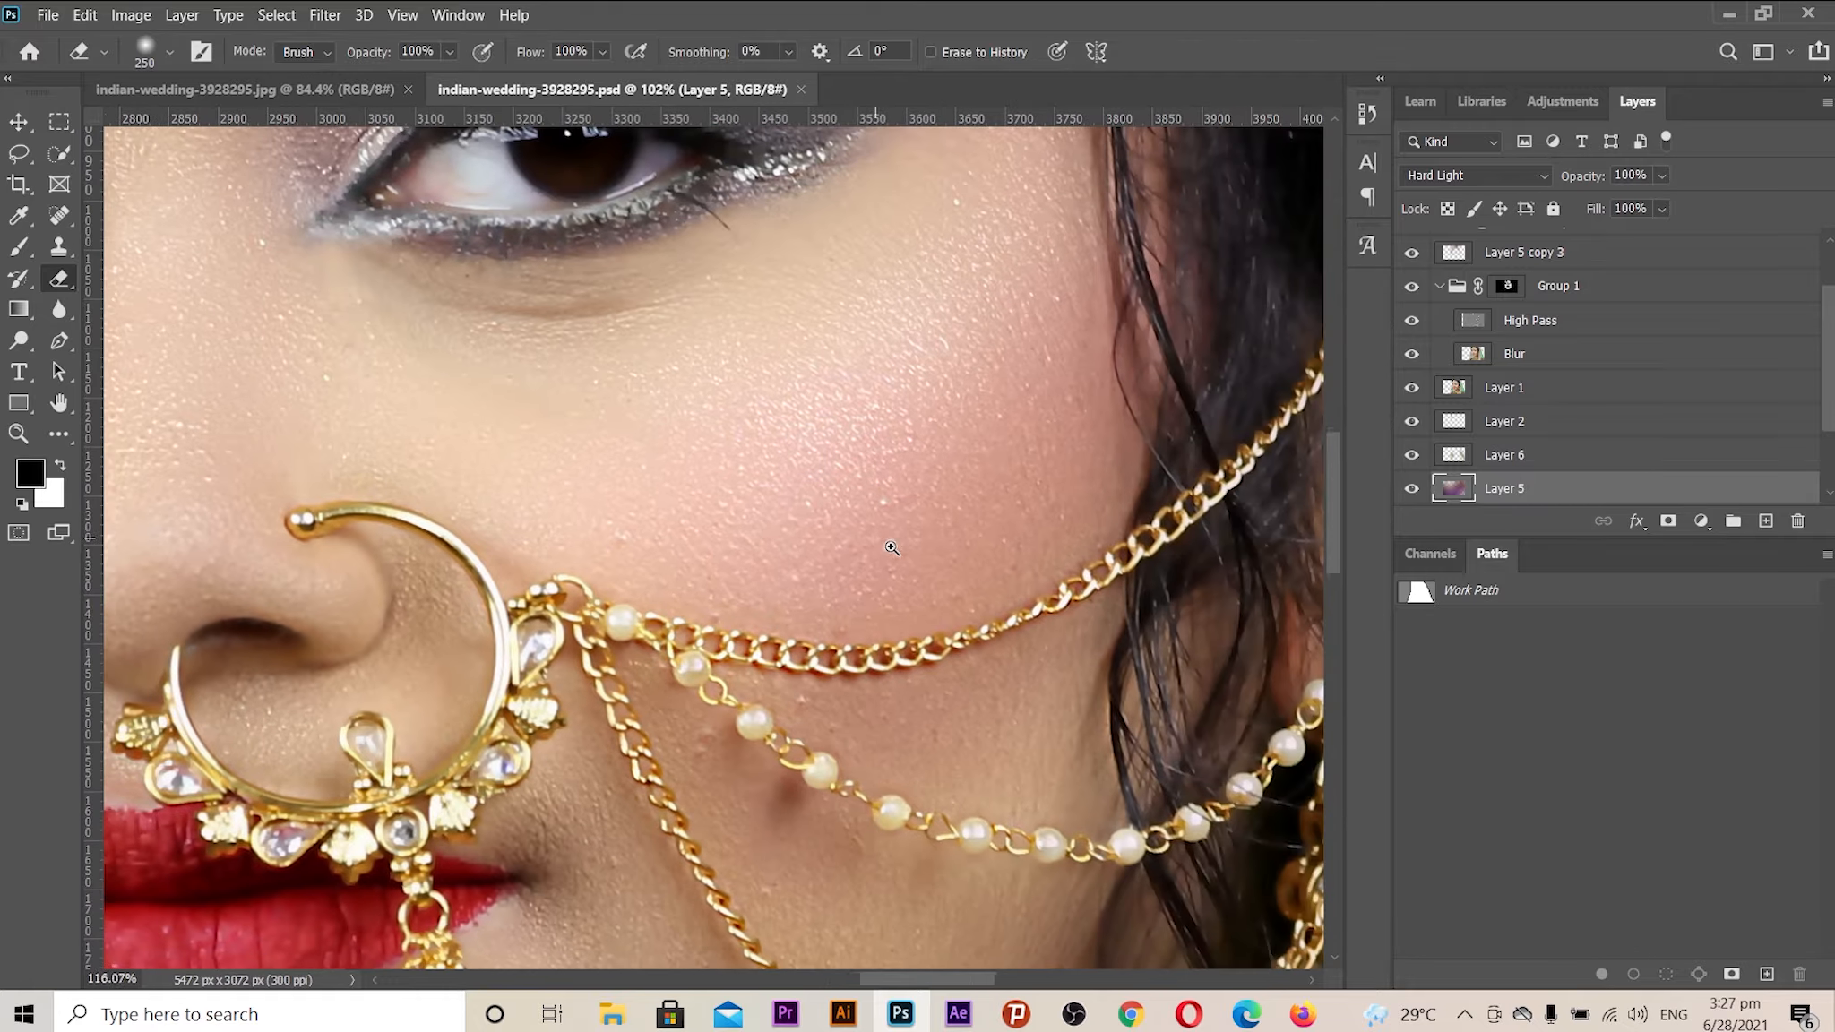
left_click_drag(879, 543, 896, 551)
left_click_drag(564, 621, 1172, 573)
left_click_drag(424, 607, 852, 455)
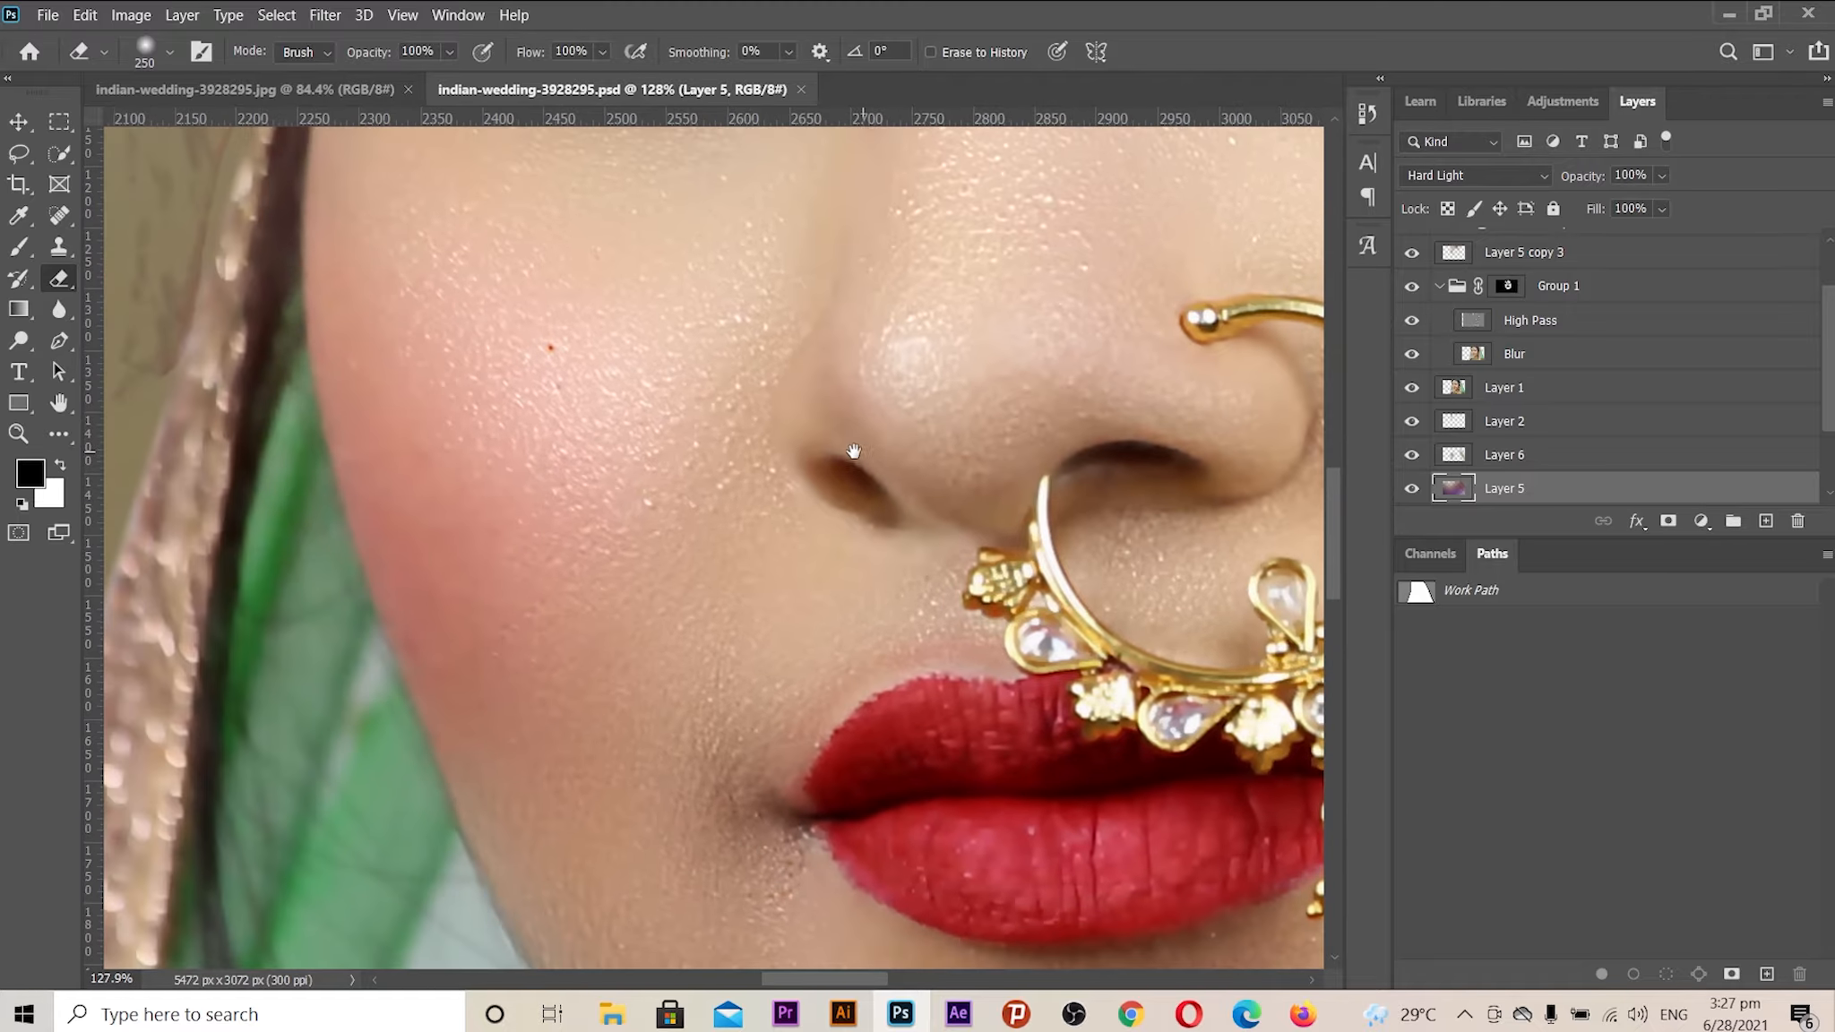
left_click_drag(699, 401, 606, 819)
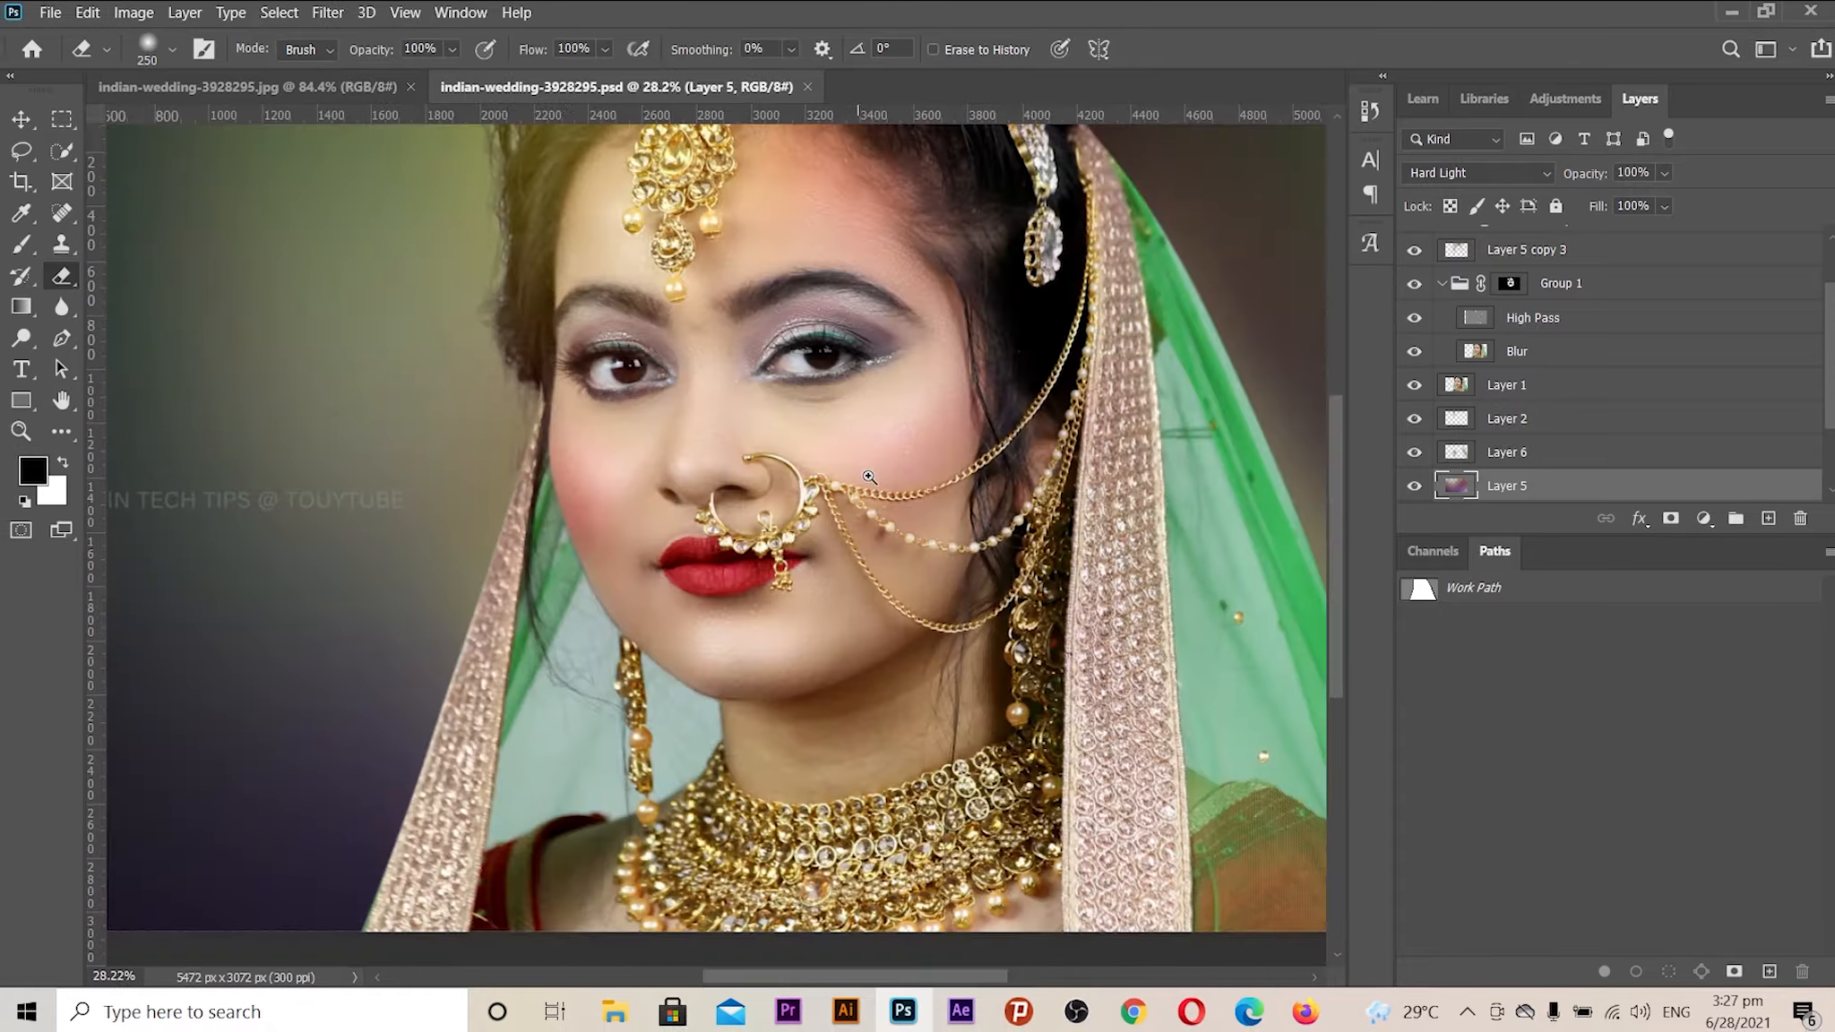
mouse_move(869, 478)
left_mouse_down()
mouse_move(801, 491)
mouse_move(819, 490)
left_mouse_up()
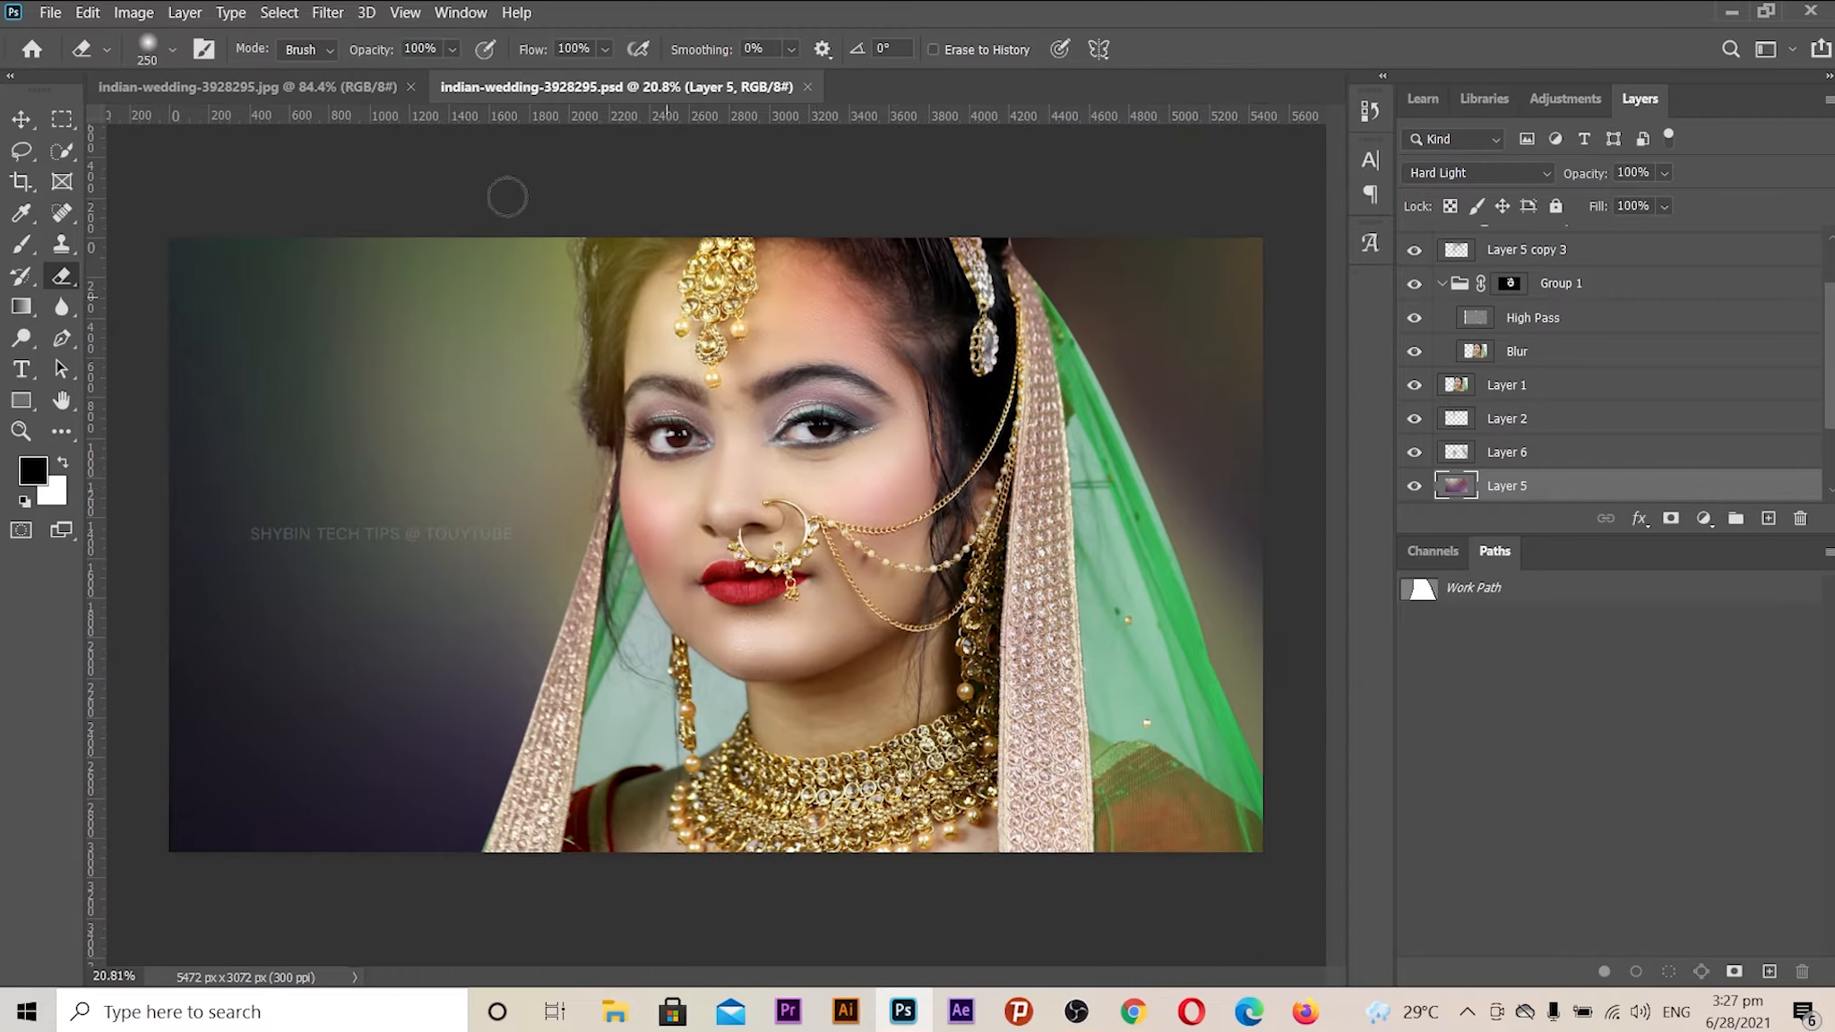
- Compare the skin around the nose ring and cheek in the original JPG with the retouched PSD
left_click(358, 82)
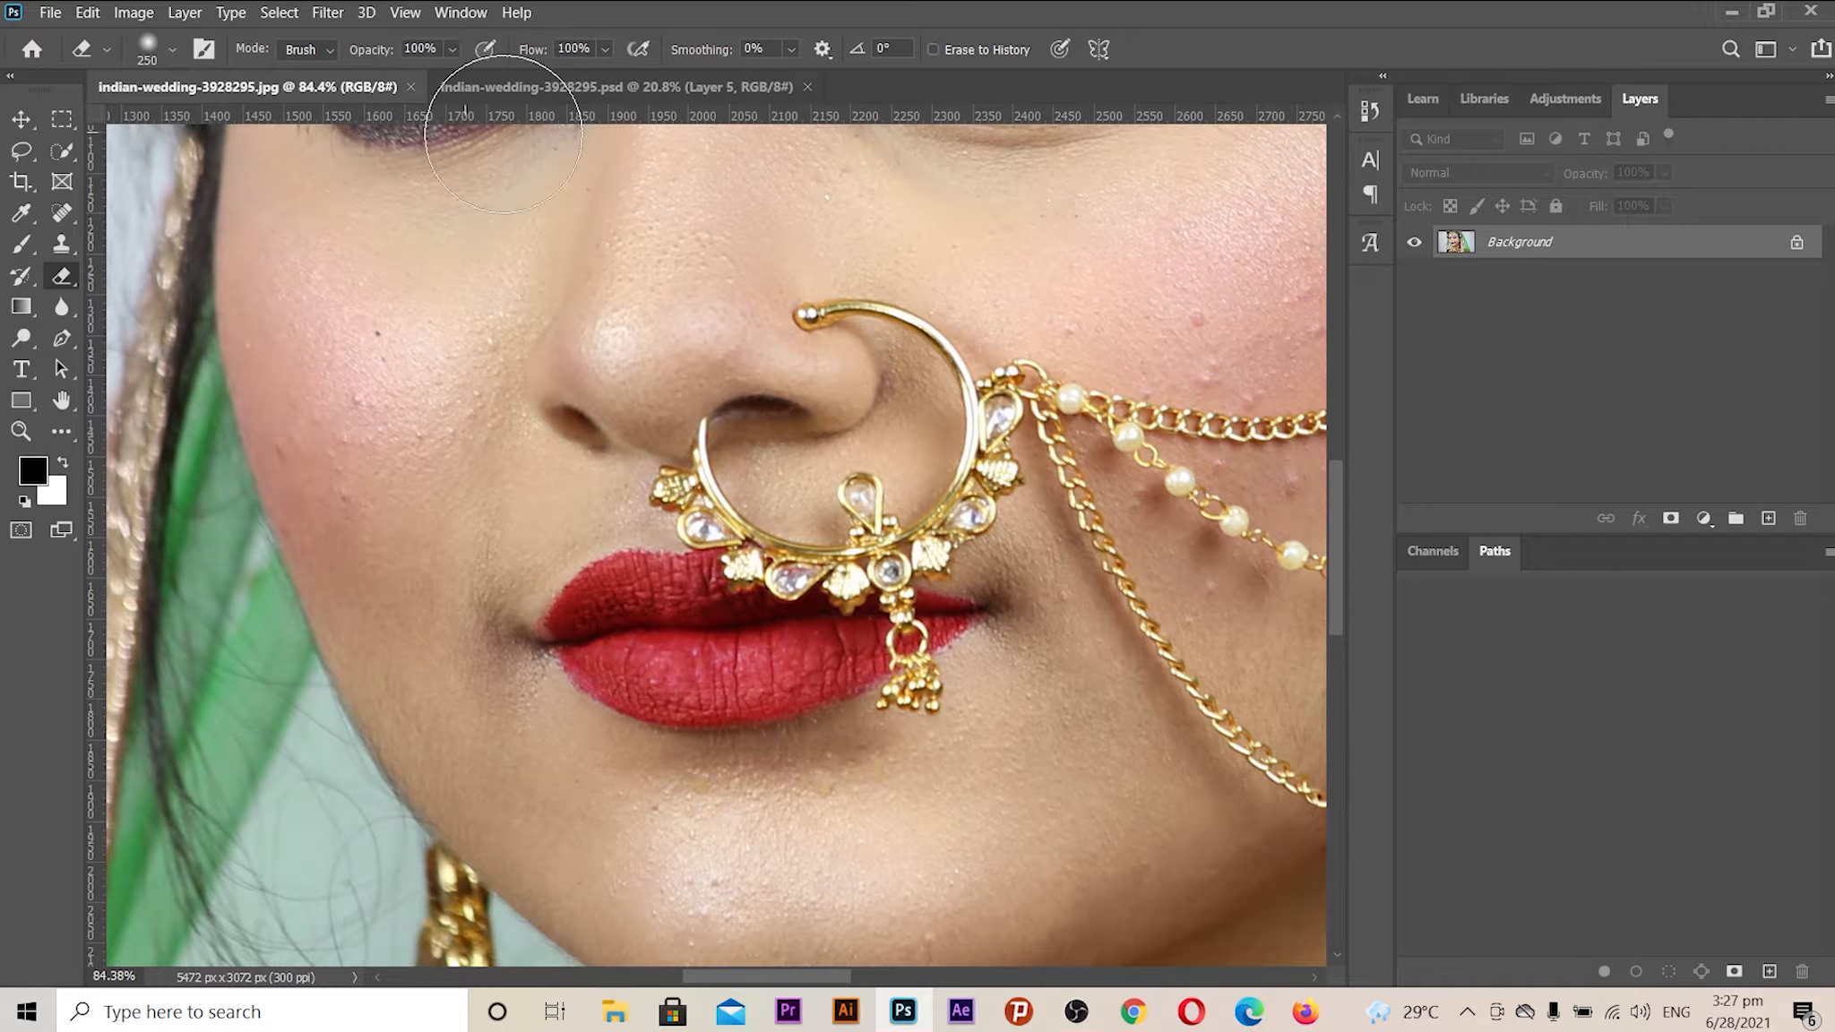
left_click(548, 87)
left_click_drag(760, 538, 908, 564)
left_click_drag(830, 491, 292, 488)
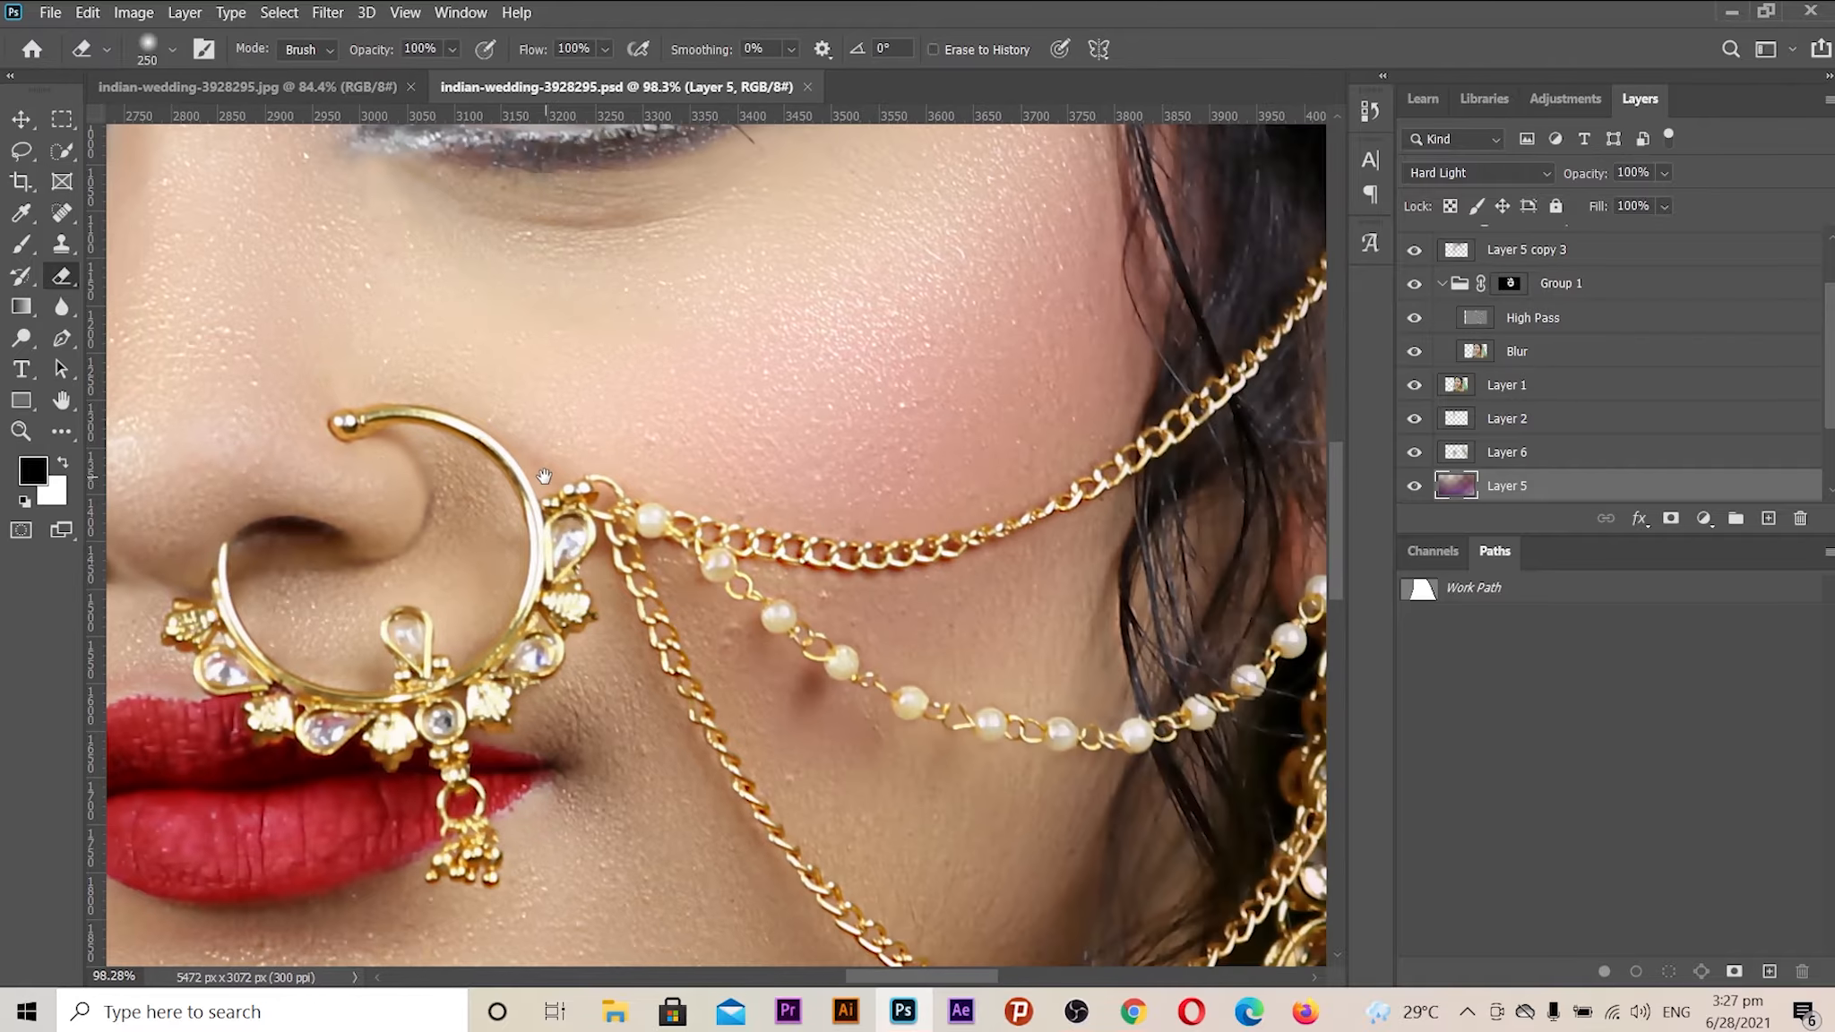
left_click(225, 90)
left_click_drag(1111, 660, 503, 409)
left_click(525, 77)
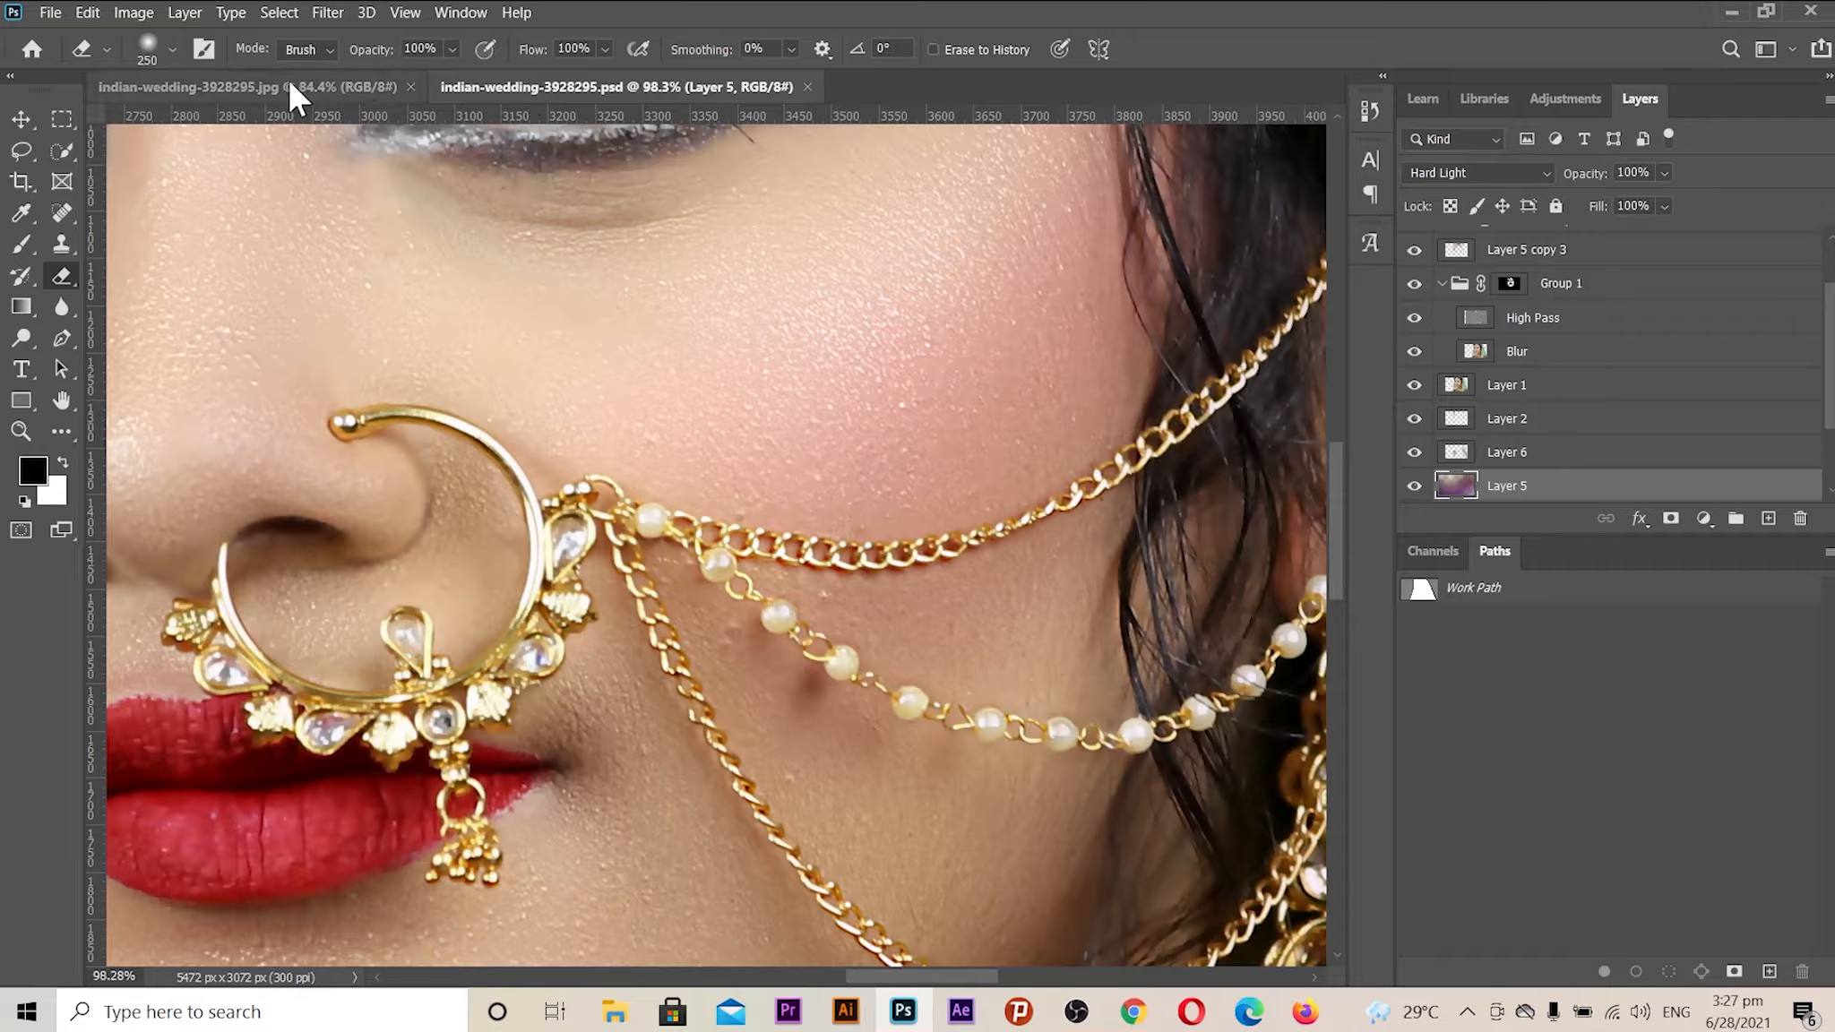
left_click(290, 82)
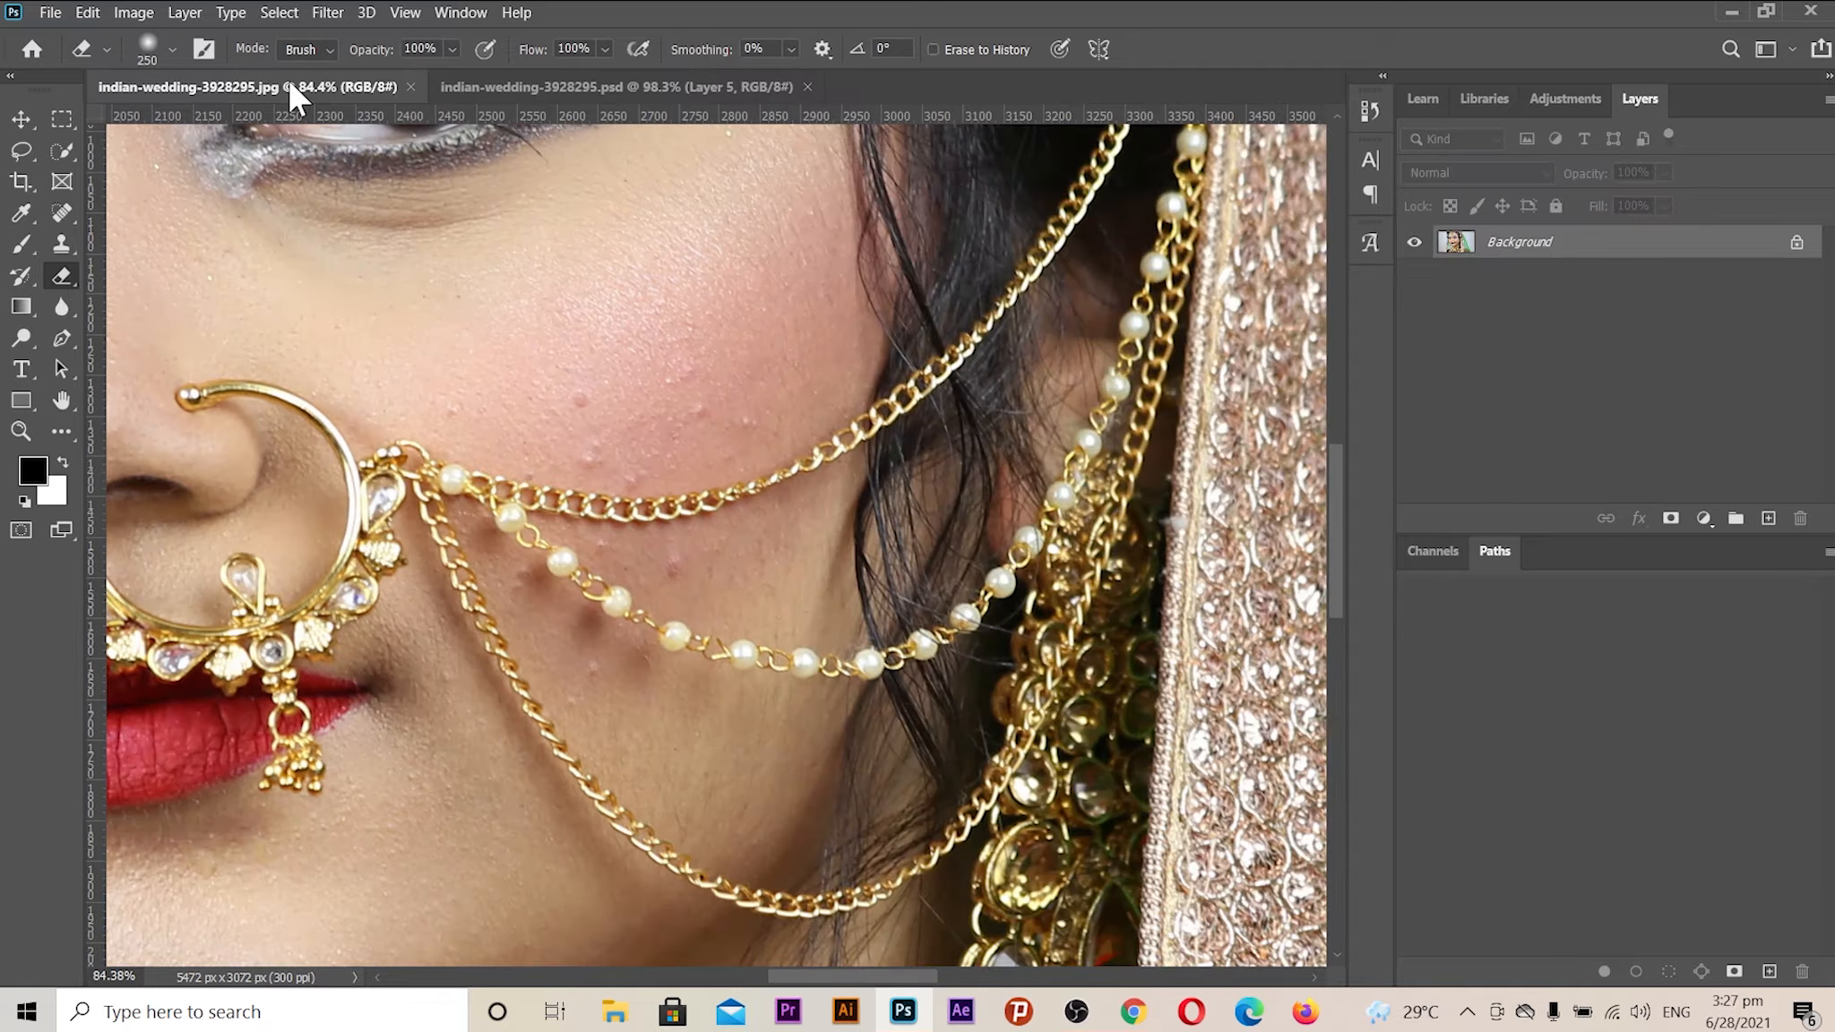
left_click(517, 85)
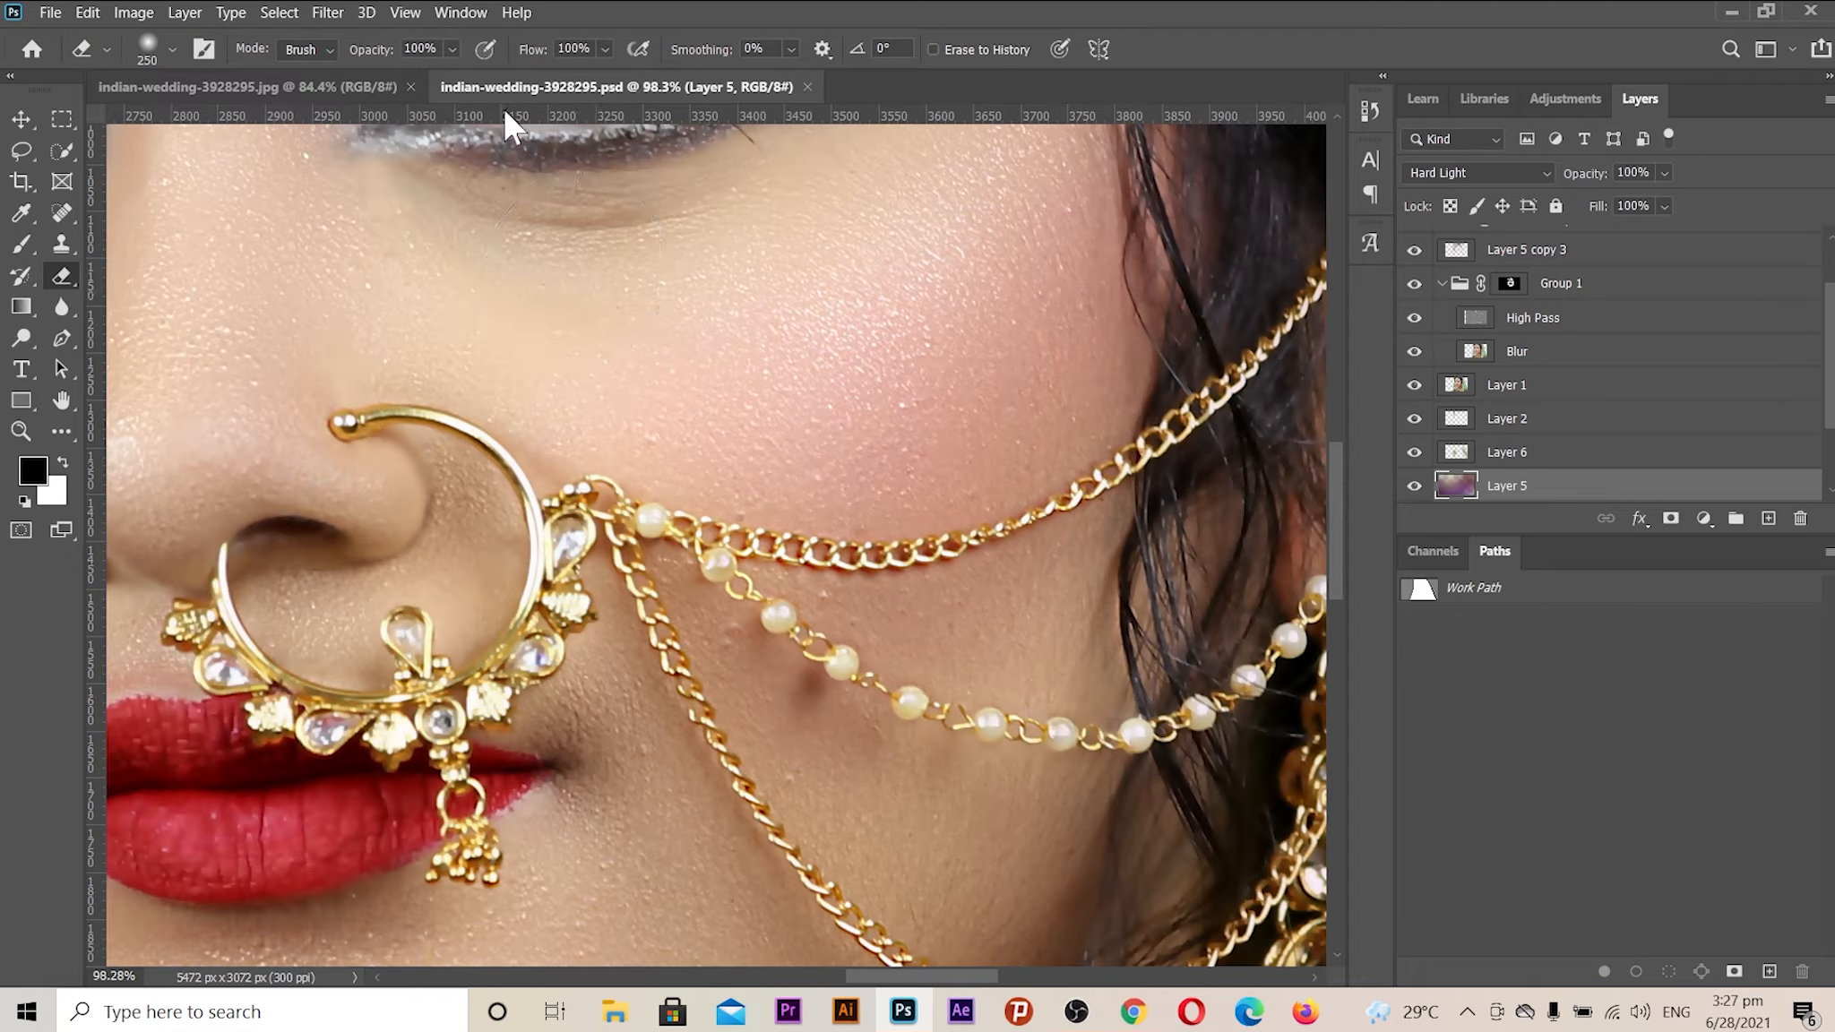
- Close the retouched indian-wedding-3928295.psd and bring the whole original portrait into view
left_click(807, 86)
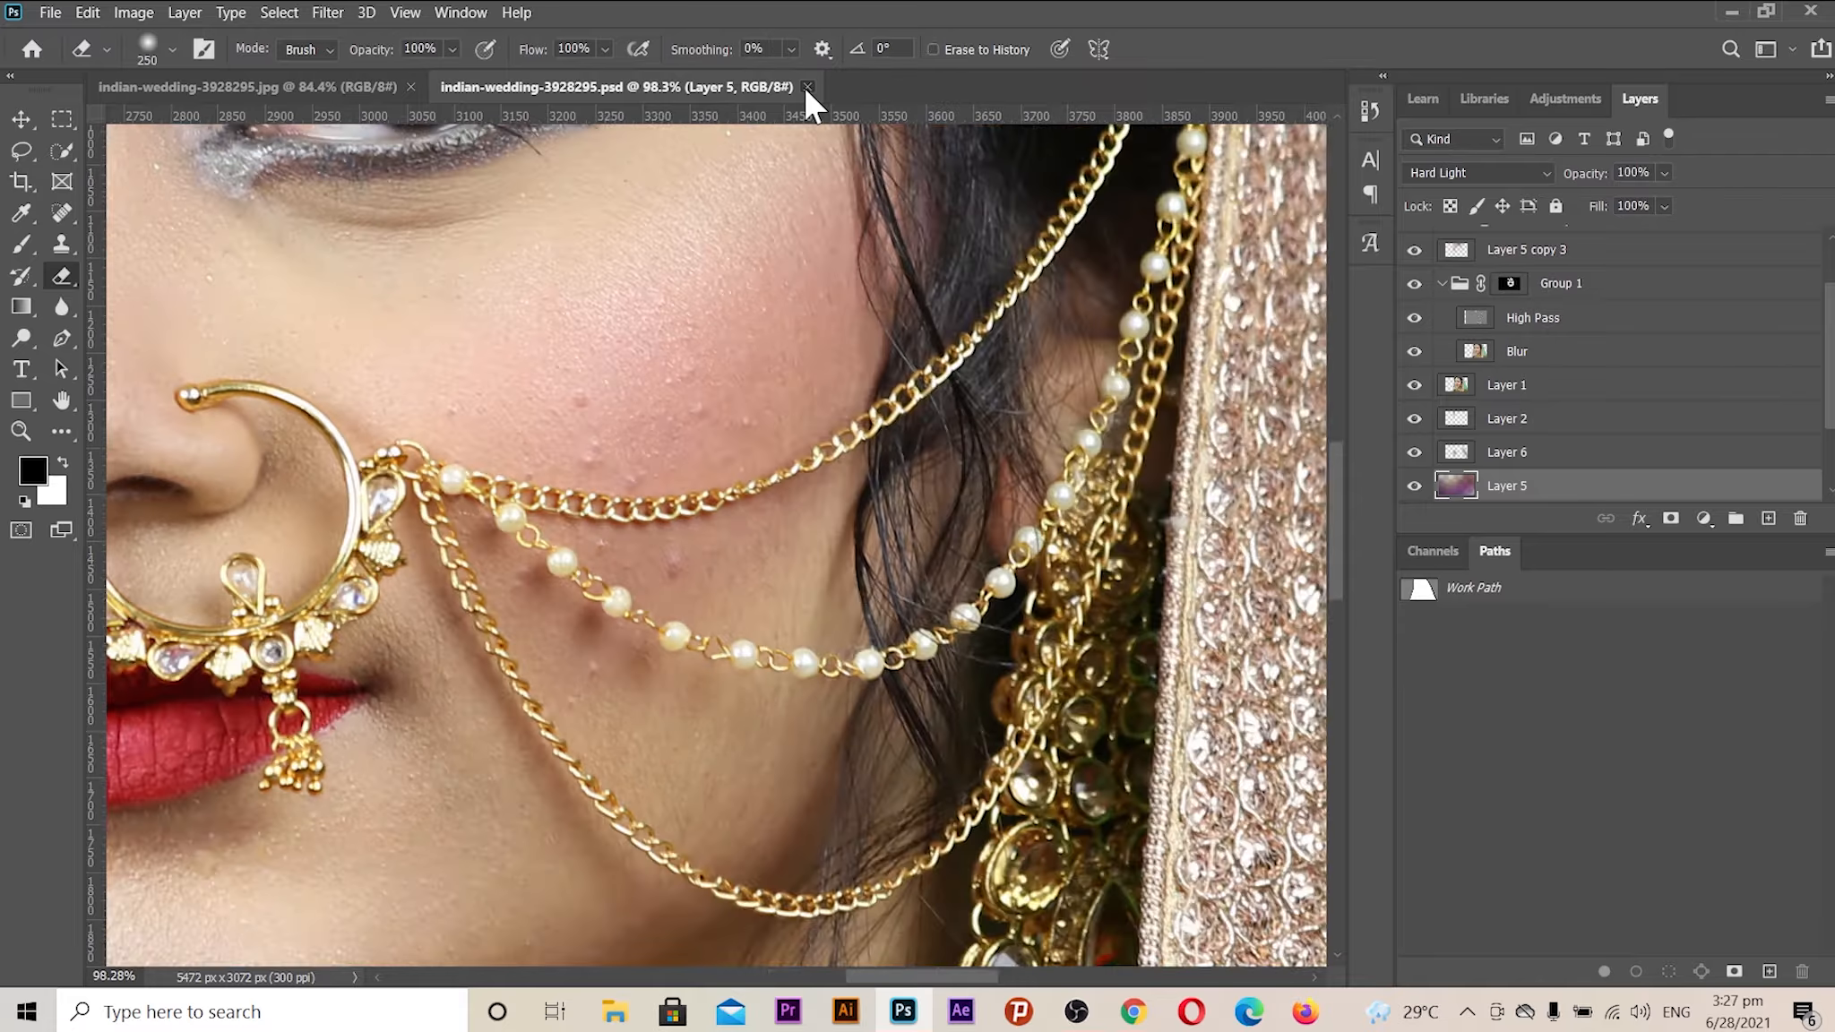
left_click_drag(659, 351, 975, 430)
left_click_drag(766, 406, 473, 564)
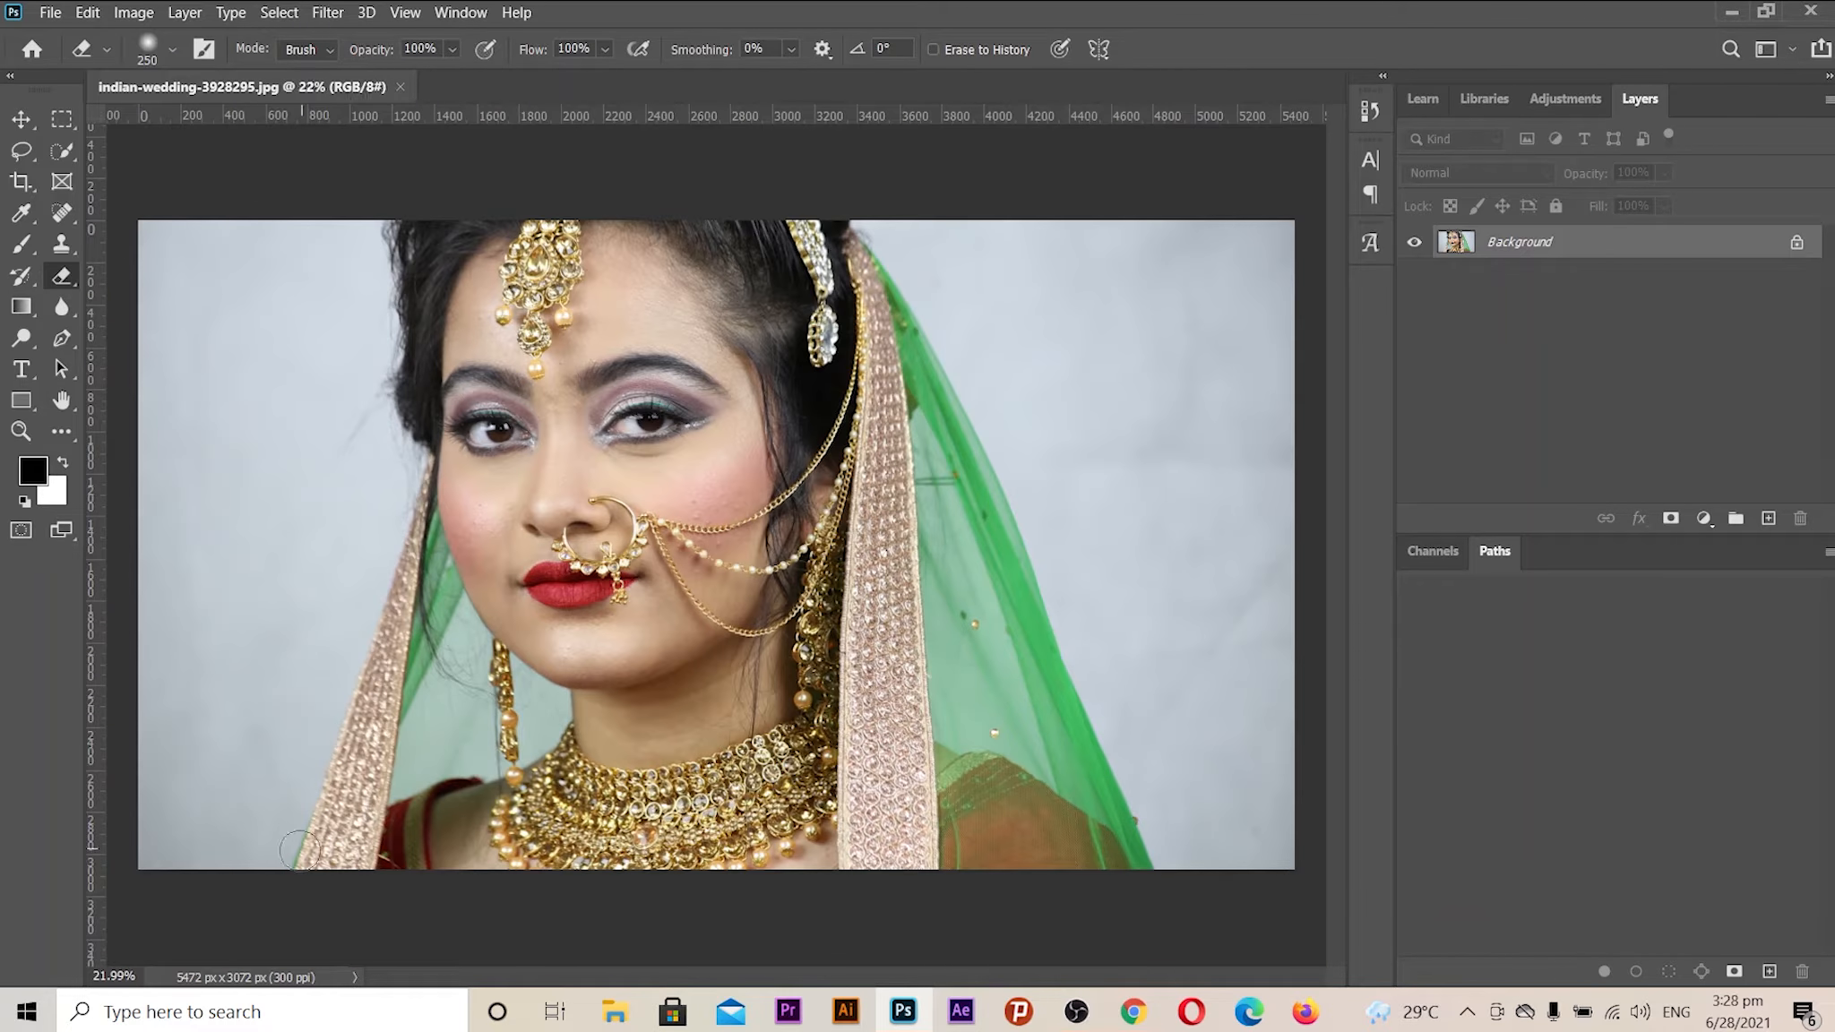
- Start a Pen tool path just below the image at the beaded veil border and trace up its outer edge
mouse_move(271, 828)
left_mouse_down()
mouse_move(400, 806)
mouse_move(593, 365)
left_mouse_up()
key("p")
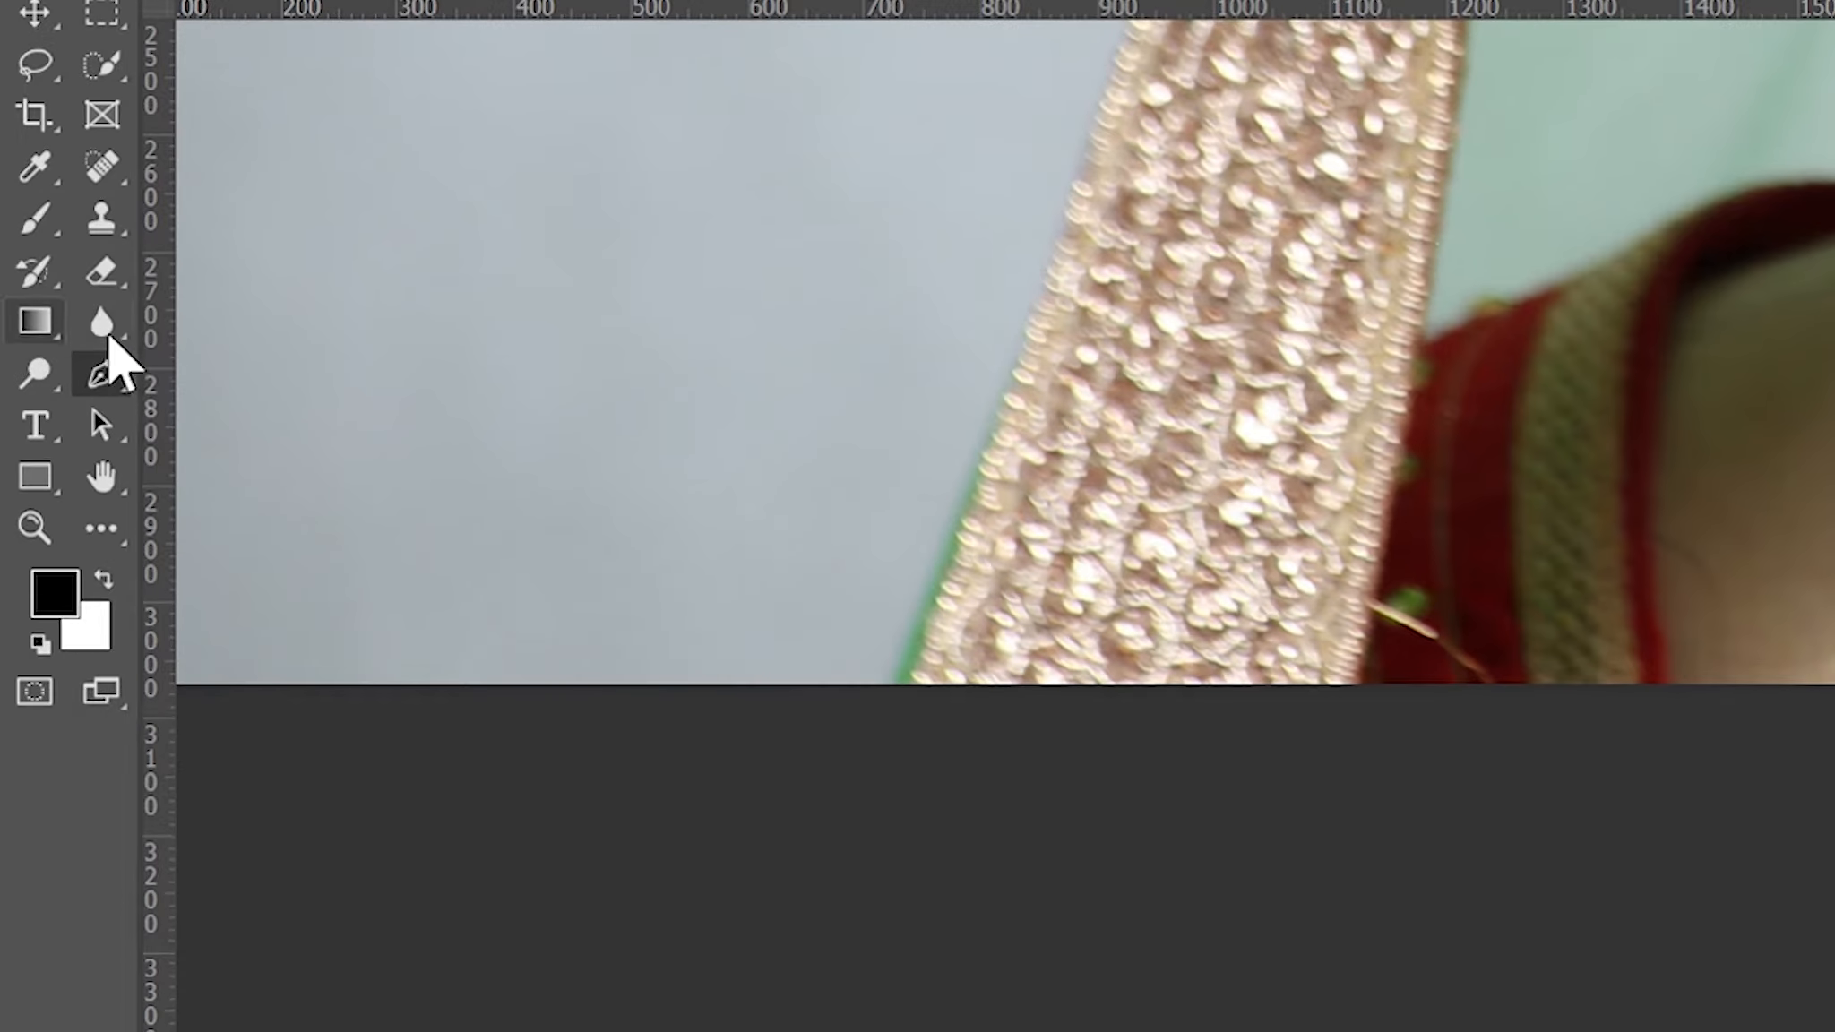
right_click(66, 342)
left_click(271, 375)
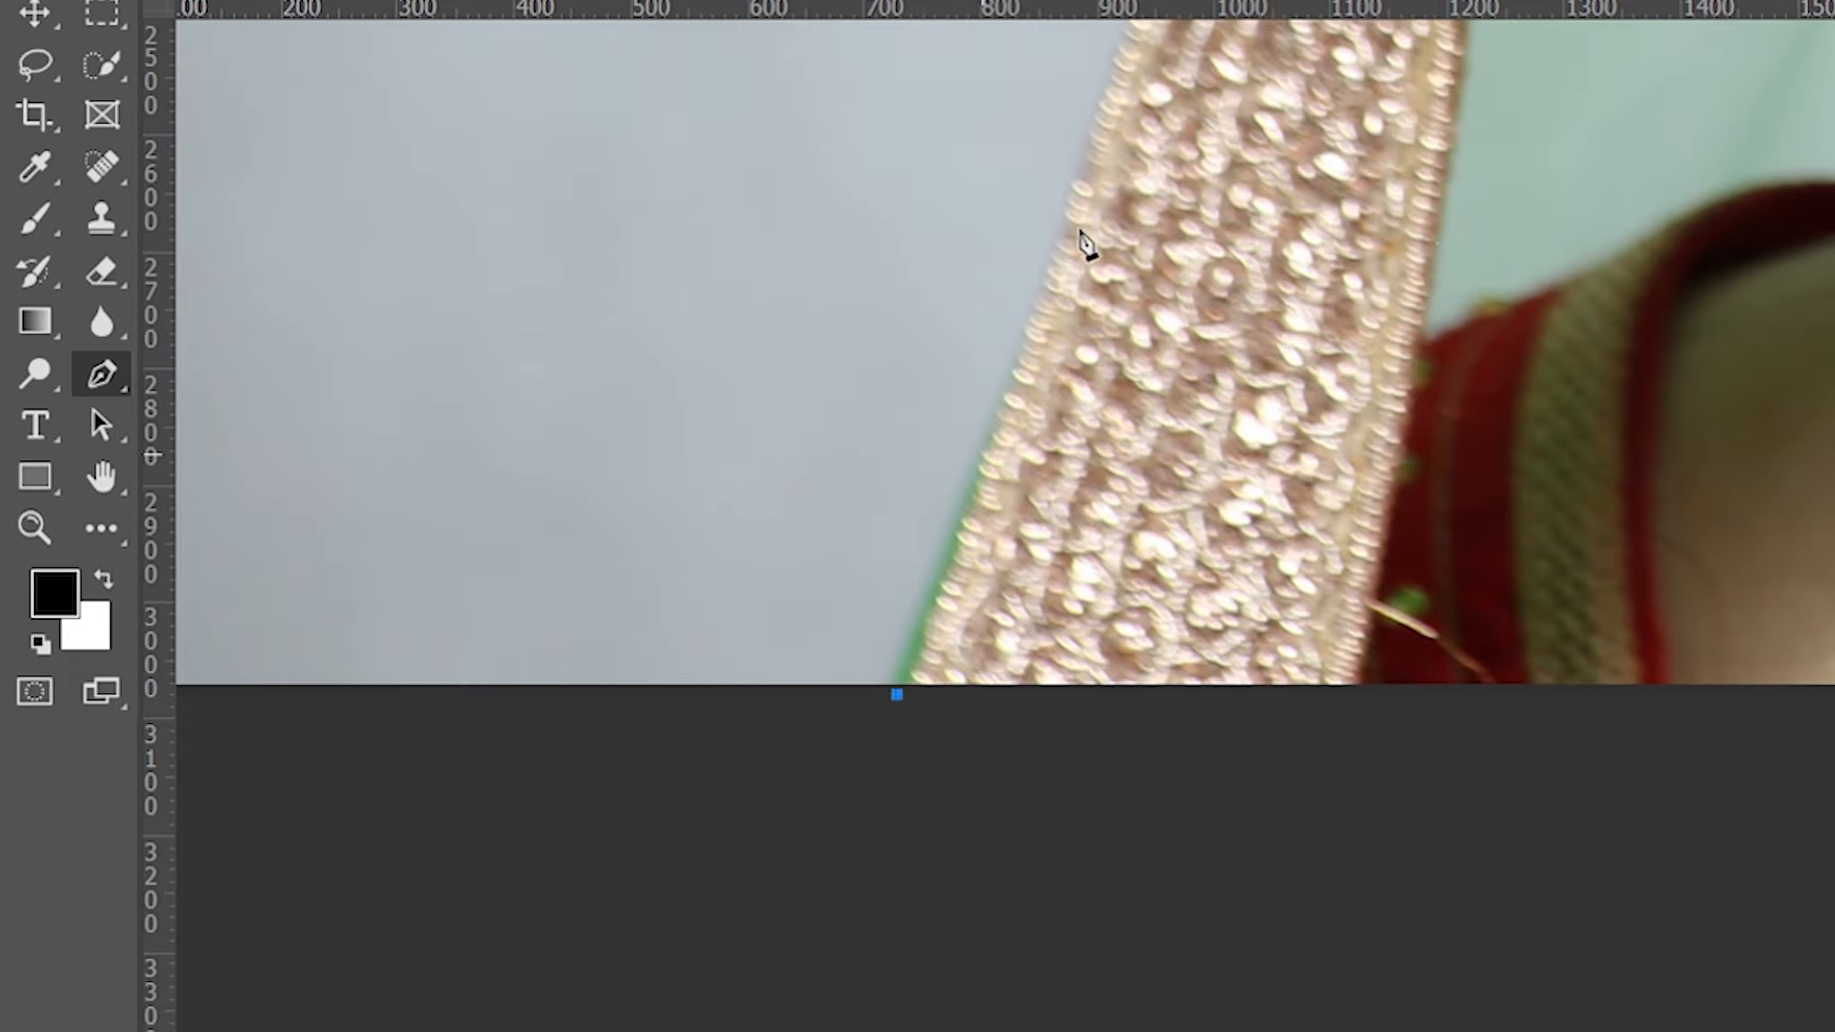
scroll(1053, 537, "up", 5)
left_click_drag(1083, 606, 1106, 545)
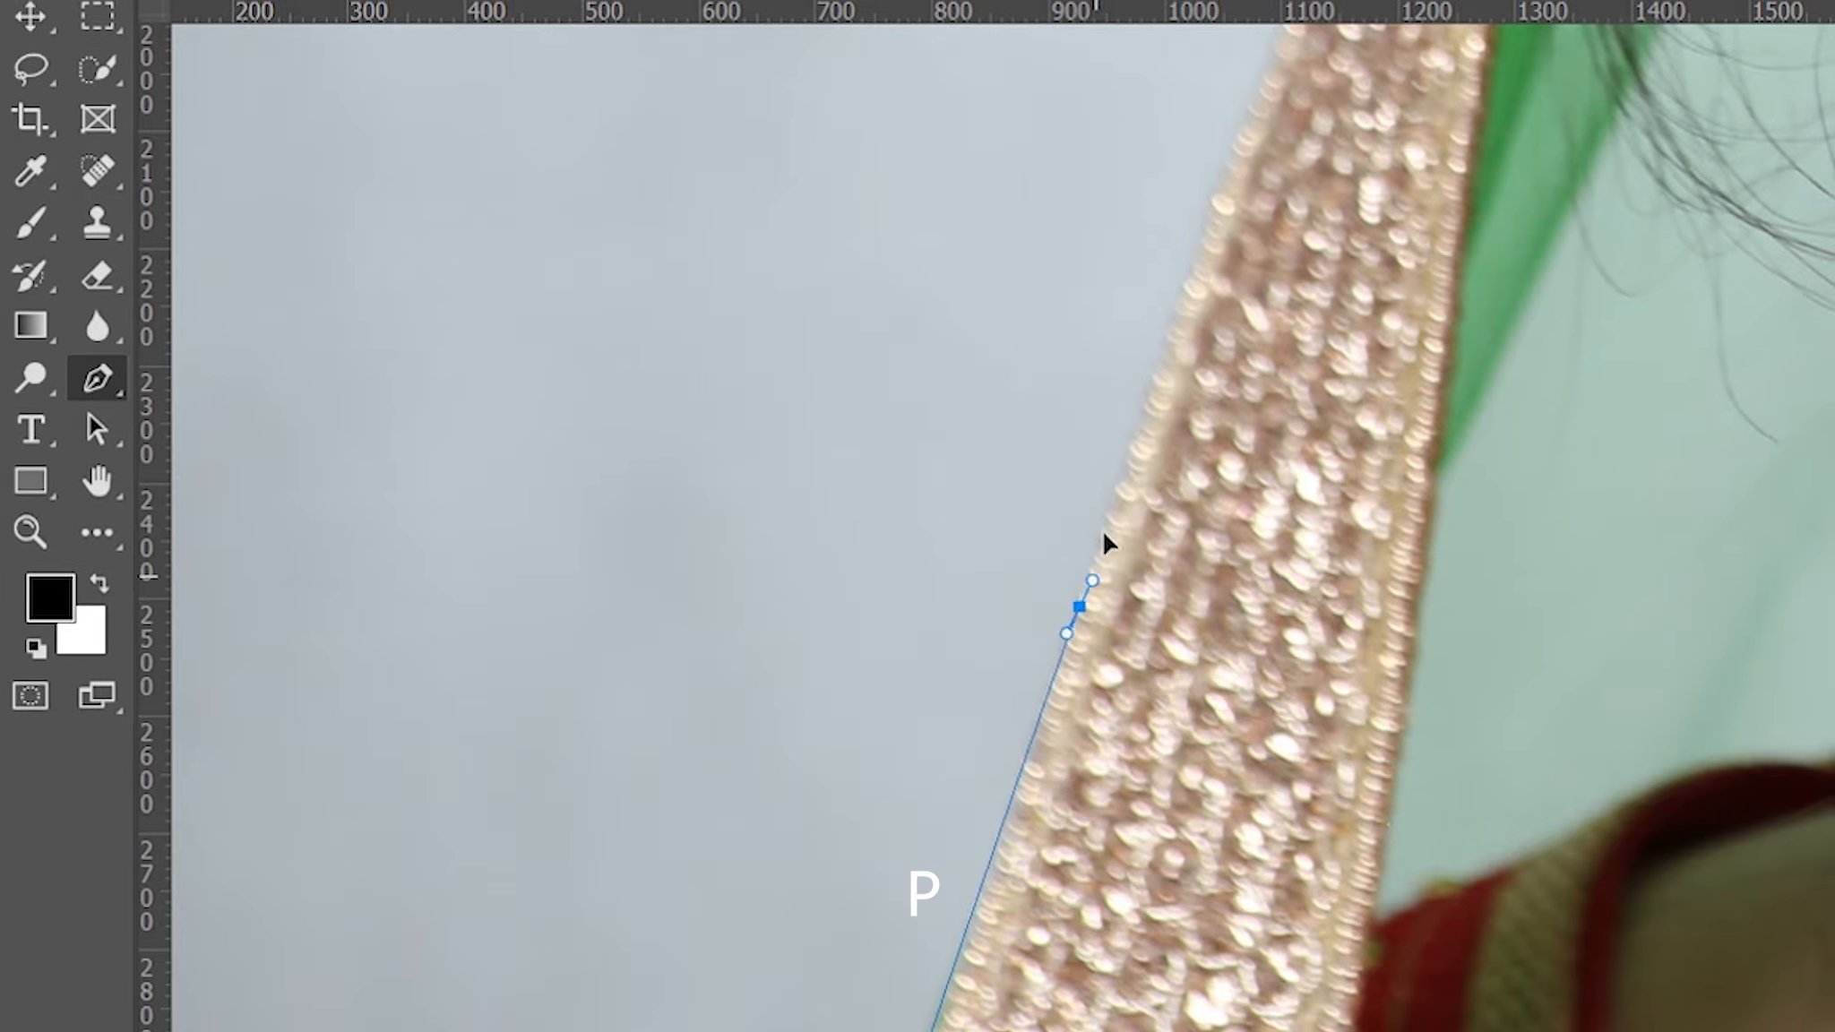
scroll(1183, 466, "up", 6)
left_click_drag(1214, 376, 1246, 296)
- Continue the path upward just inside the dark hair beside the face and end above the image's upper edge
scroll(1246, 301, "up", 10)
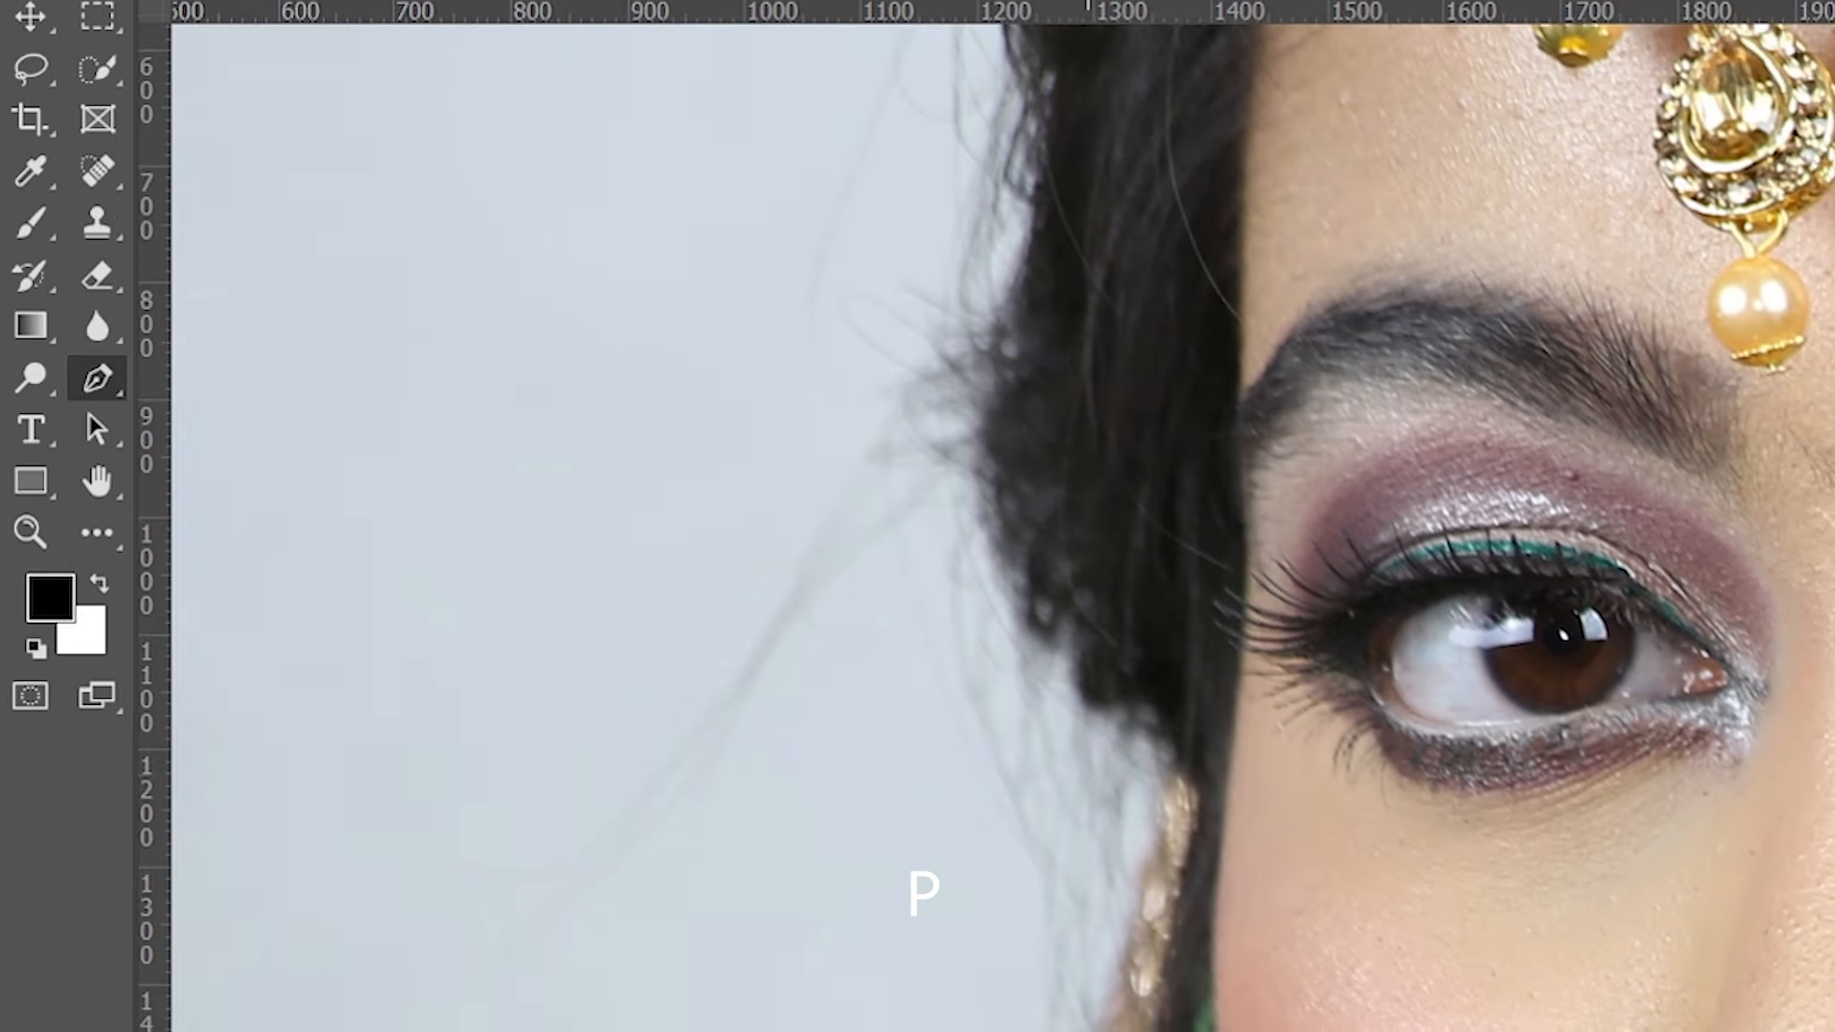
left_click_drag(1011, 397, 1038, 320)
left_click_drag(1077, 205, 1086, 167)
left_click_drag(1085, 443, 1104, 1022)
left_click_drag(934, 665, 940, 616)
left_click_drag(885, 503, 904, 472)
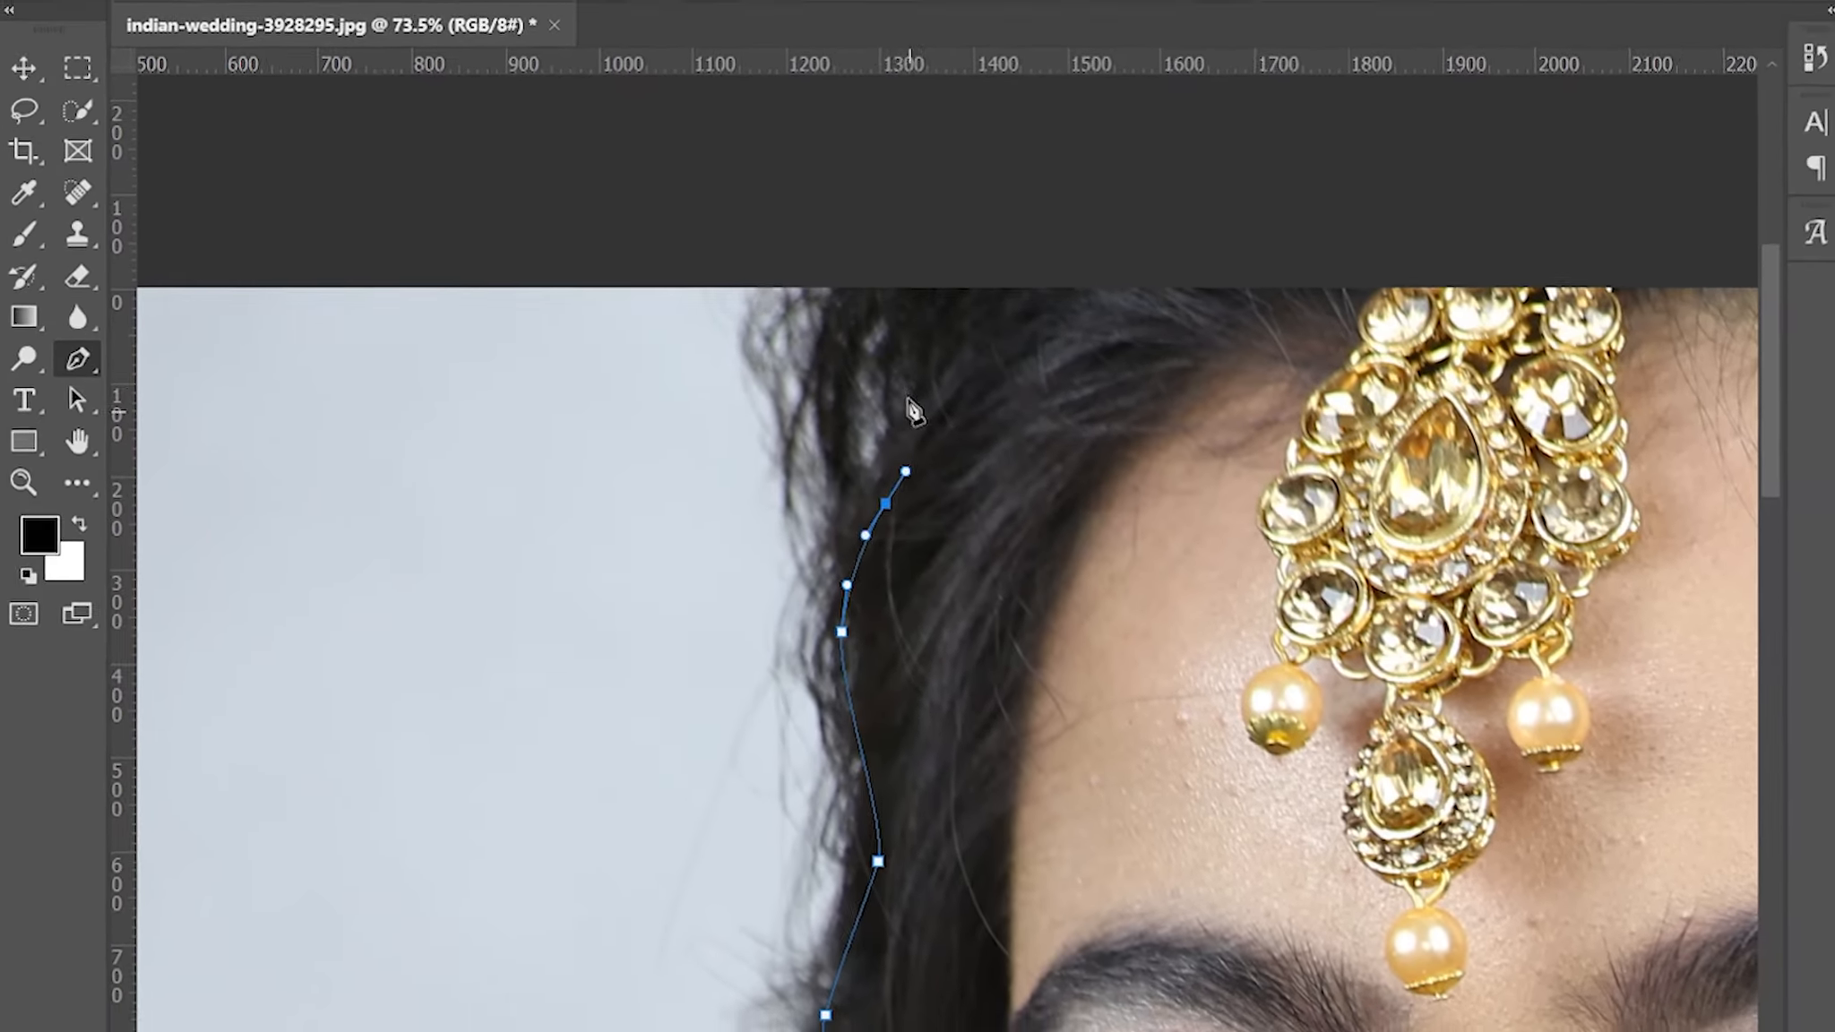
left_click_drag(909, 341, 910, 314)
left_click_drag(898, 249, 902, 241)
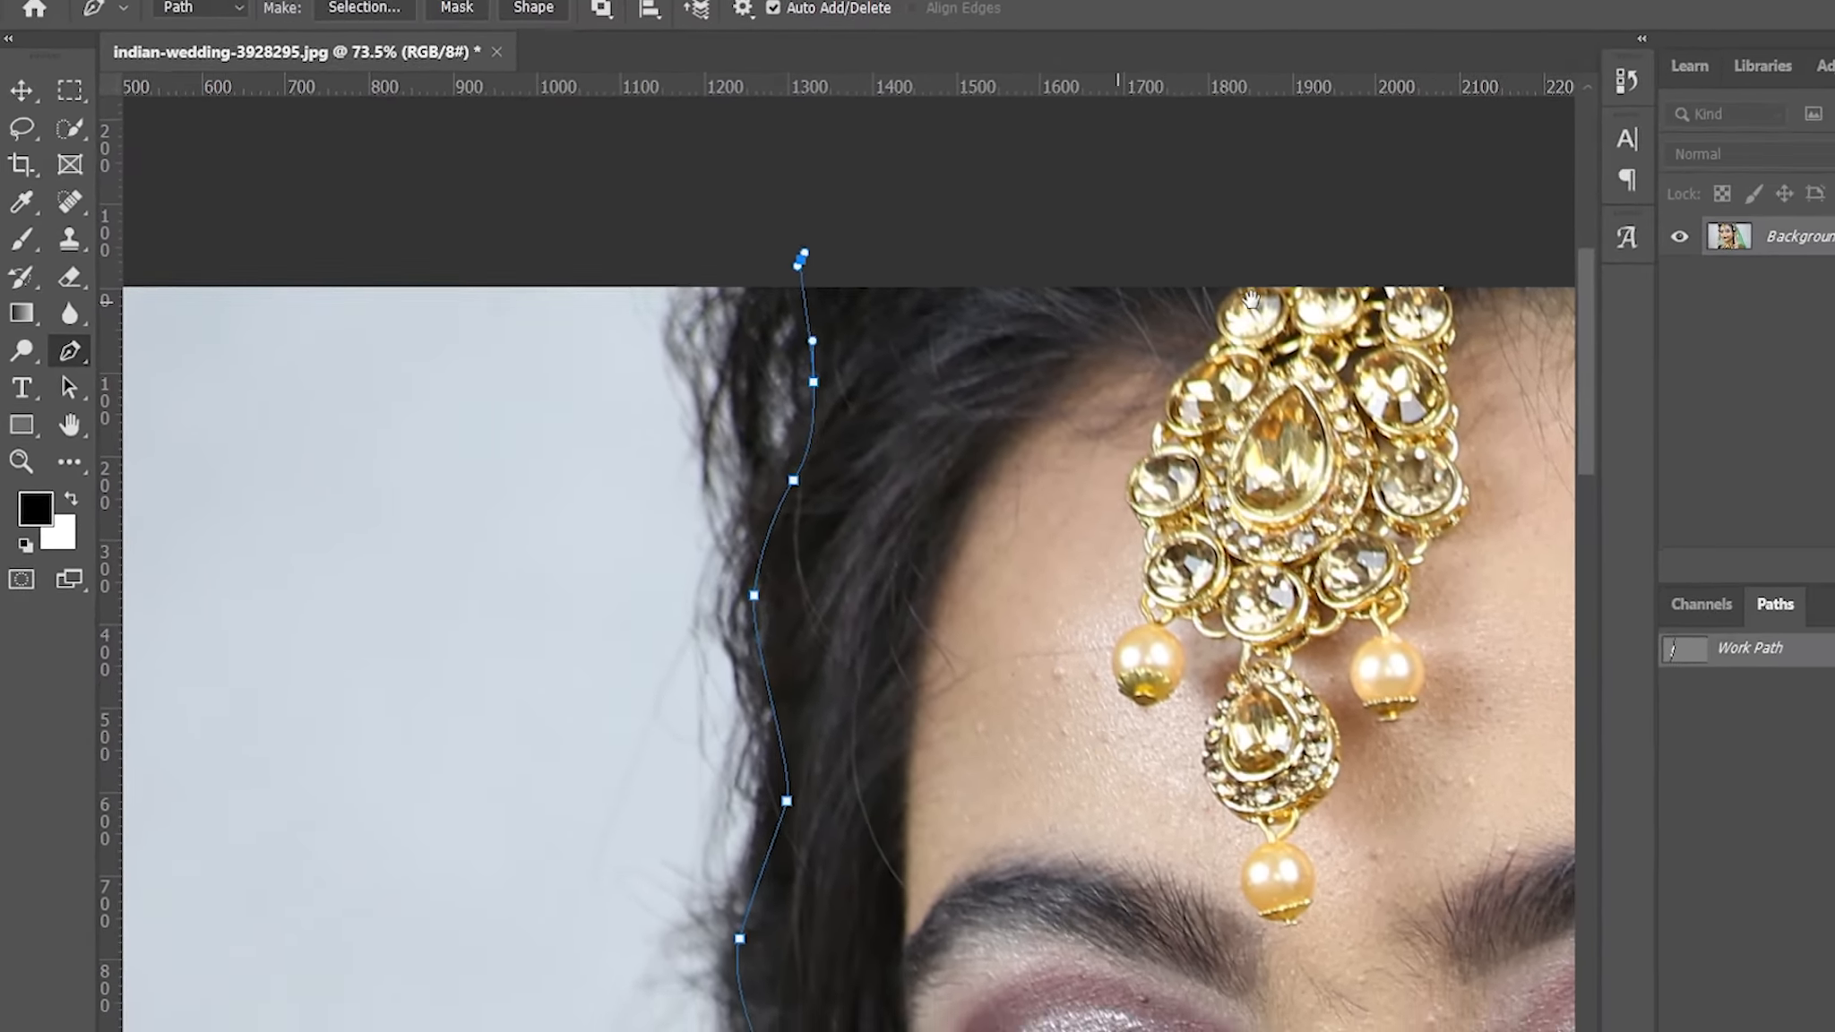
- Carry the path across above the head and trace down the outer edge of the green veil
left_click_drag(1165, 242, 278, 344)
left_click_drag(1057, 324, 233, 322)
left_click_drag(530, 350, 535, 356)
left_click_drag(836, 788, 653, 525)
left_click(701, 691)
left_click_drag(700, 691, 566, 199)
left_click_drag(763, 604, 846, 816)
left_click_drag(858, 697, 781, 430)
left_click_drag(840, 727, 753, 436)
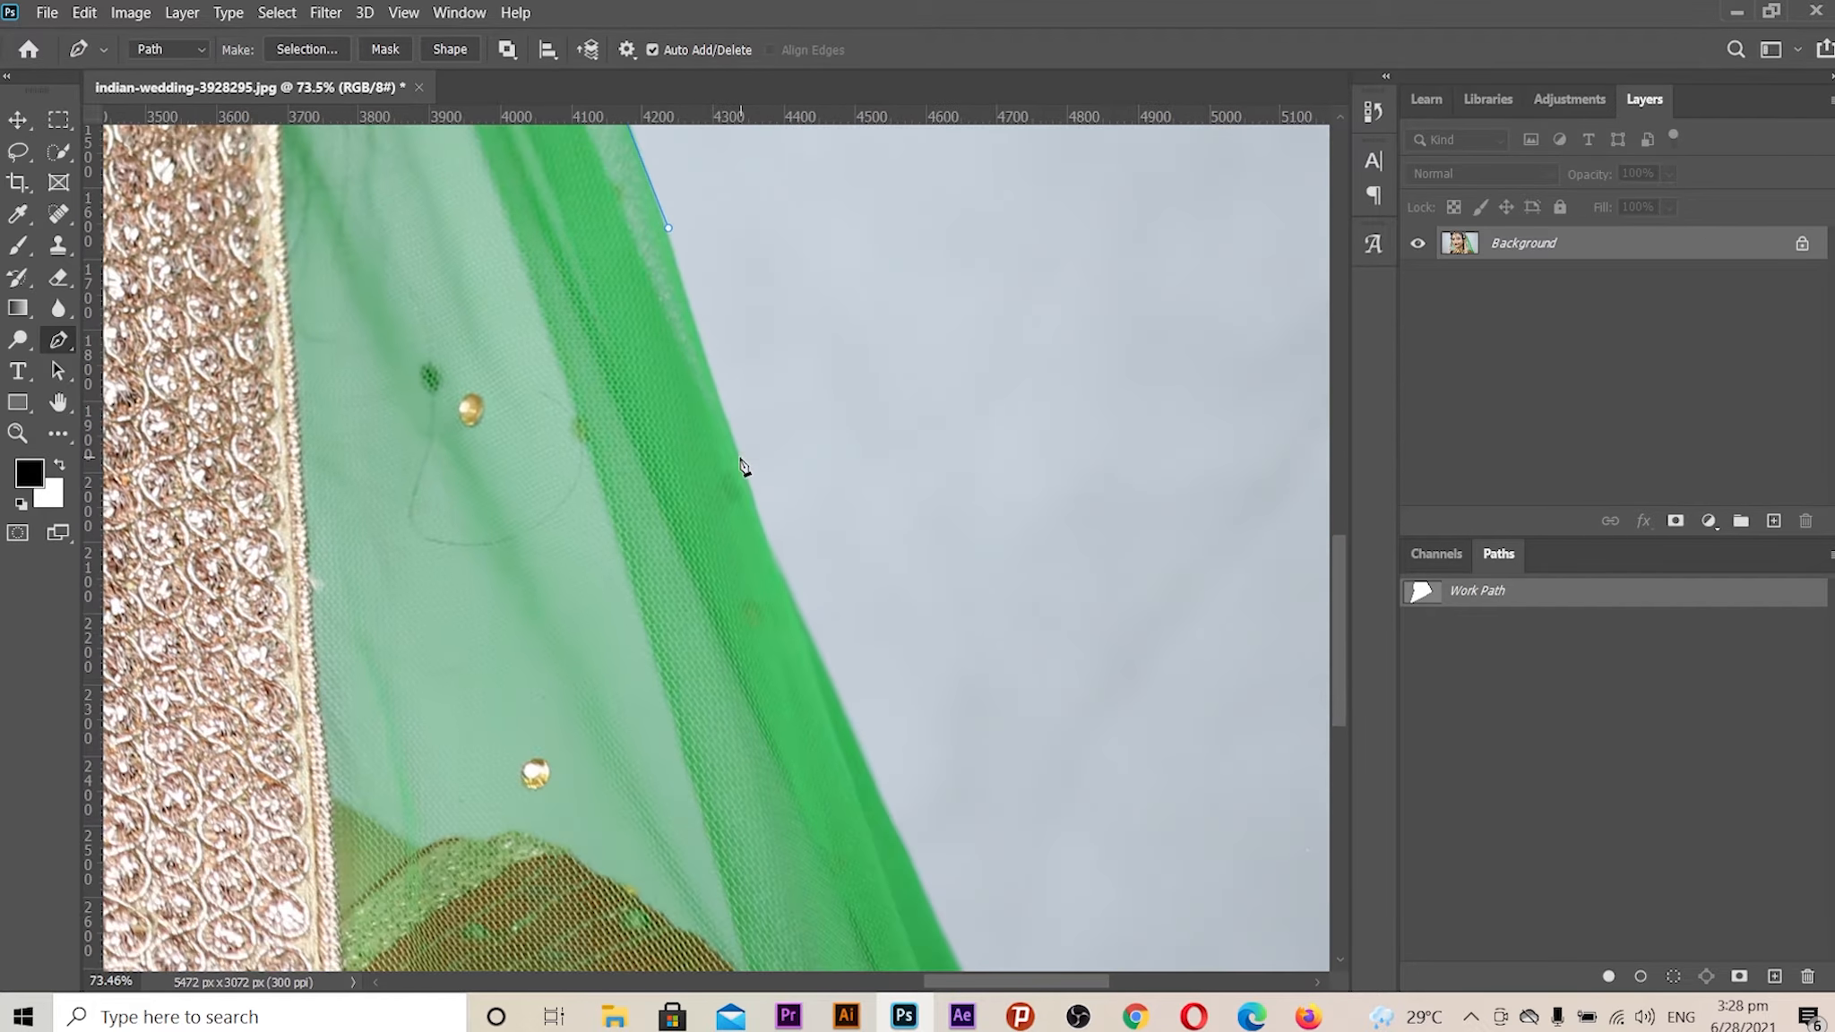
left_click_drag(897, 688, 769, 418)
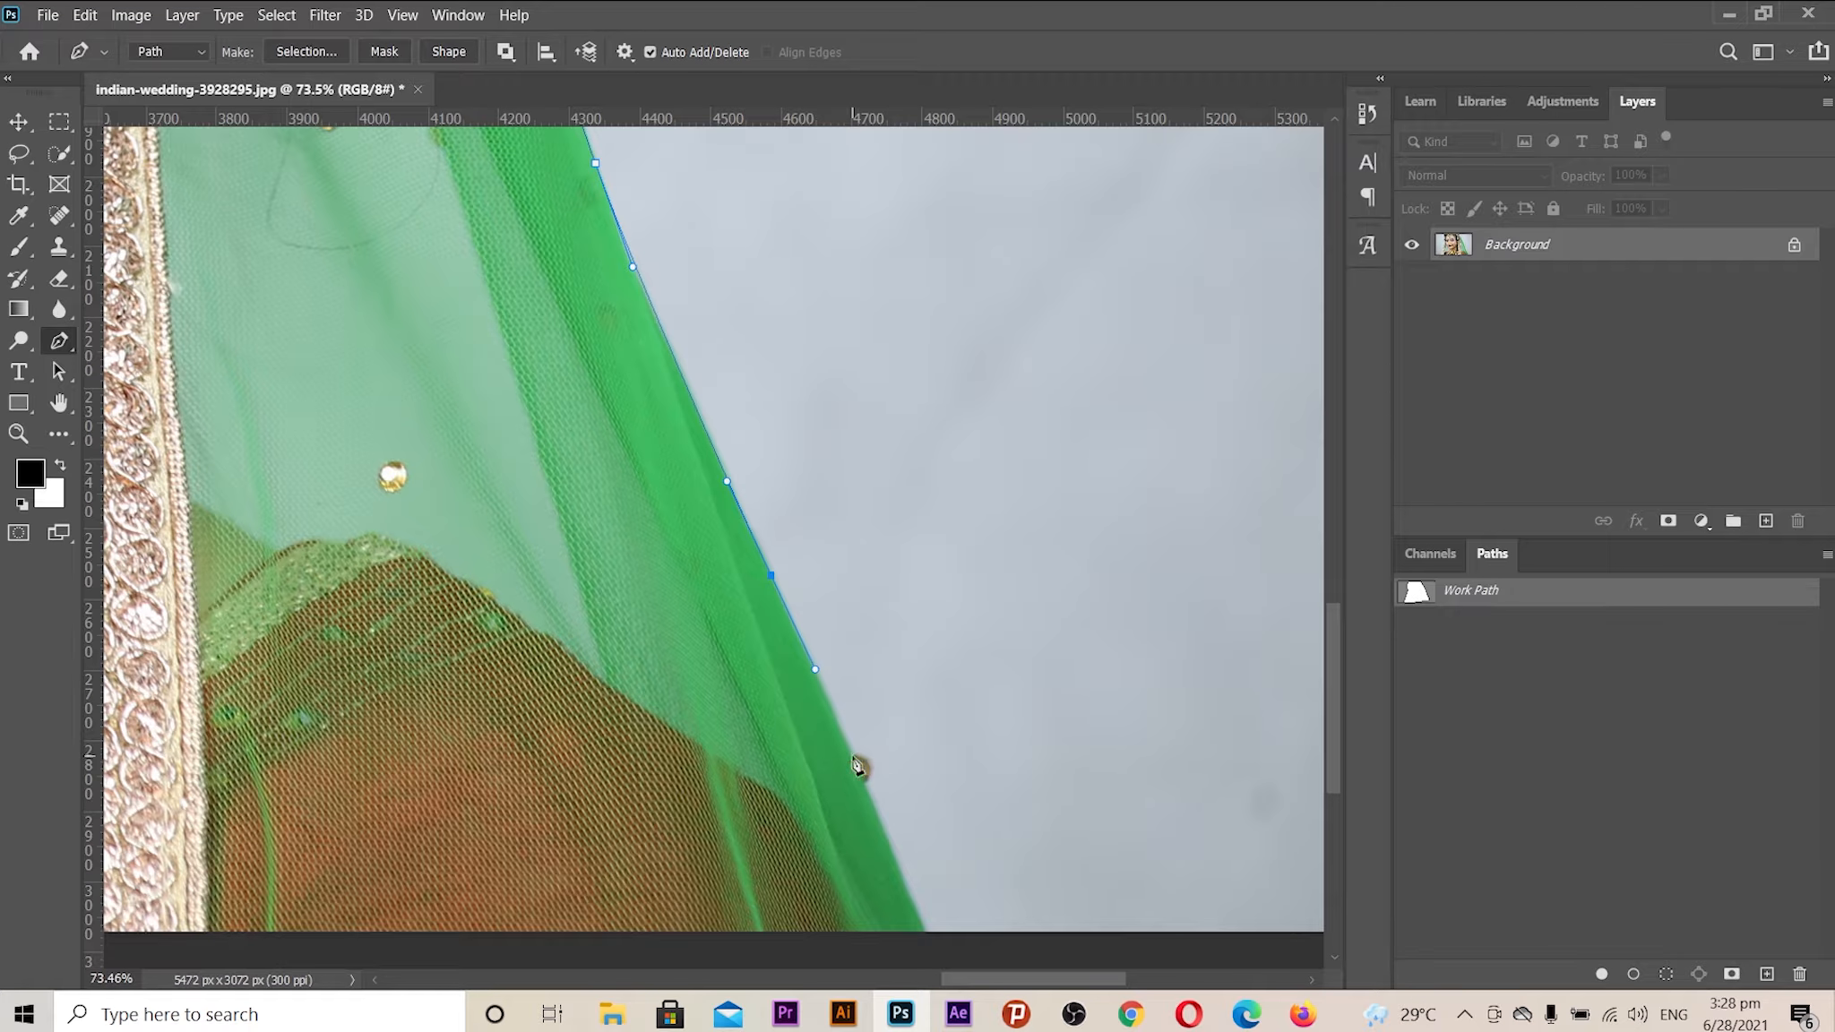
- Trace the path around the small bead protruding from the green veil's outer edge
left_click_drag(923, 808, 1004, 808)
left_click_drag(932, 711, 943, 740)
left_click(916, 768)
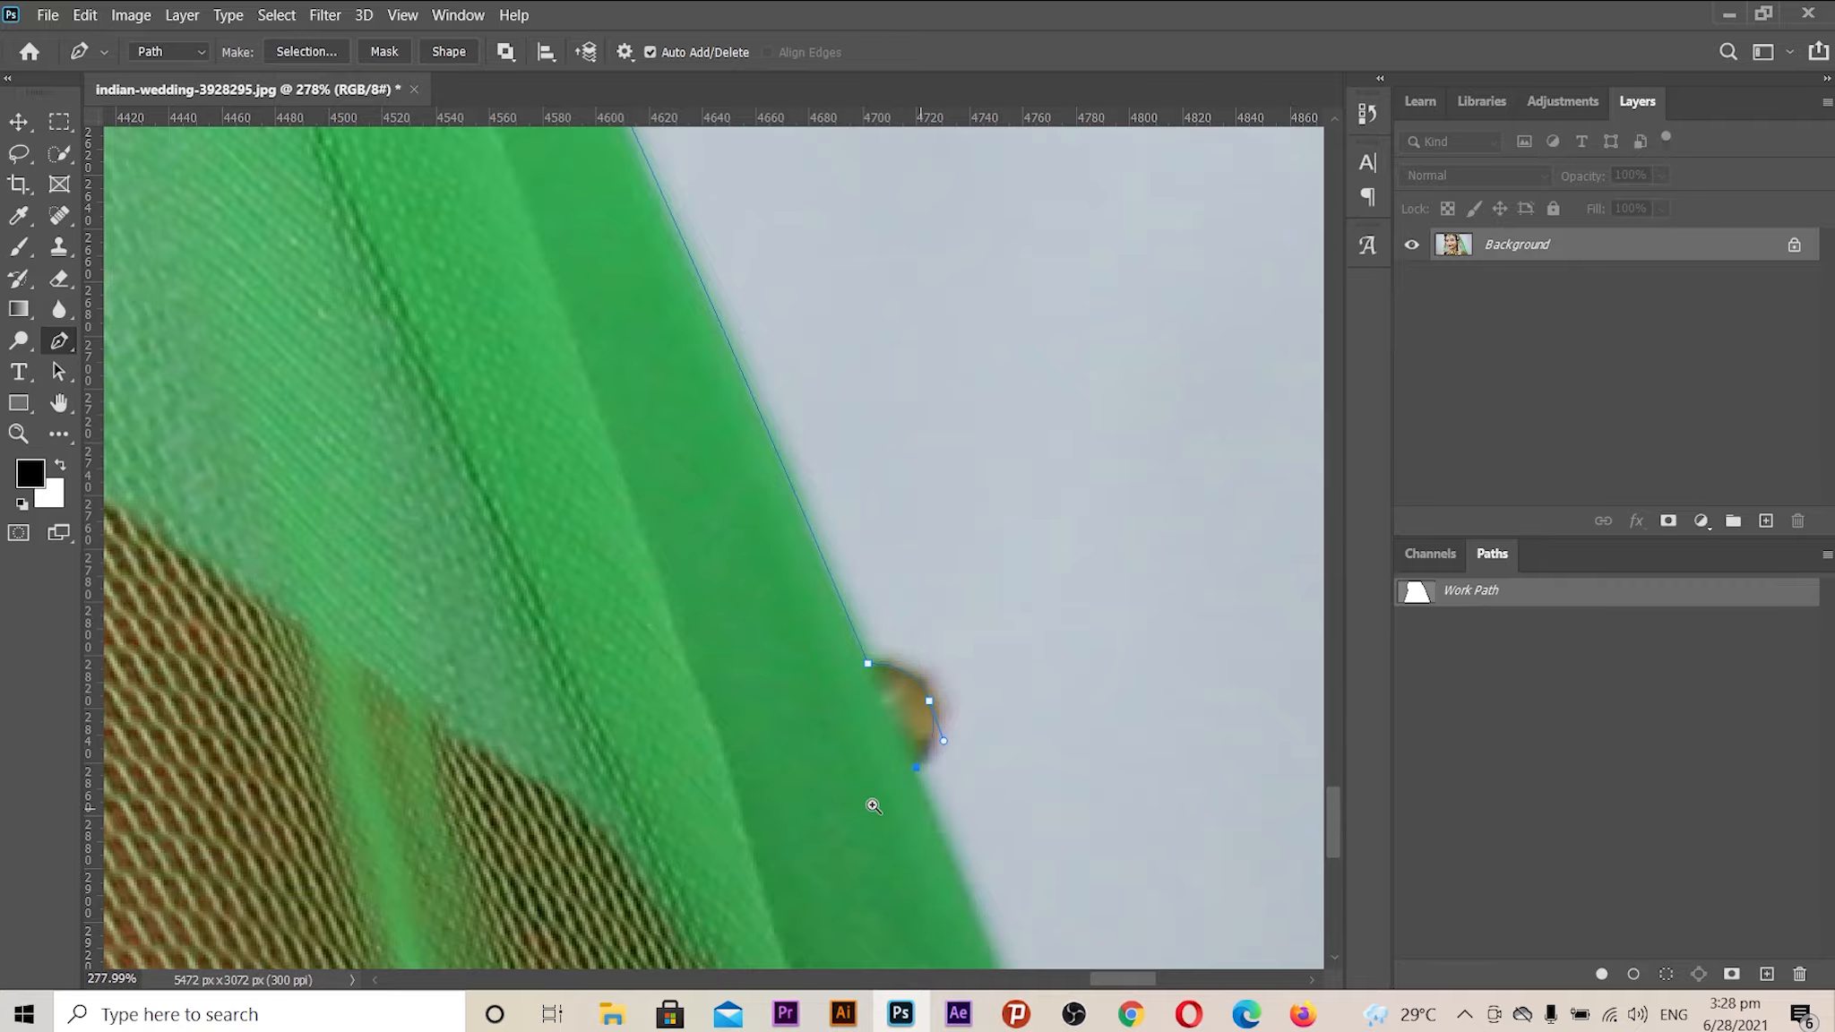
- Extend the path down past the image's lower edge and close it at its starting point
left_click_drag(873, 806, 817, 787)
left_click_drag(944, 832, 669, 318)
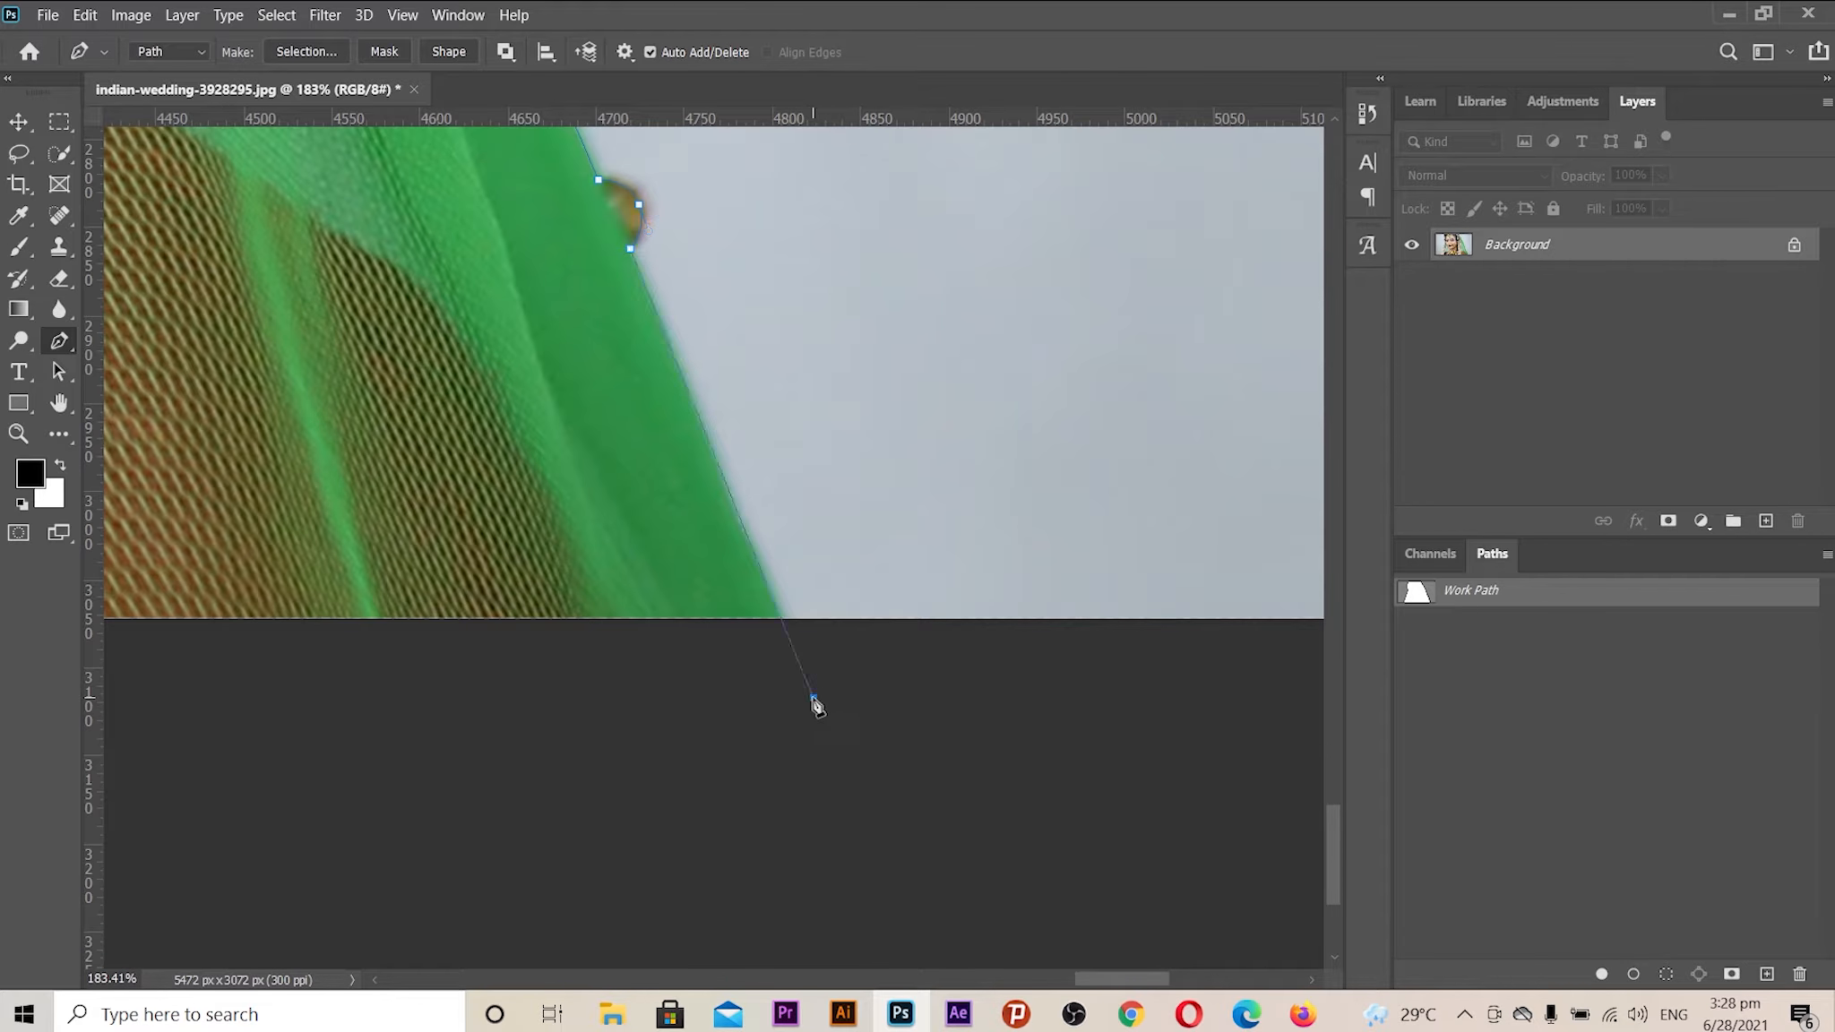
left_click_drag(698, 727, 1236, 722)
left_click(170, 634)
left_click_drag(534, 707, 472, 703)
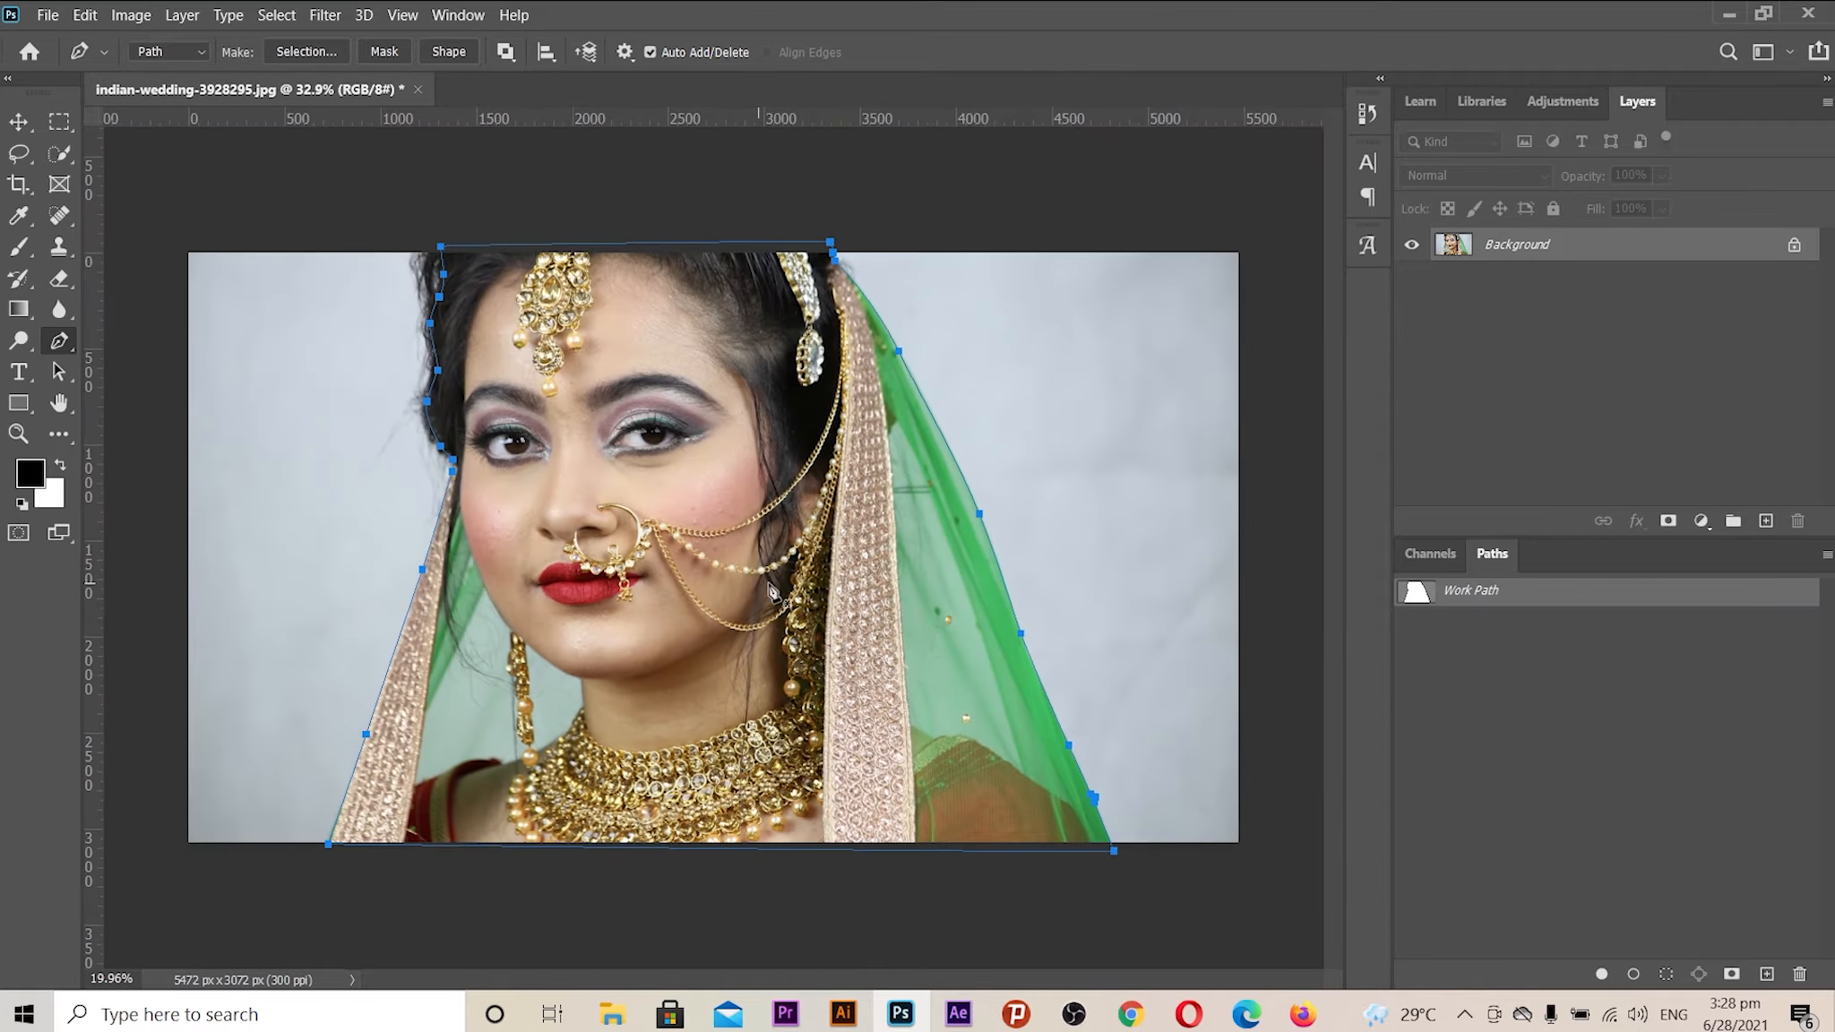
- Convert the closed path into a selection and feather it by 3 pixels
key("ctrl+Return")
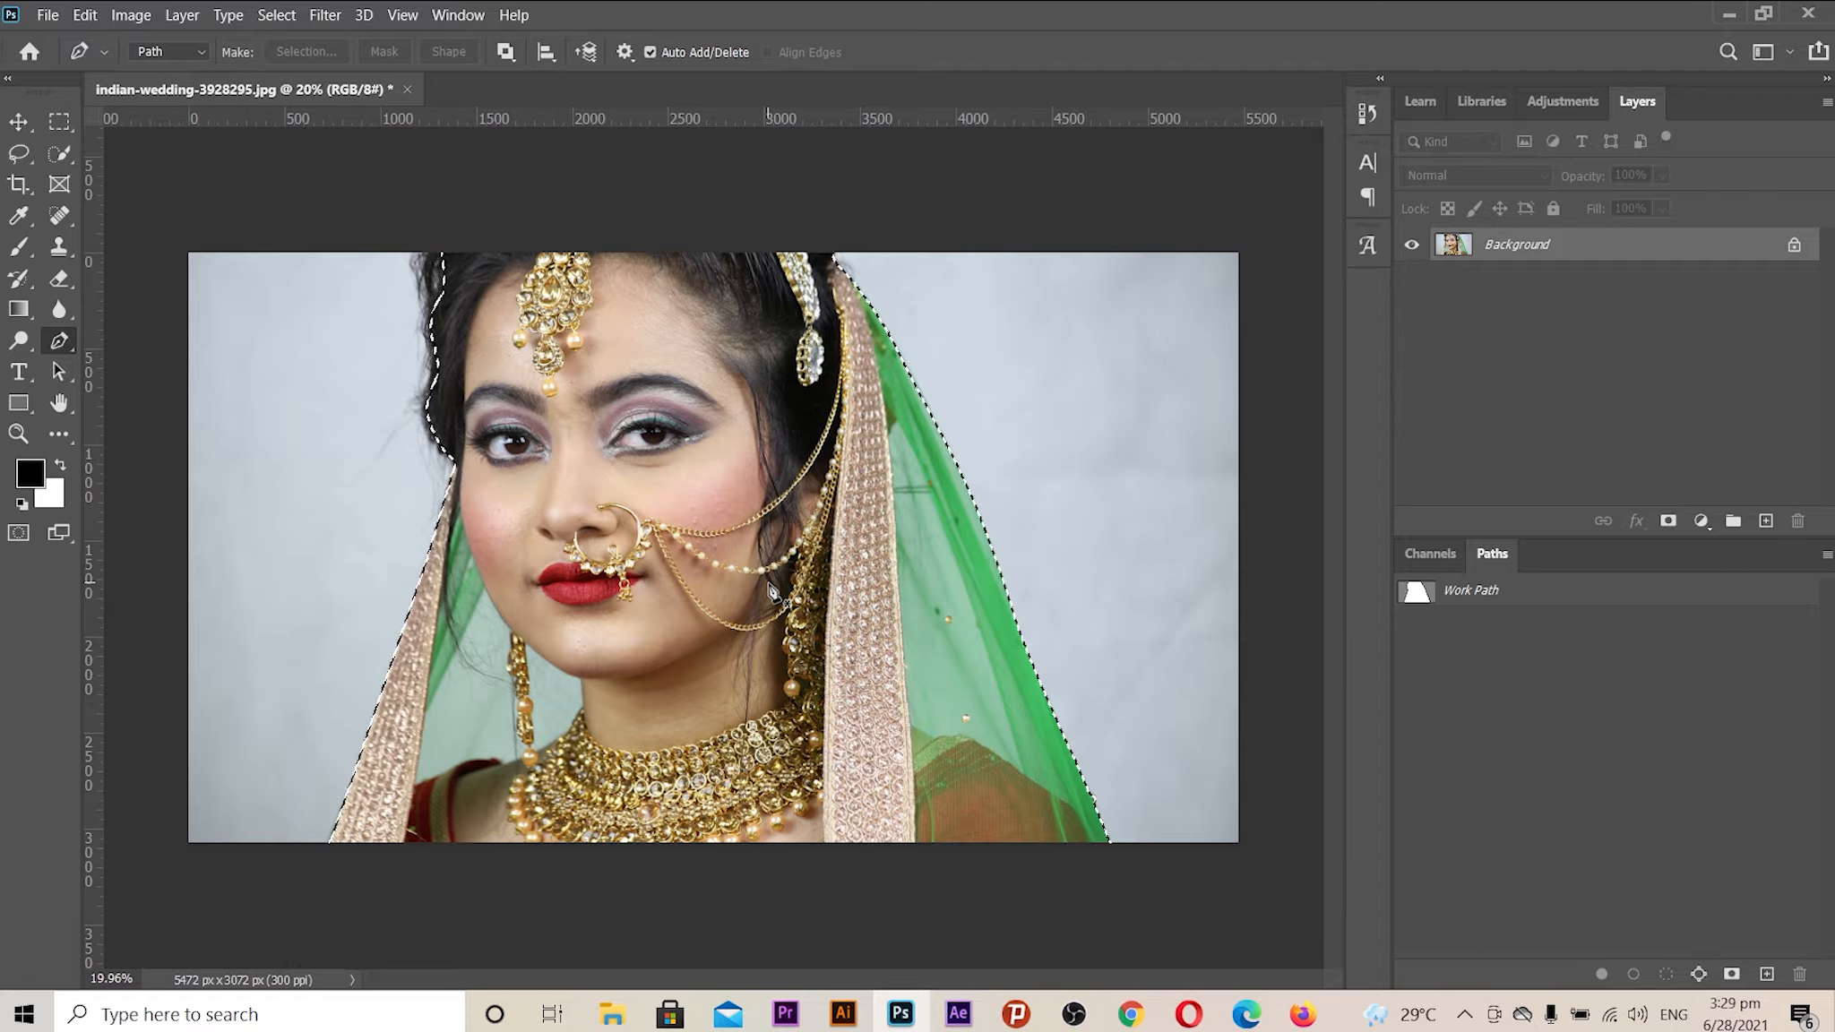
key("shift+F6")
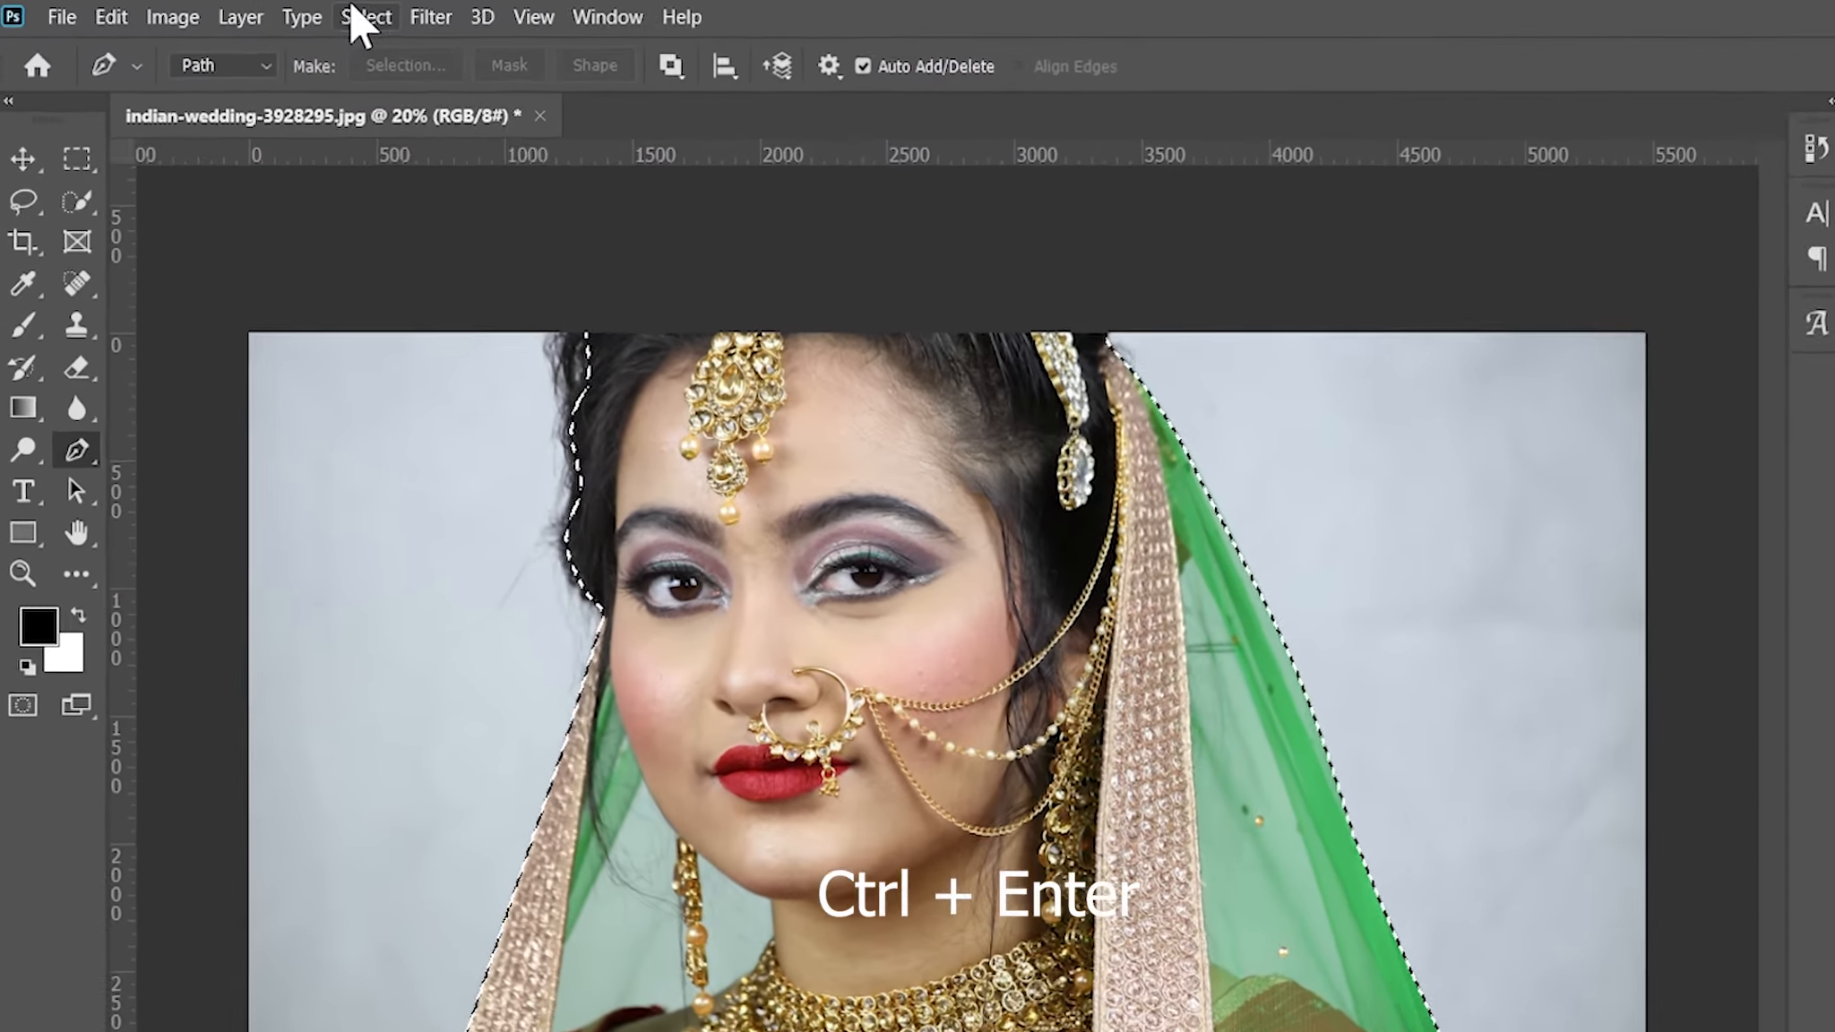
left_click(359, 13)
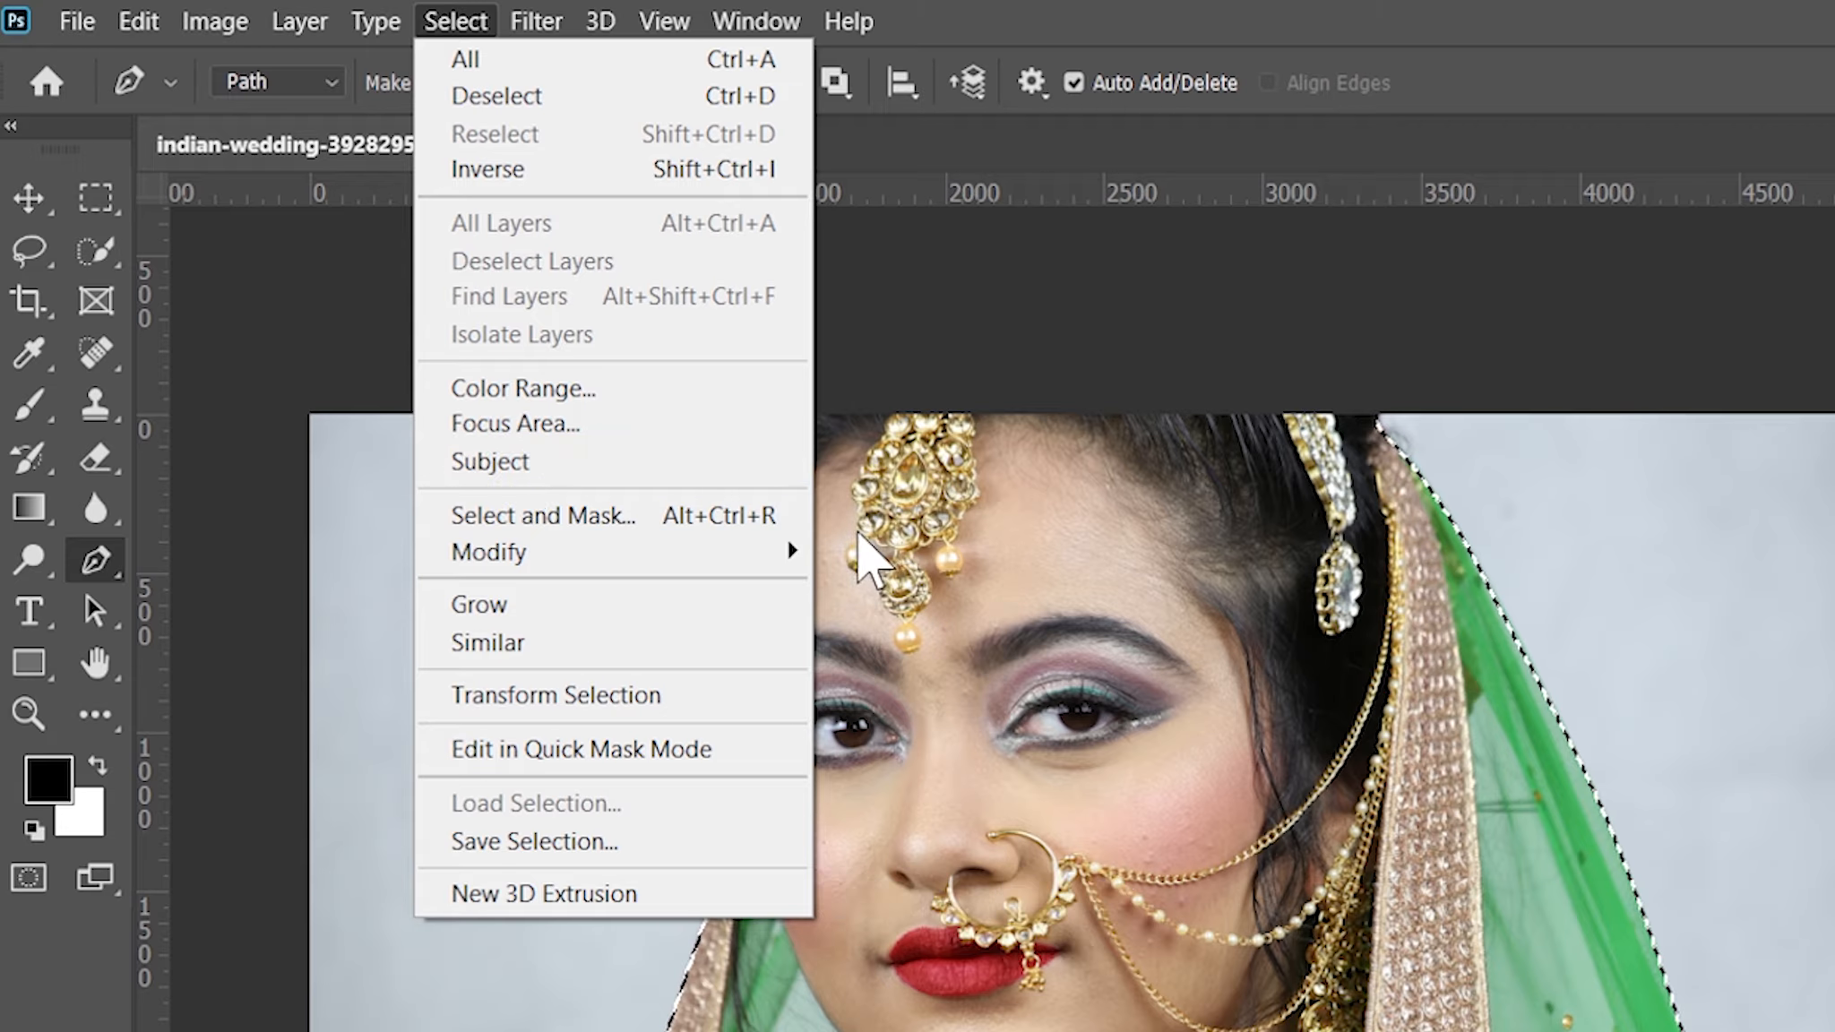
mouse_move(742, 544)
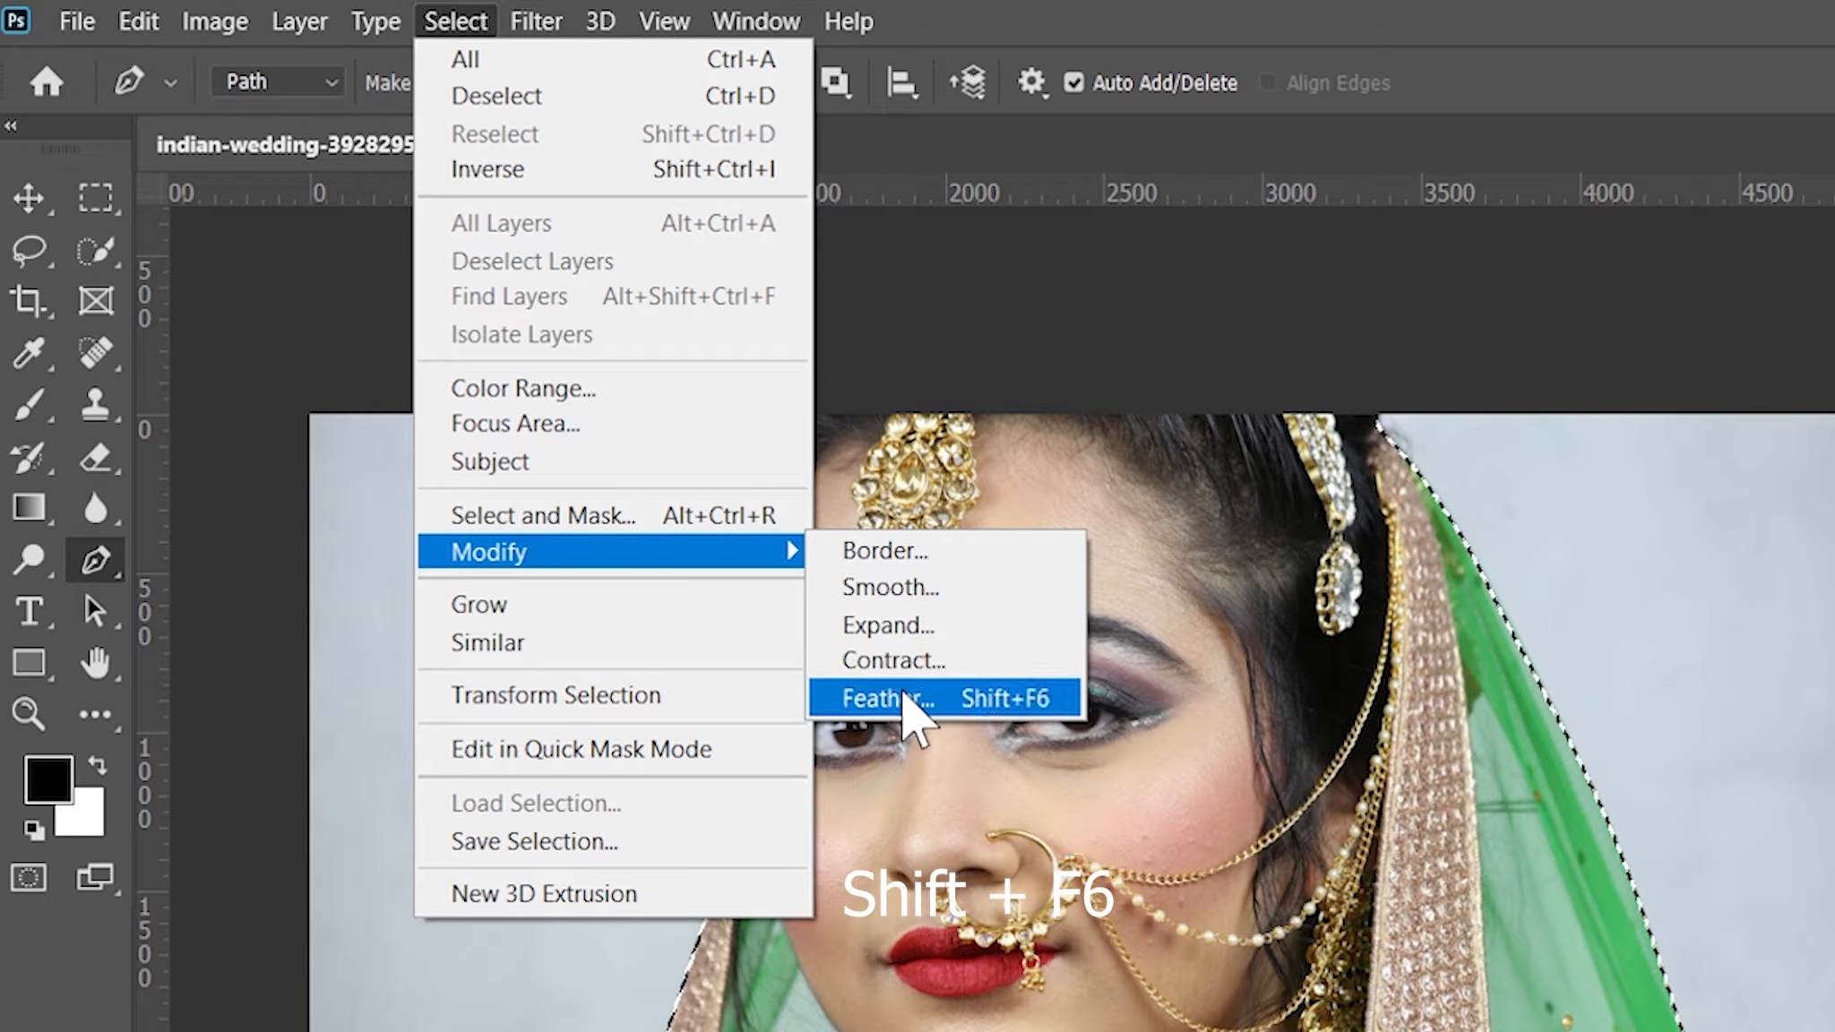
left_click(934, 700)
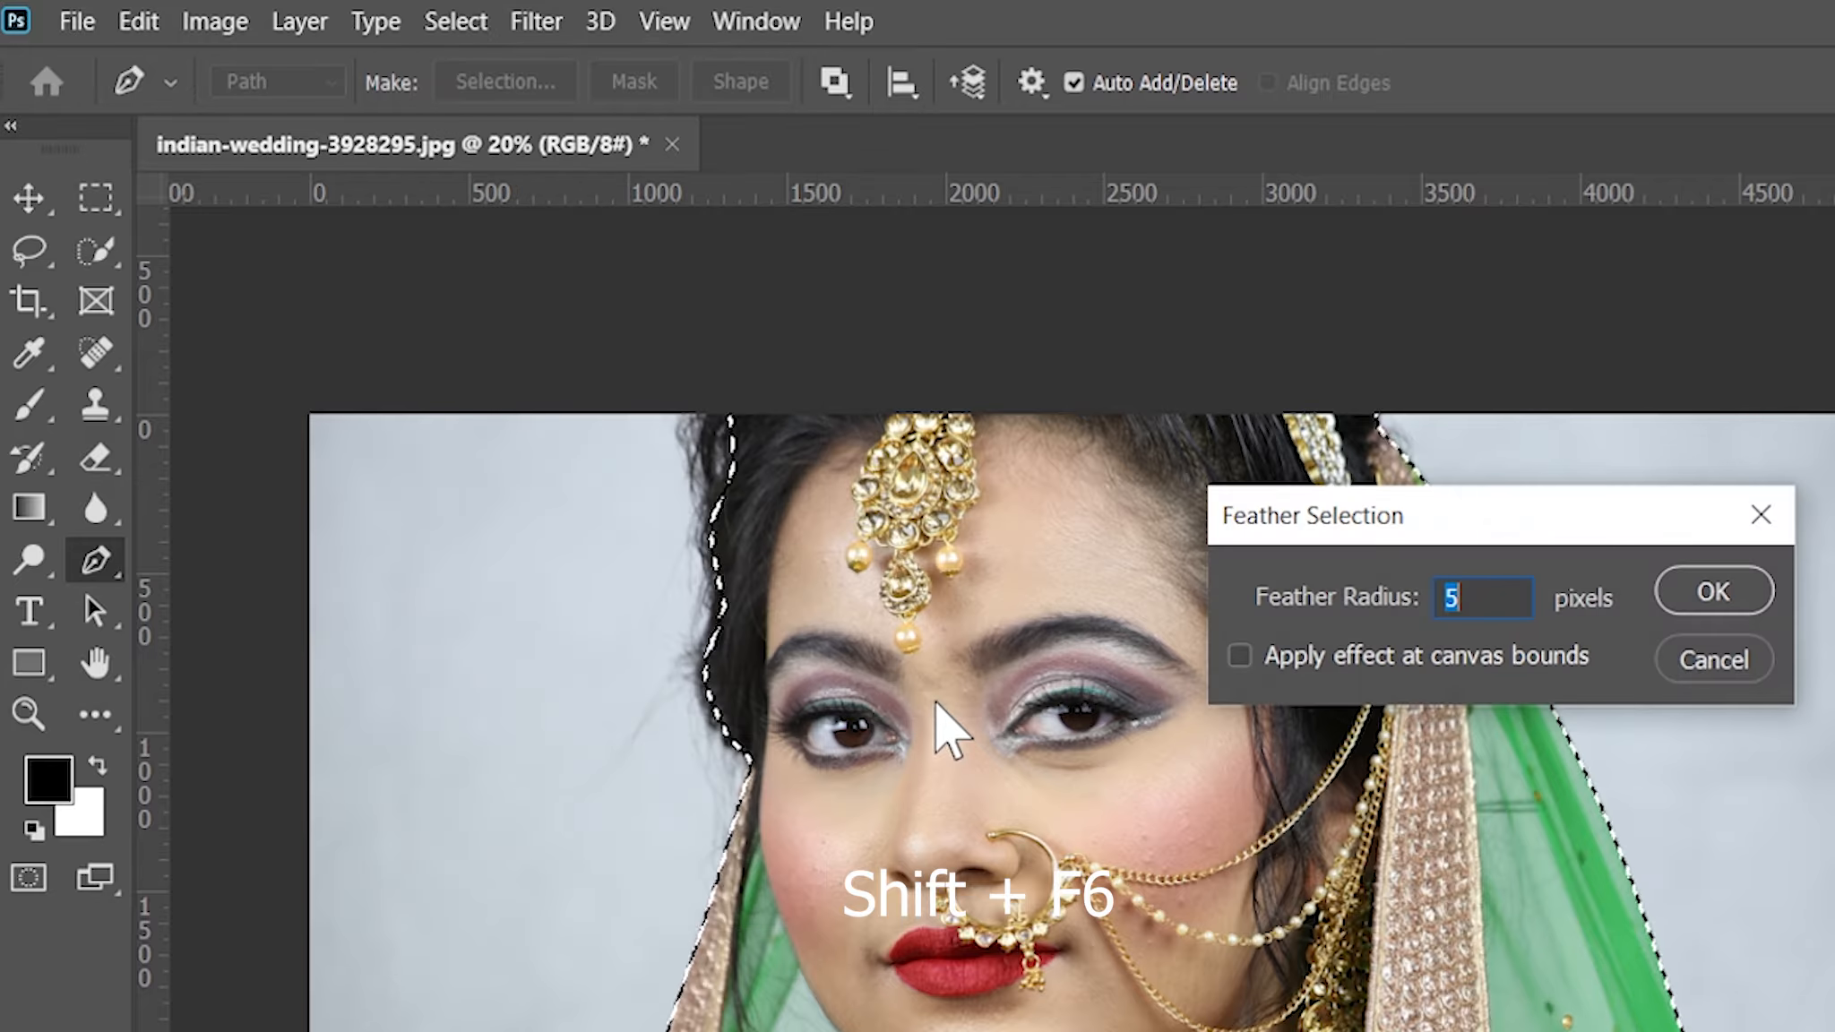
type("3")
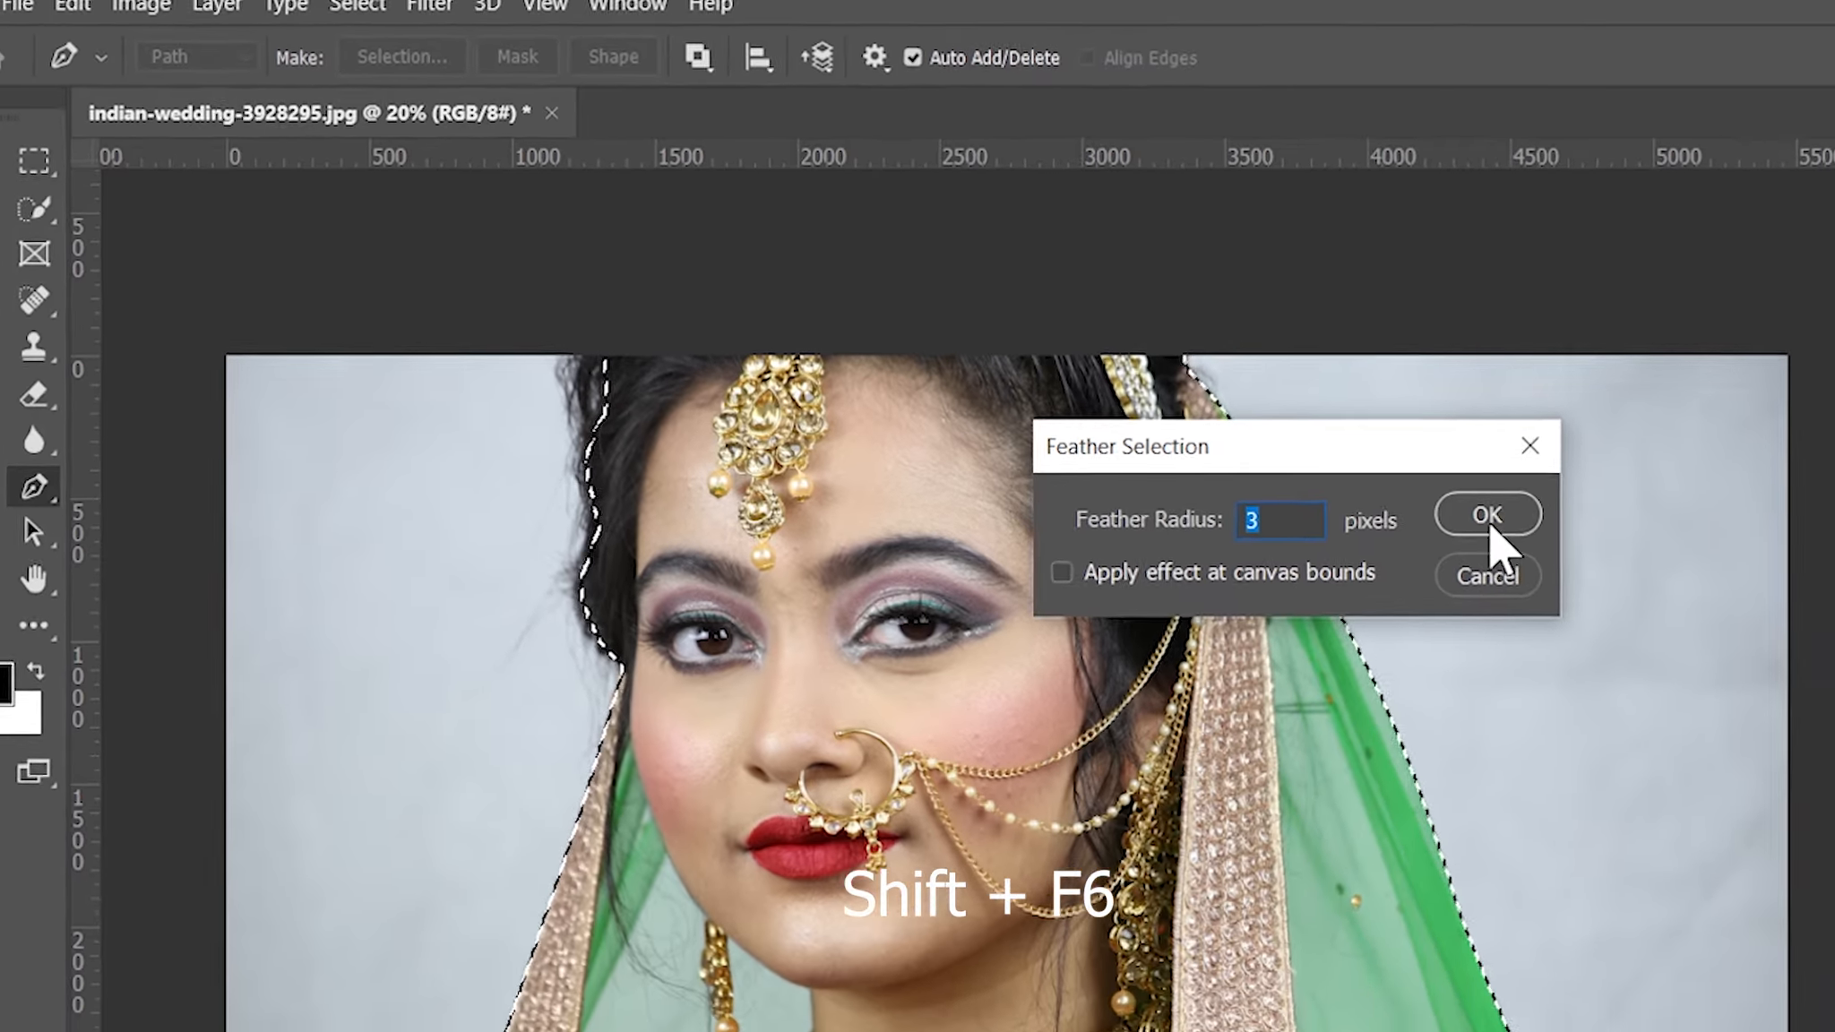
left_click(1713, 591)
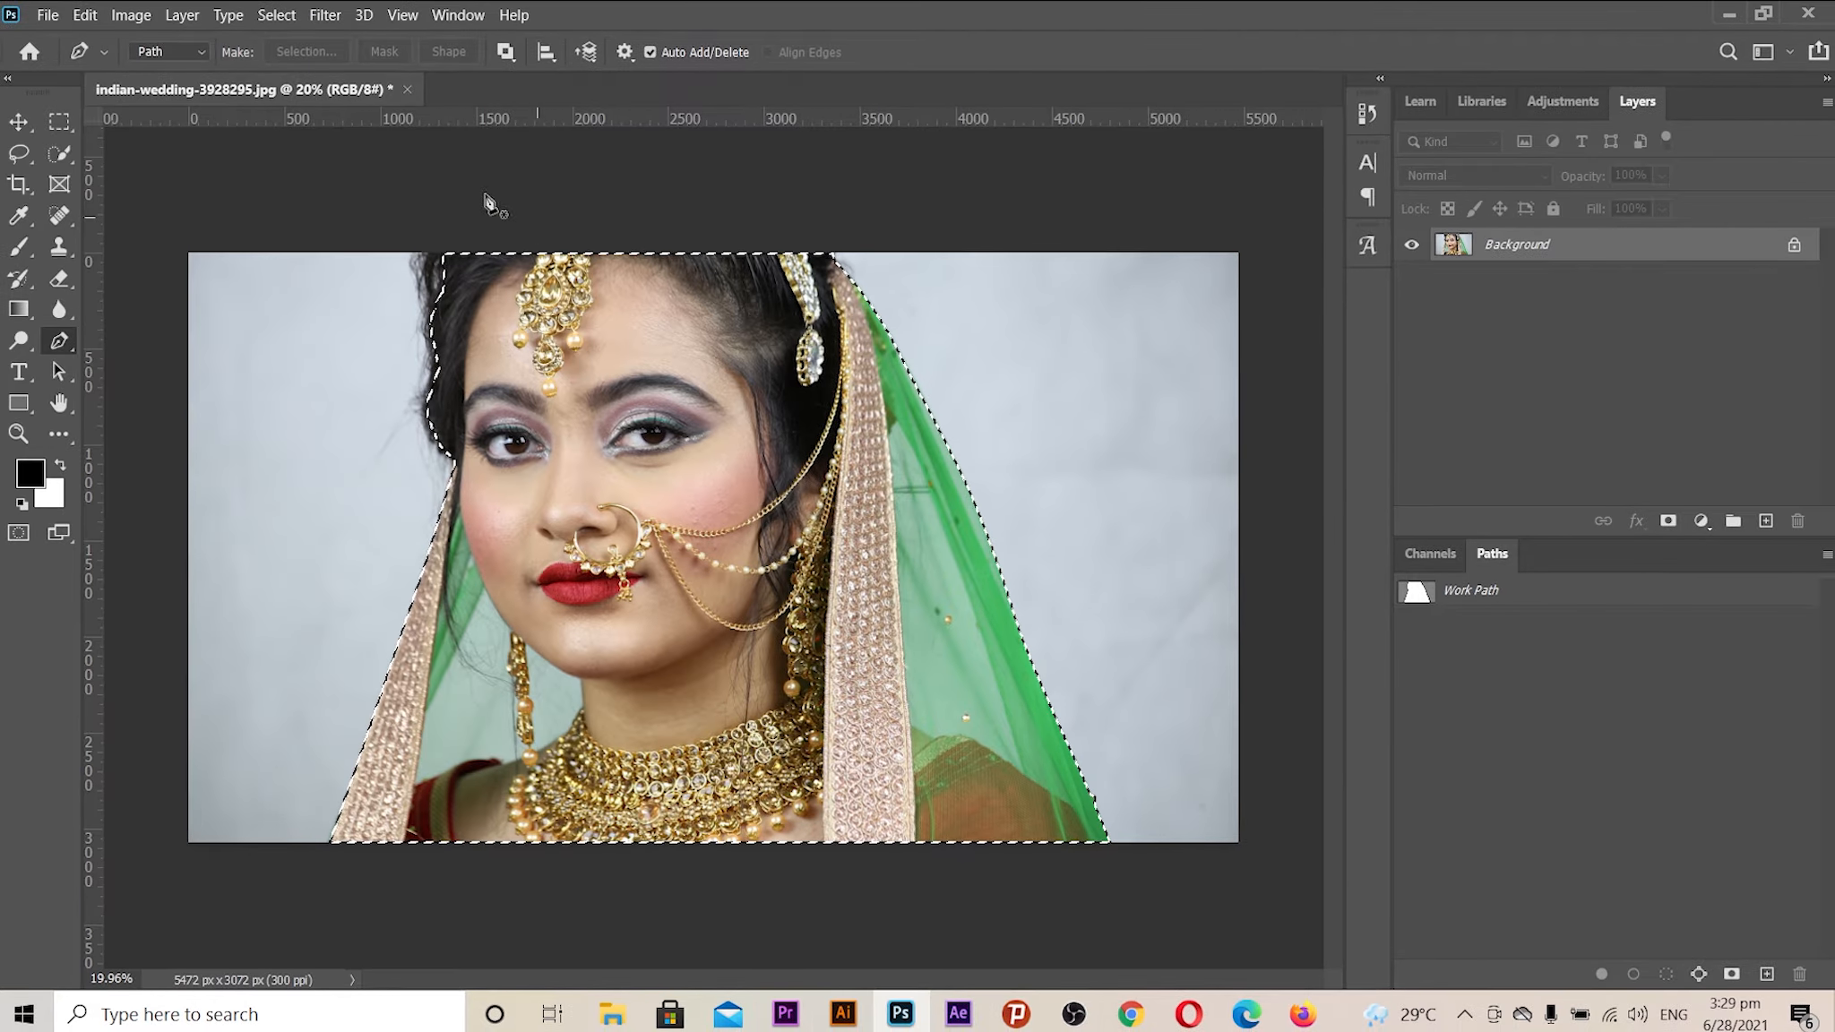
- Copy the selected woman to a new layer and check the cutout by temporarily hiding the Background
left_click(182, 15)
mouse_move(196, 41)
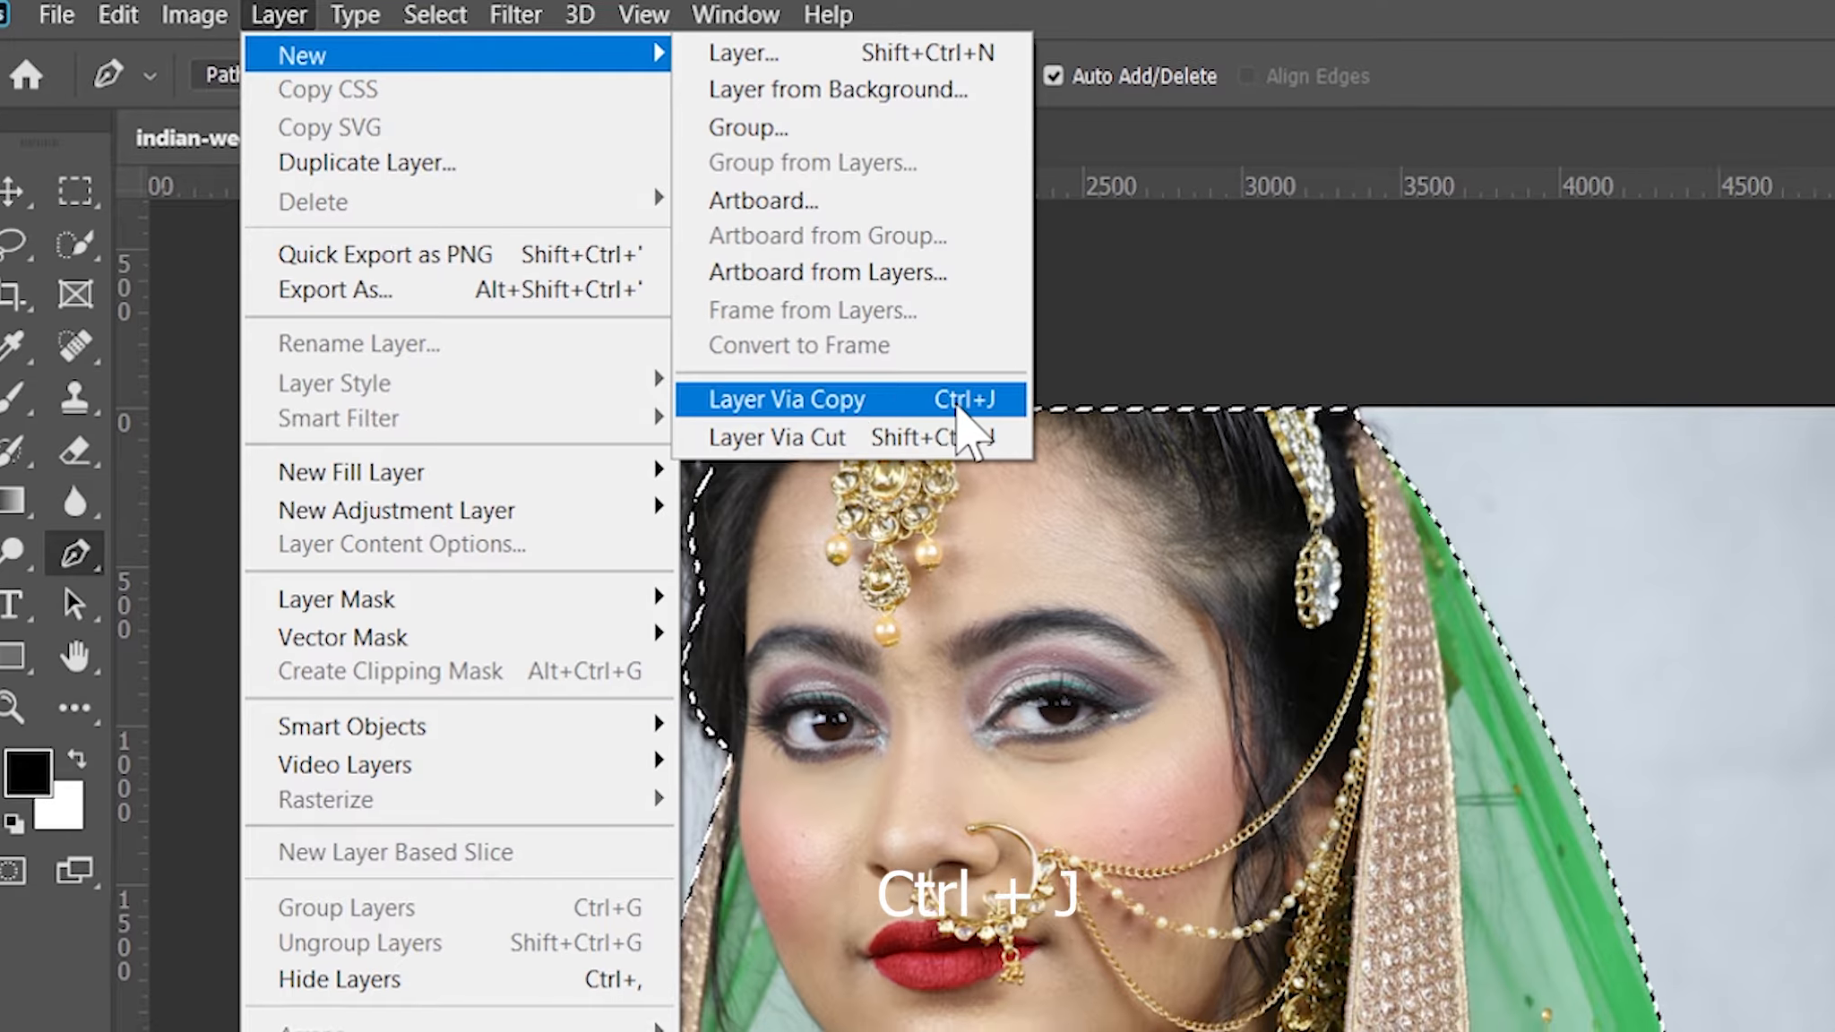
left_click(951, 415)
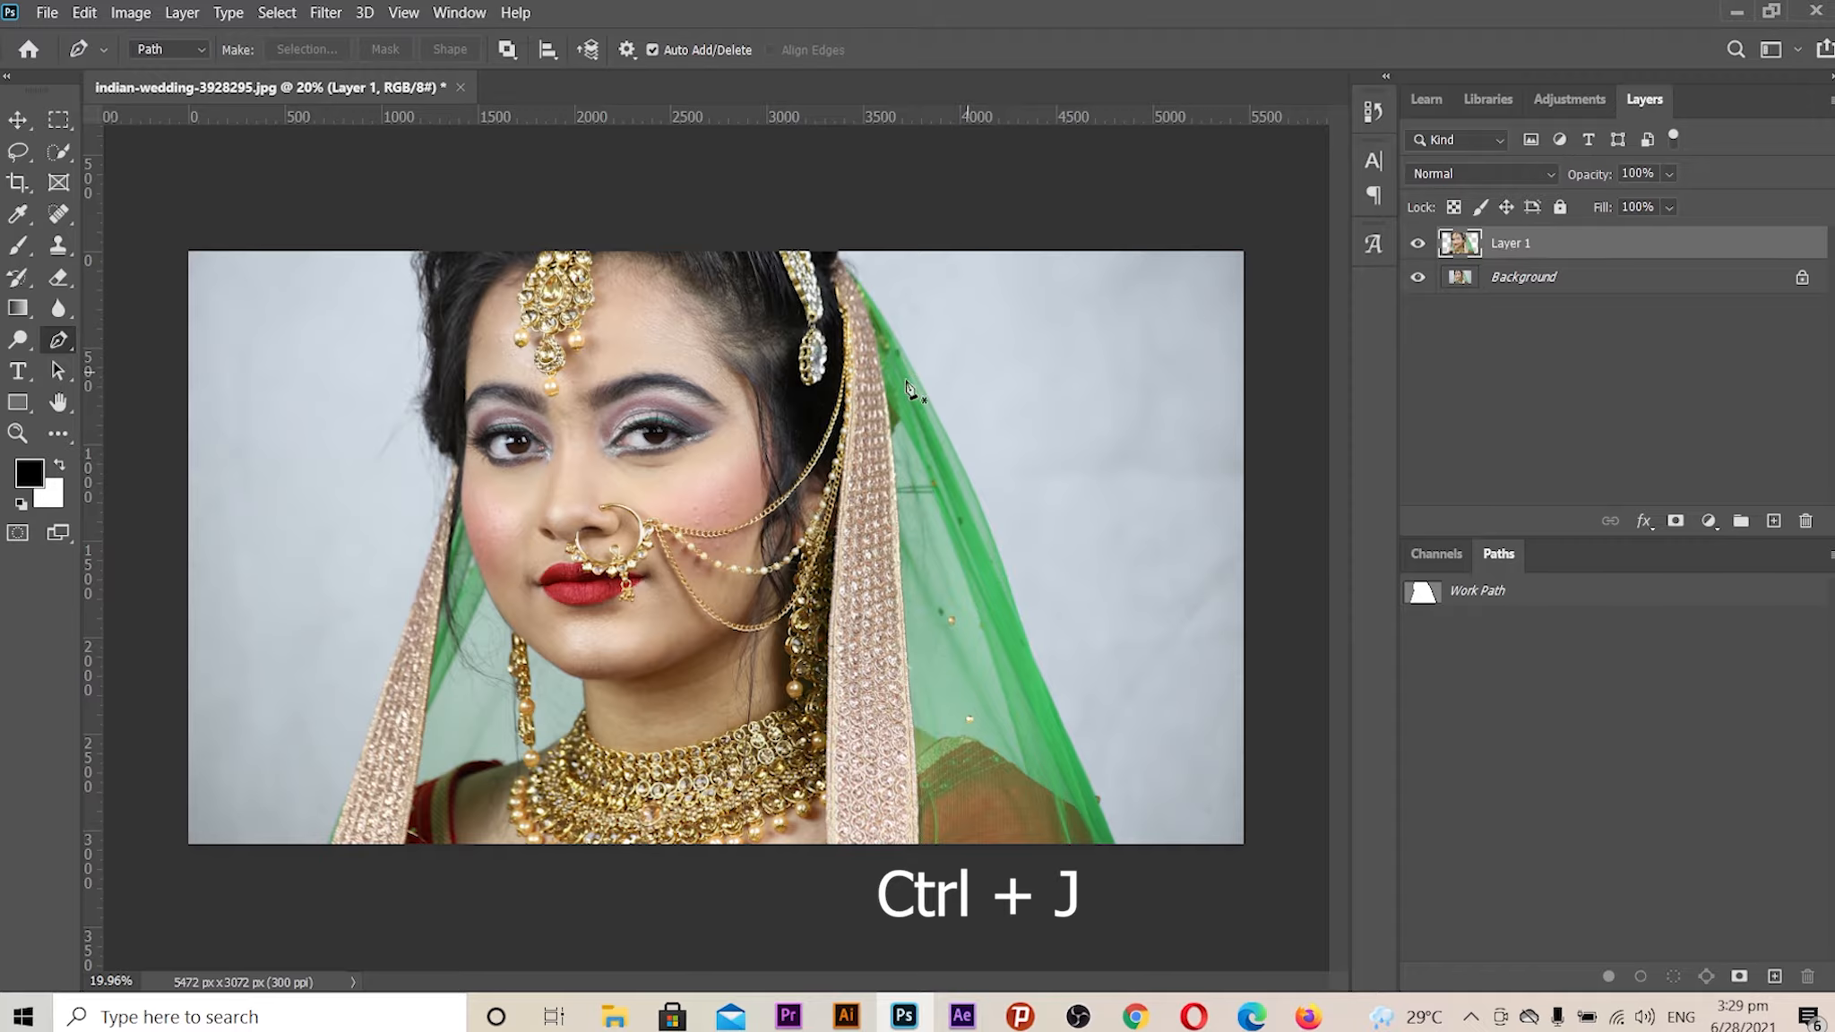
left_click(1417, 277)
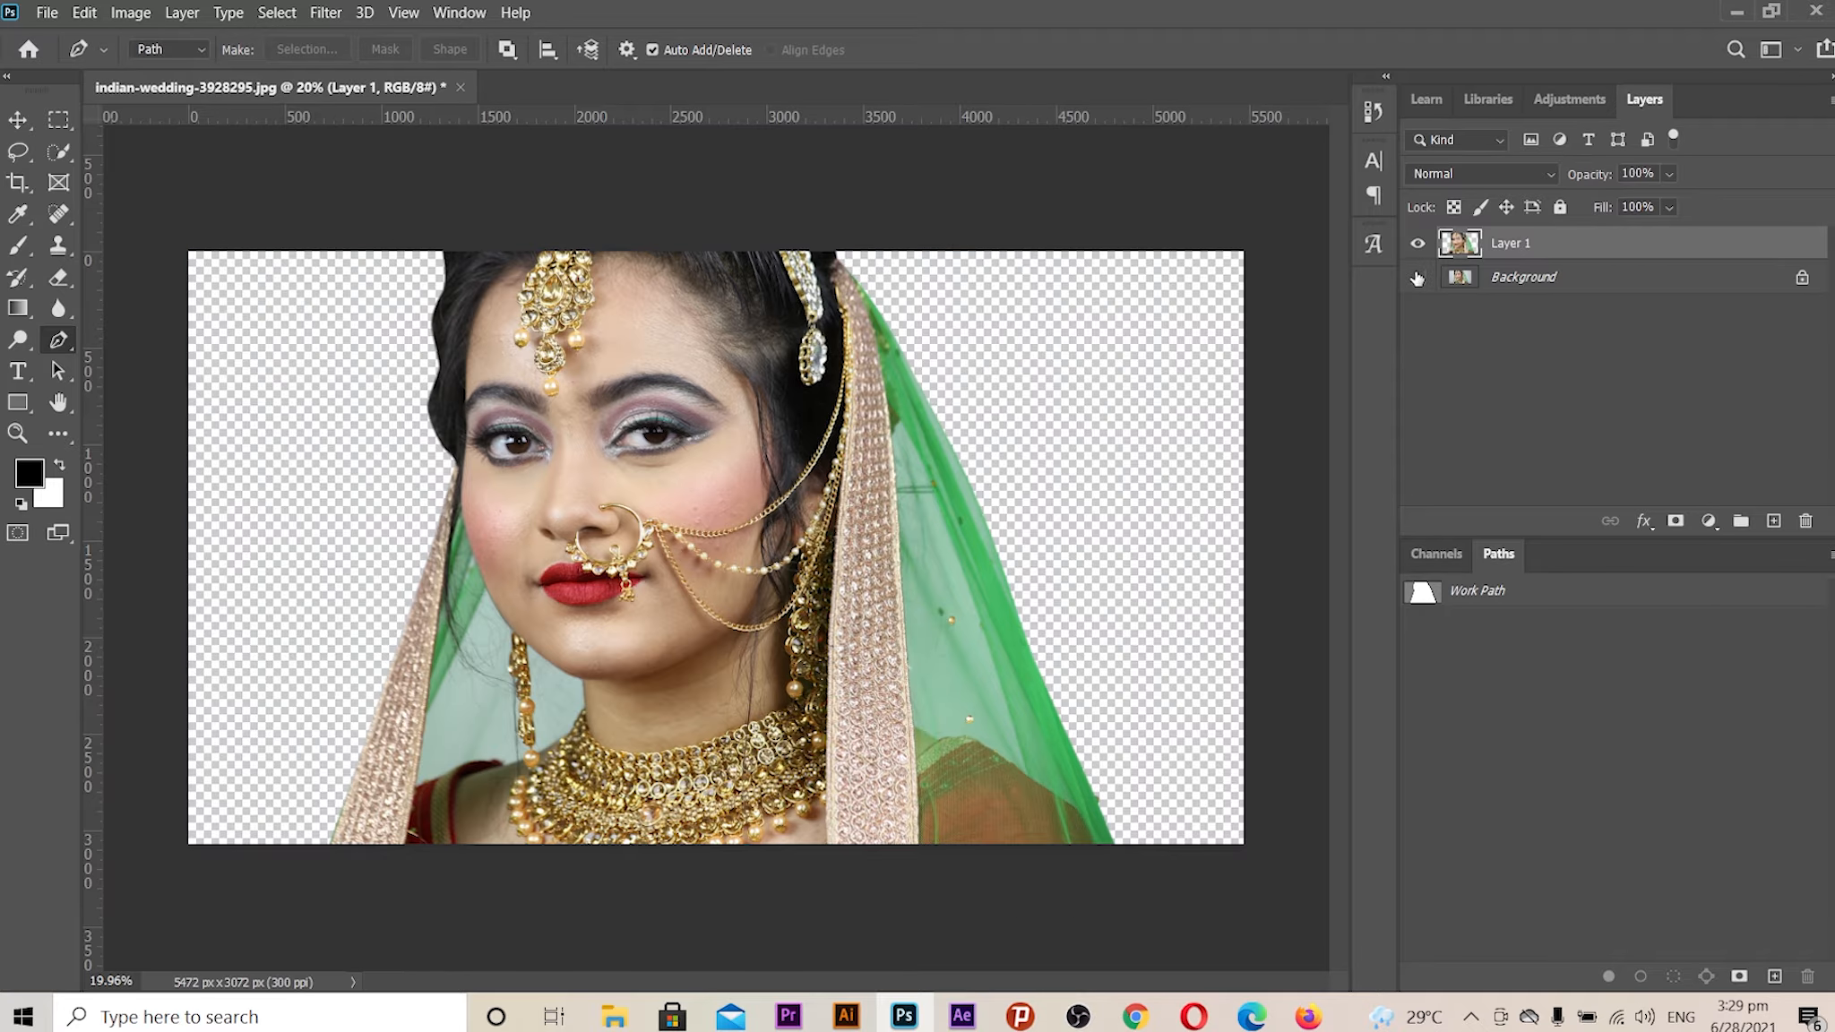
left_click(1418, 278)
- Select the loose hair and adjoining backdrop beside the face with the Lasso tool, from the image's upper edge to the veil border
left_click_drag(379, 337, 509, 414)
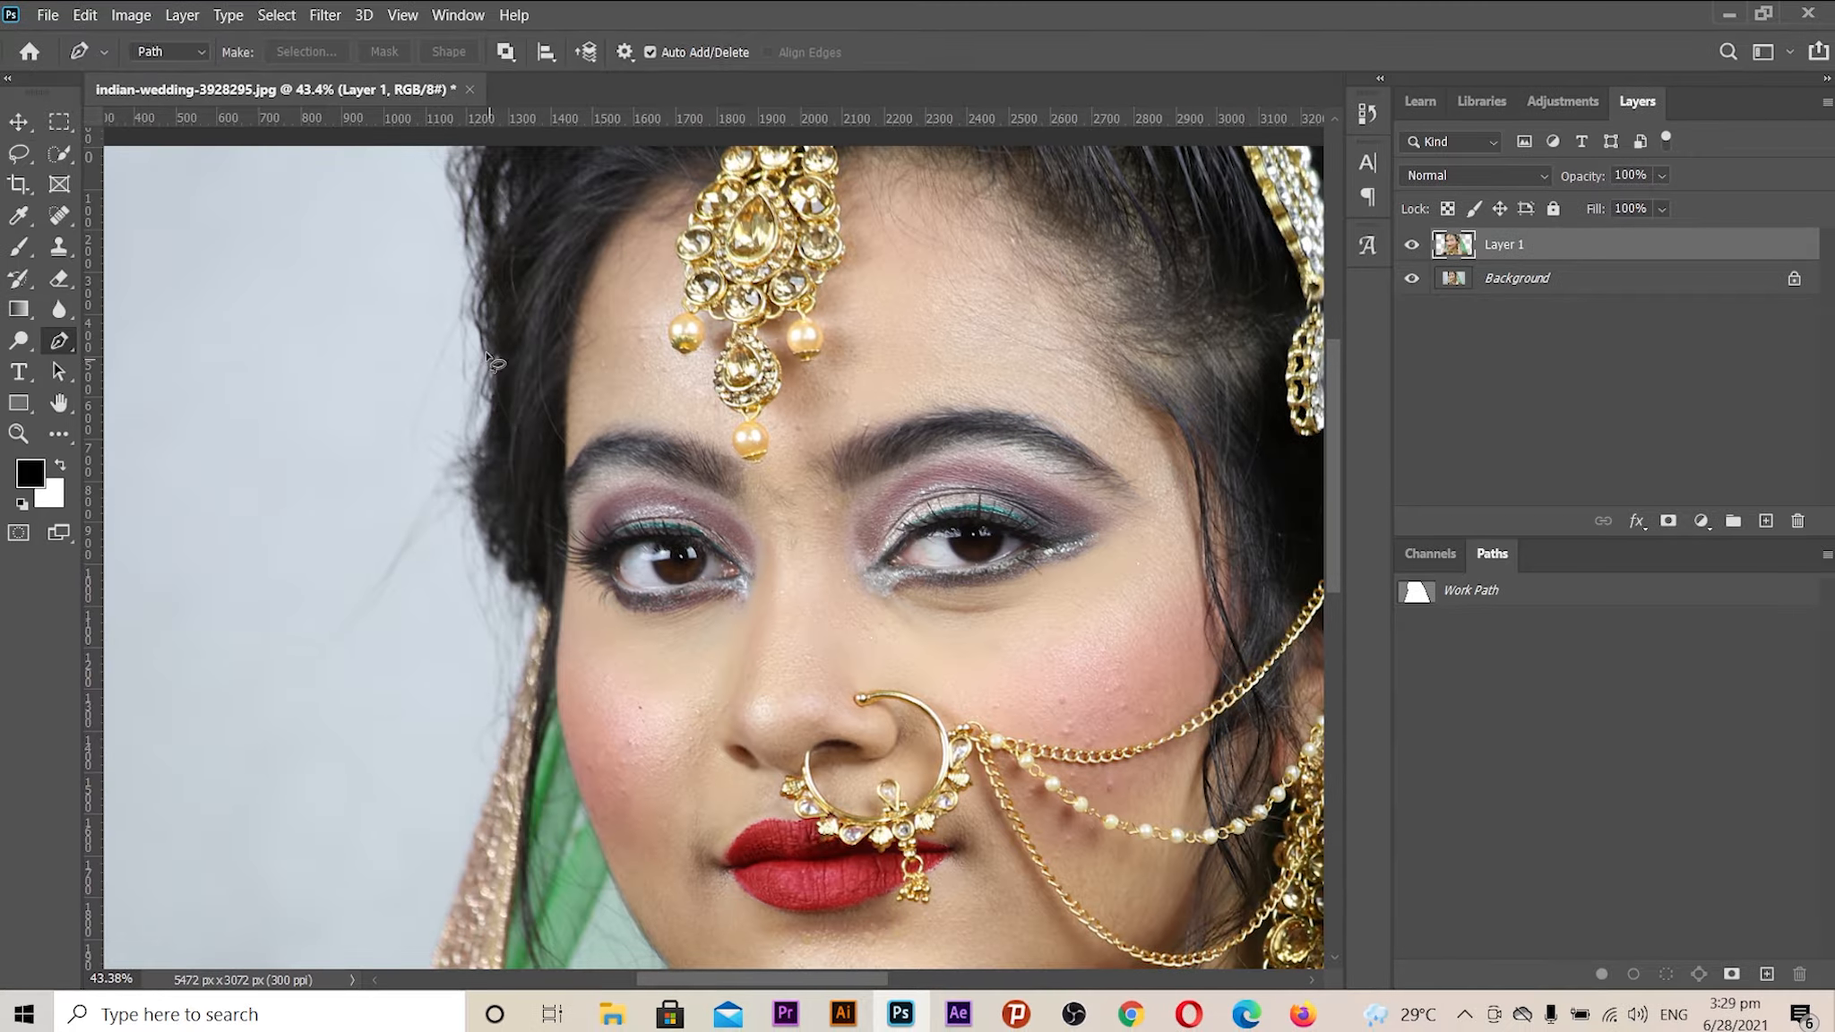
key("l")
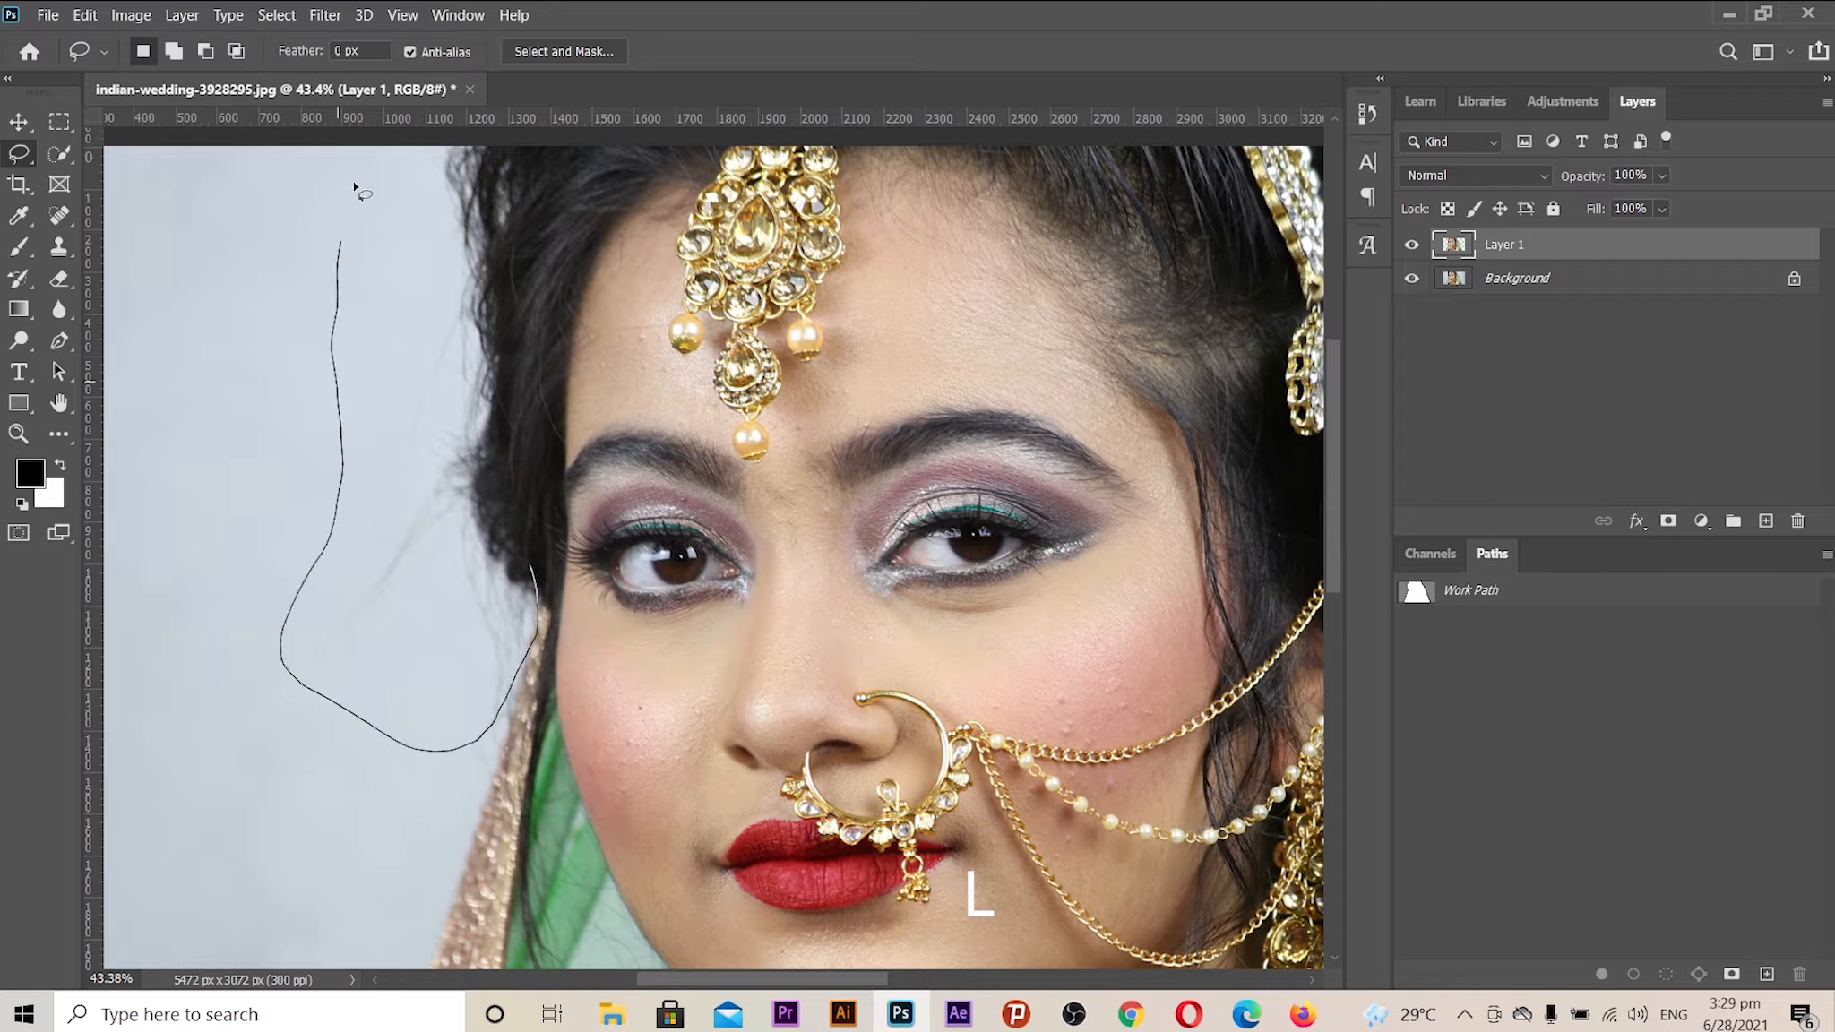
left_click_drag(535, 508, 559, 538)
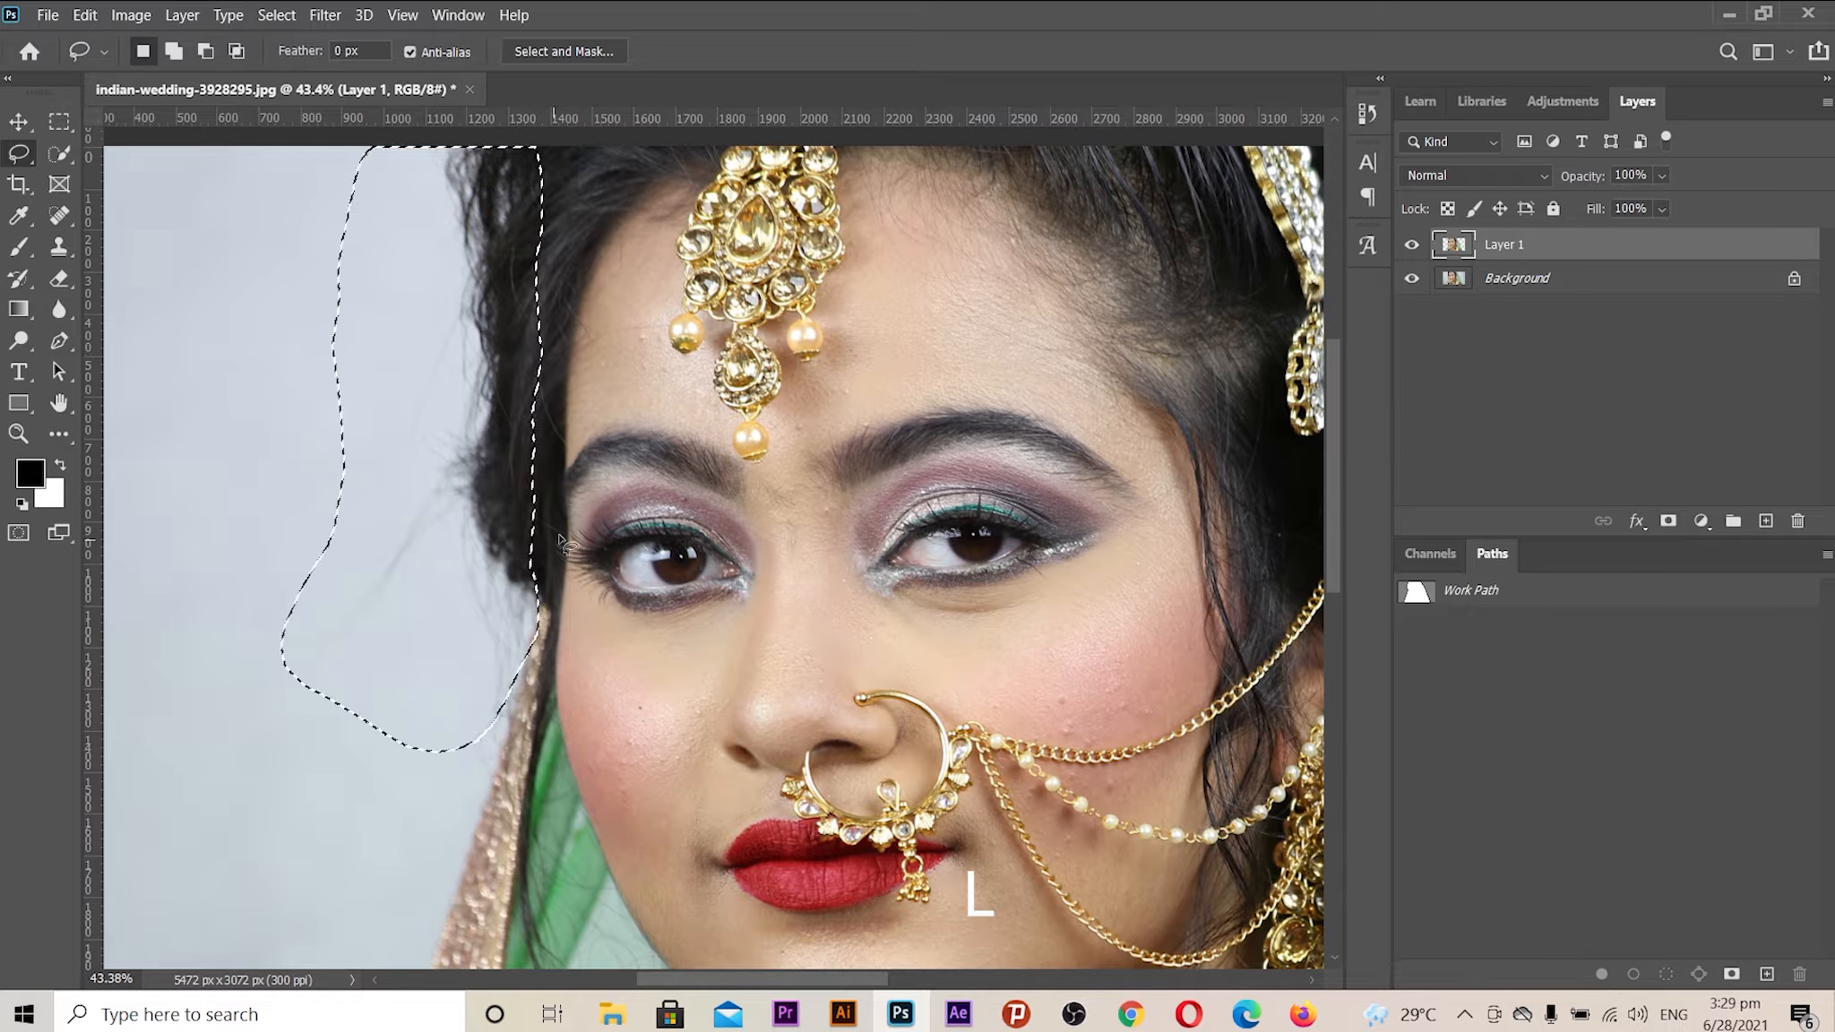
- Copy the selected hair area from the Background to a new layer and hide the Background
left_click(1498, 281)
left_click(184, 14)
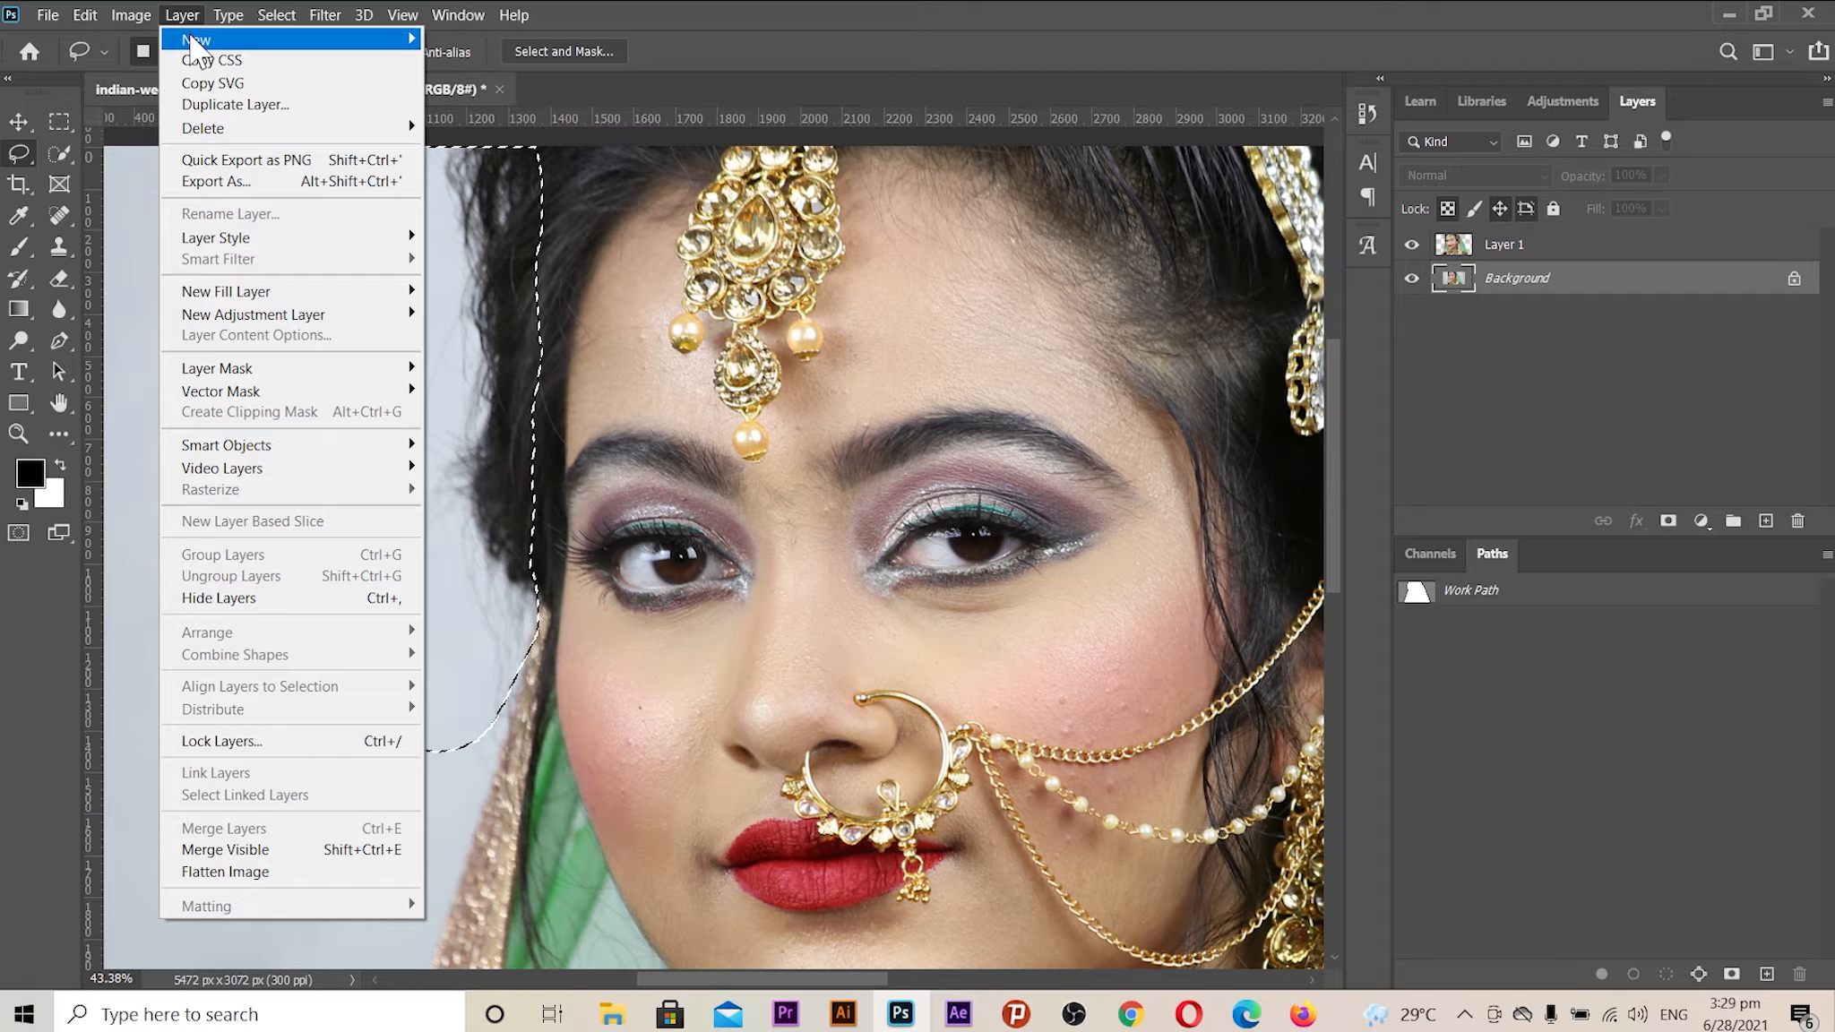
mouse_move(201, 39)
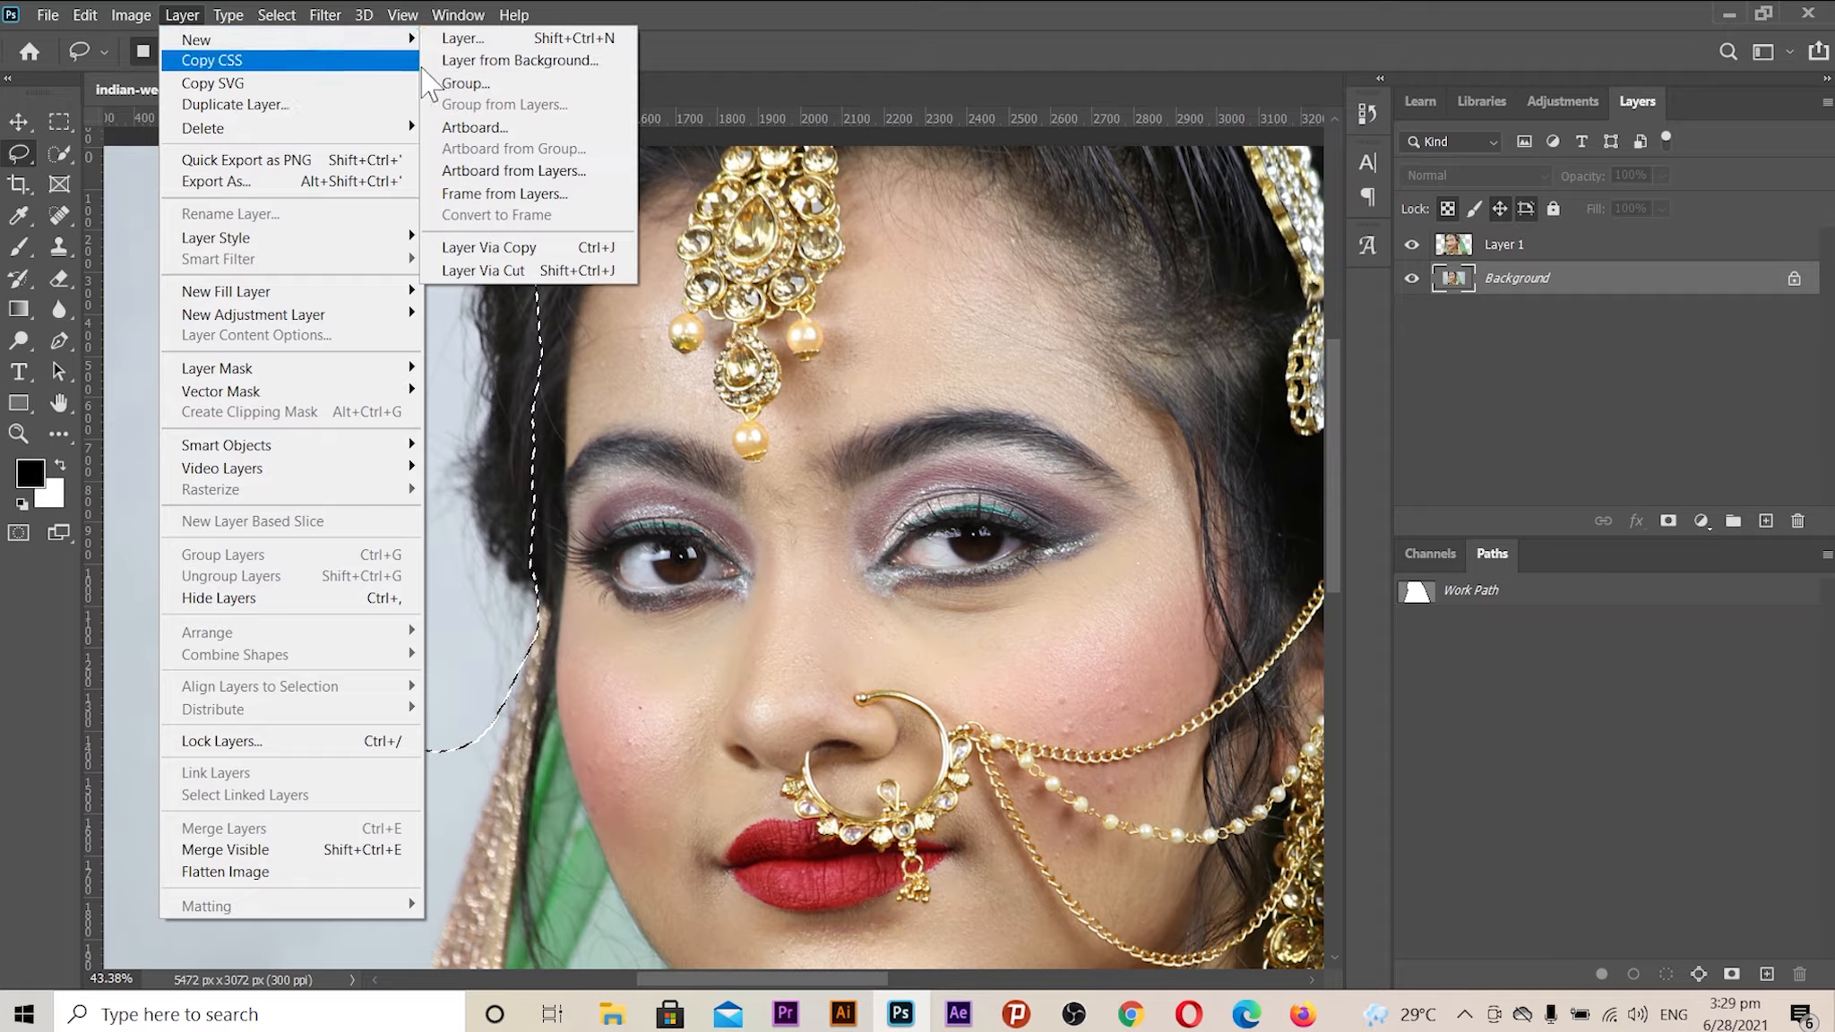
left_click(535, 247)
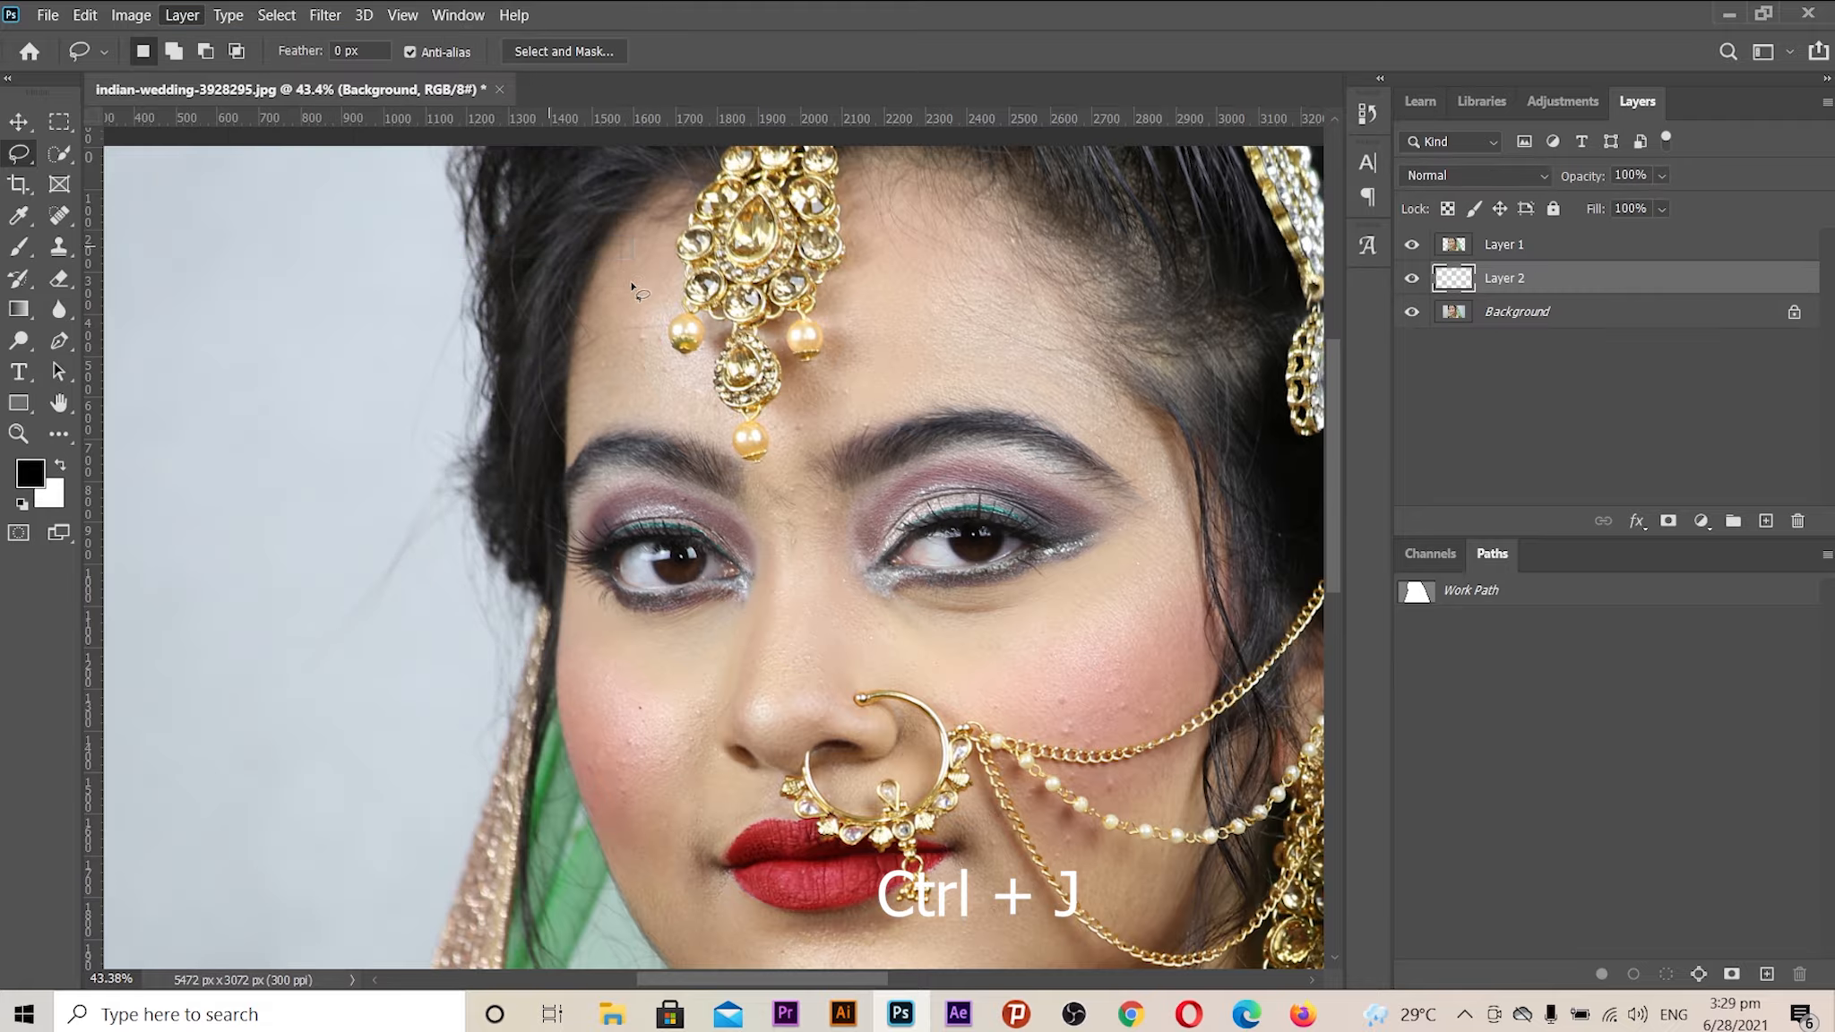
left_click(1412, 314)
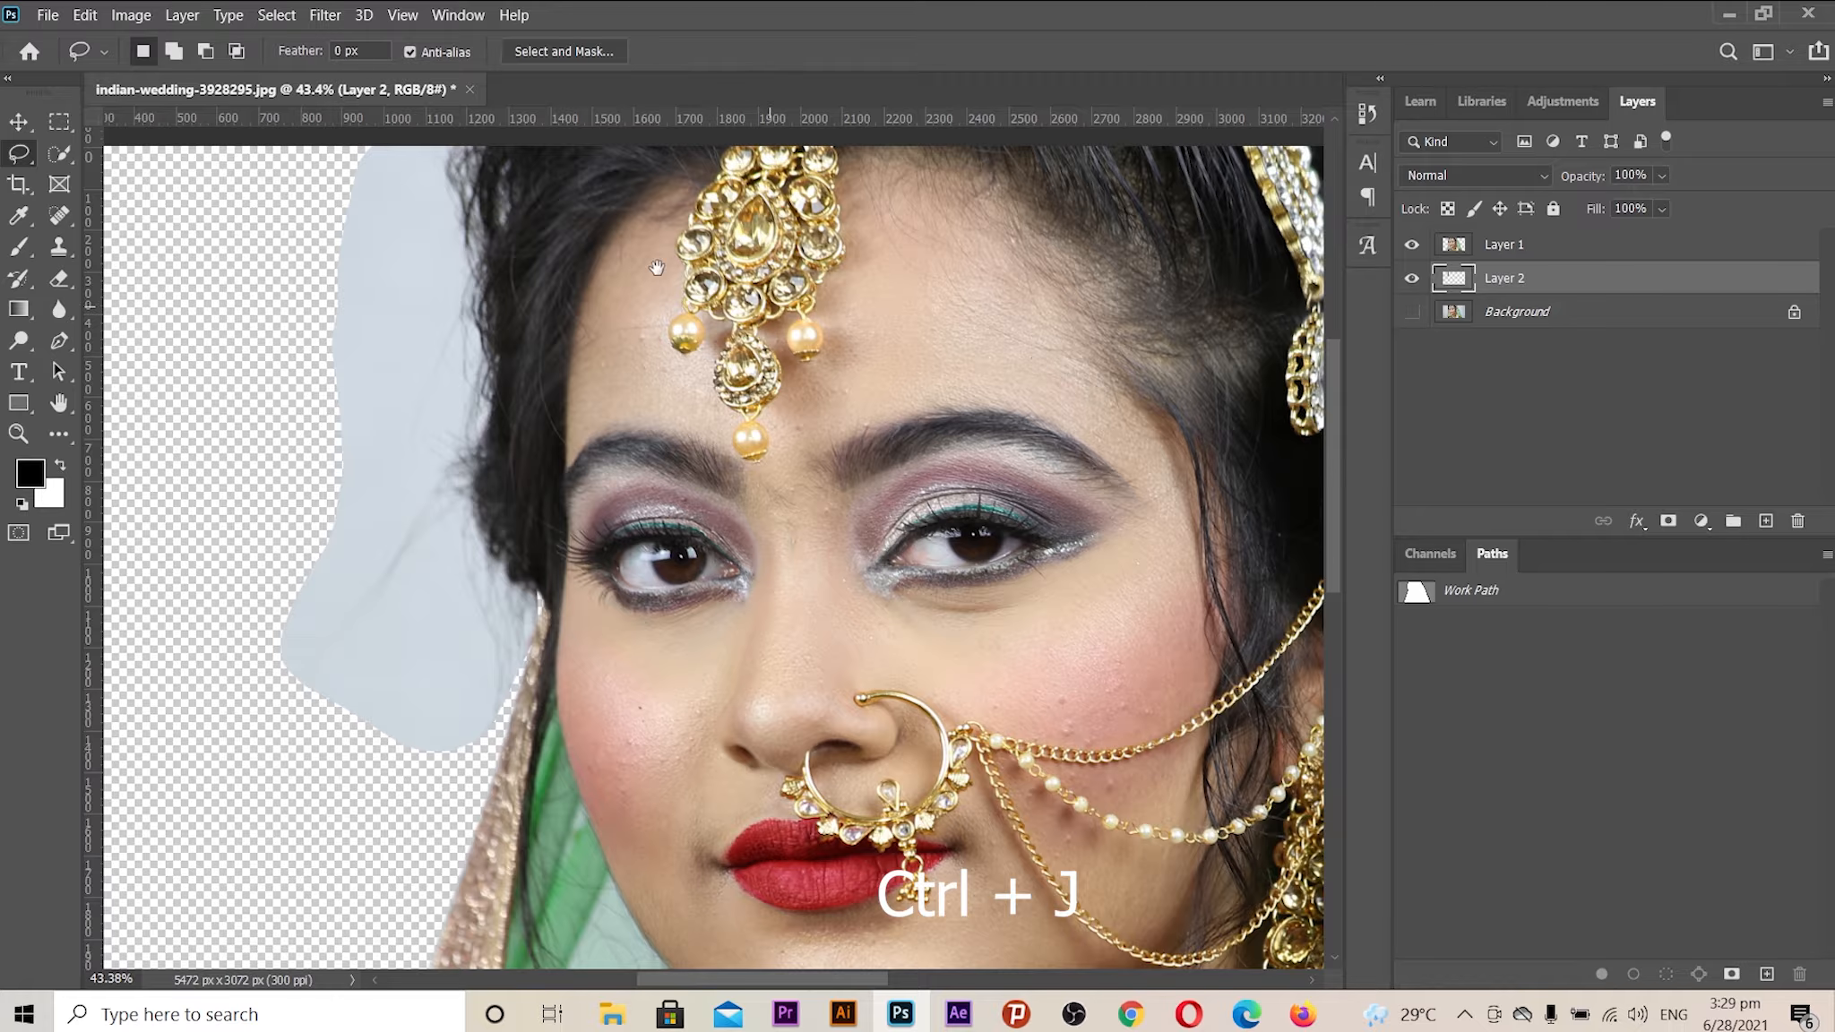
- Erase the grey backdrop around the loose hair on Layer 2 using the Background Eraser with a 900 px brush
left_click_drag(658, 268, 727, 416)
scroll(653, 408, "down", 3)
left_click(61, 278)
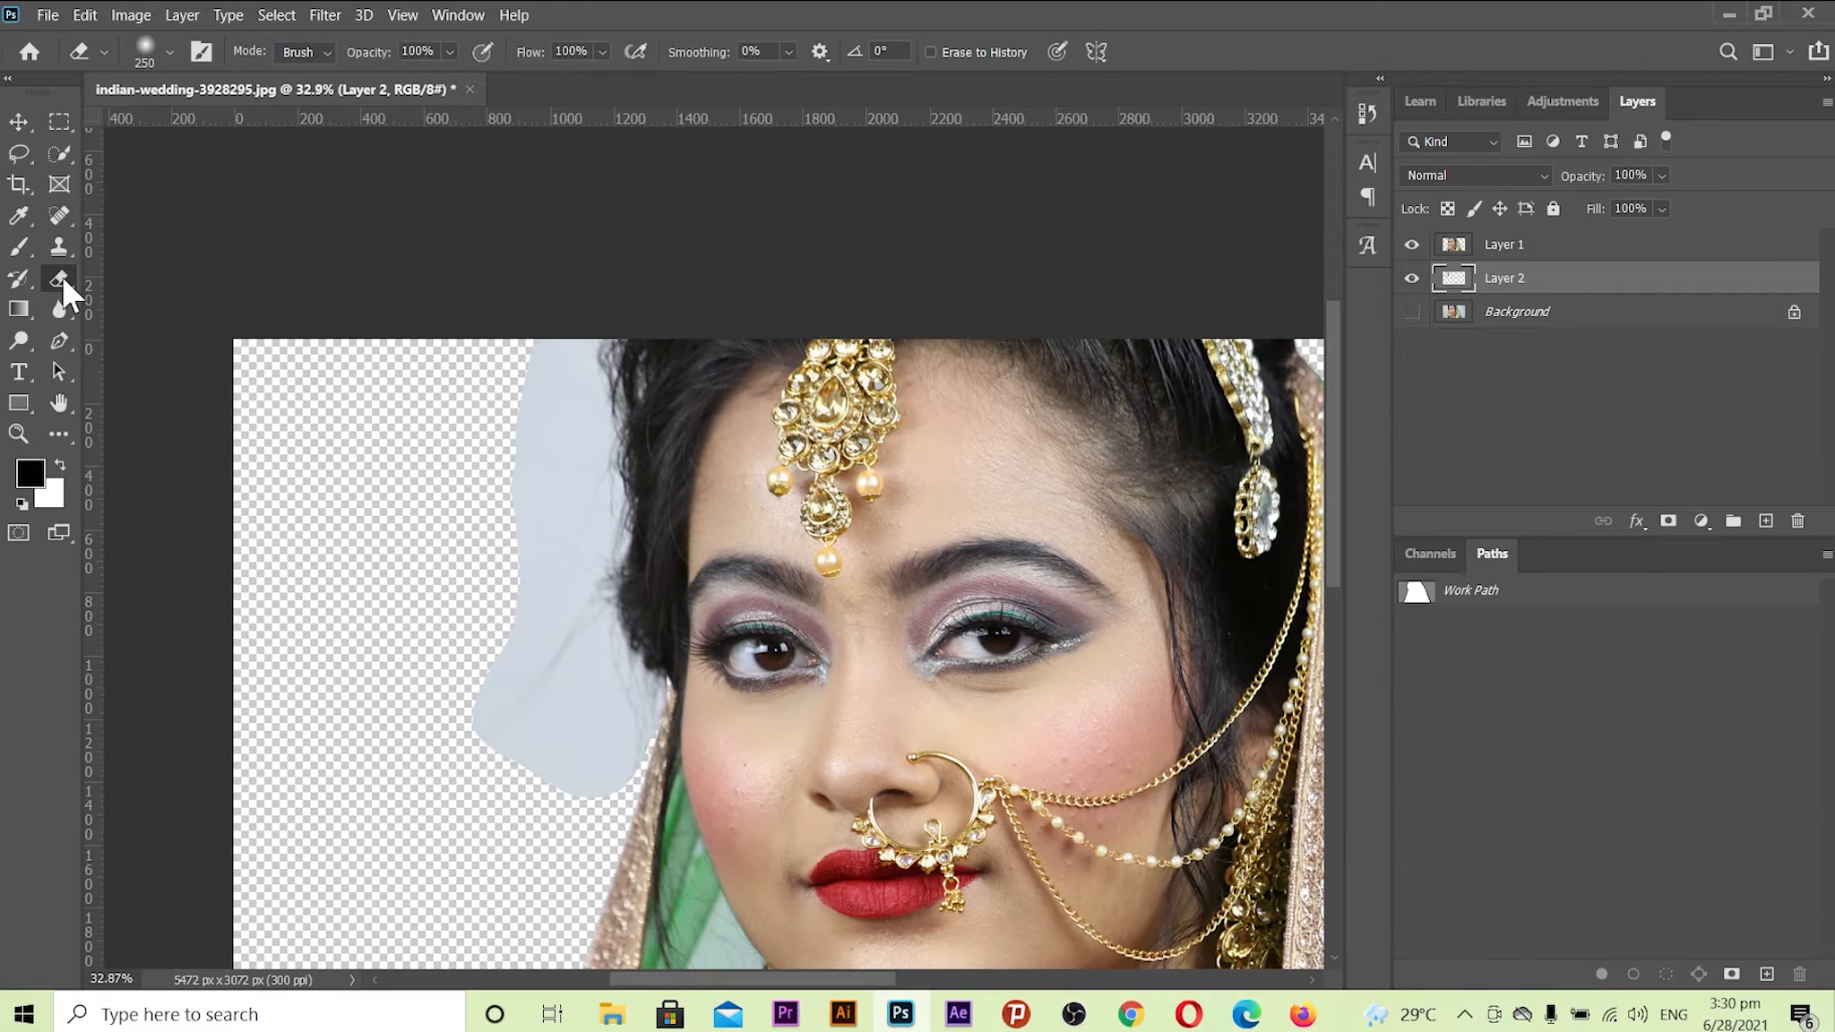
right_click(62, 277)
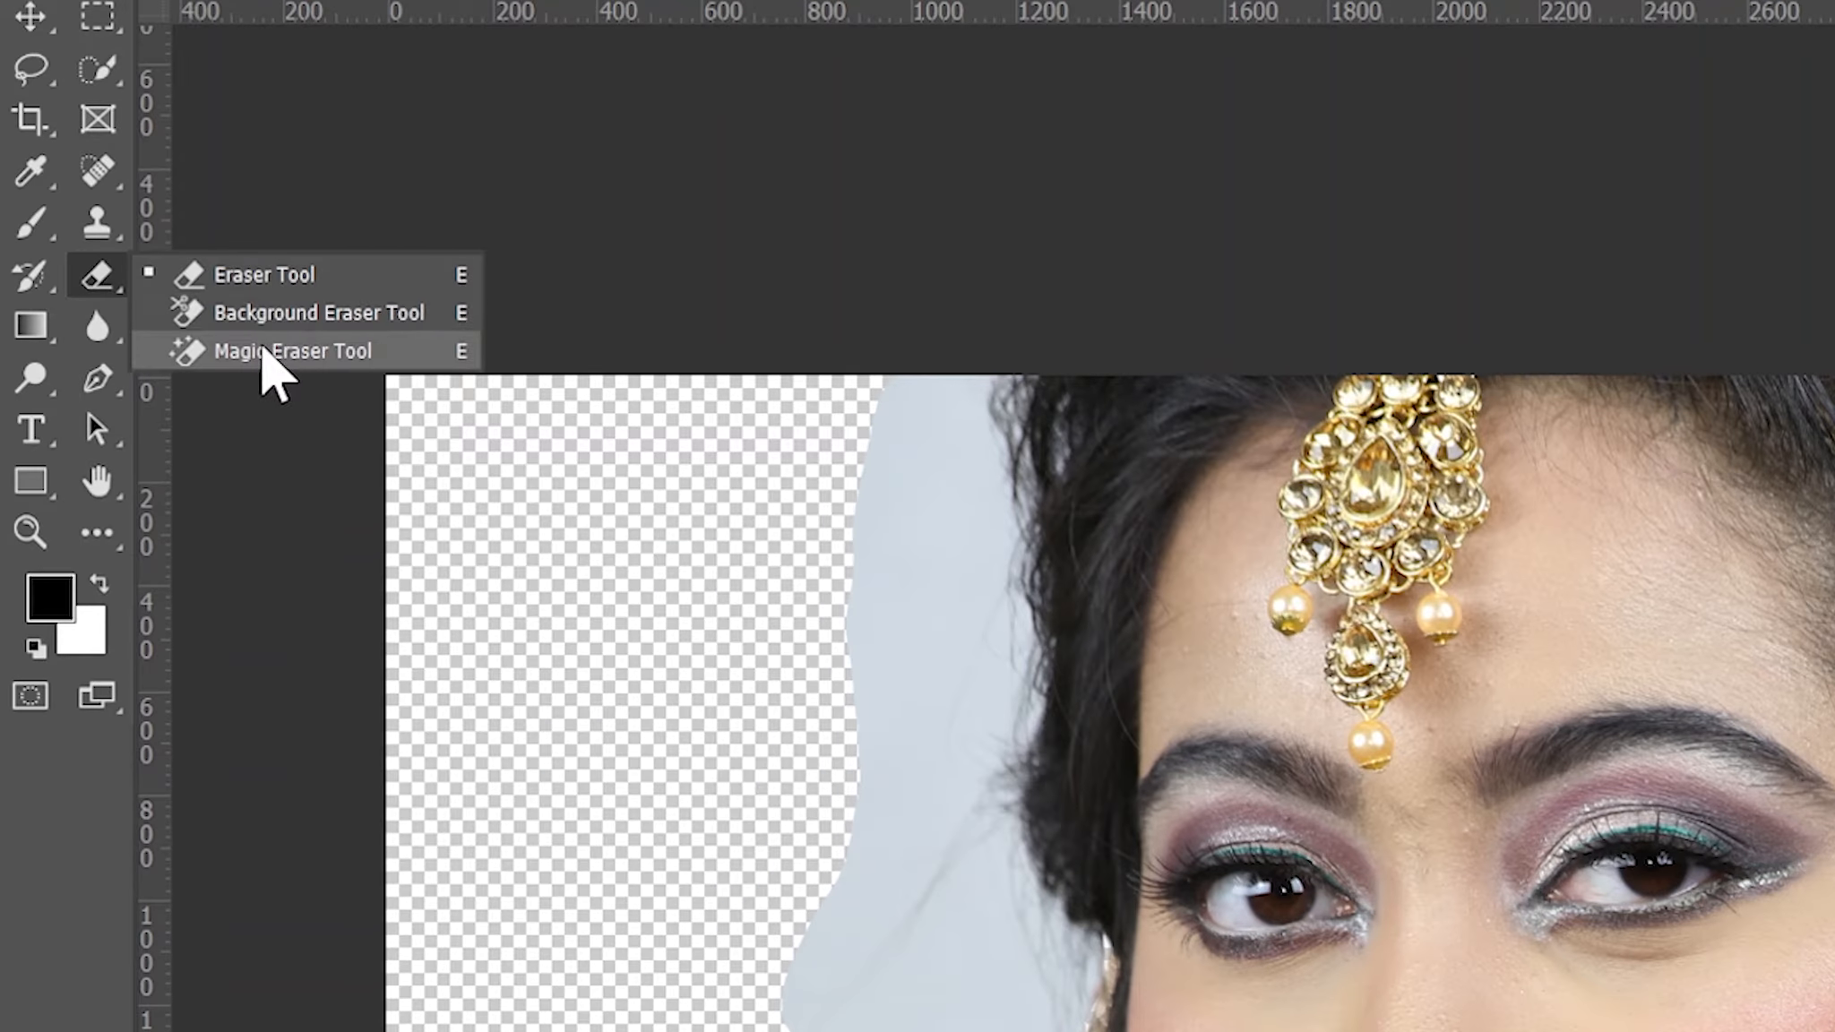
left_click(295, 315)
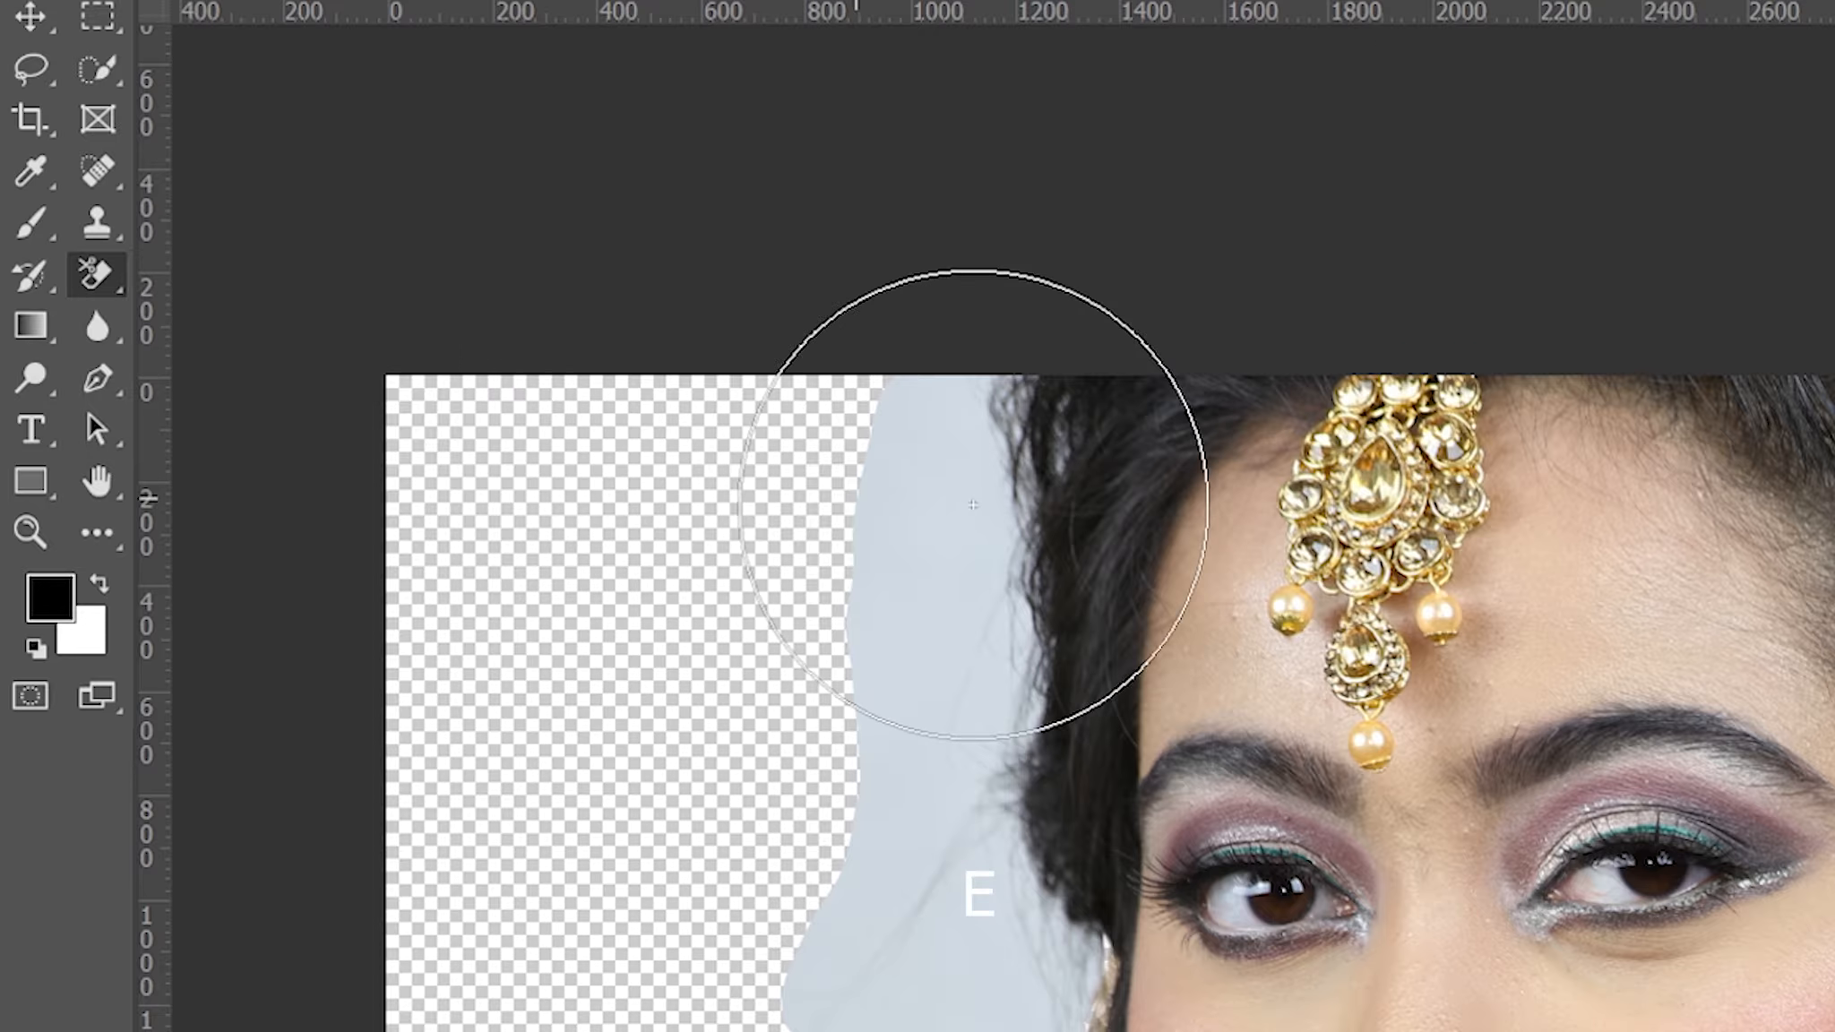
key("bracketleft")
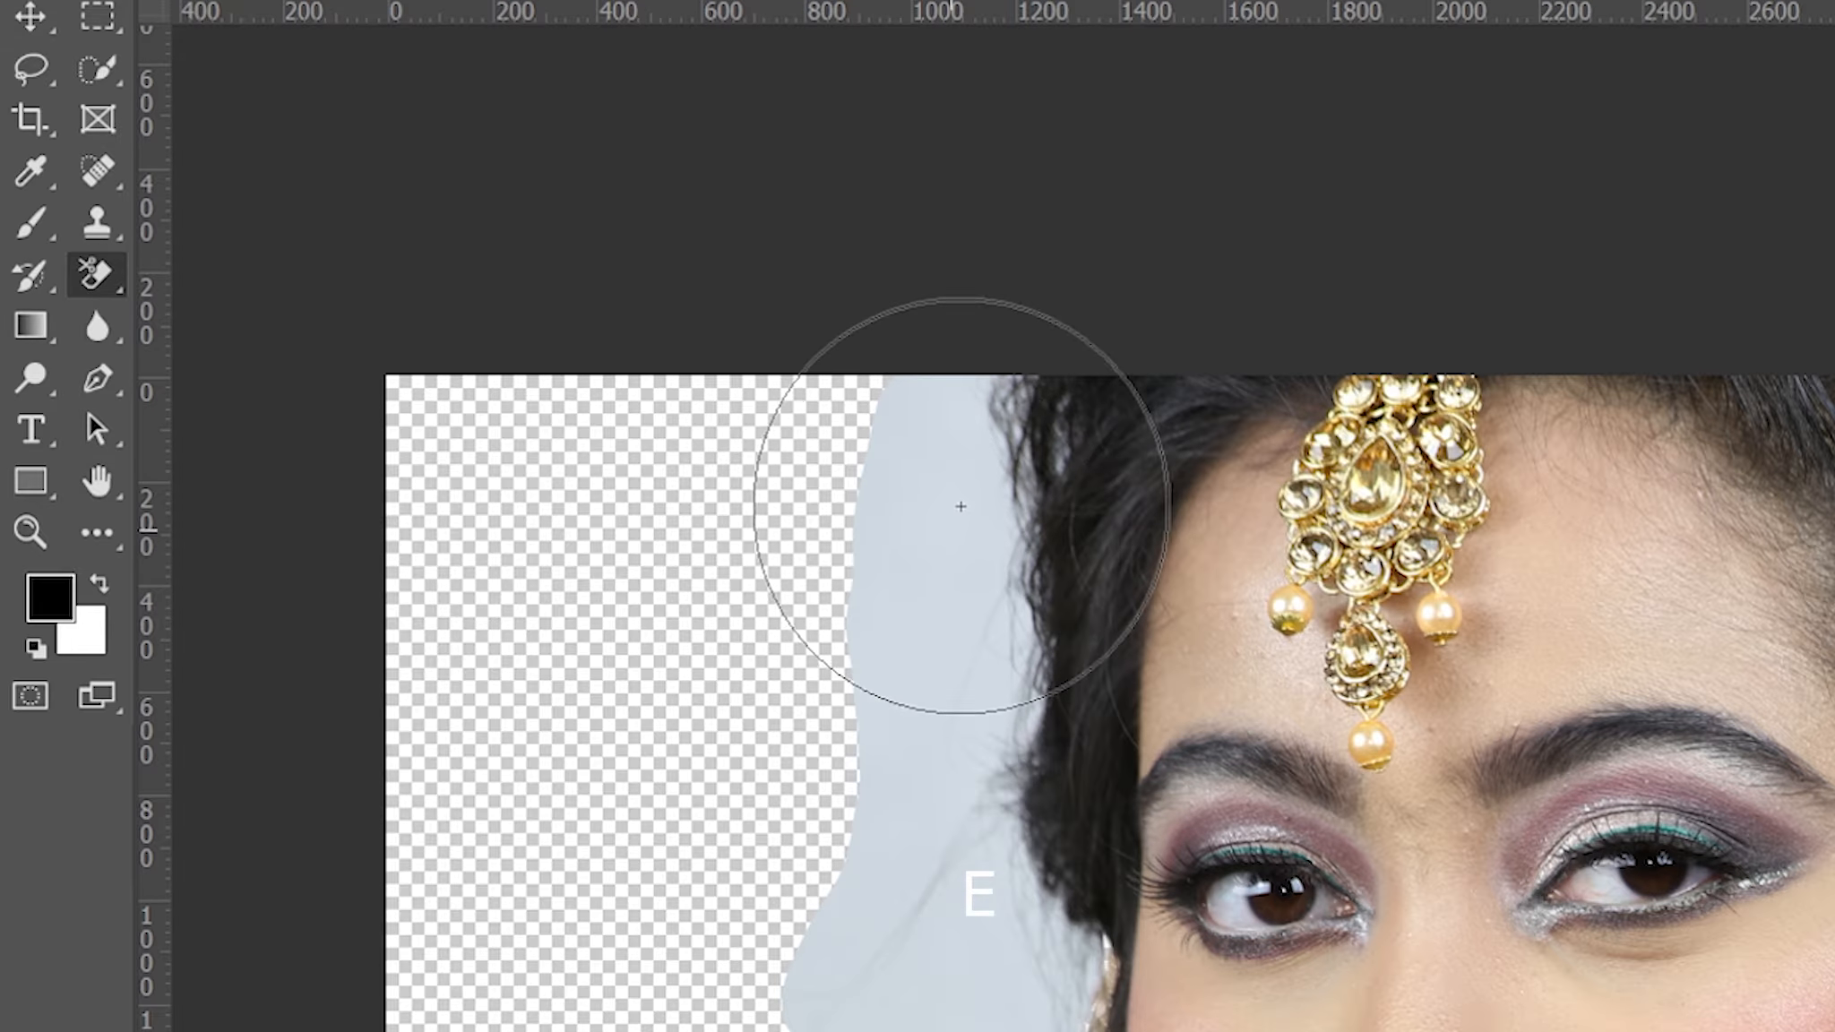
left_click(928, 444)
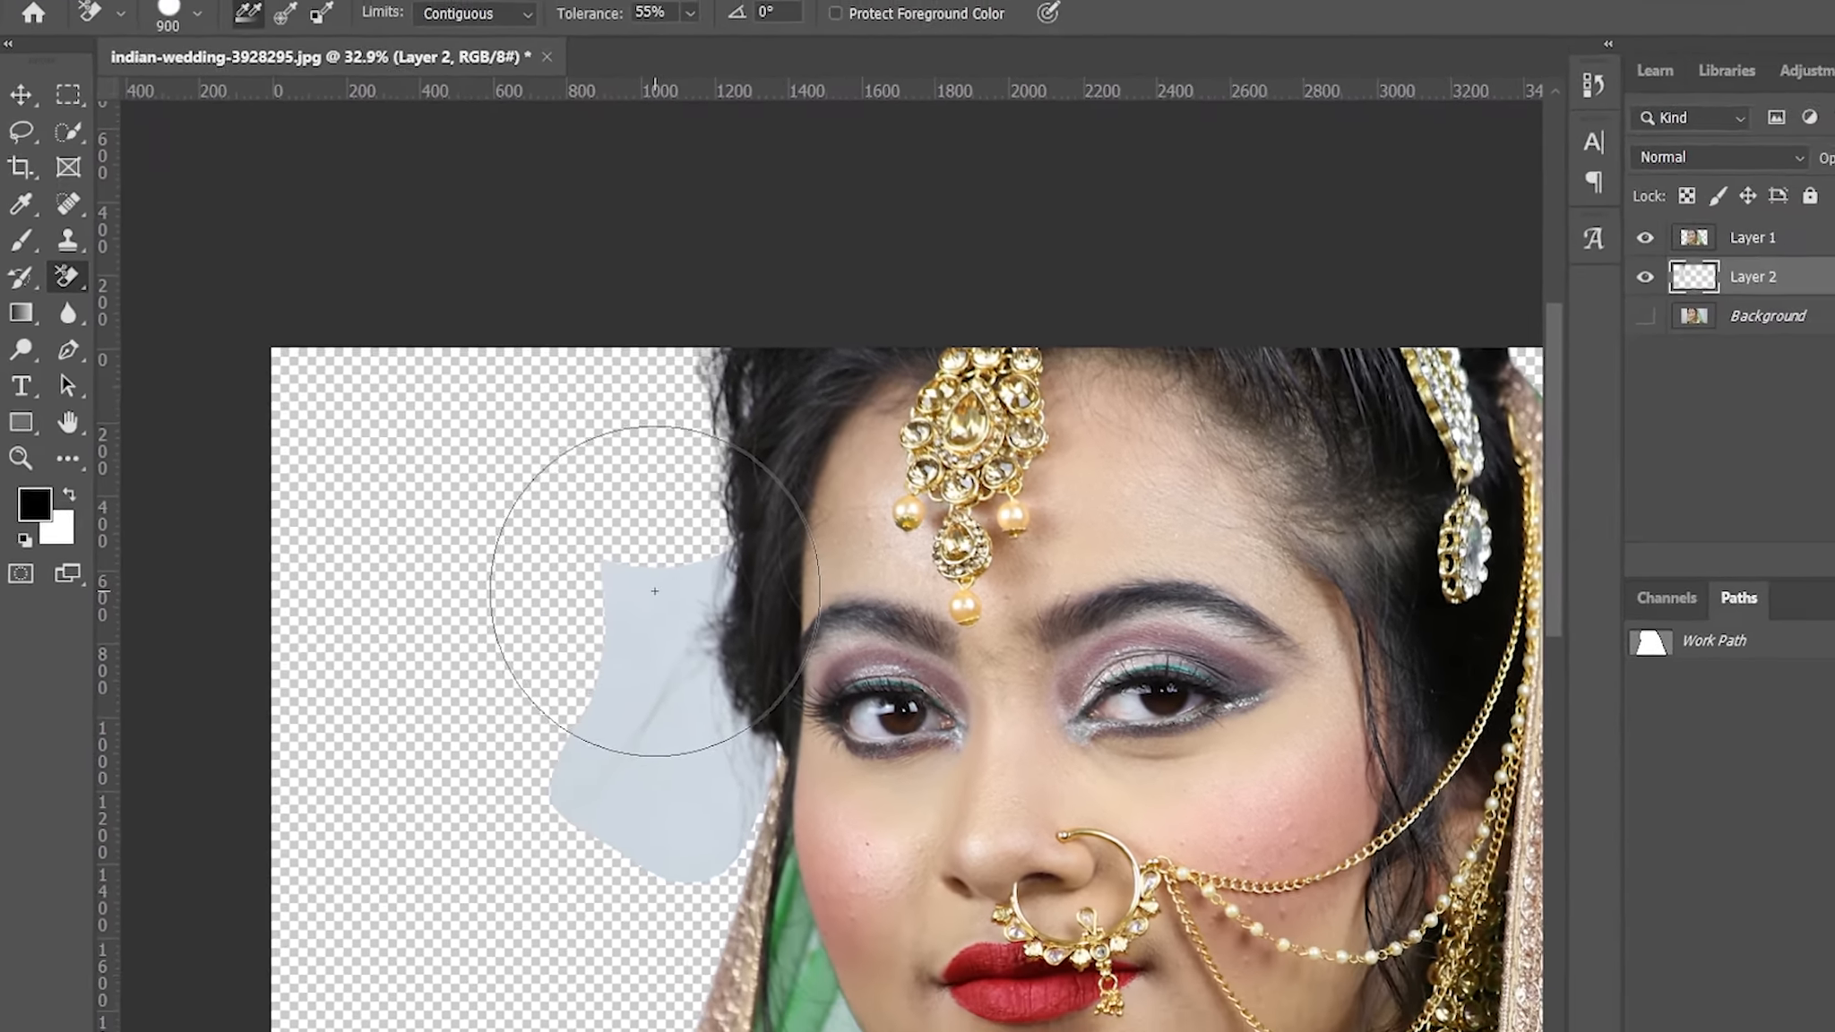
left_click(905, 706)
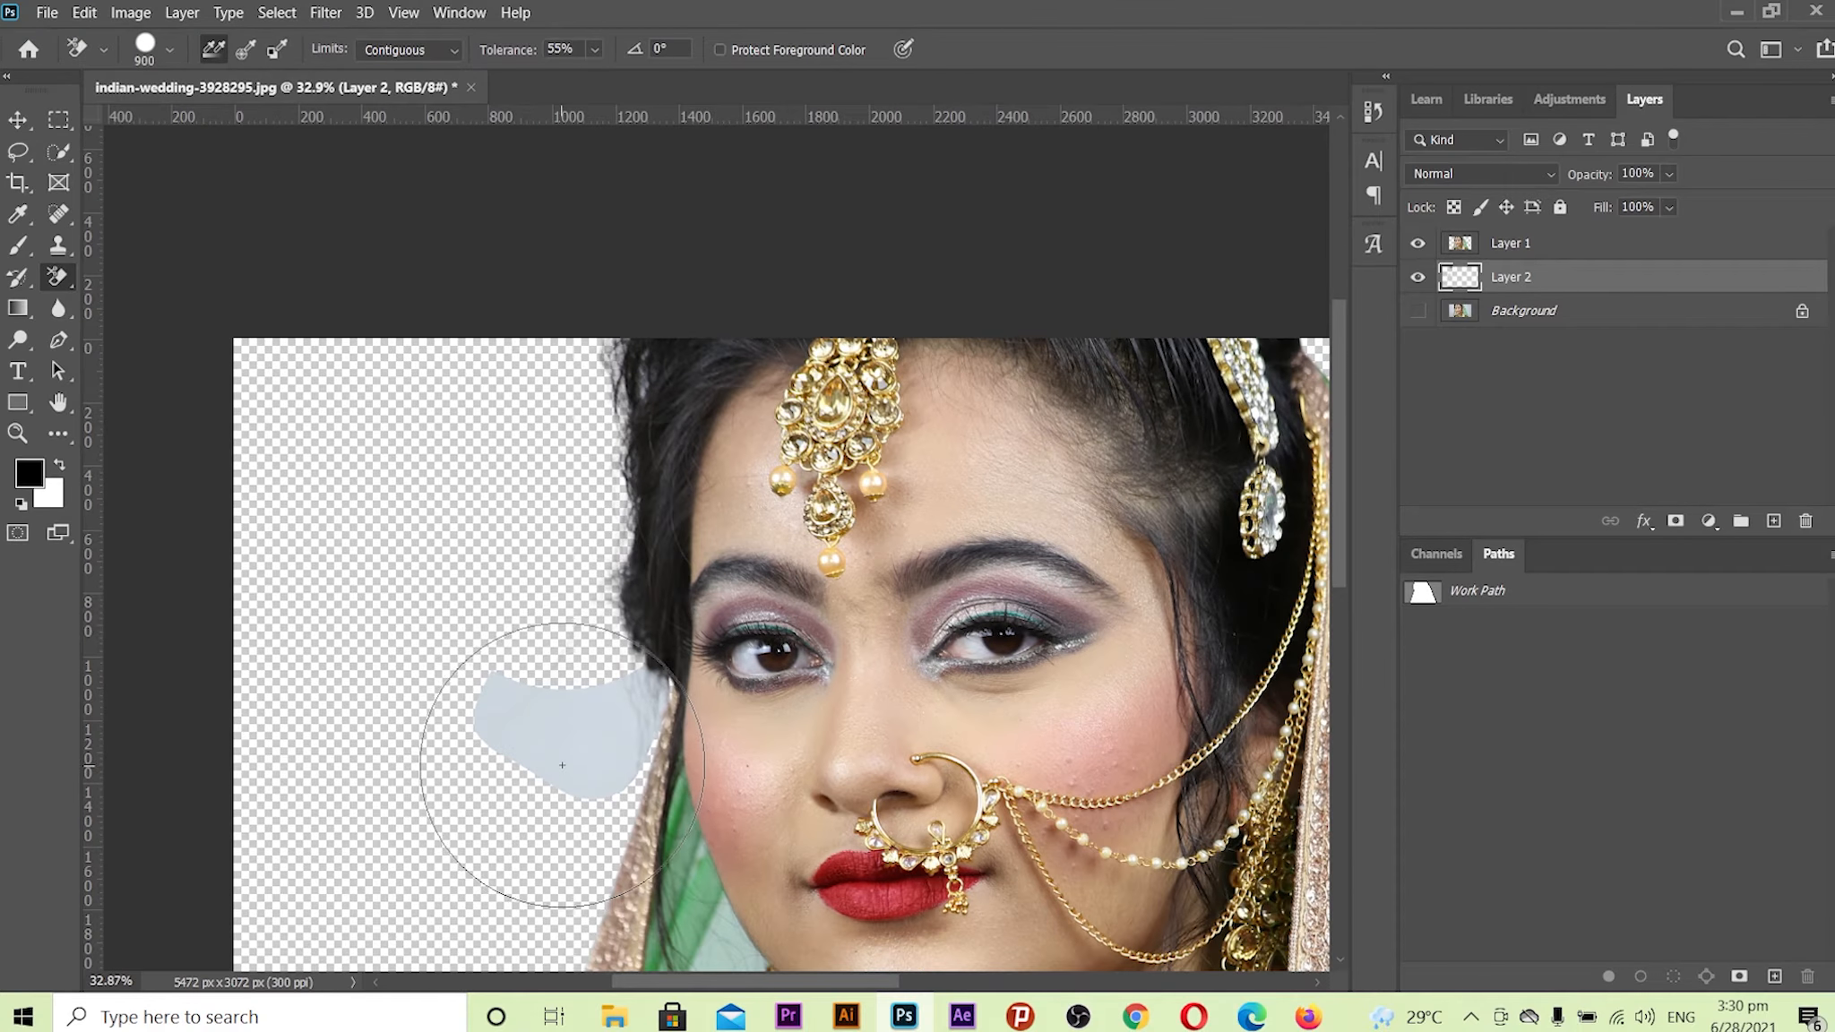
left_click(559, 768)
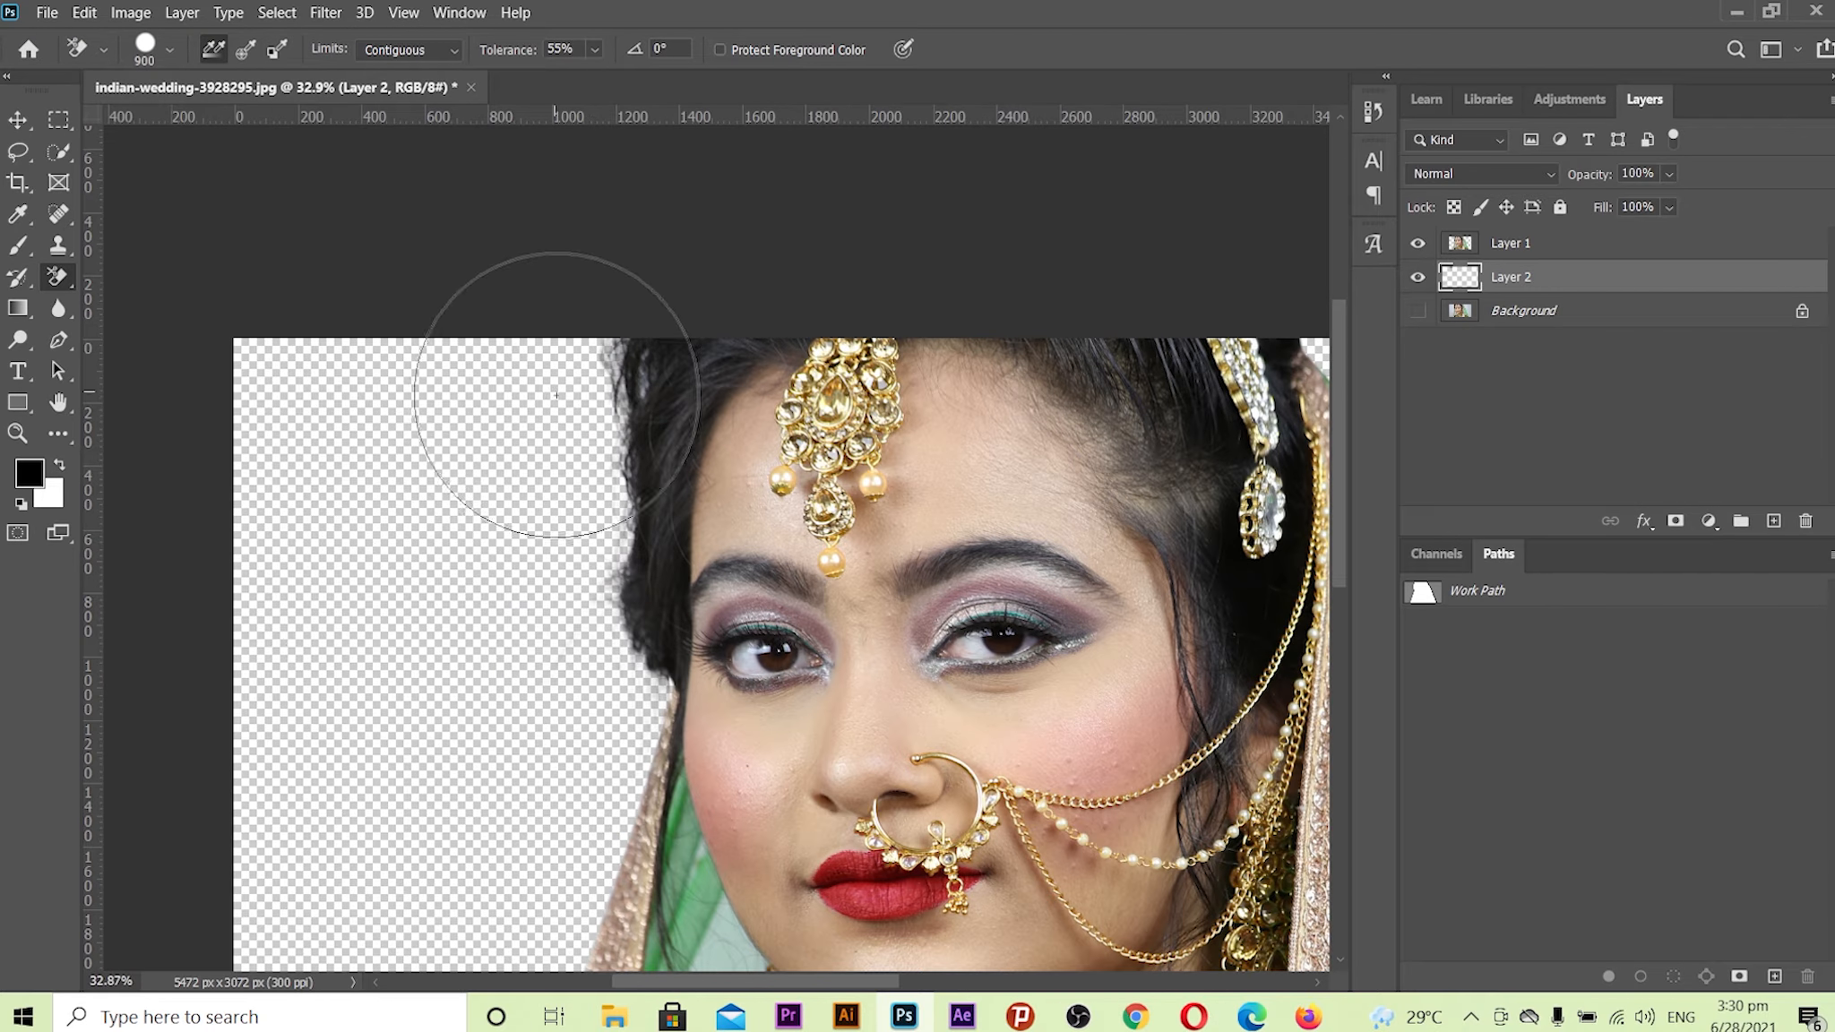
- Compare the extracted hair edge with the original by toggling the Background's visibility, leaving it hidden
key("v")
left_click(1412, 313)
left_click(1412, 313)
left_click(1412, 313)
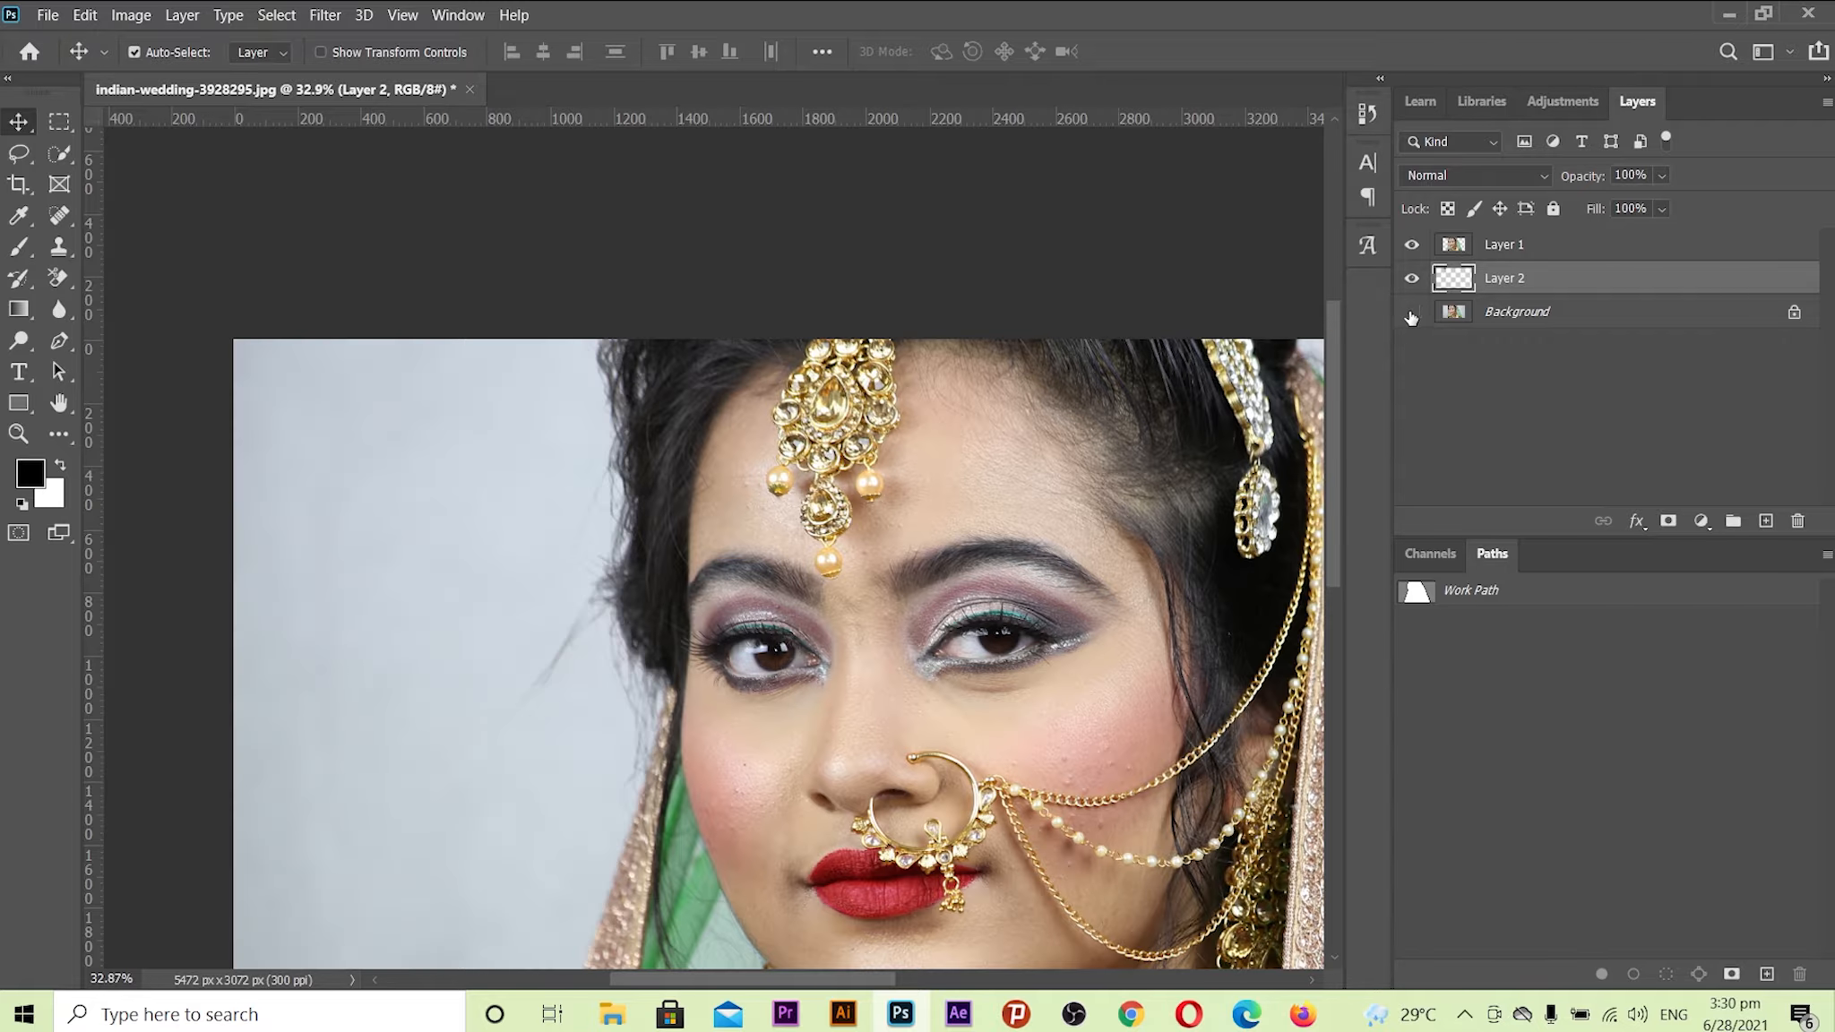
left_click(1412, 313)
- Merge the woman's cutout layer and the extracted hair layer into one layer
scroll(880, 374, "down", 5)
left_click_drag(881, 375, 894, 373)
left_click(1541, 254, "ctrl")
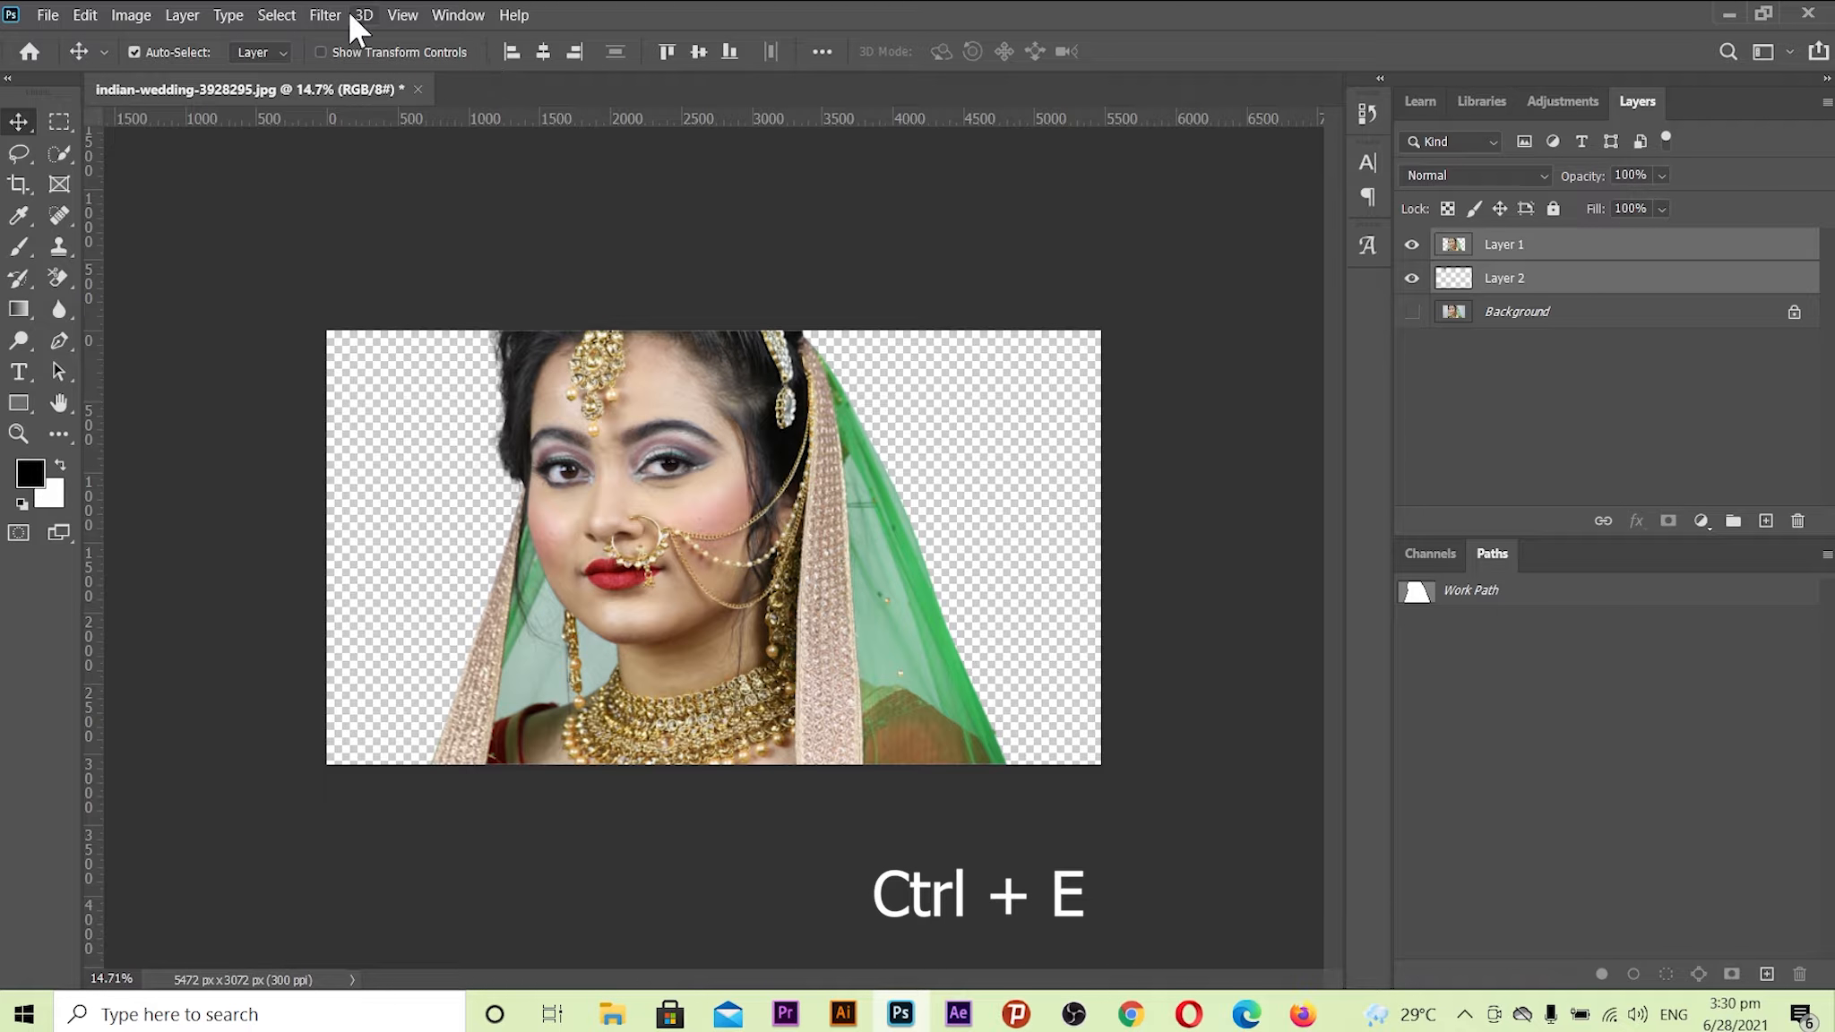
left_click(182, 15)
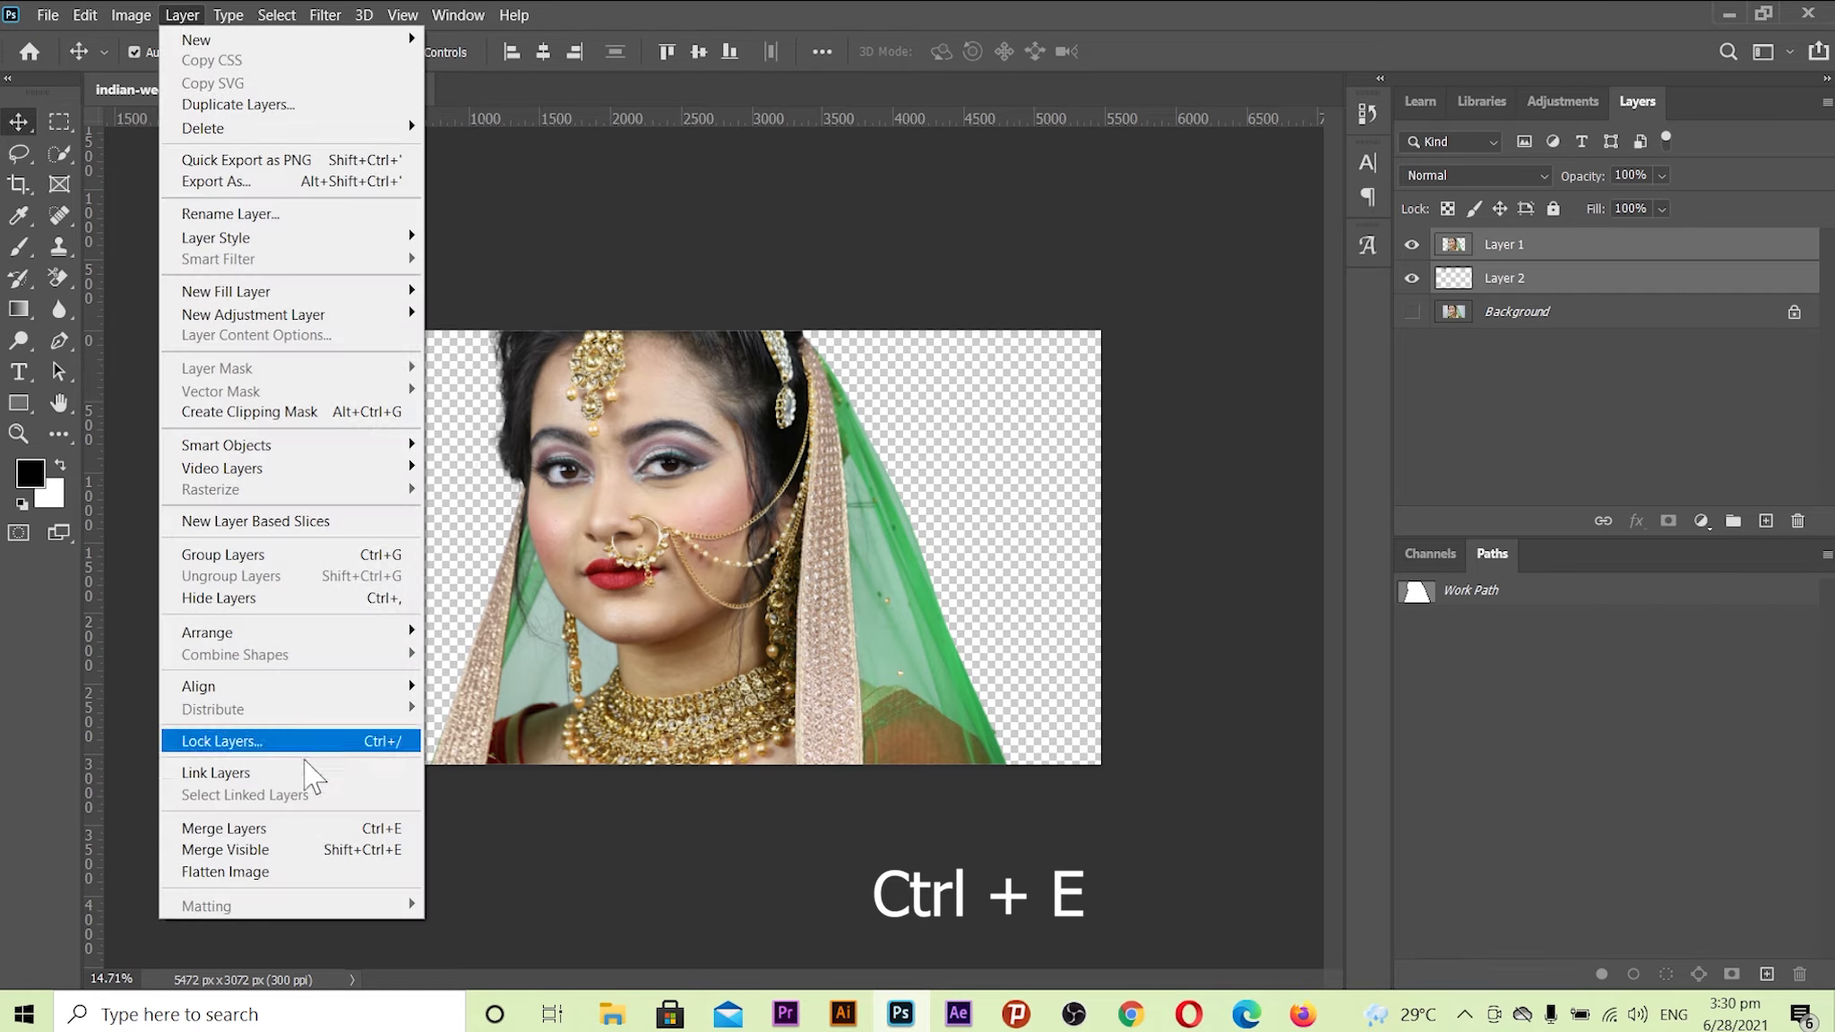
left_click(301, 831)
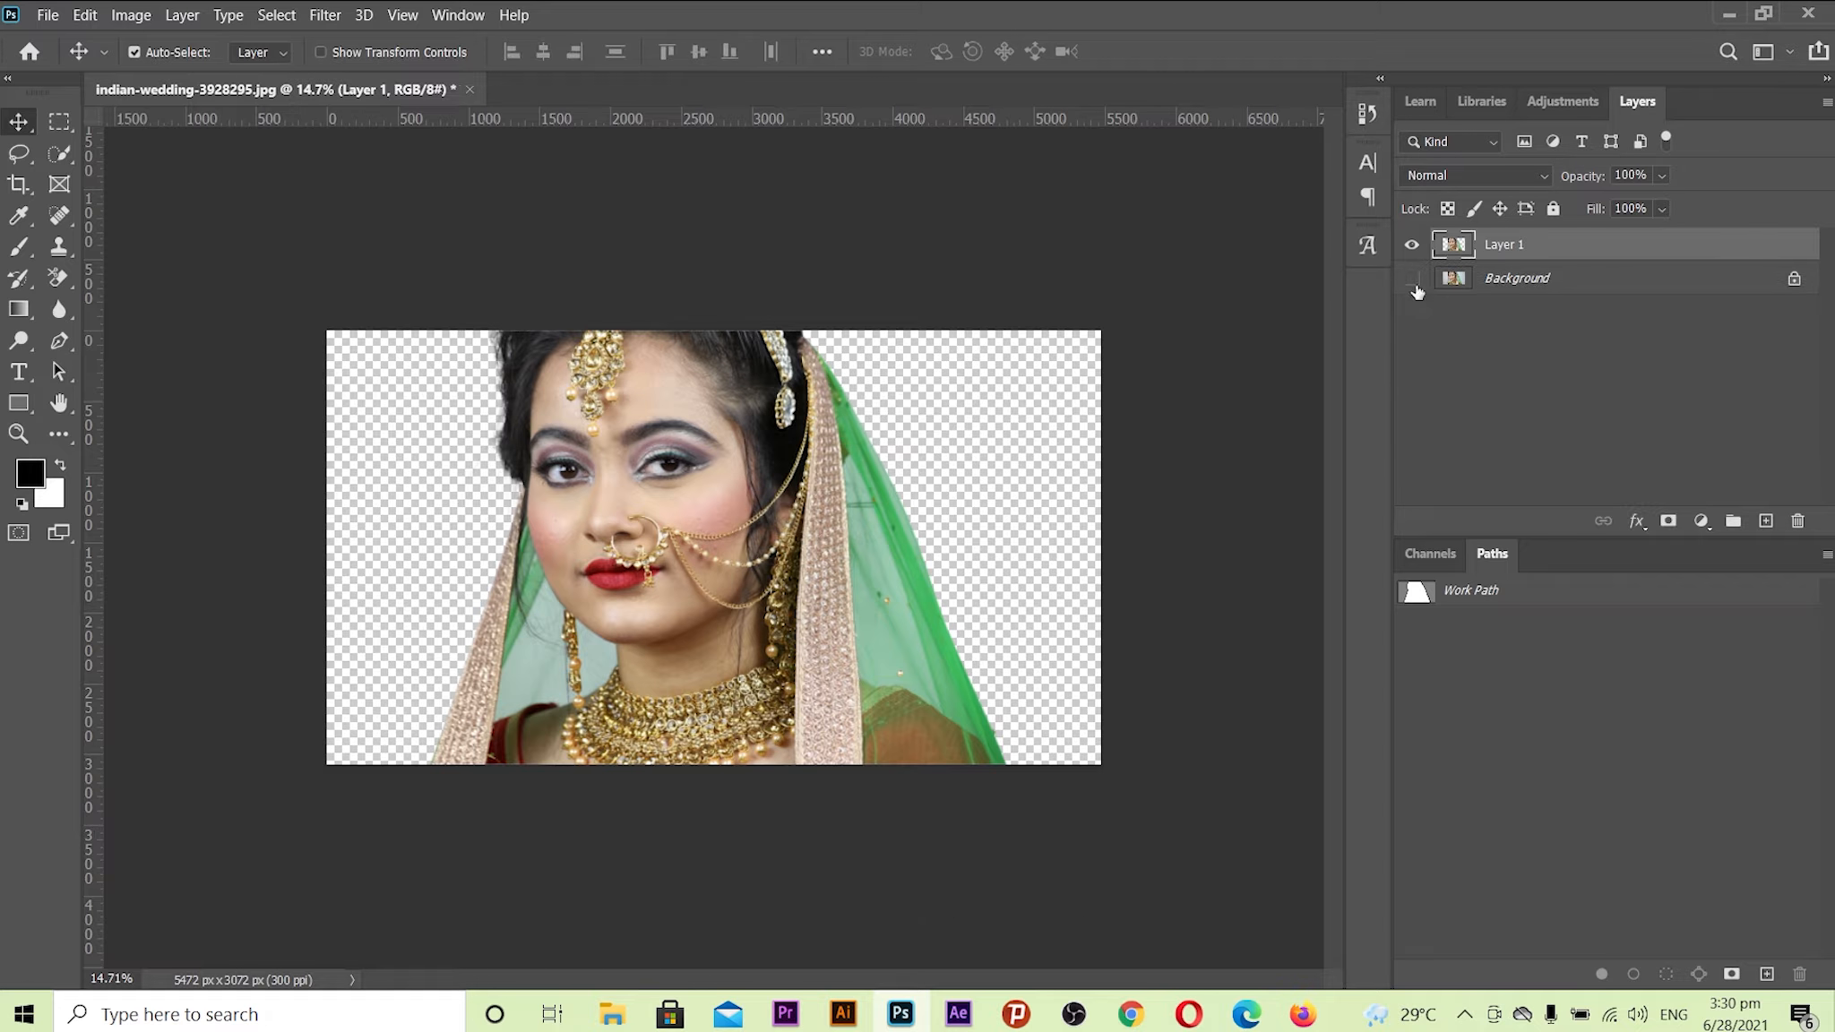
- Duplicate the merged cutout layer twice
left_click_drag(588, 397, 1107, 395)
left_click_drag(1512, 248, 1766, 516)
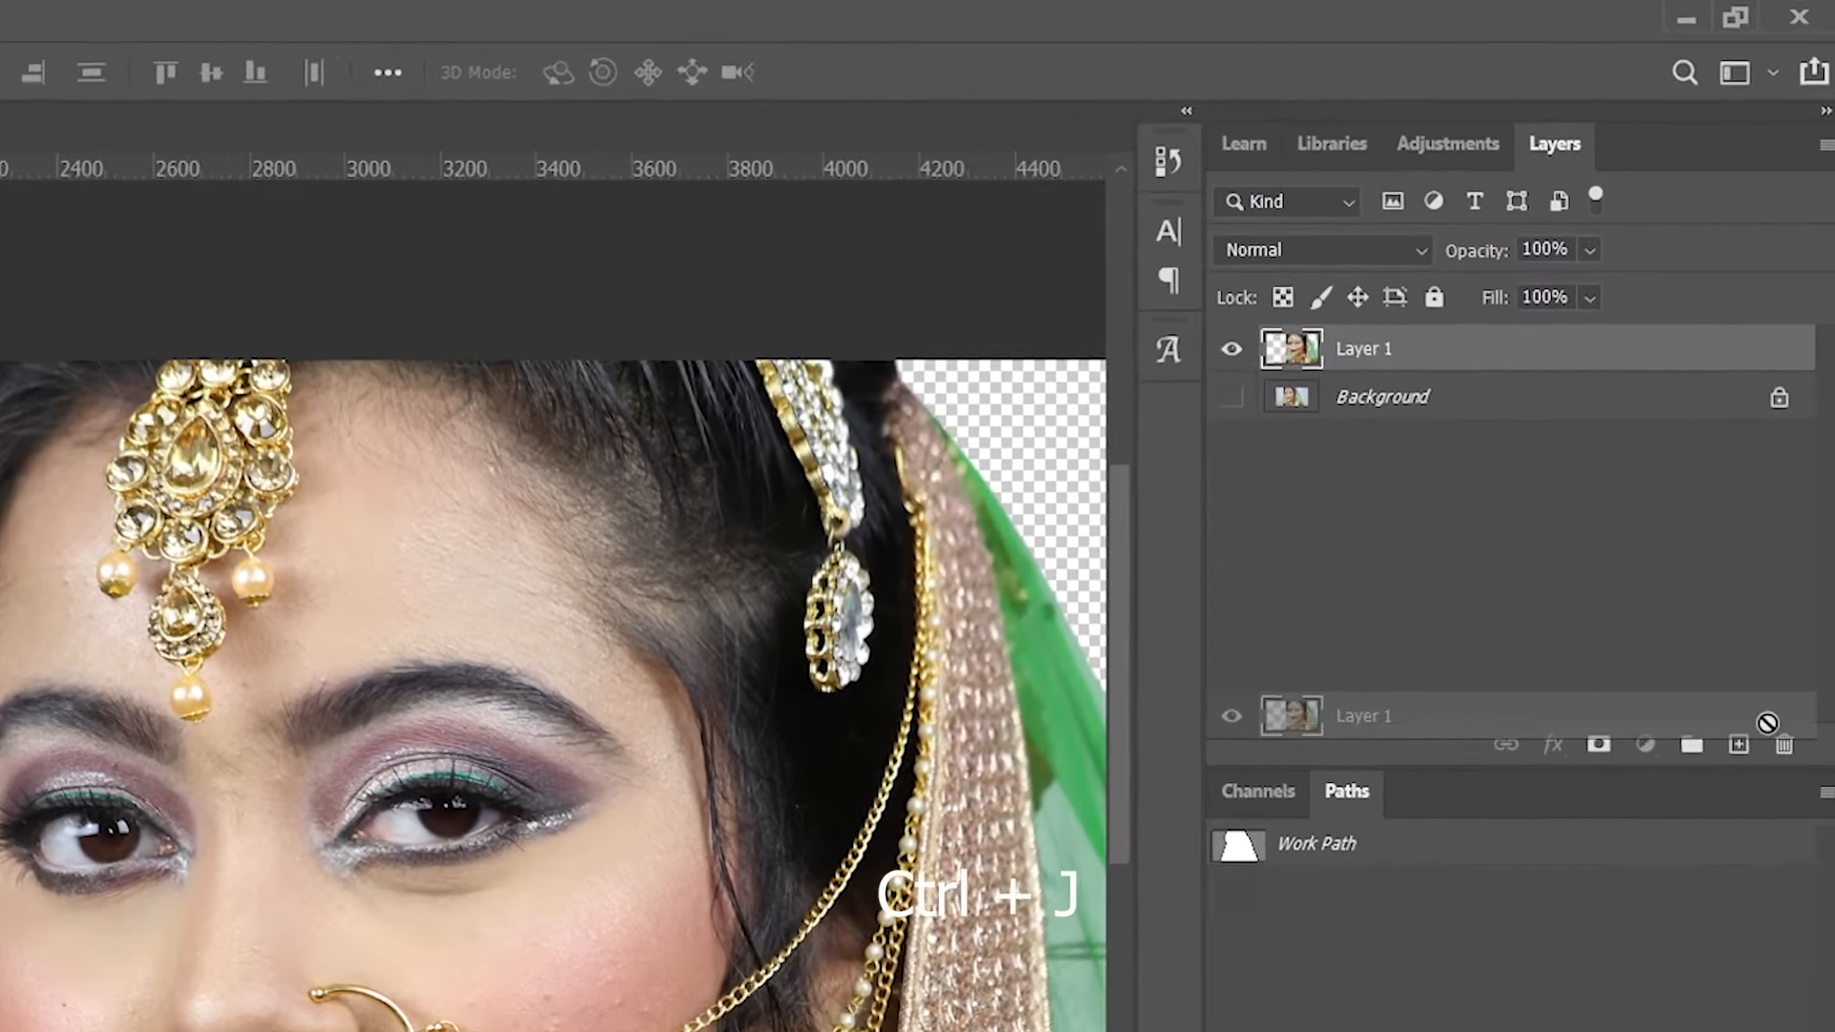
left_click_drag(1739, 827, 1739, 826)
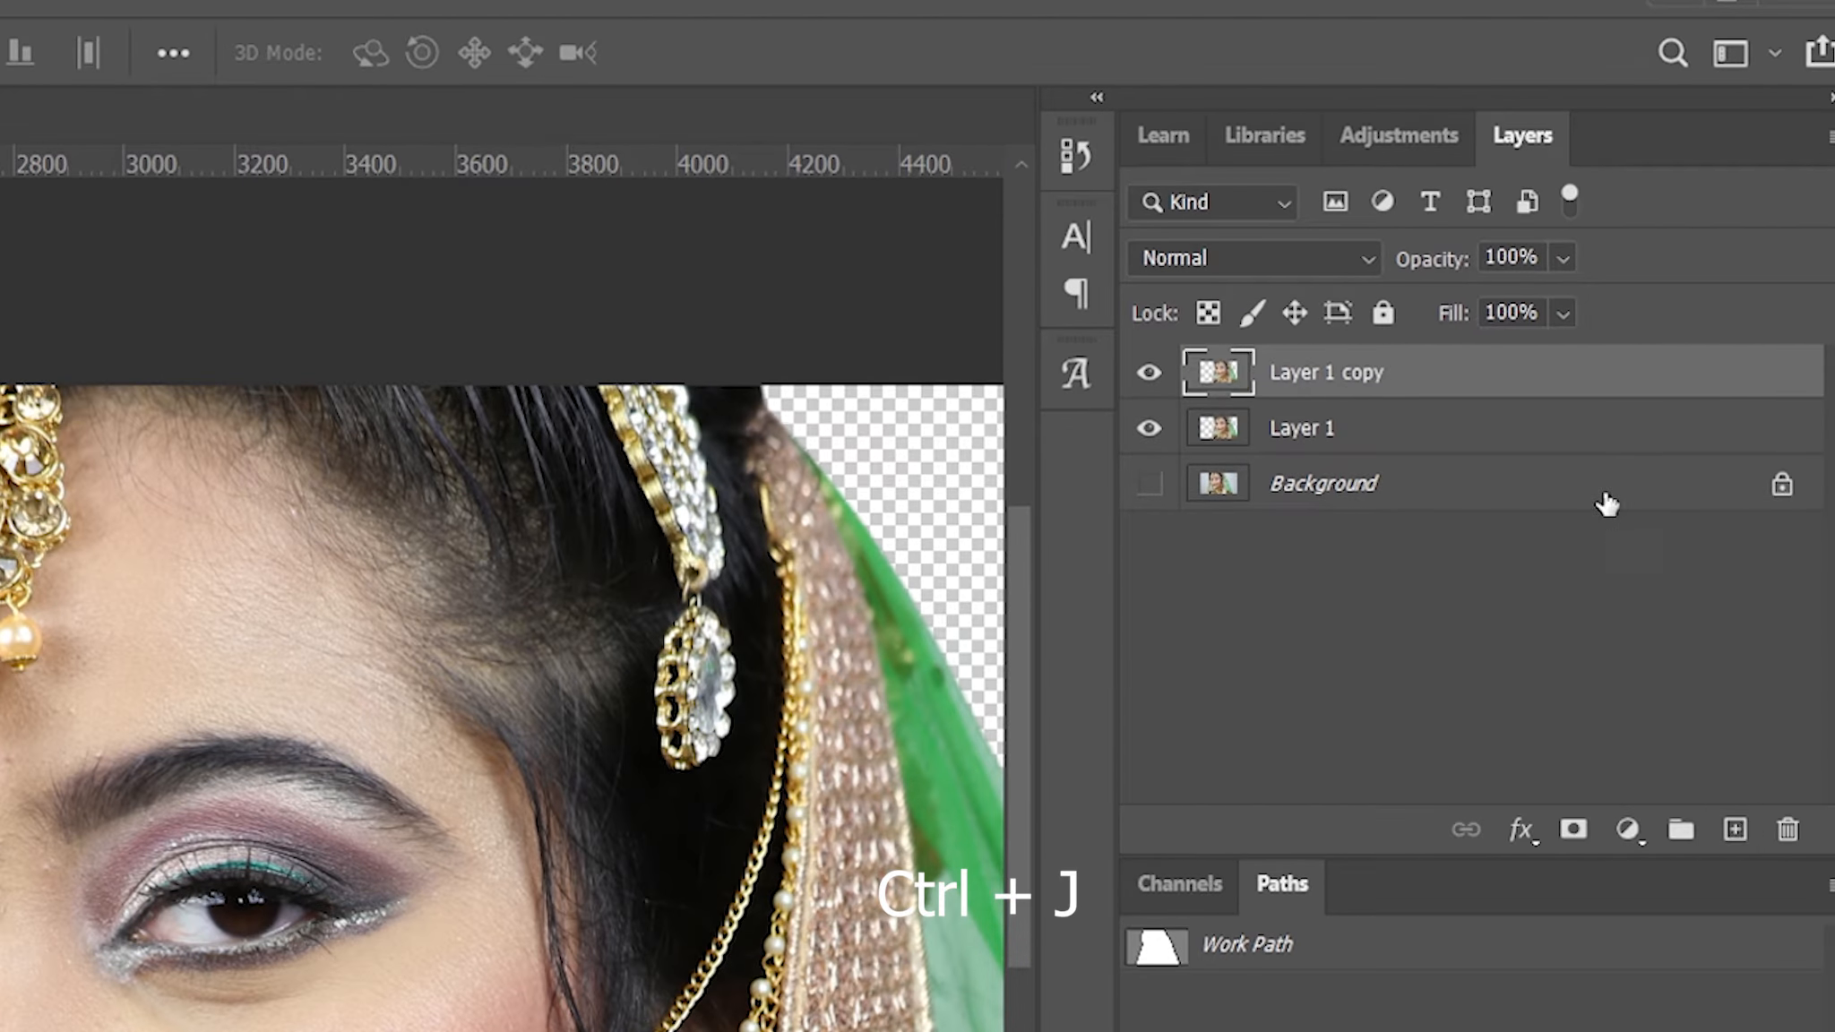
left_click_drag(1523, 360, 1736, 829)
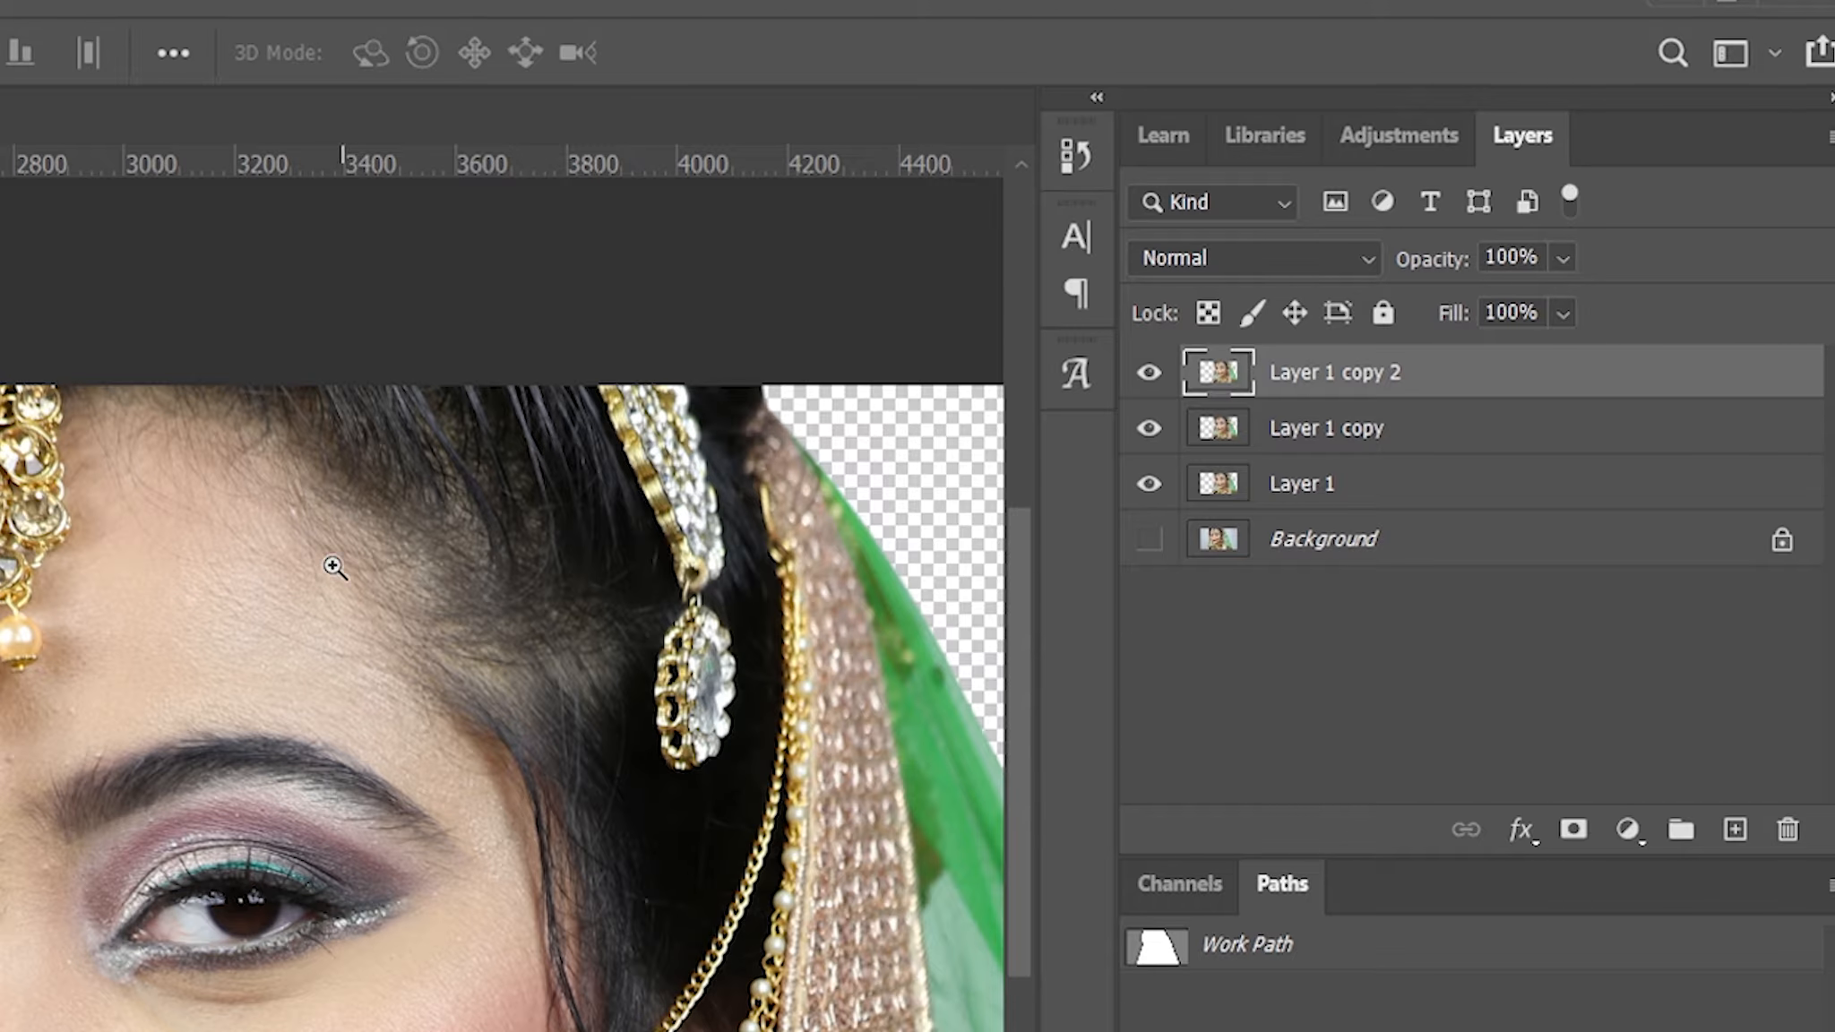
left_click_drag(336, 568, 313, 562)
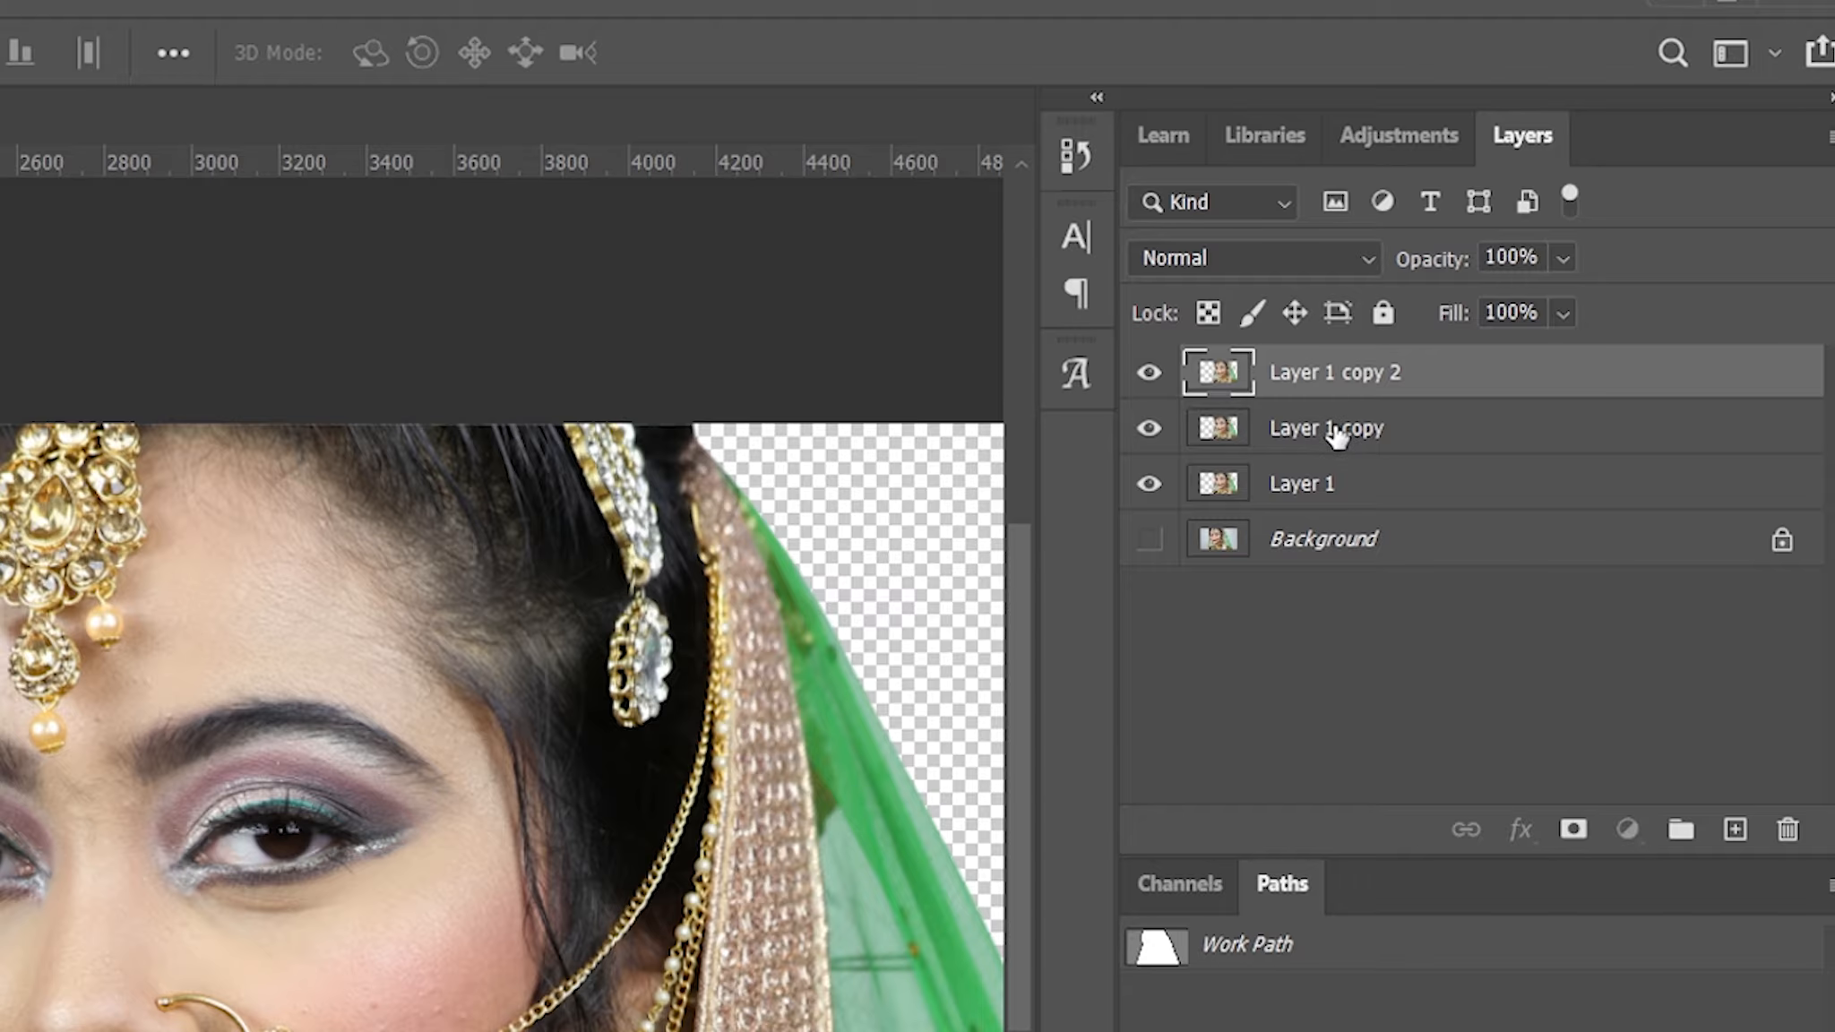
- Rename the lower duplicate layer as Blur and the upper one as High Pass
left_click(1340, 437)
double_click(1344, 434)
type("Blur")
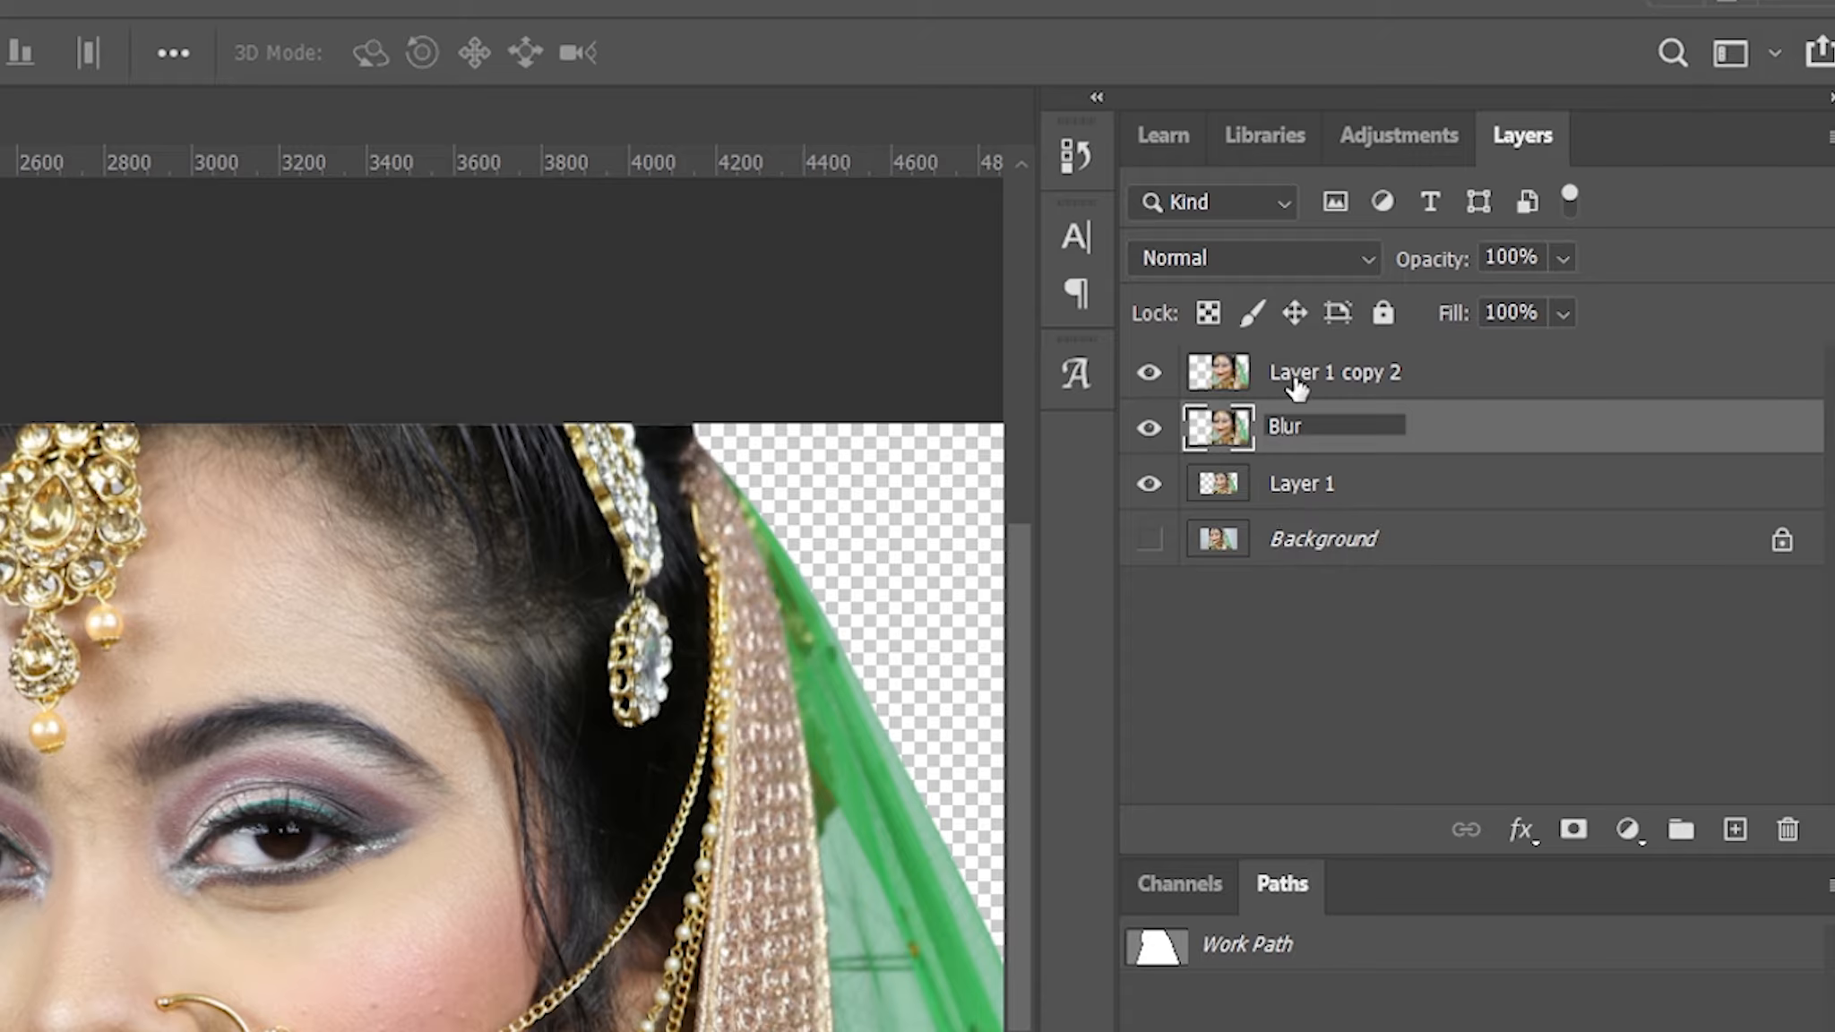
left_click(1297, 381)
double_click(1319, 373)
type("High Pass")
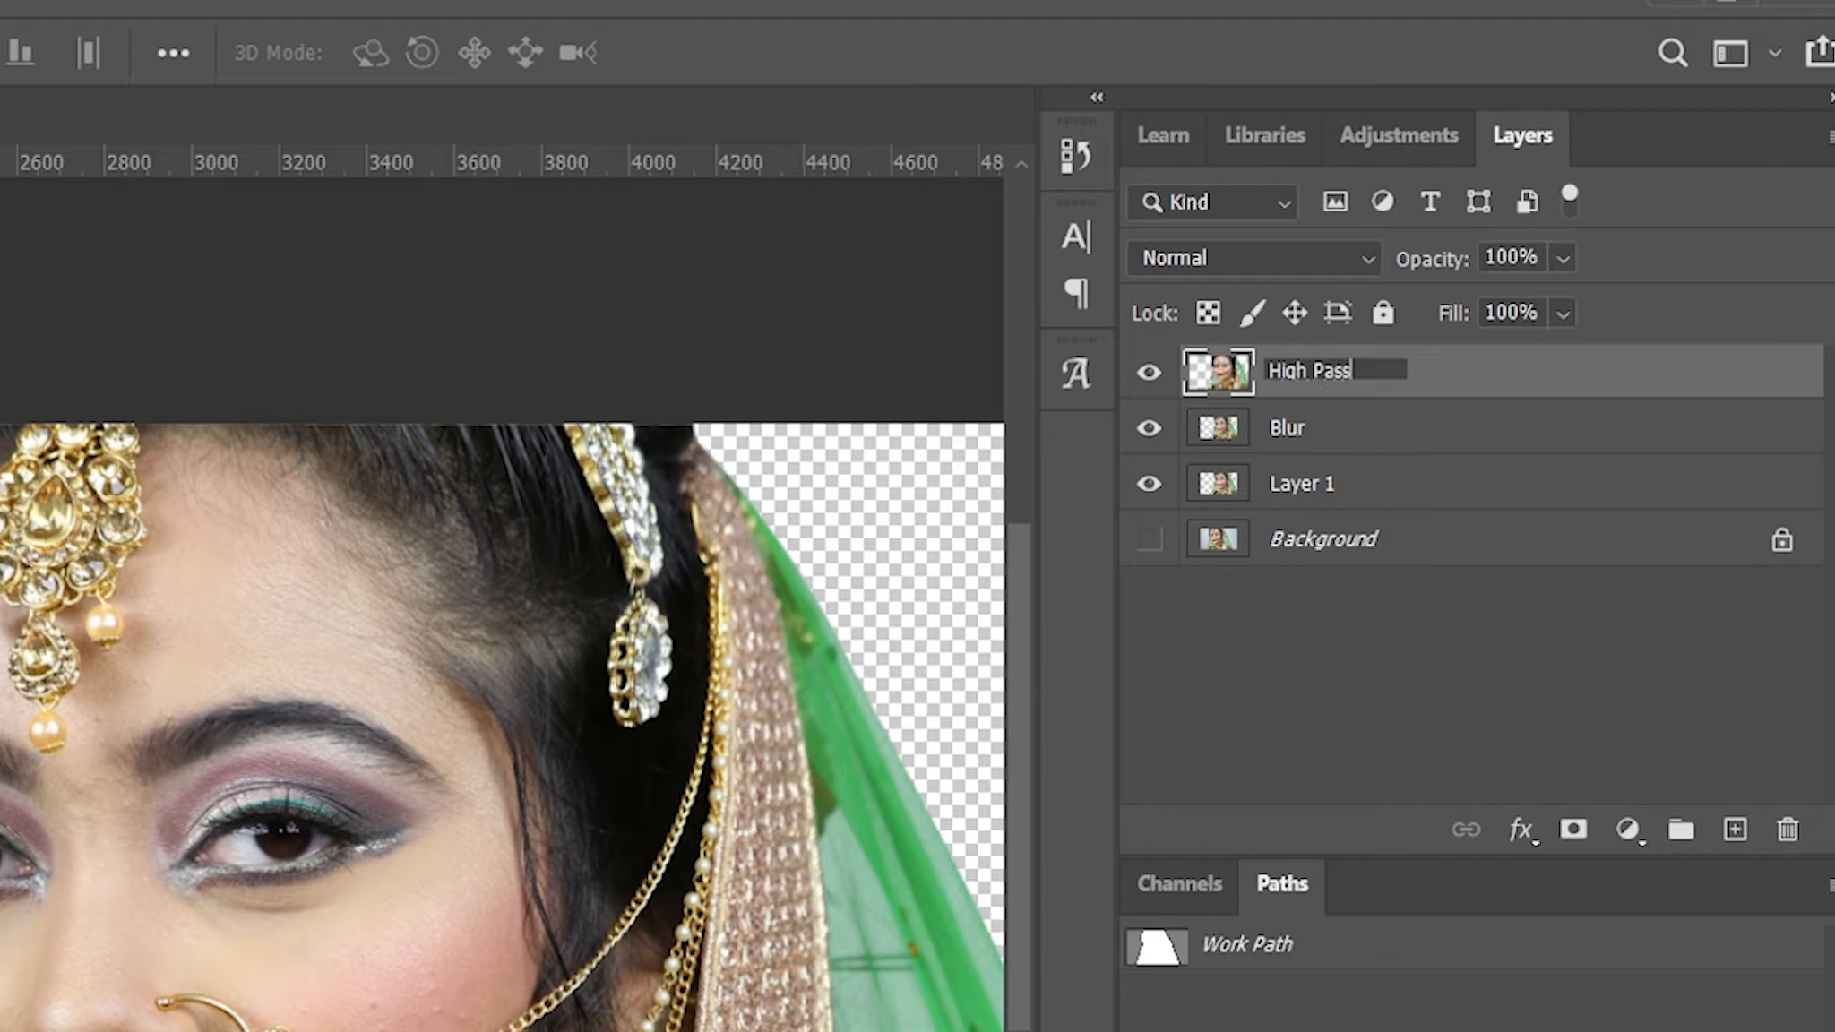
left_click(1371, 659)
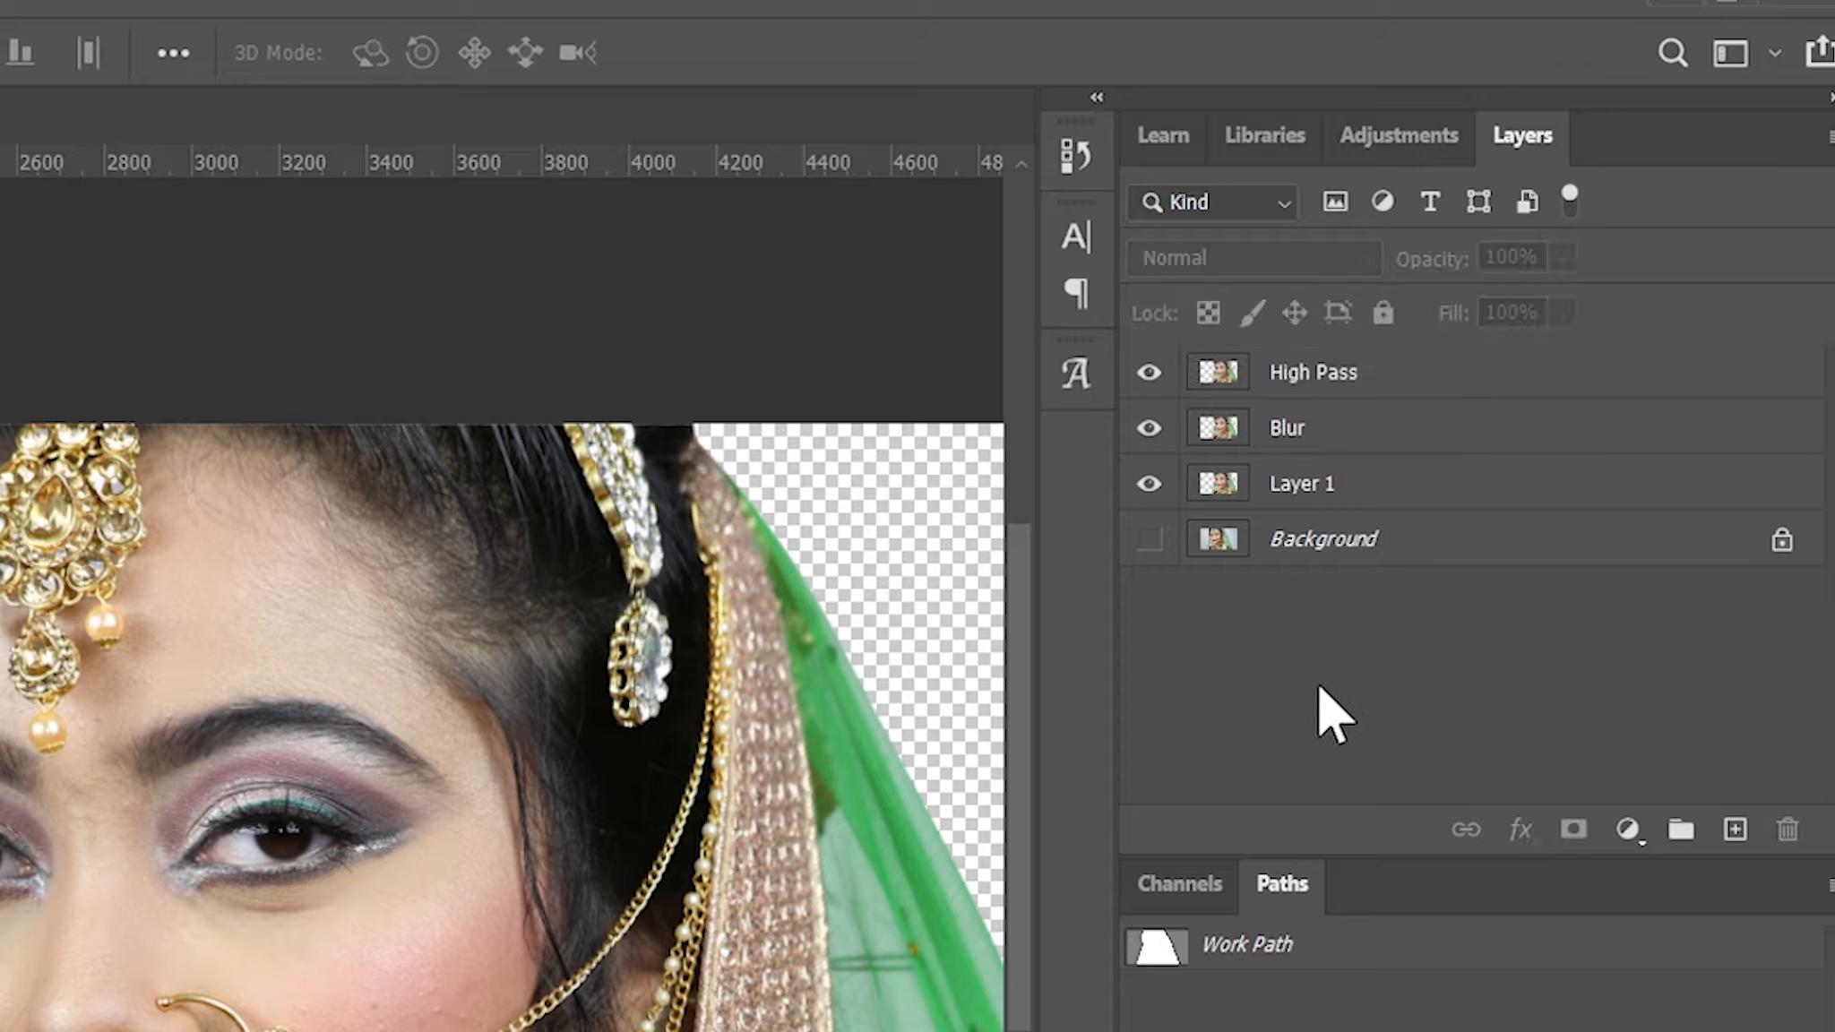
- Apply a Gaussian Blur with a radius of 24.9 pixels to the Blur layer
left_click(1306, 447)
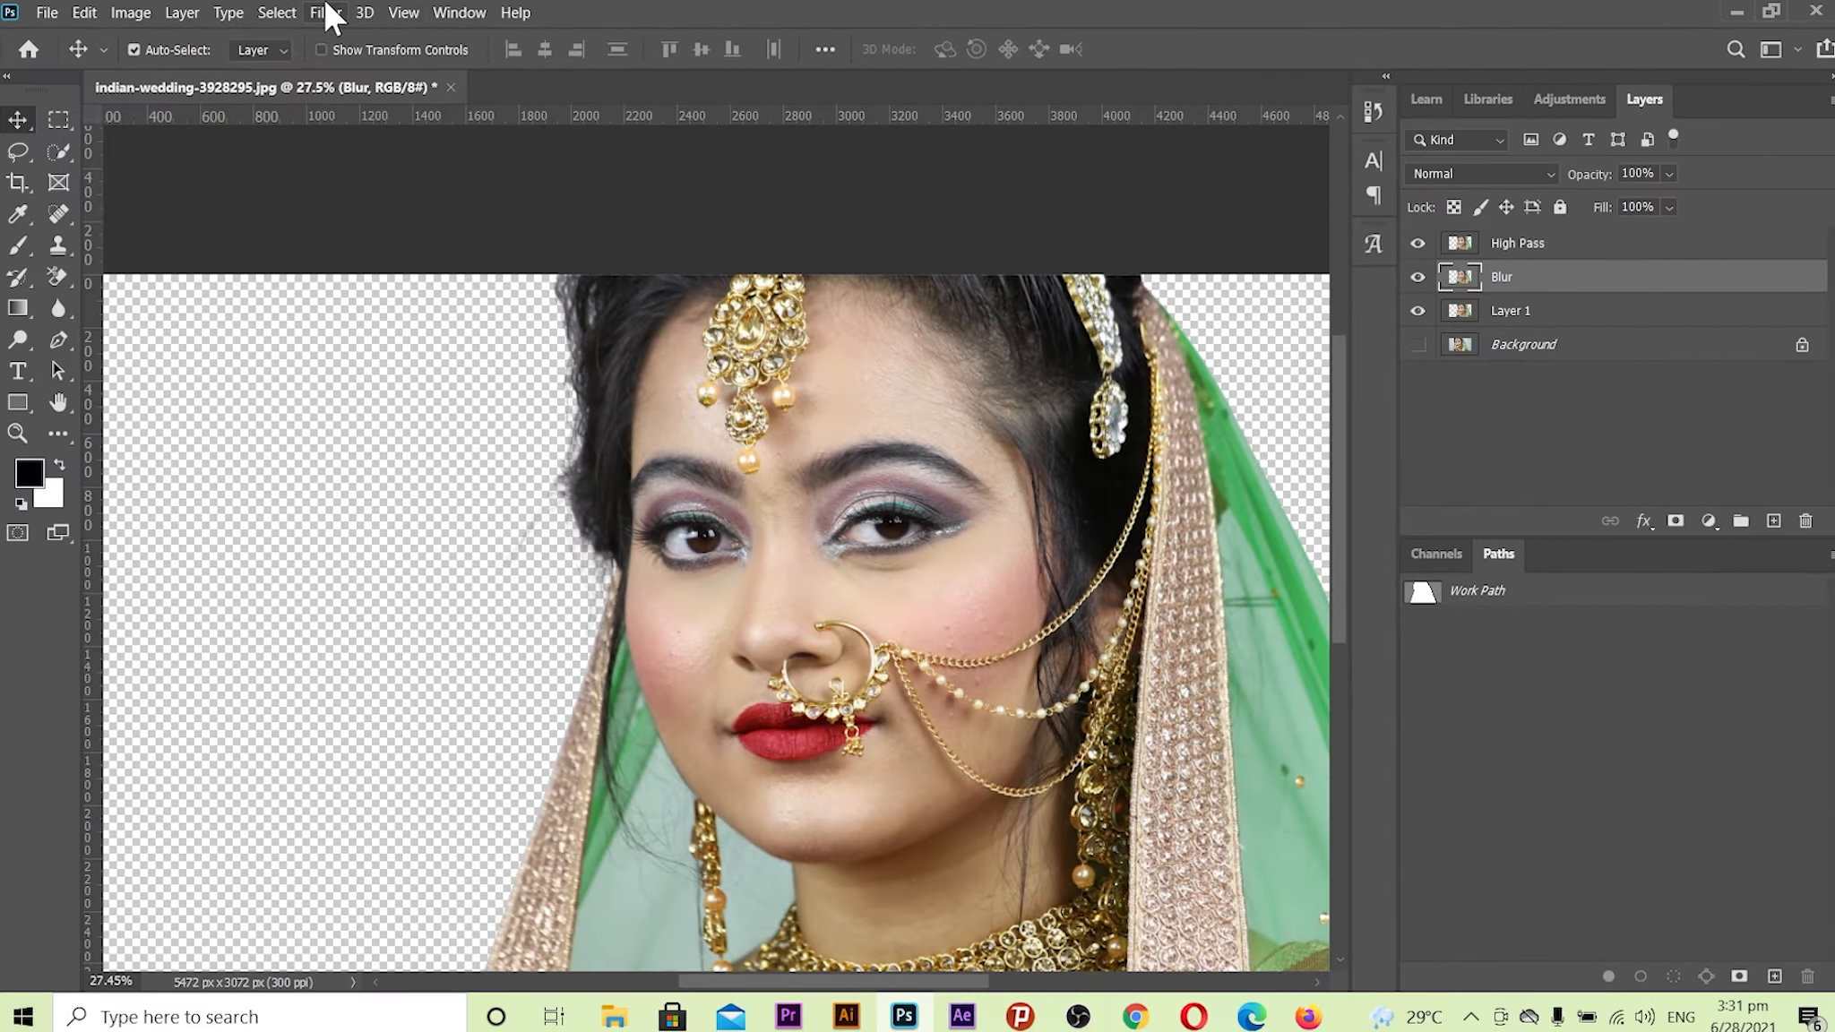
left_click(328, 12)
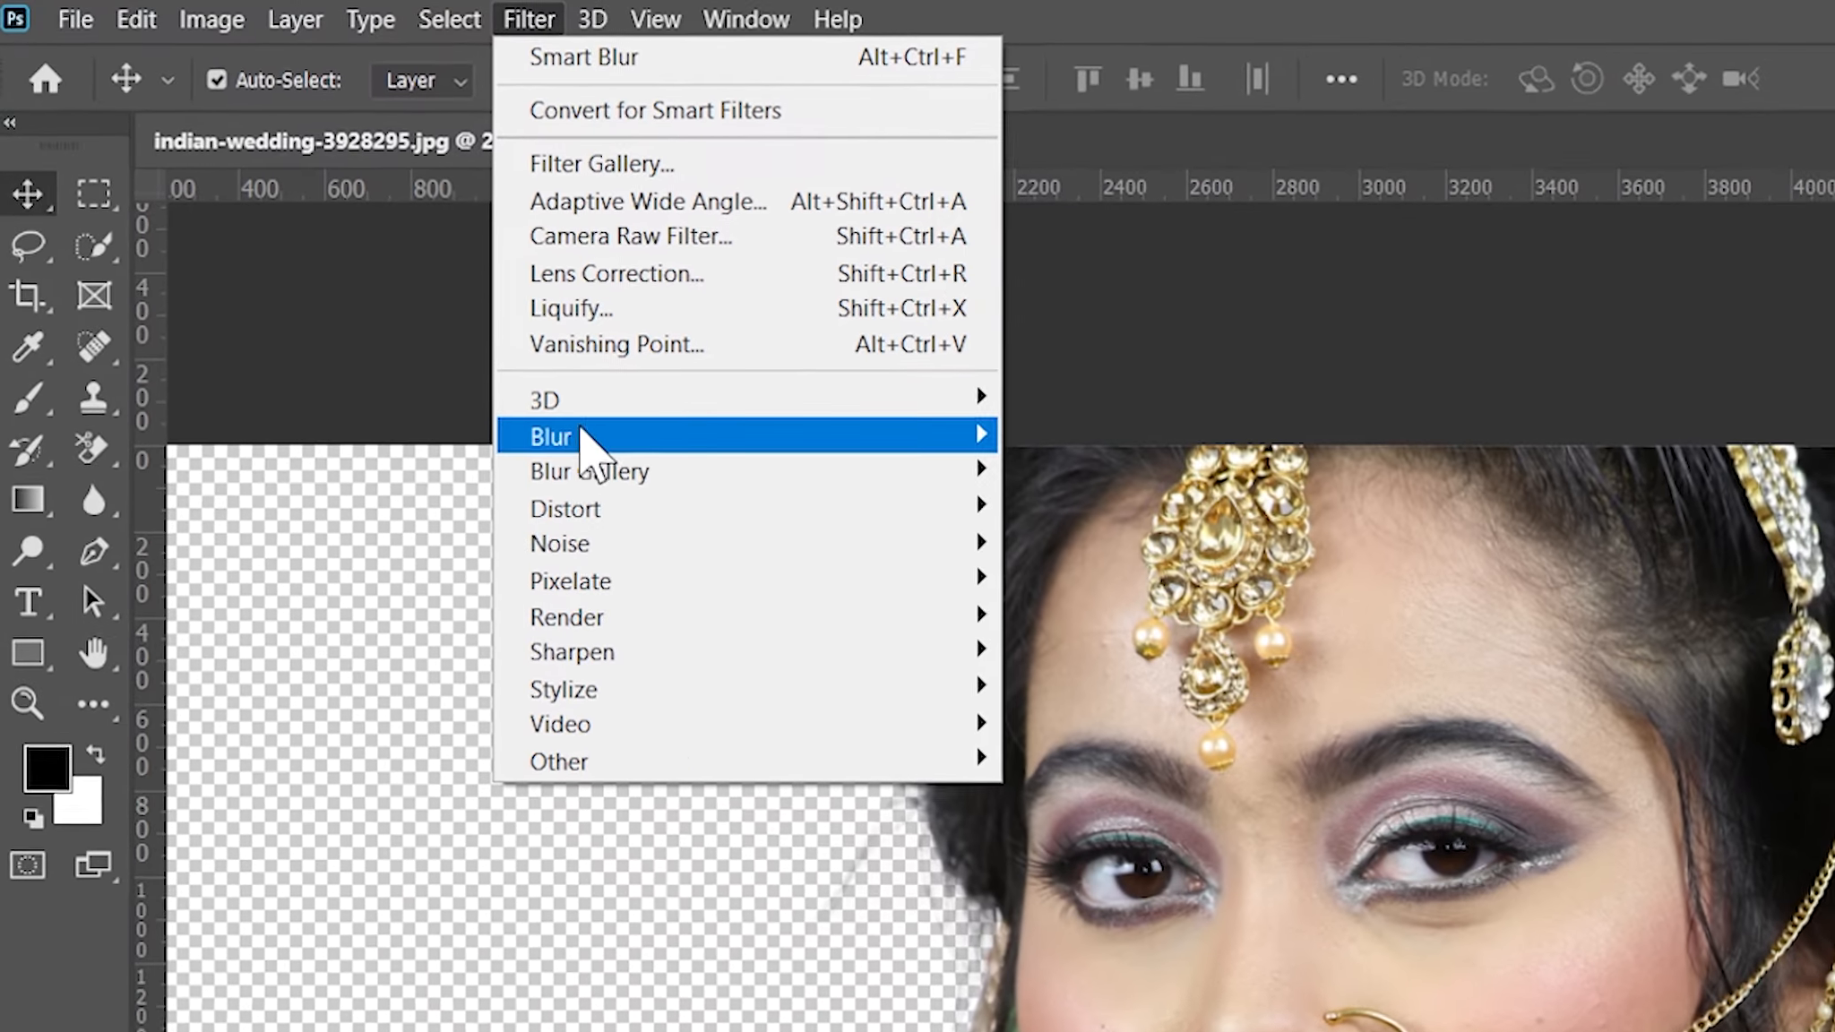
mouse_move(581, 437)
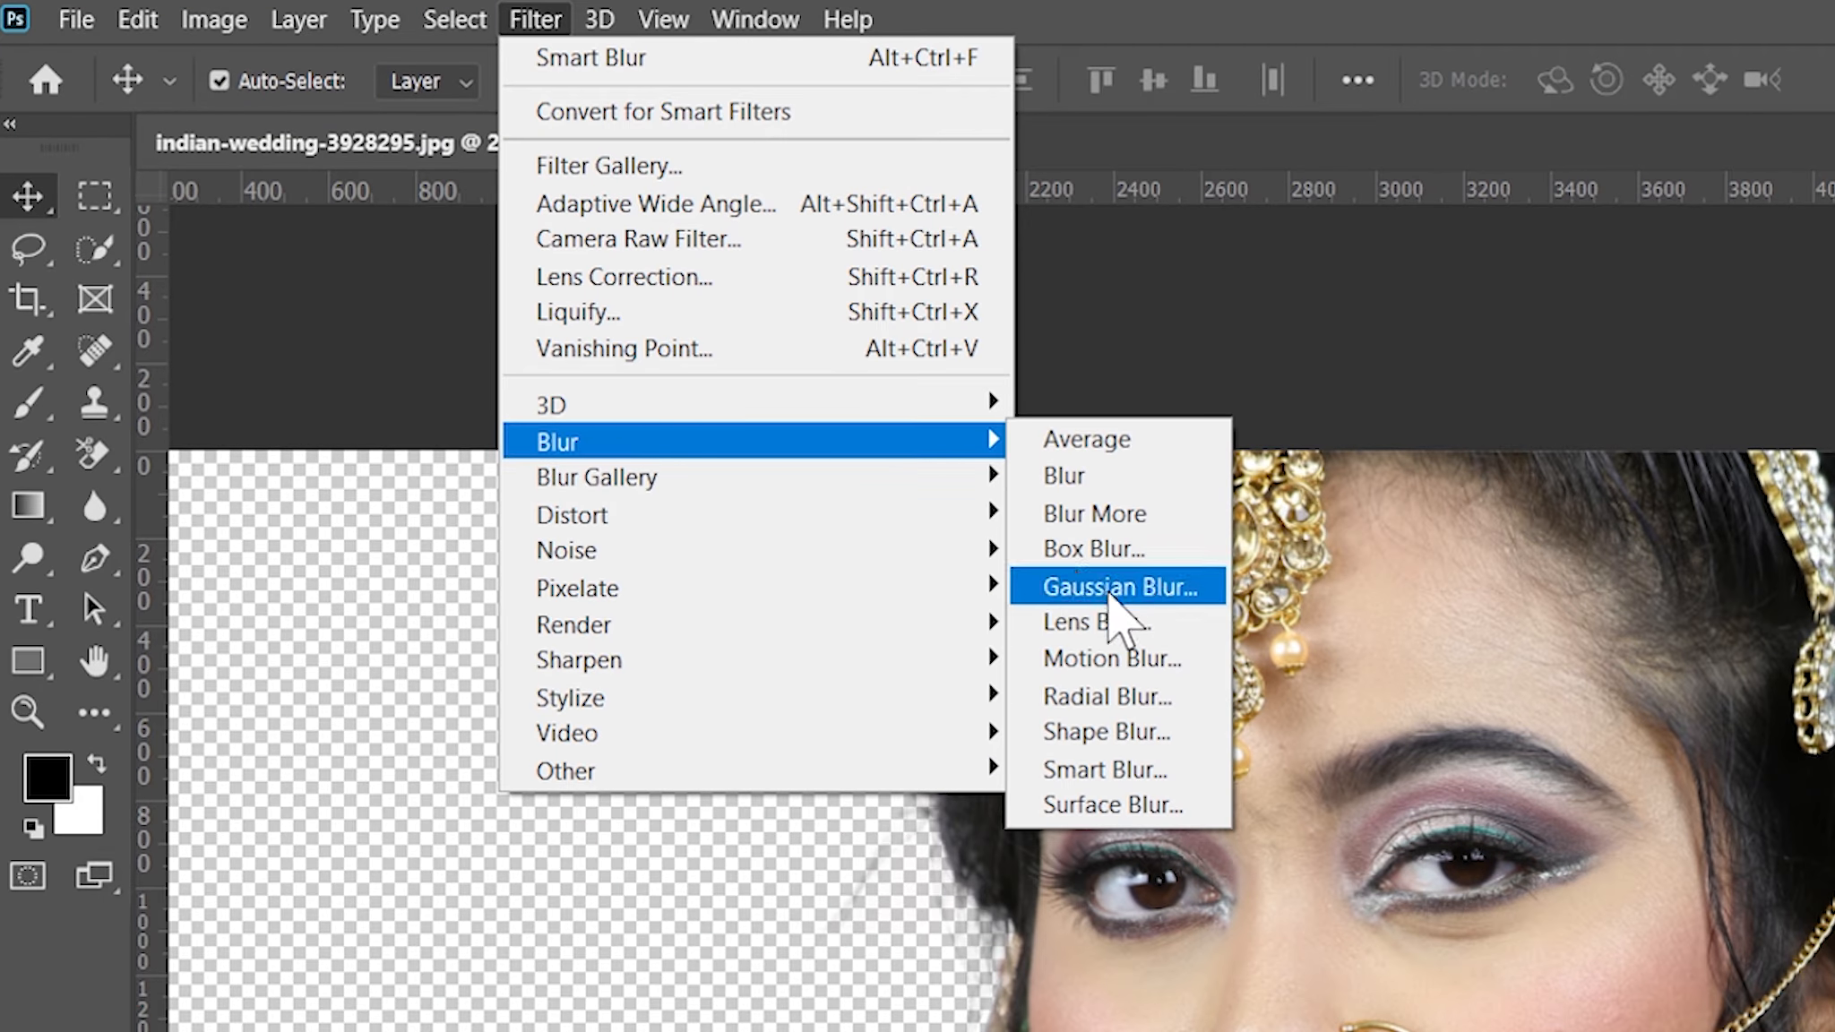
left_click(1111, 591)
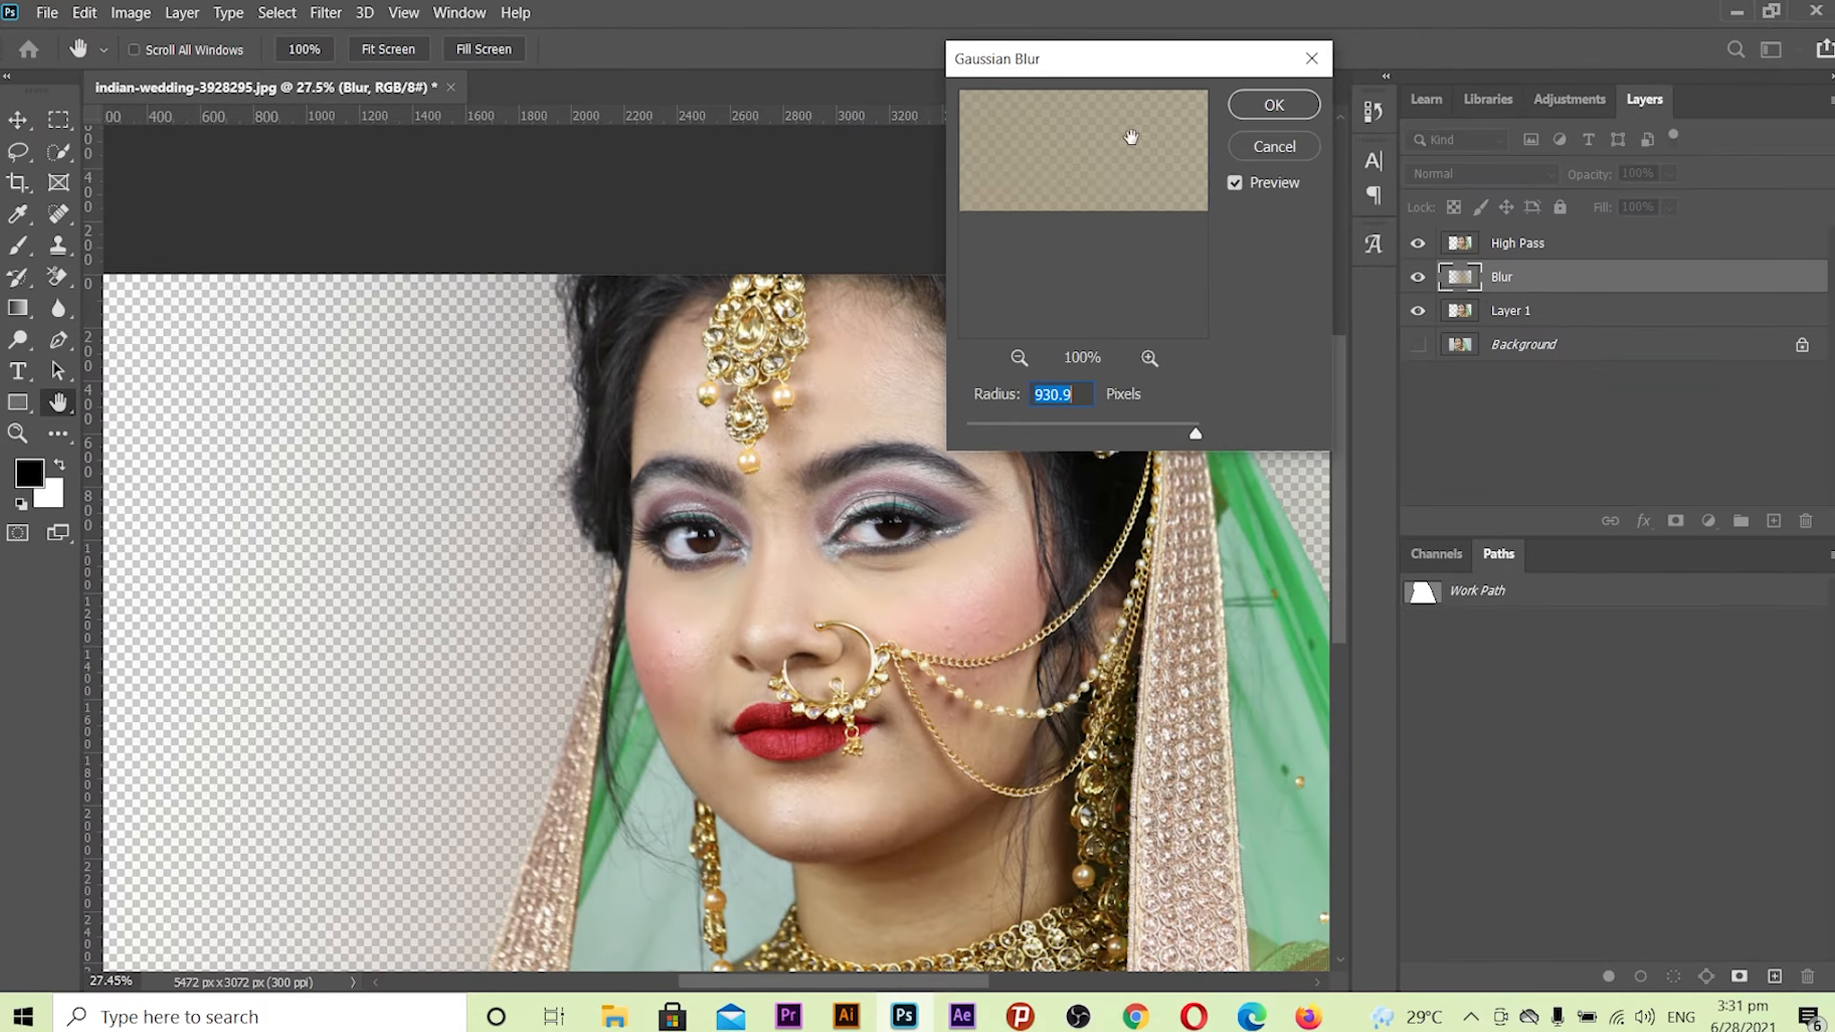
left_click_drag(1105, 58, 1152, 258)
left_click_drag(1157, 292, 1155, 290)
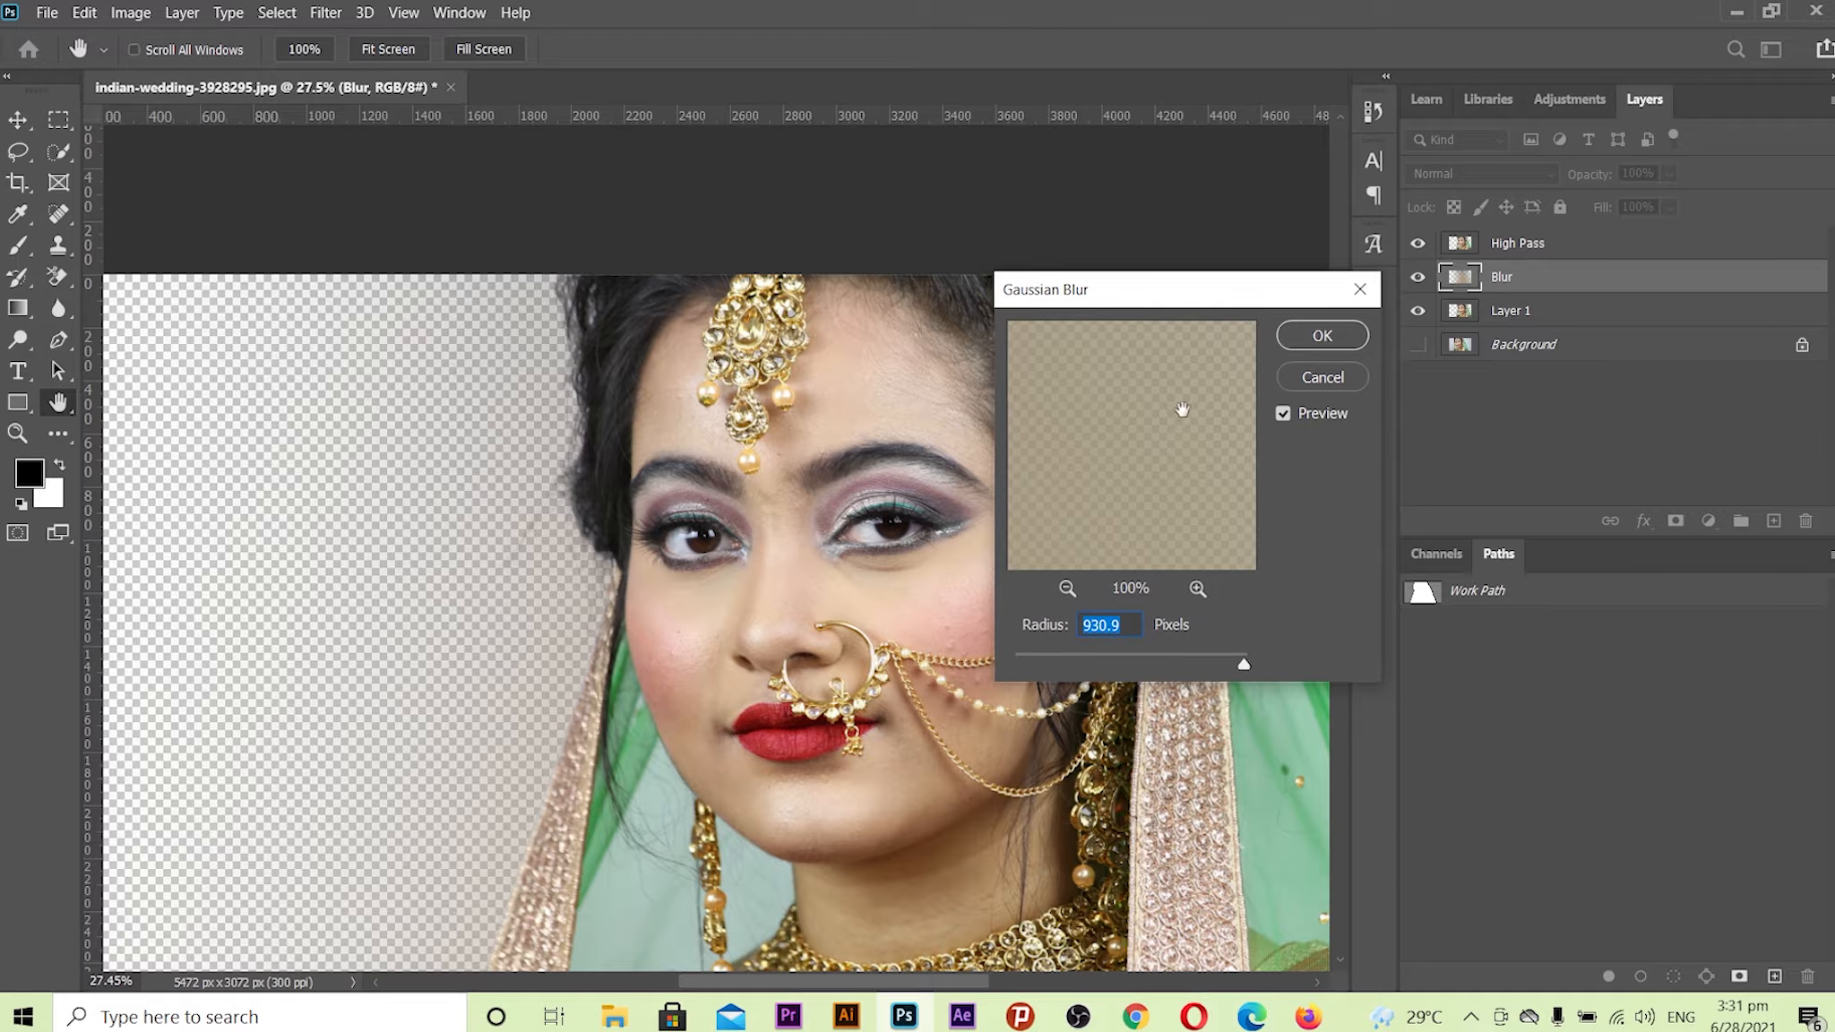
left_click_drag(1123, 662, 1101, 661)
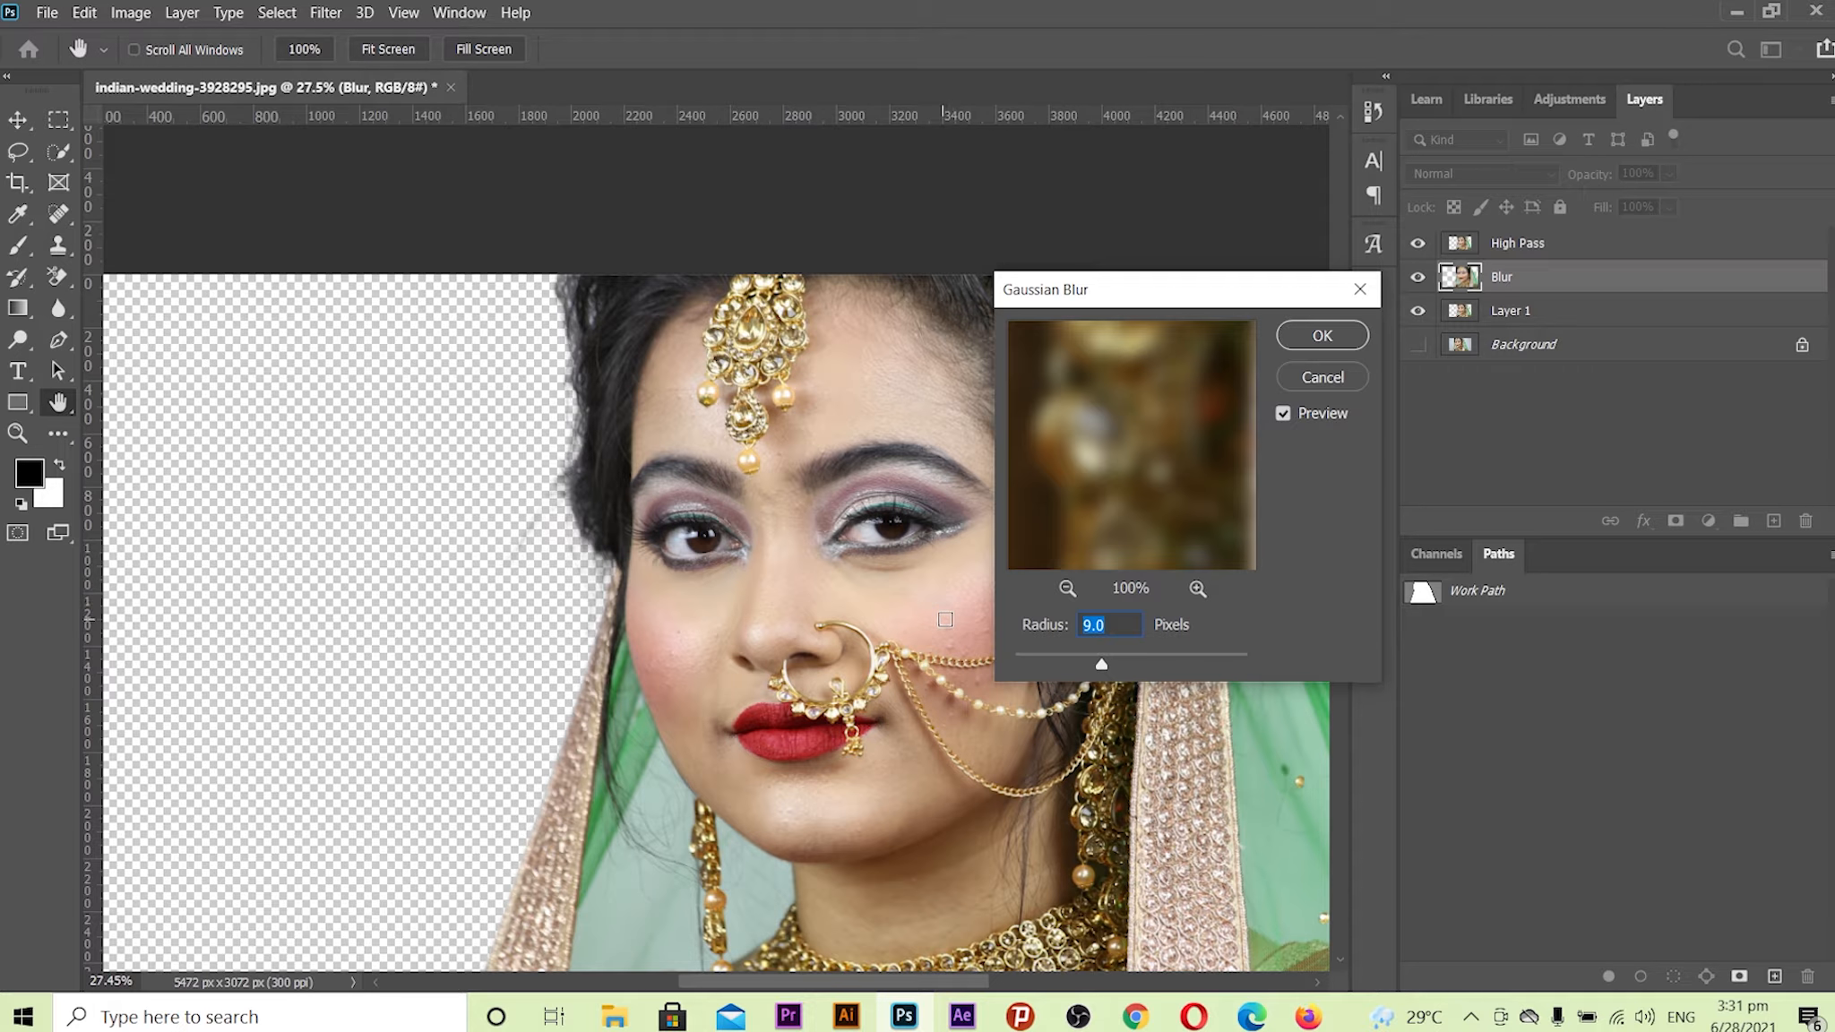
left_click(951, 622)
left_click_drag(1102, 663, 1118, 659)
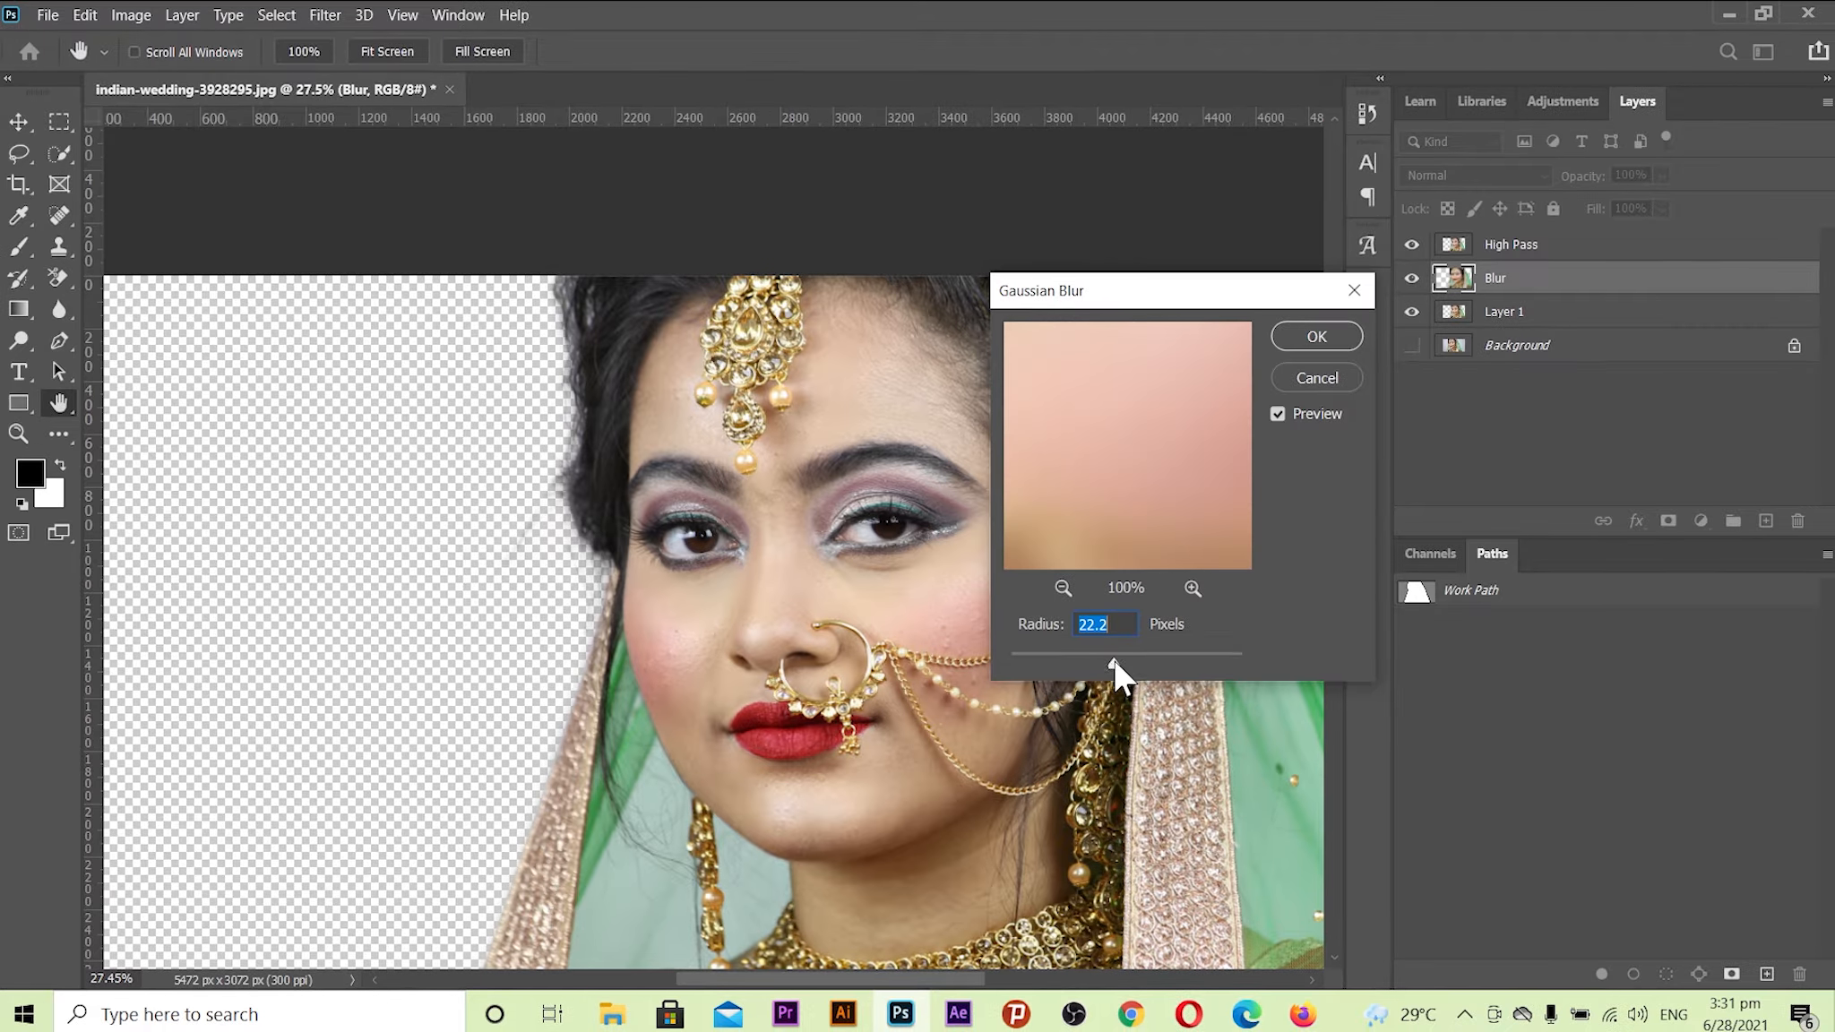
left_click_drag(1116, 658, 1119, 657)
left_click(1308, 339)
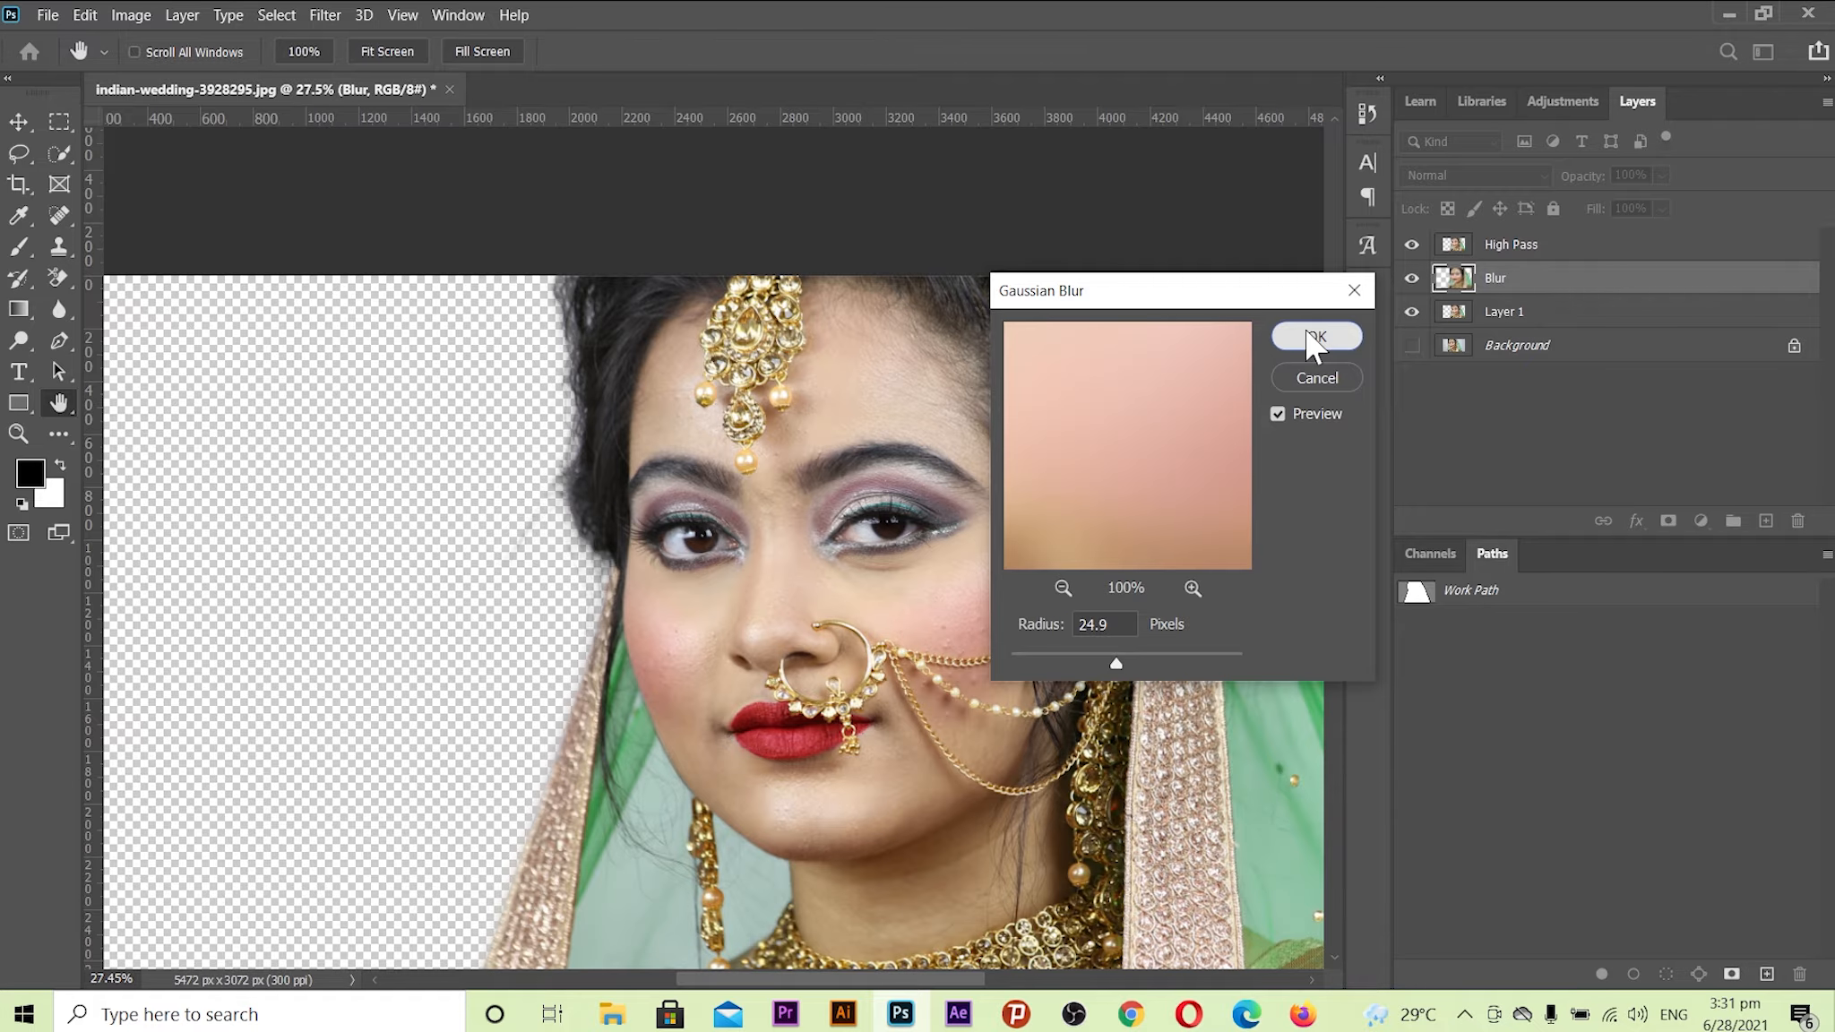
- Apply a High Pass filter with a 4-pixel radius to the High Pass layer and set its blend mode to Soft Light
left_click(1514, 255)
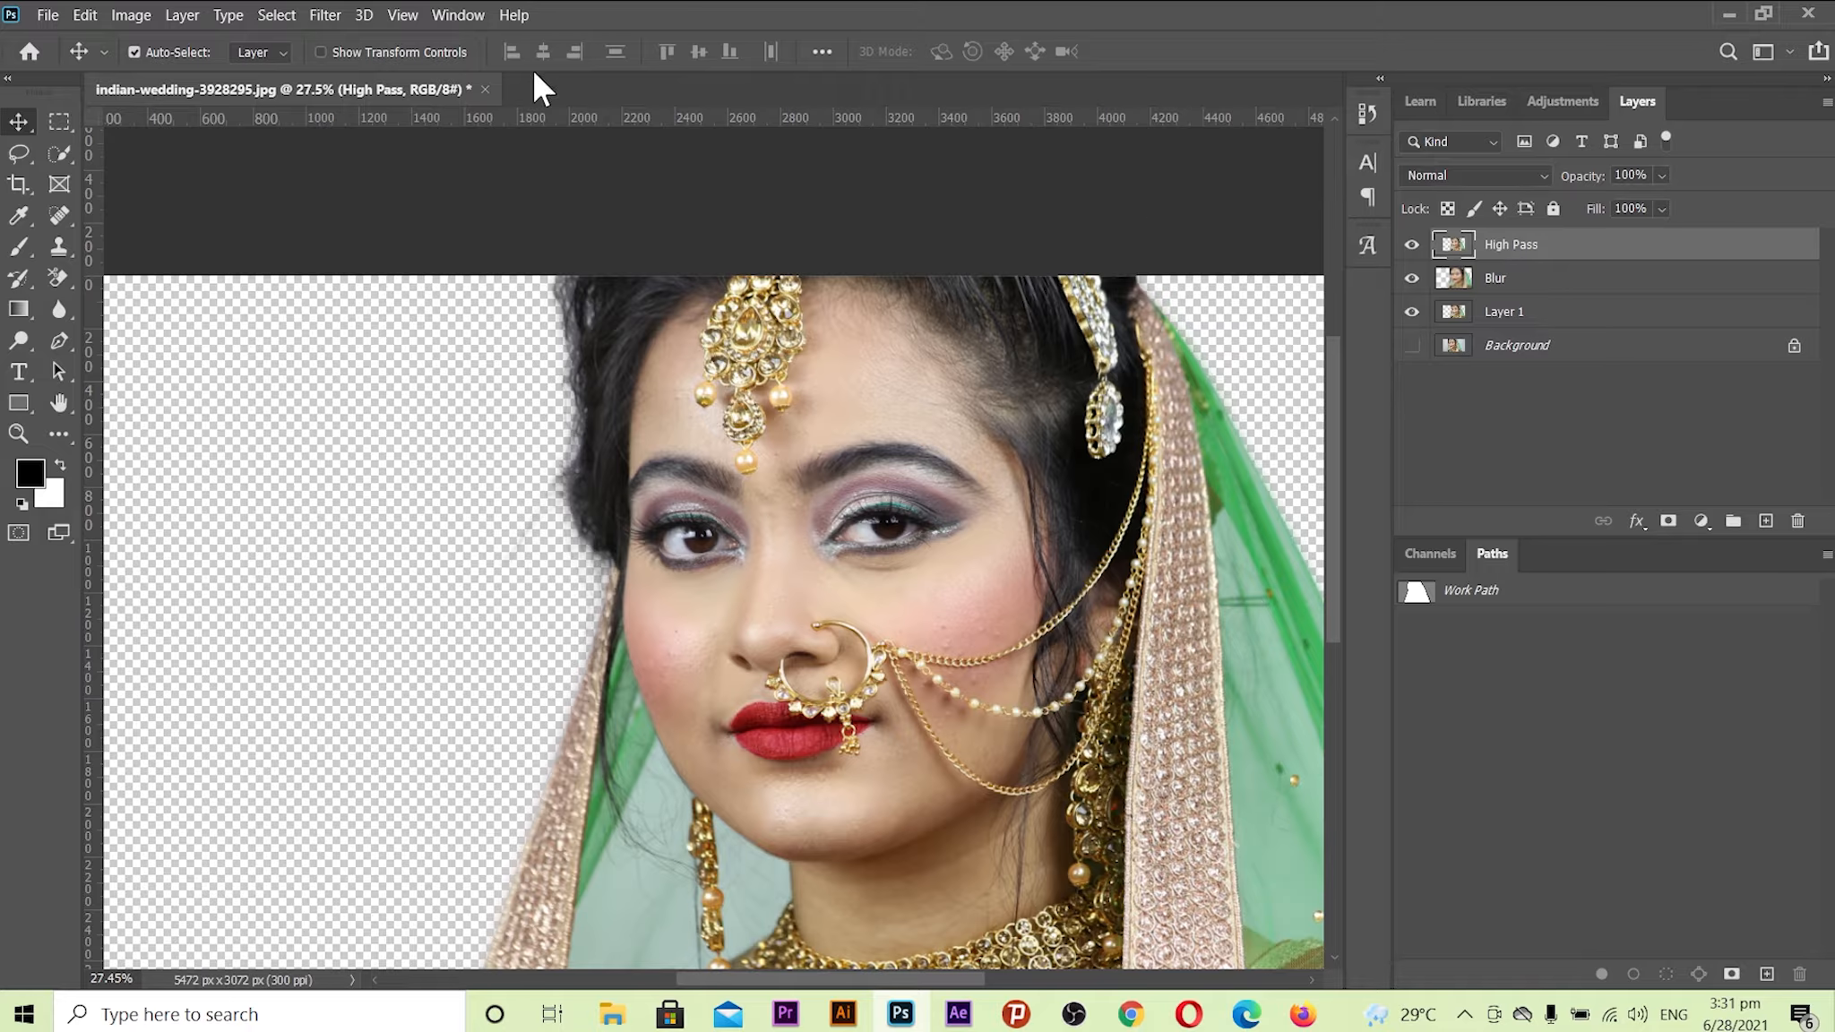
left_click(325, 15)
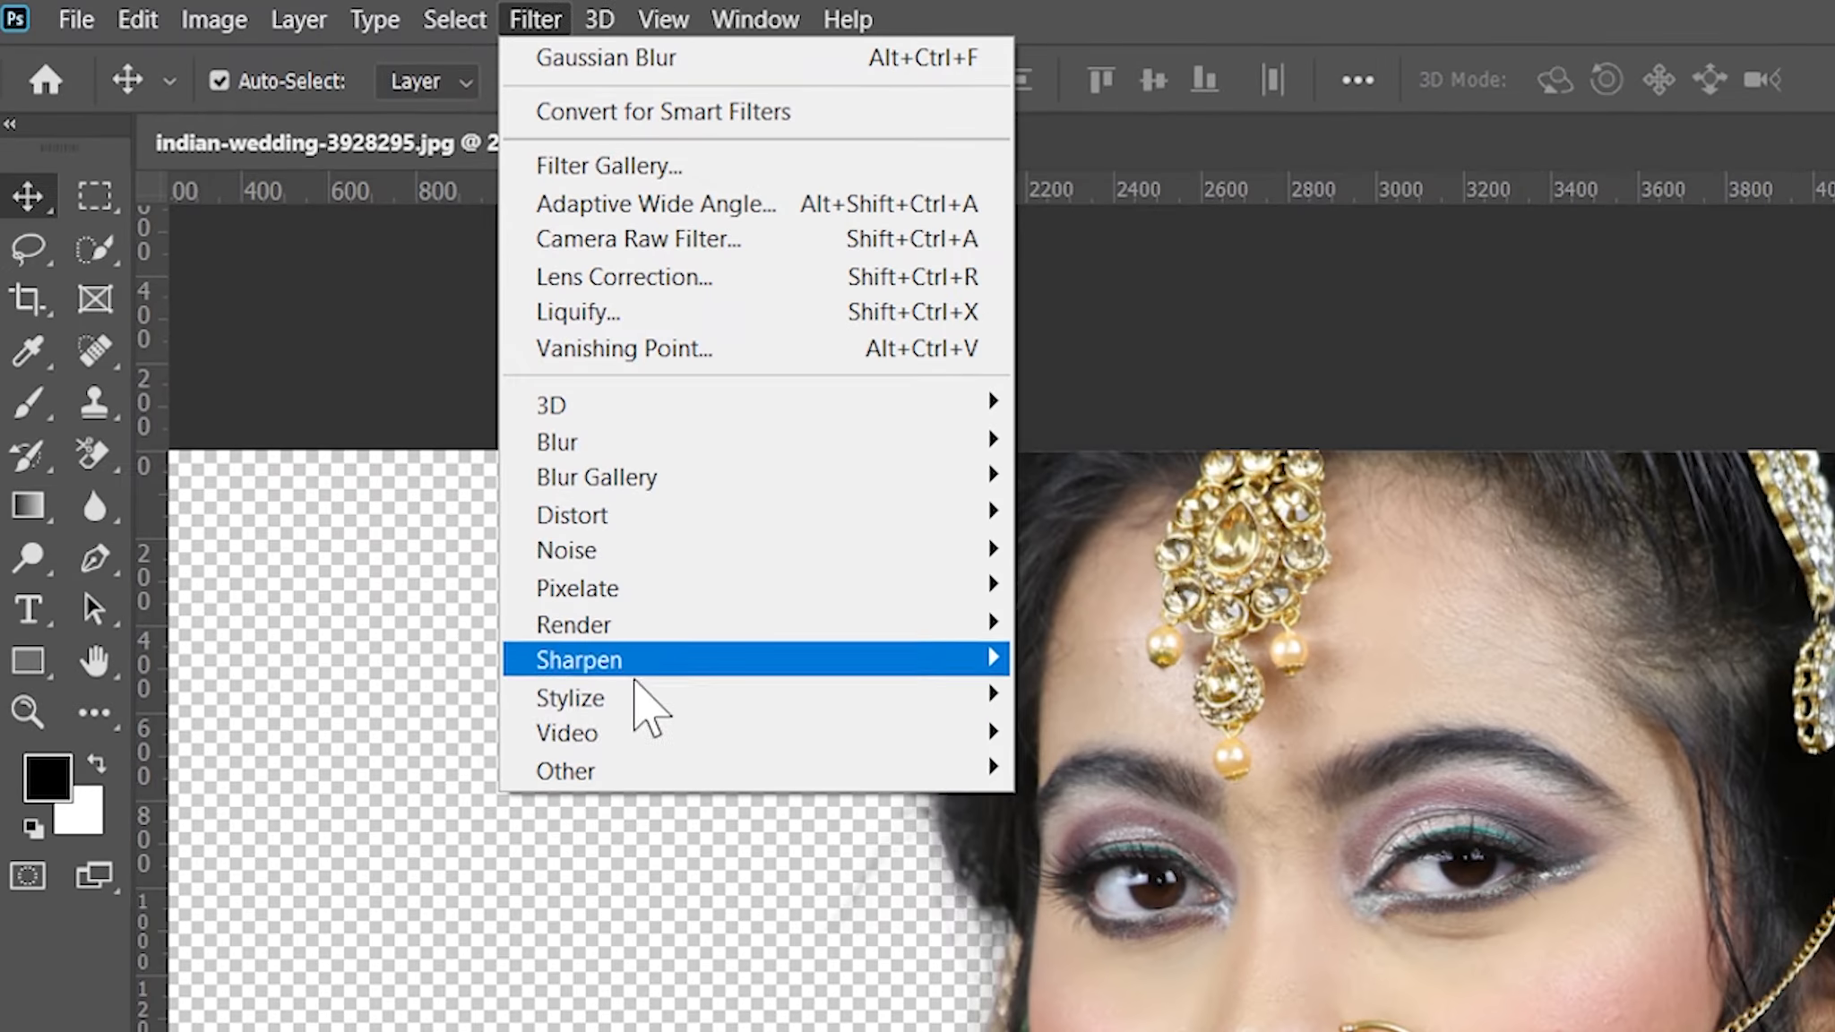
mouse_move(655, 770)
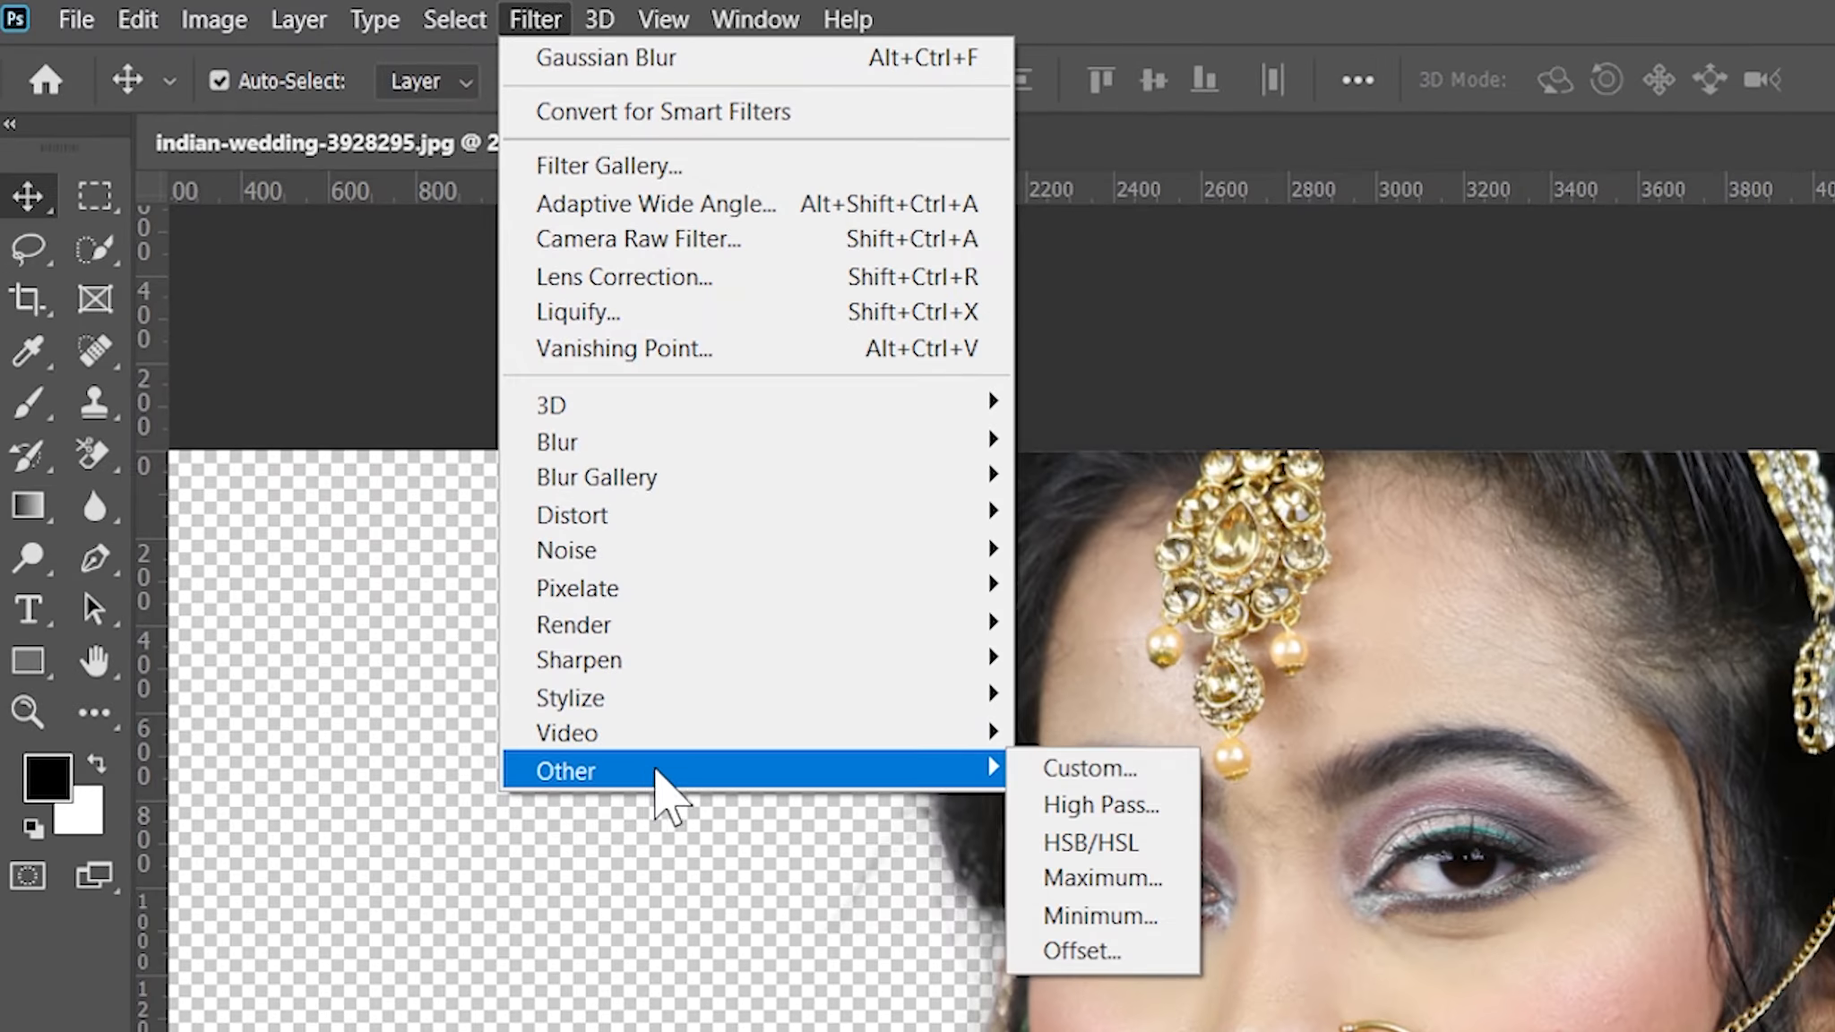
left_click(1059, 808)
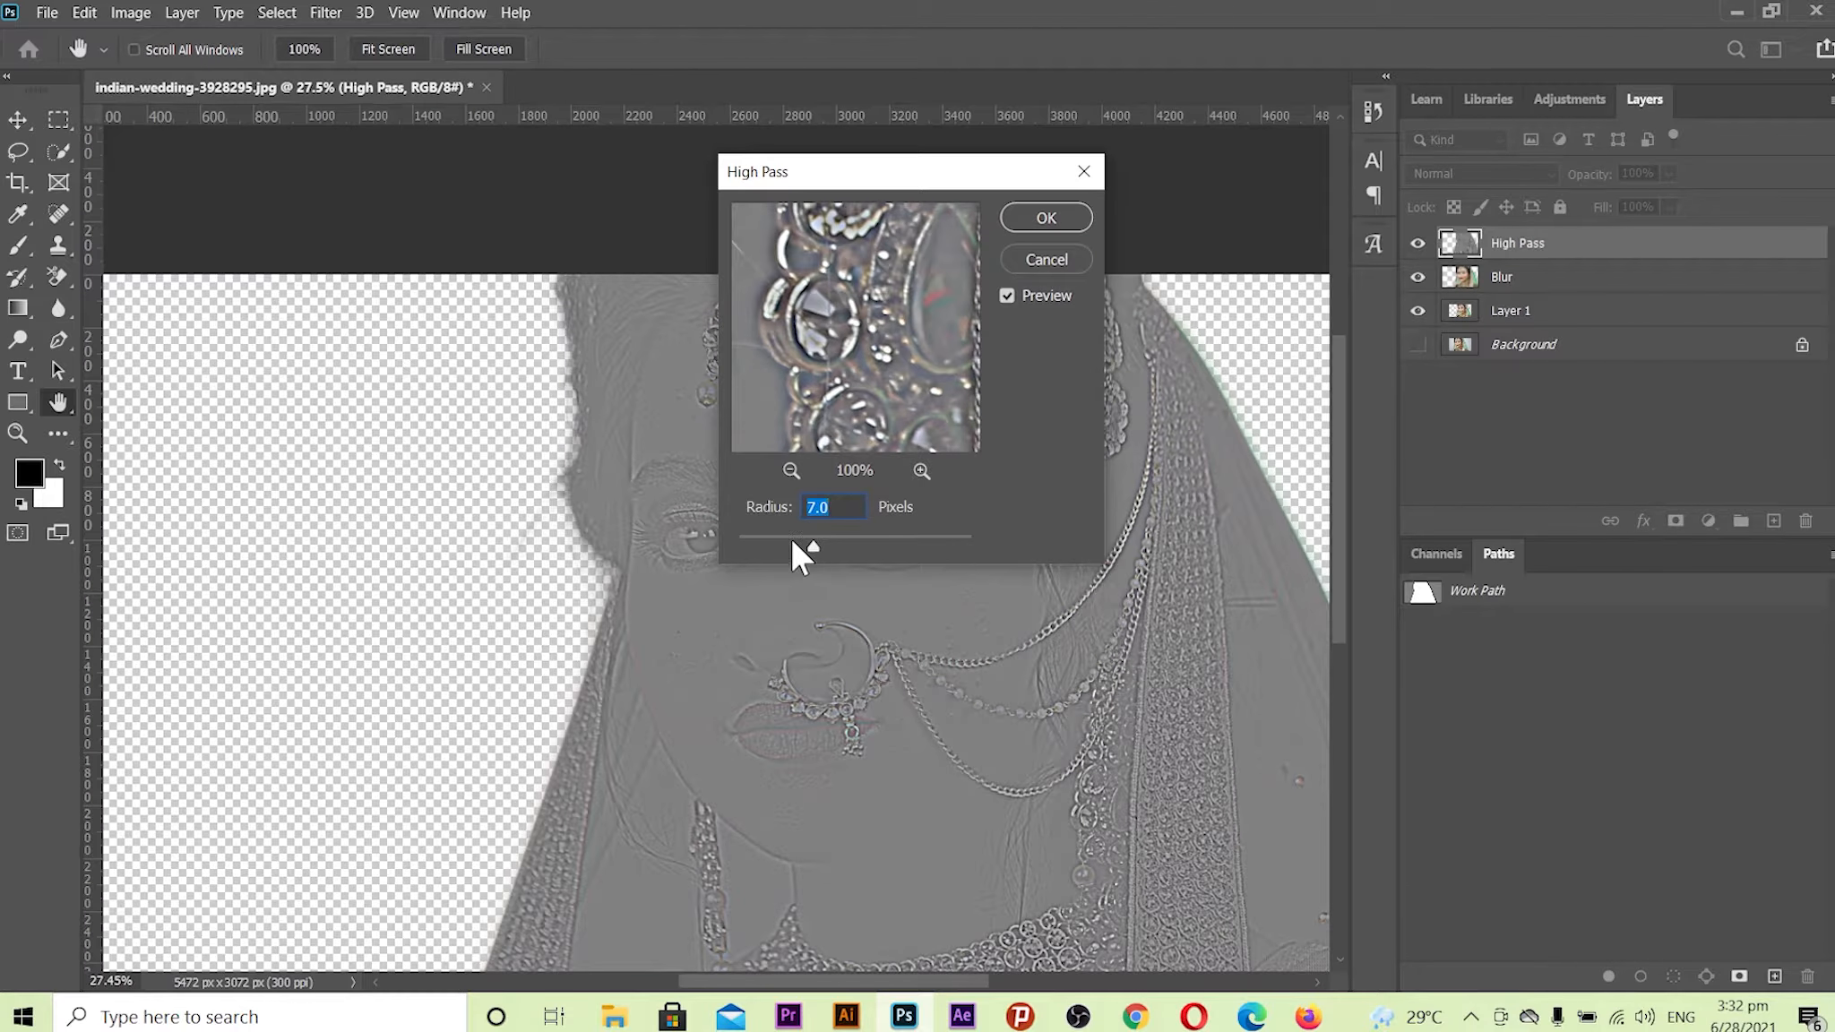
left_click_drag(792, 540, 798, 536)
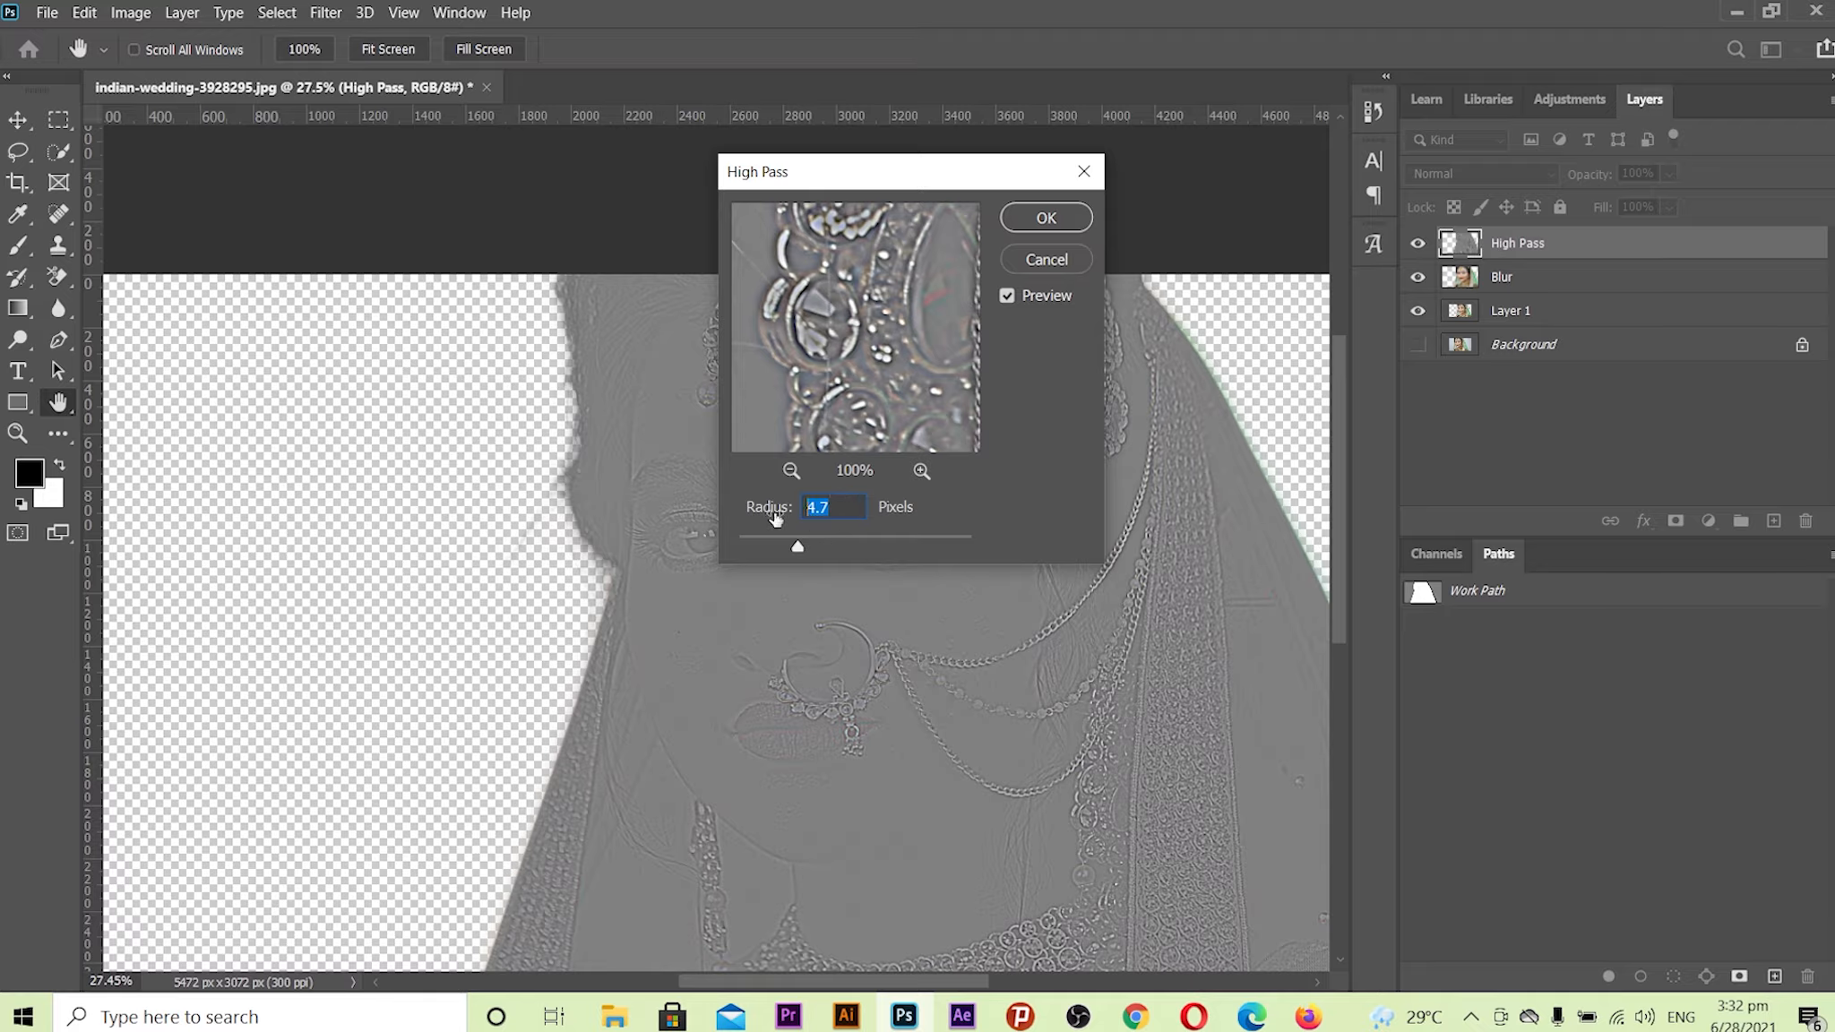
type("4")
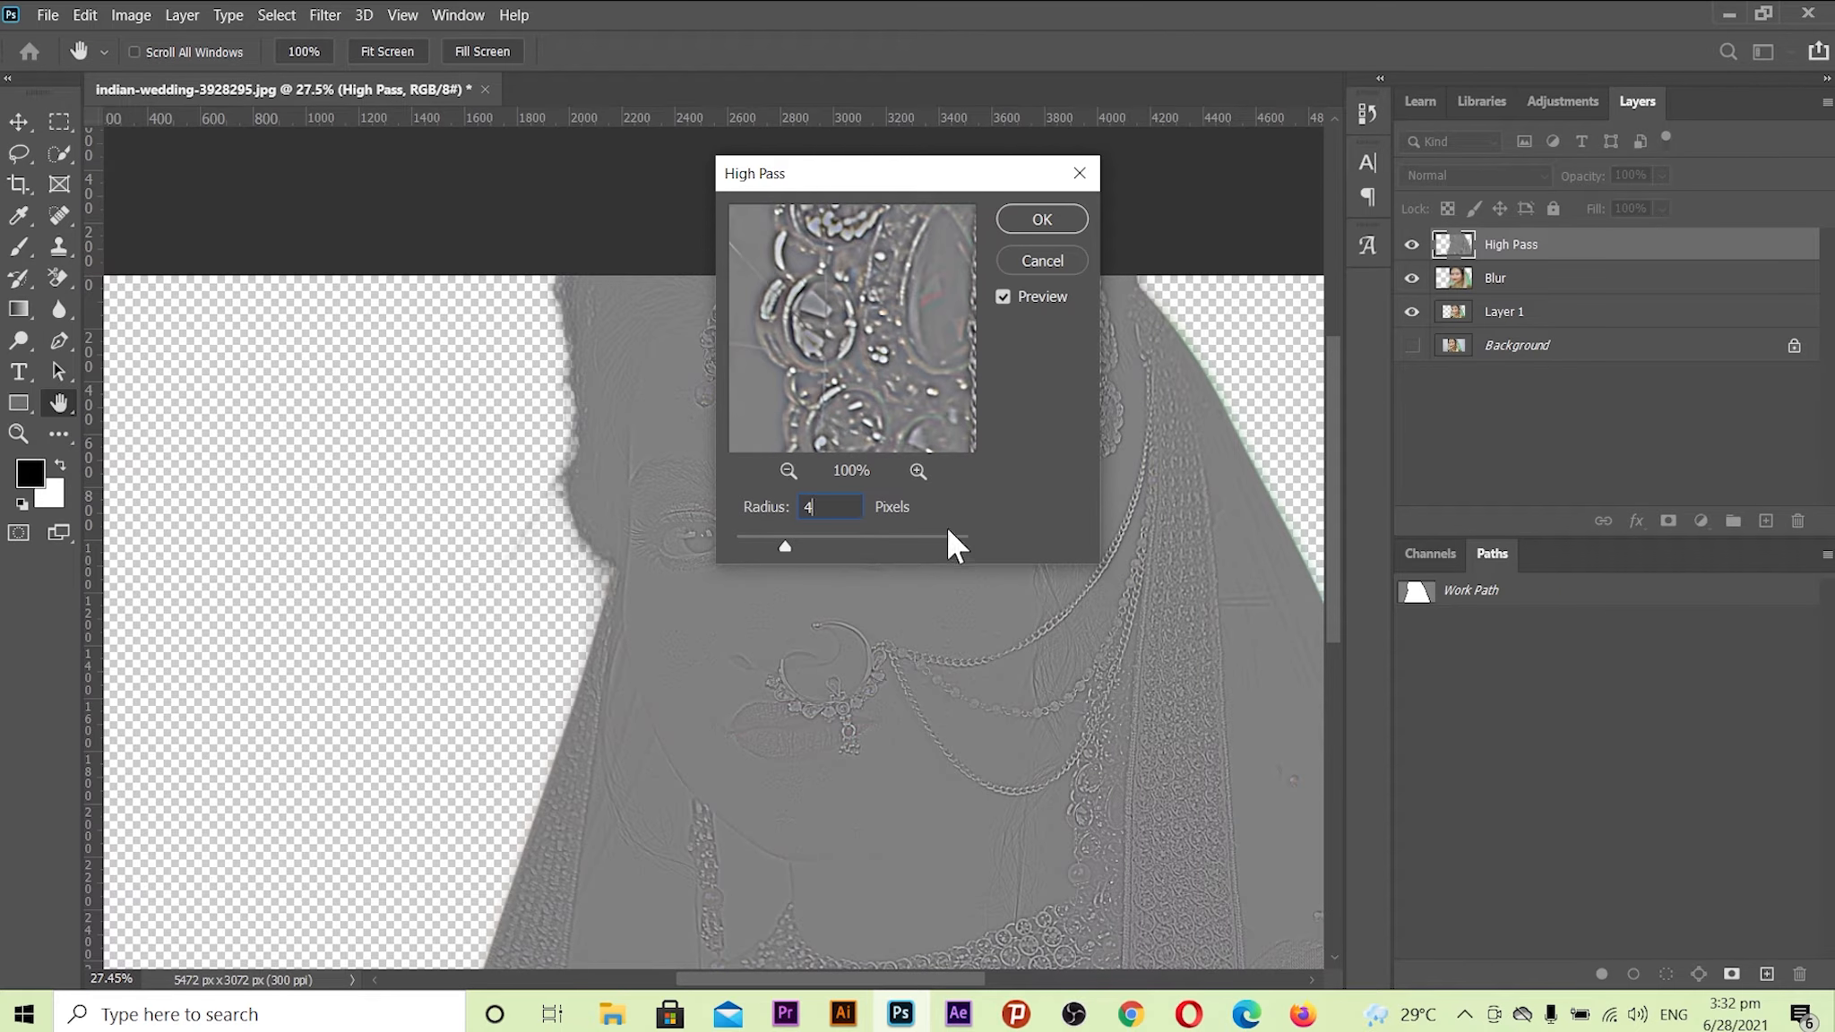
left_click(1039, 220)
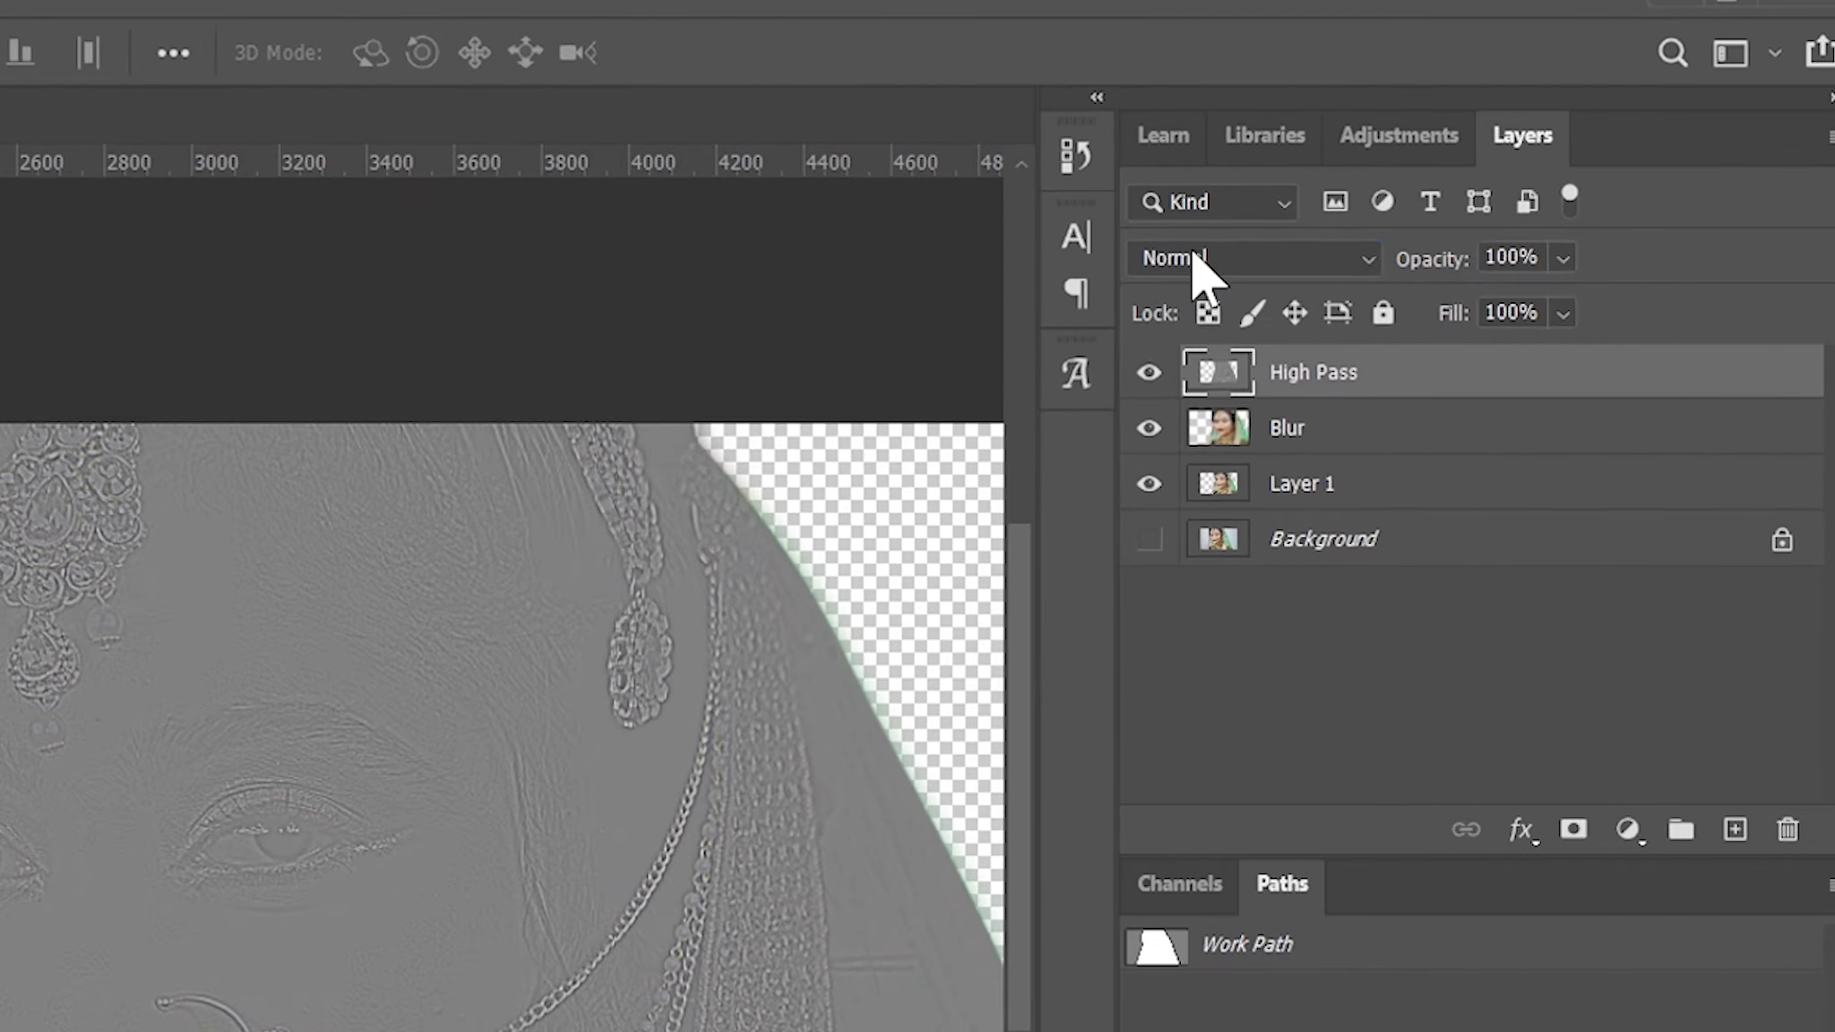
left_click(1276, 254)
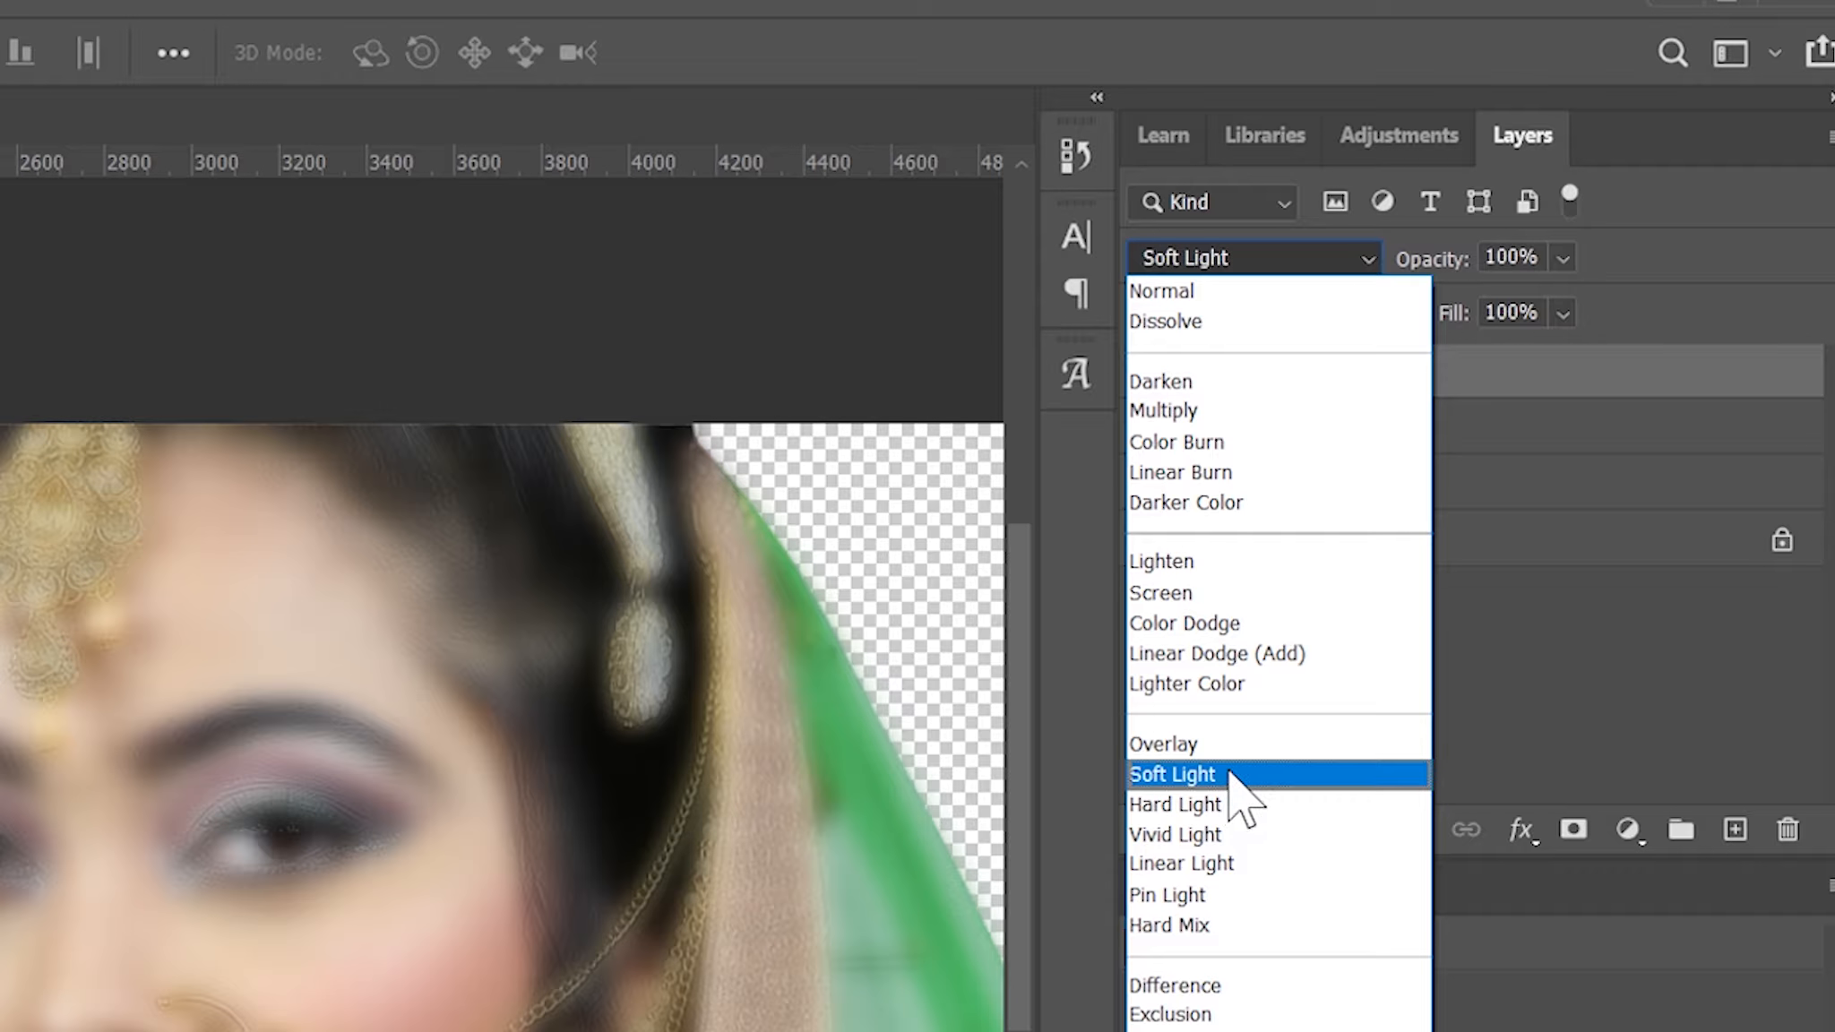
left_click(1226, 776)
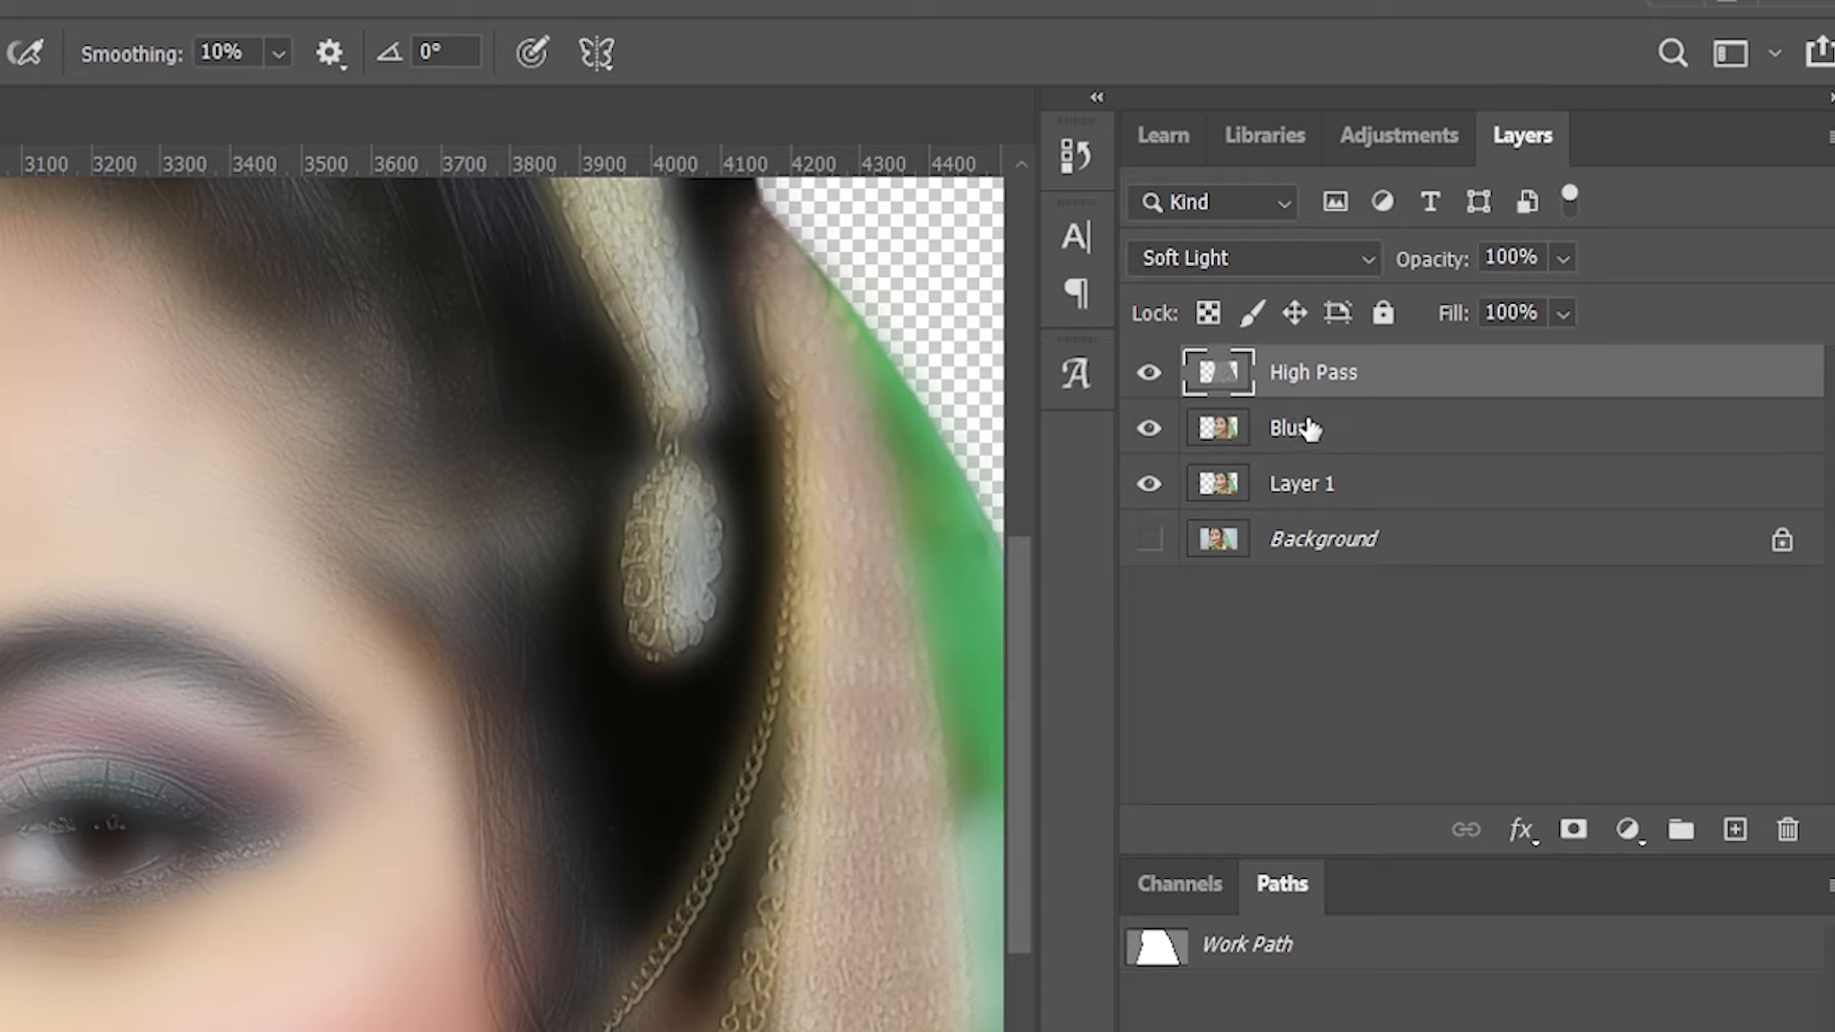
- Group the High Pass and Blur layers and add a black layer mask that hides the group
left_click(1312, 430)
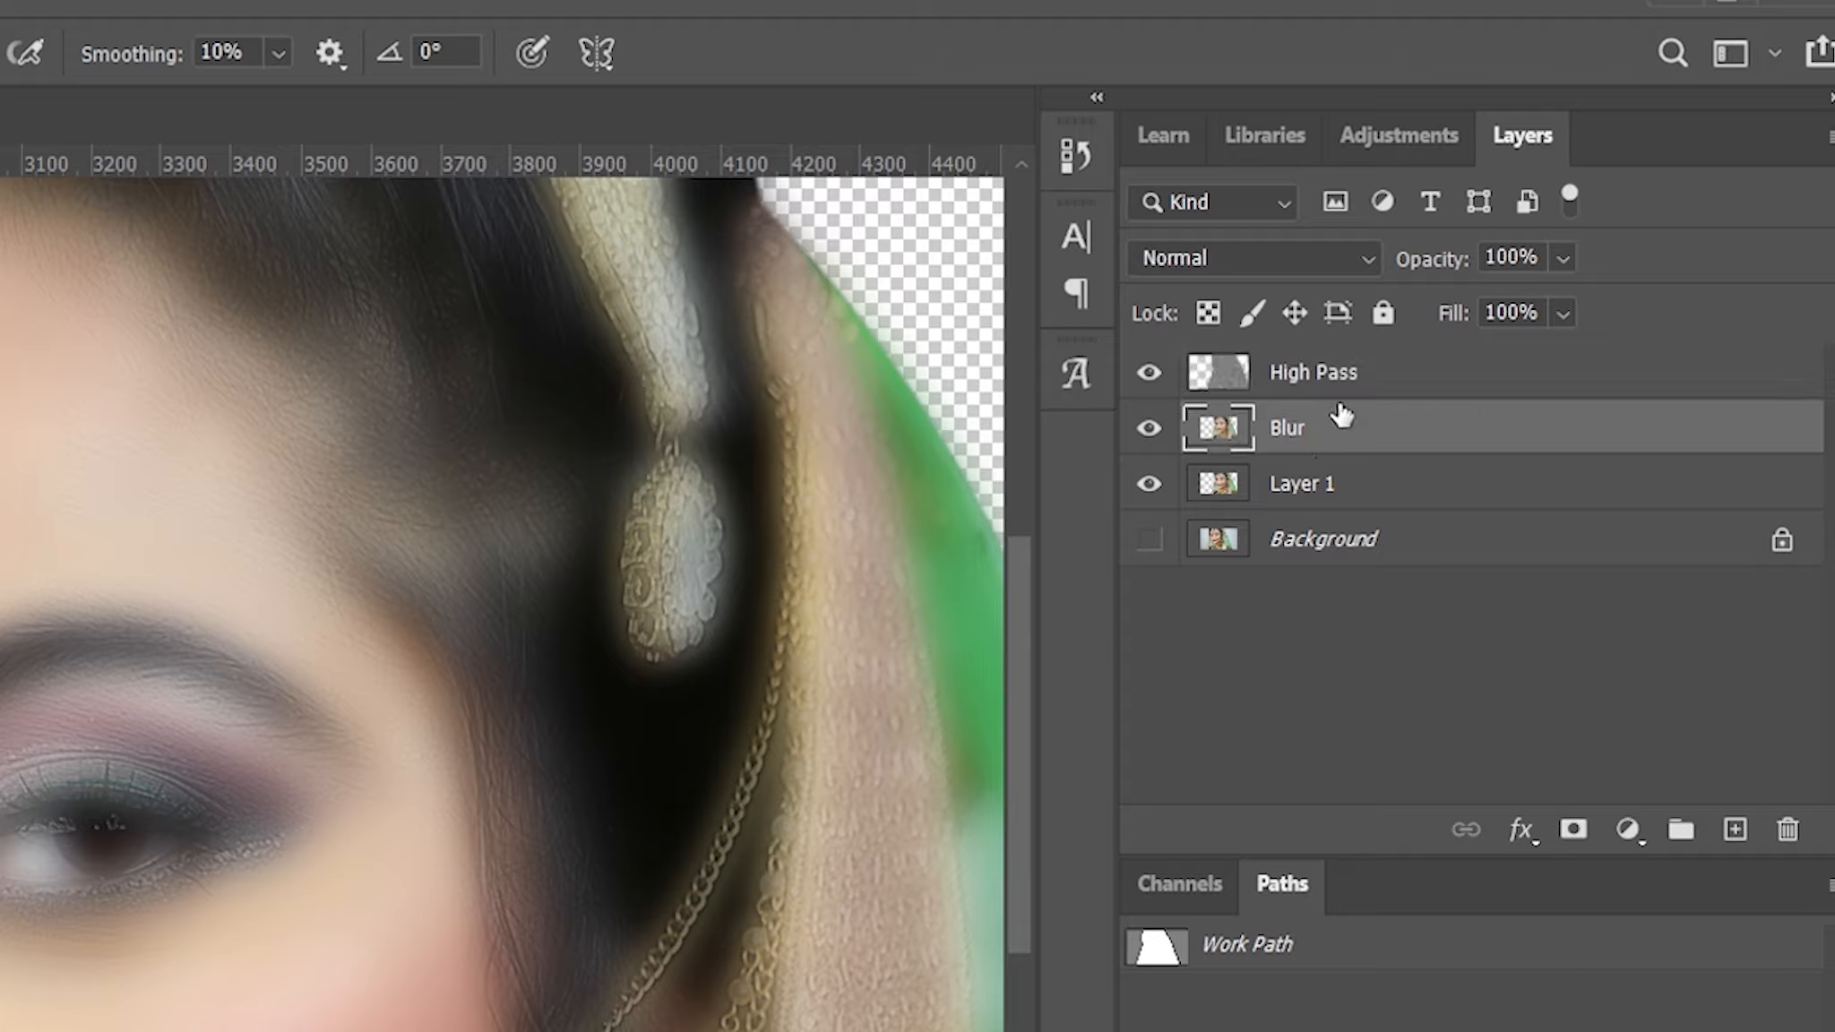
left_click(1333, 374)
left_click(1347, 455, "shift")
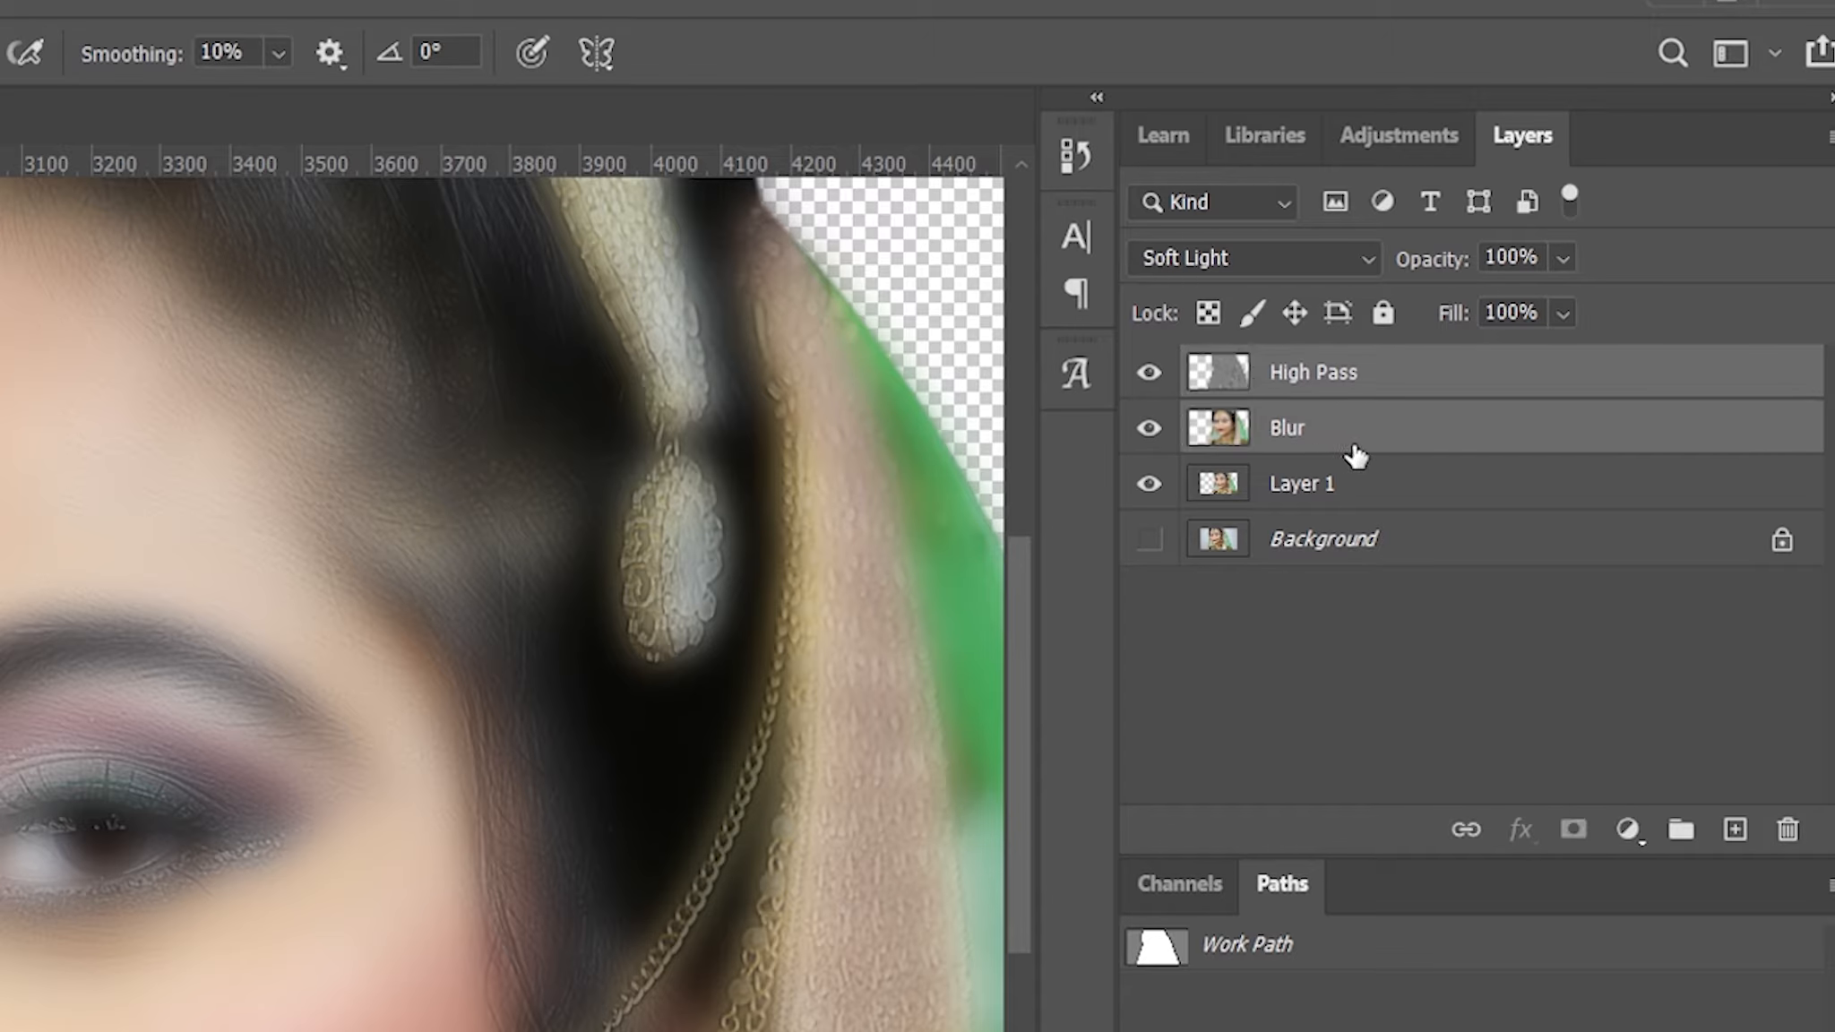
left_click_drag(1404, 451, 1680, 830)
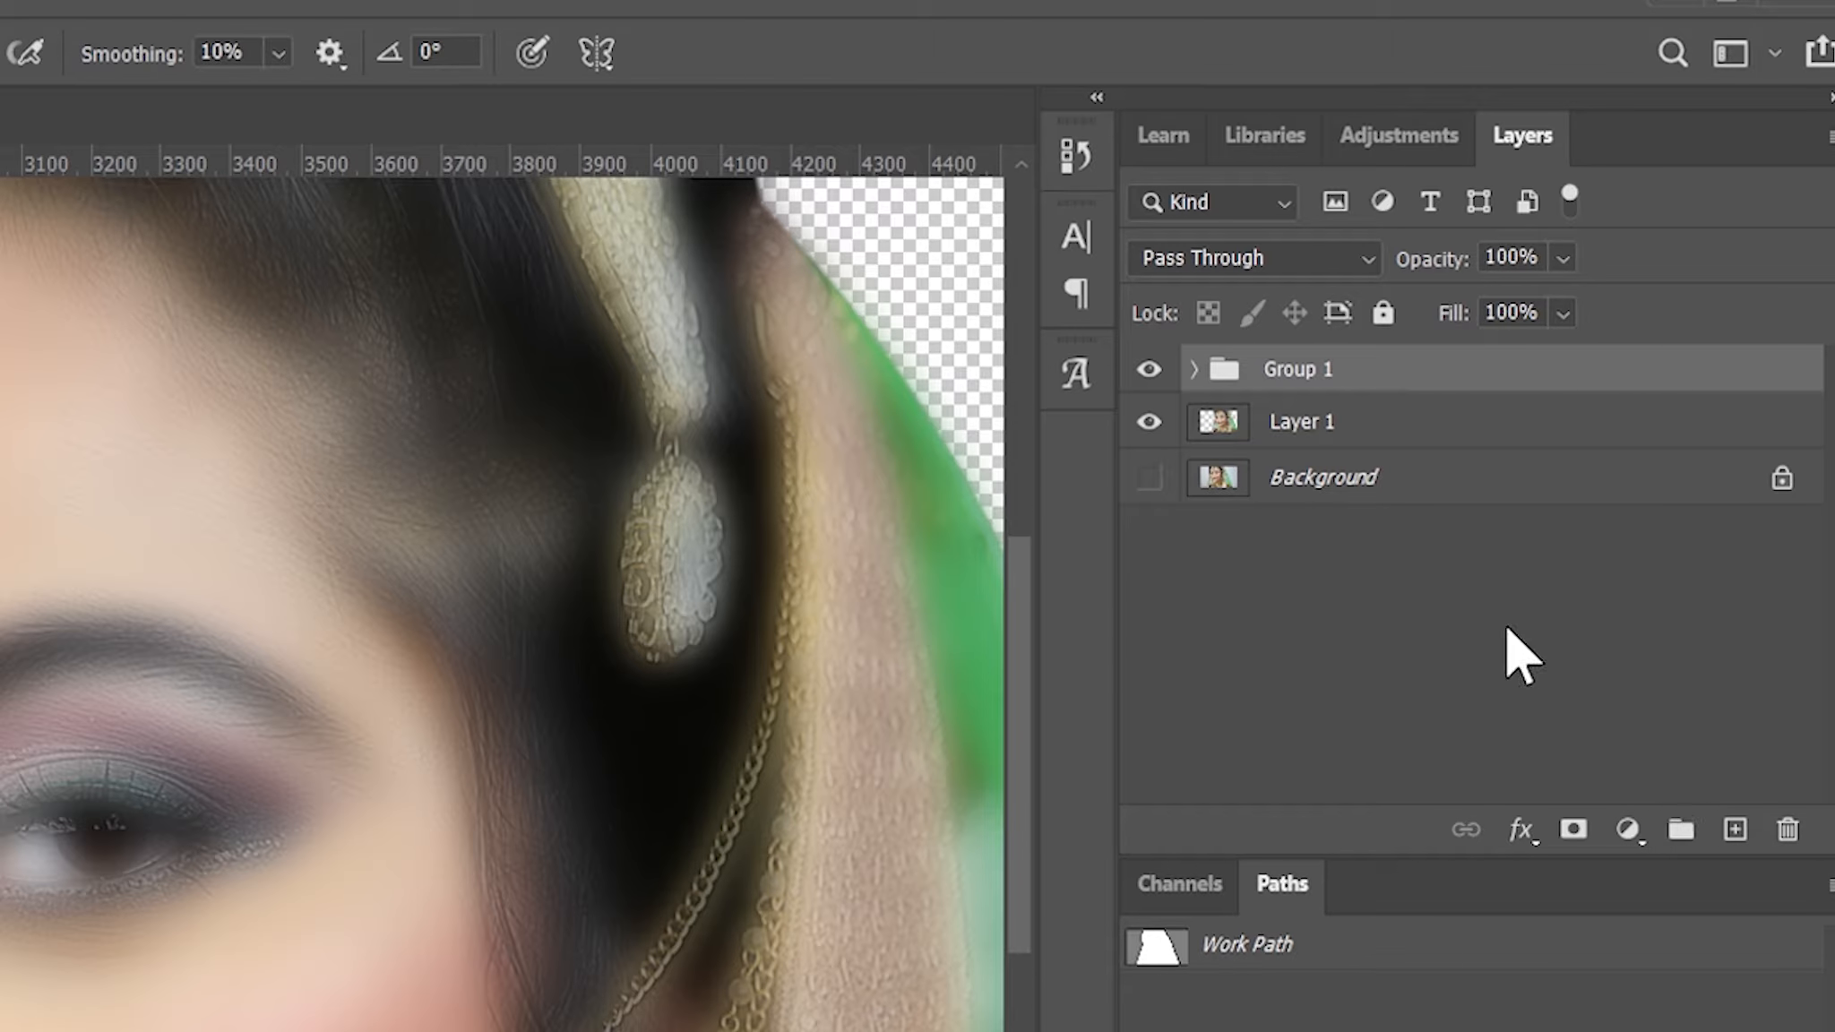
left_click(1575, 831, "alt")
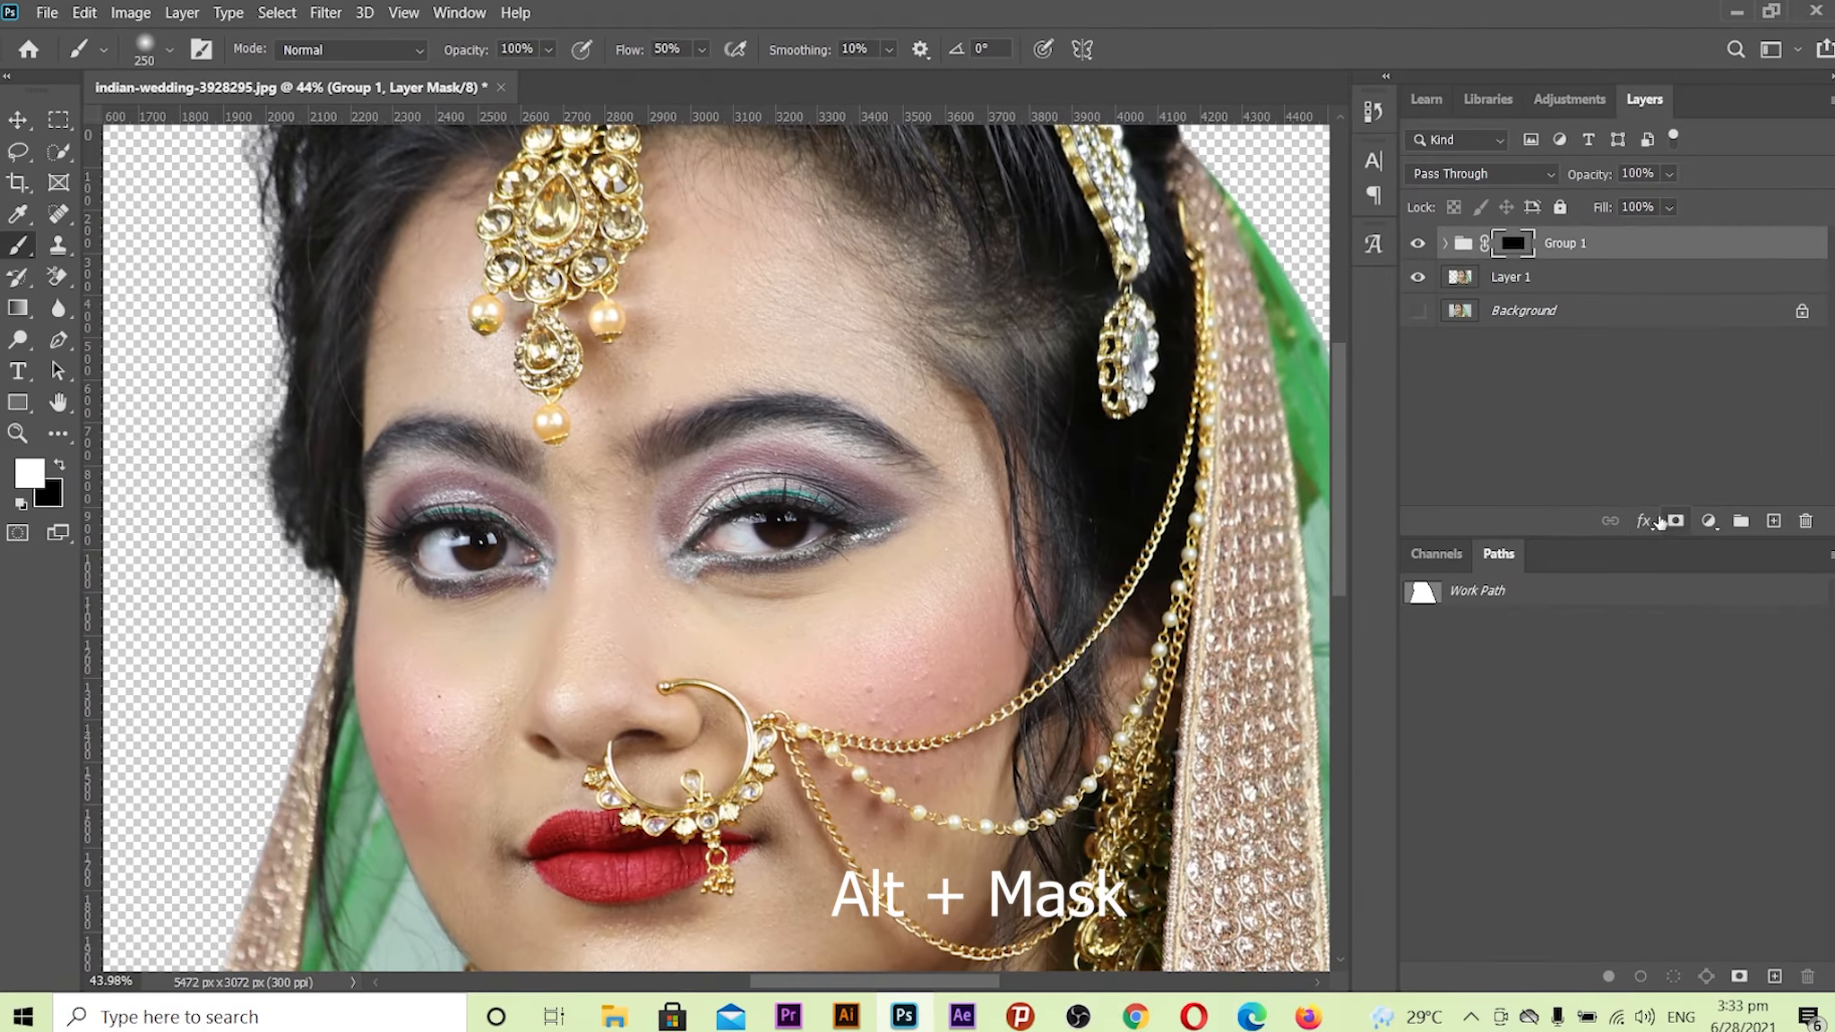
- Select the Brush tool and restore the default mask colours, with white as foreground and black as background
left_click_drag(726, 327, 803, 364)
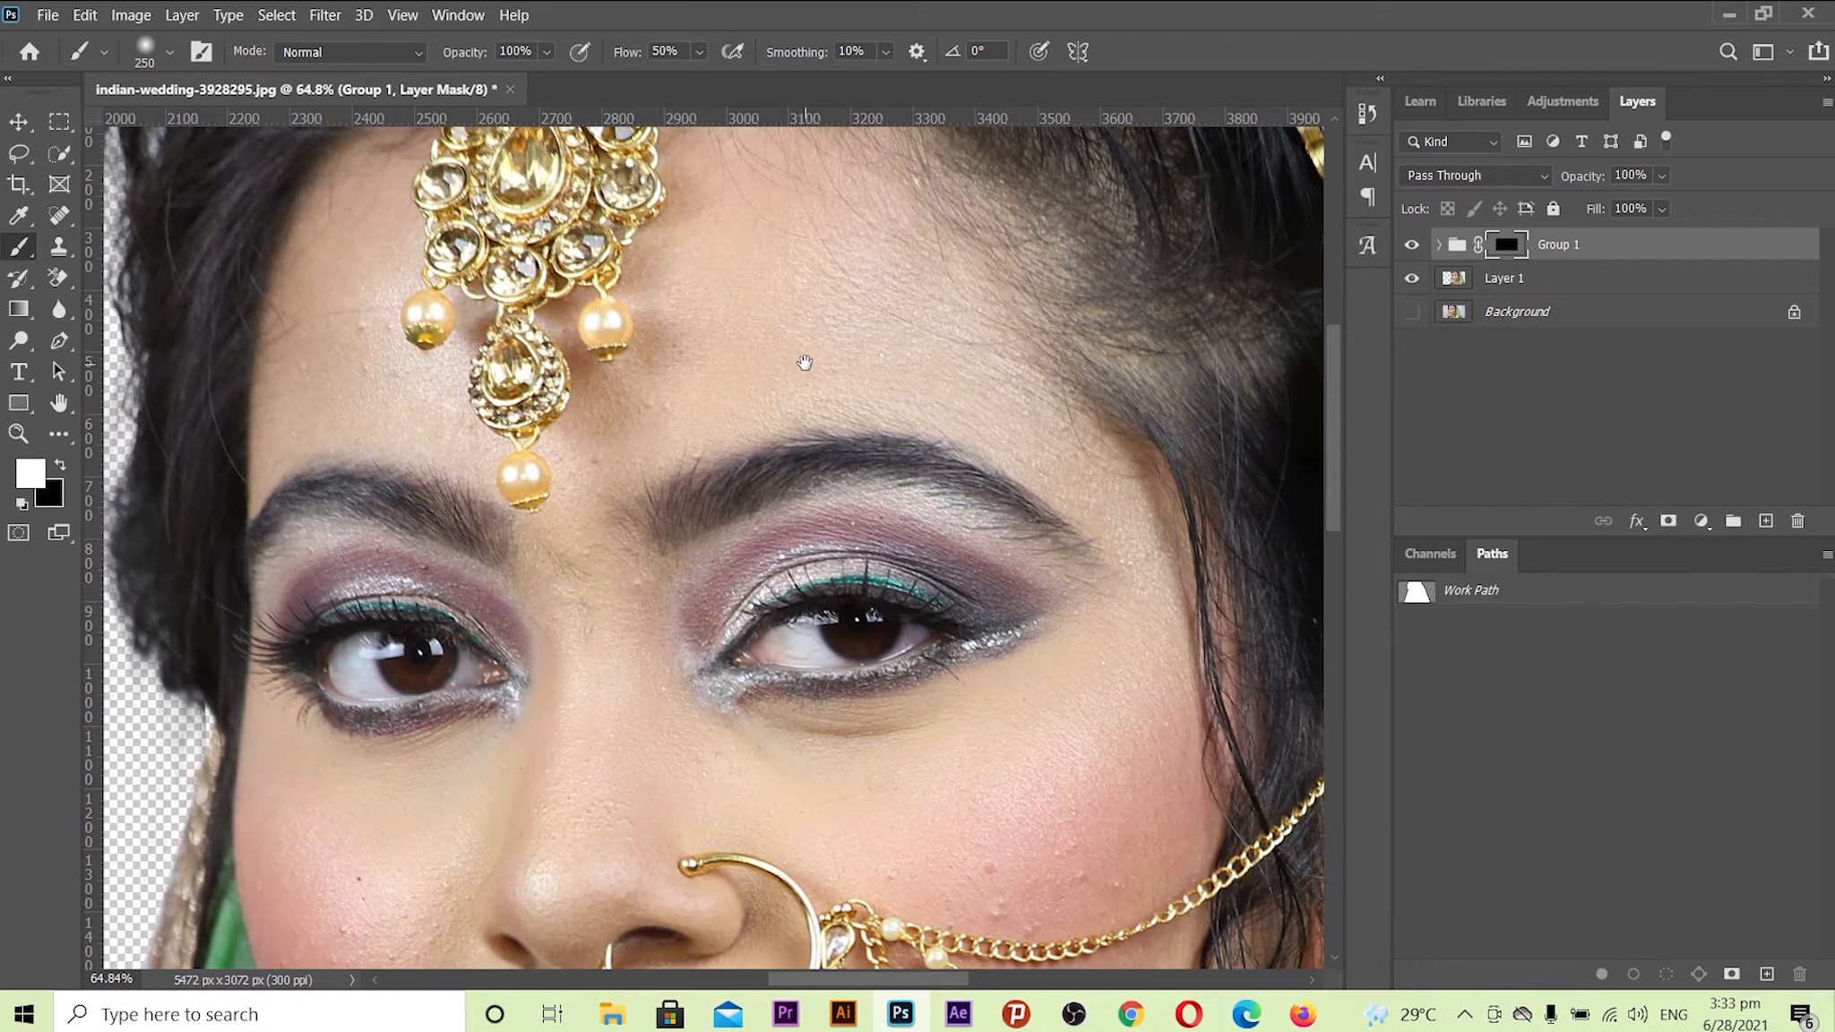
right_click(14, 247)
left_click(89, 244)
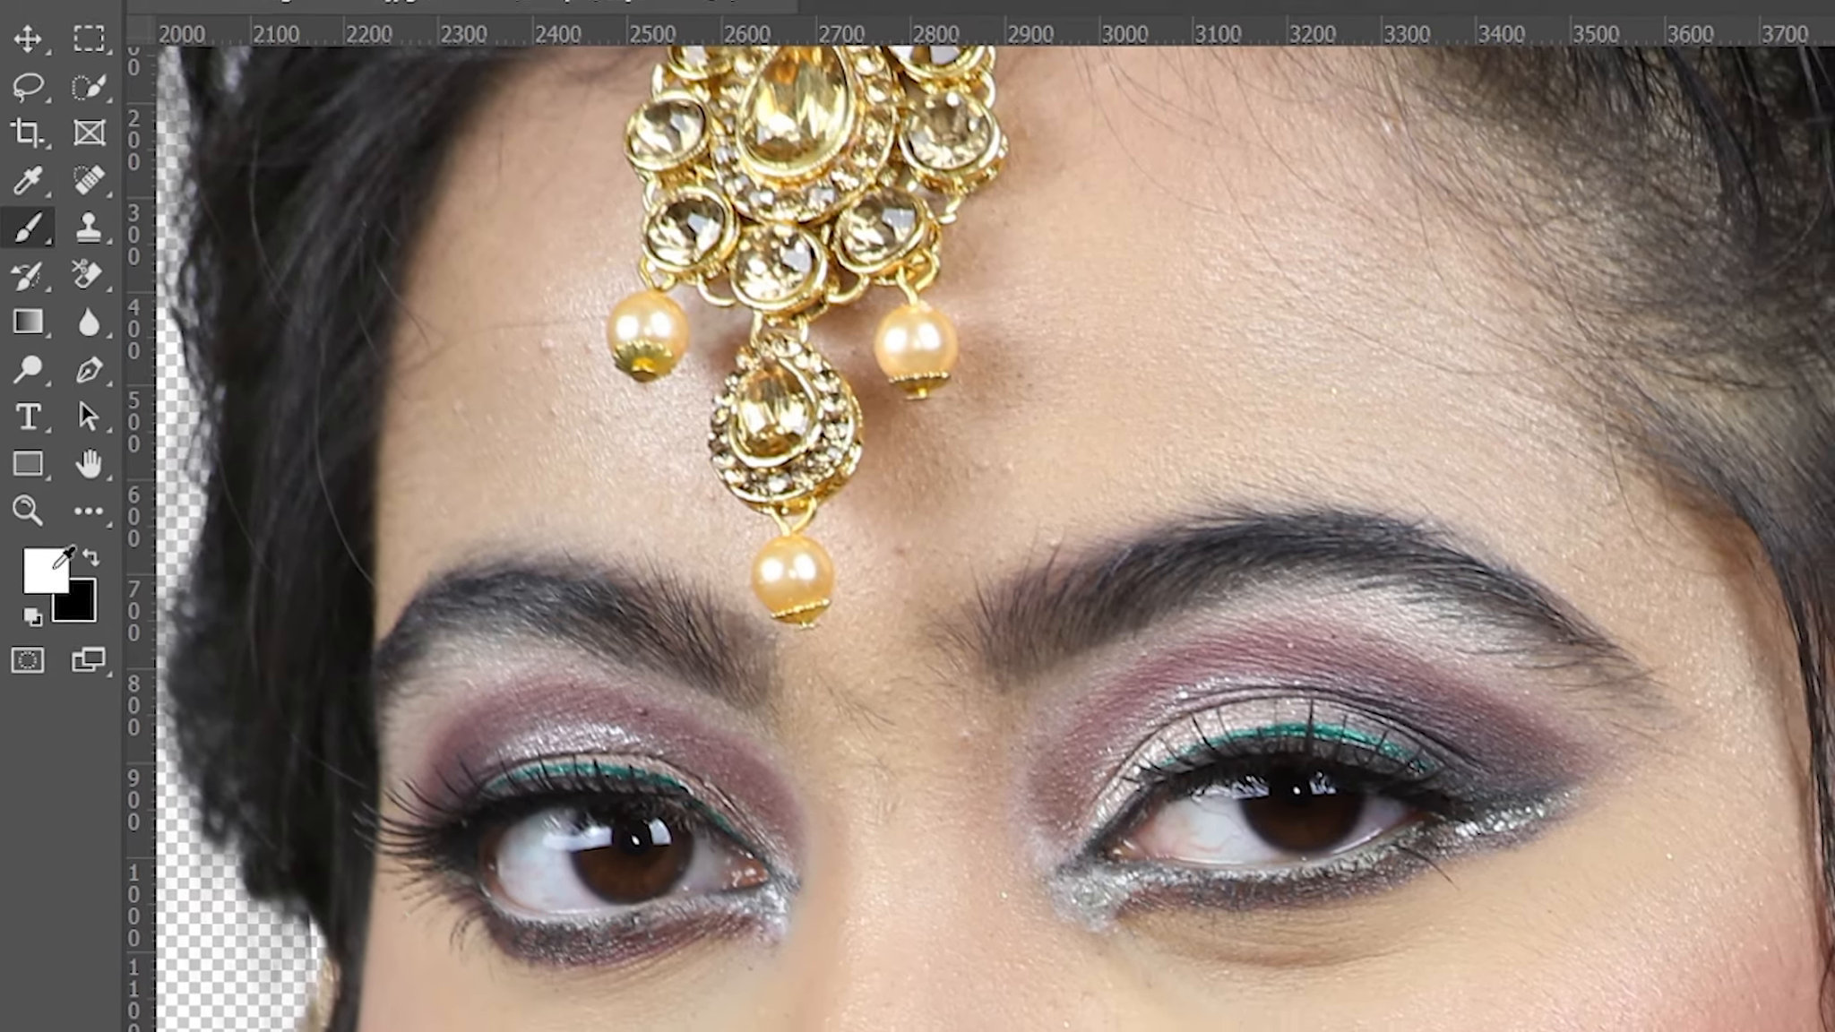
left_click(55, 594)
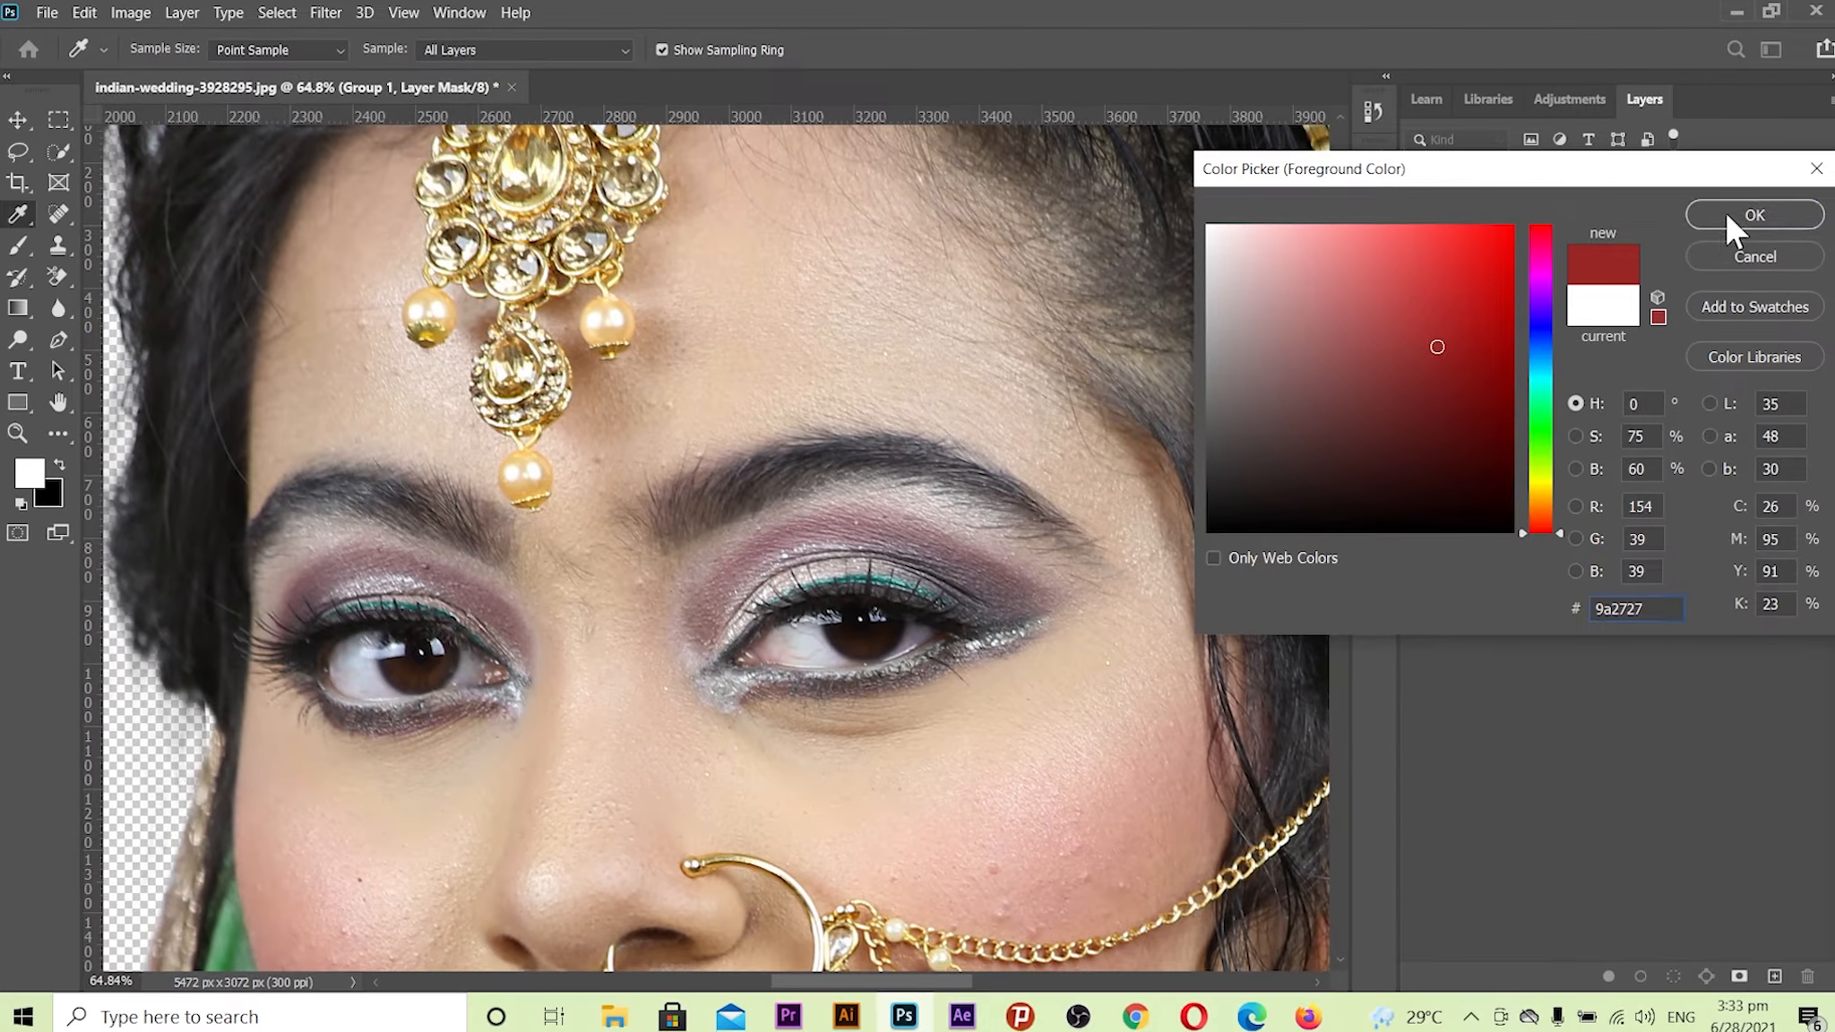
left_click(1725, 212)
key("b")
key("d")
left_click(19, 507)
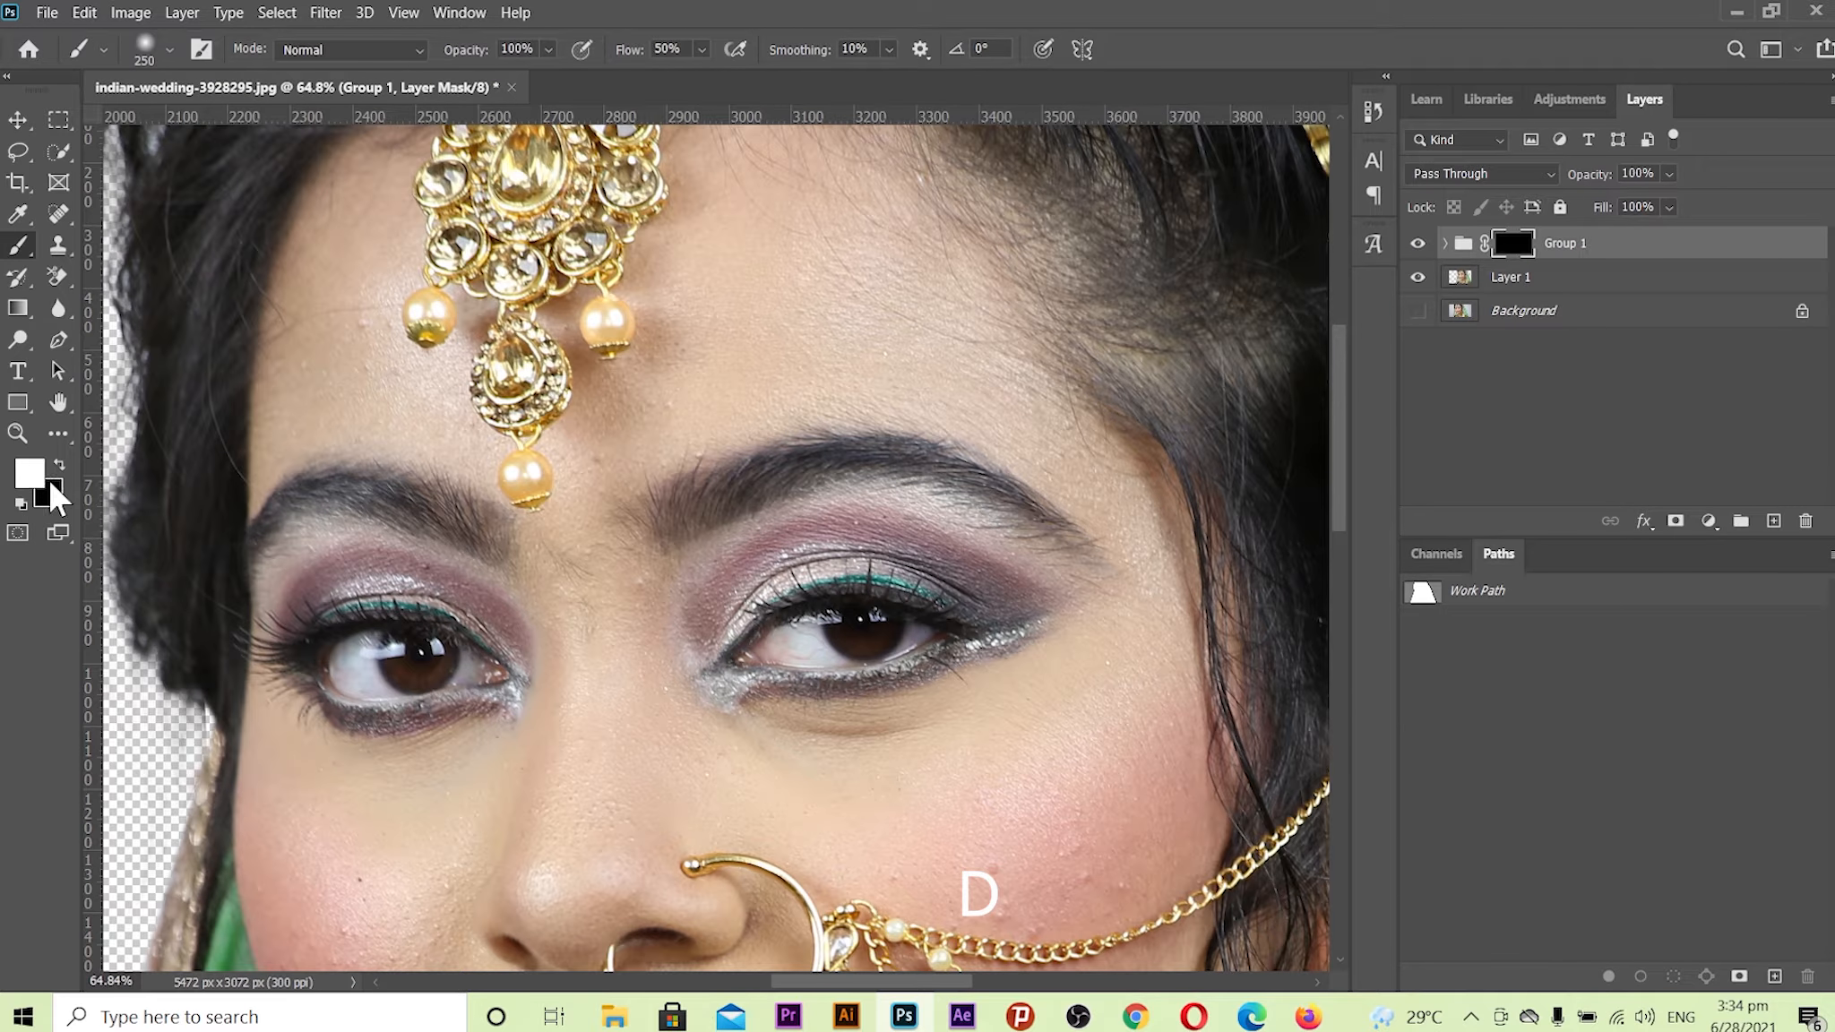
- Paint white on the group mask over the forehead skin above the eyebrow with a soft 150 px brush
scroll(619, 440, "down", 3)
scroll(741, 379, "up", 3)
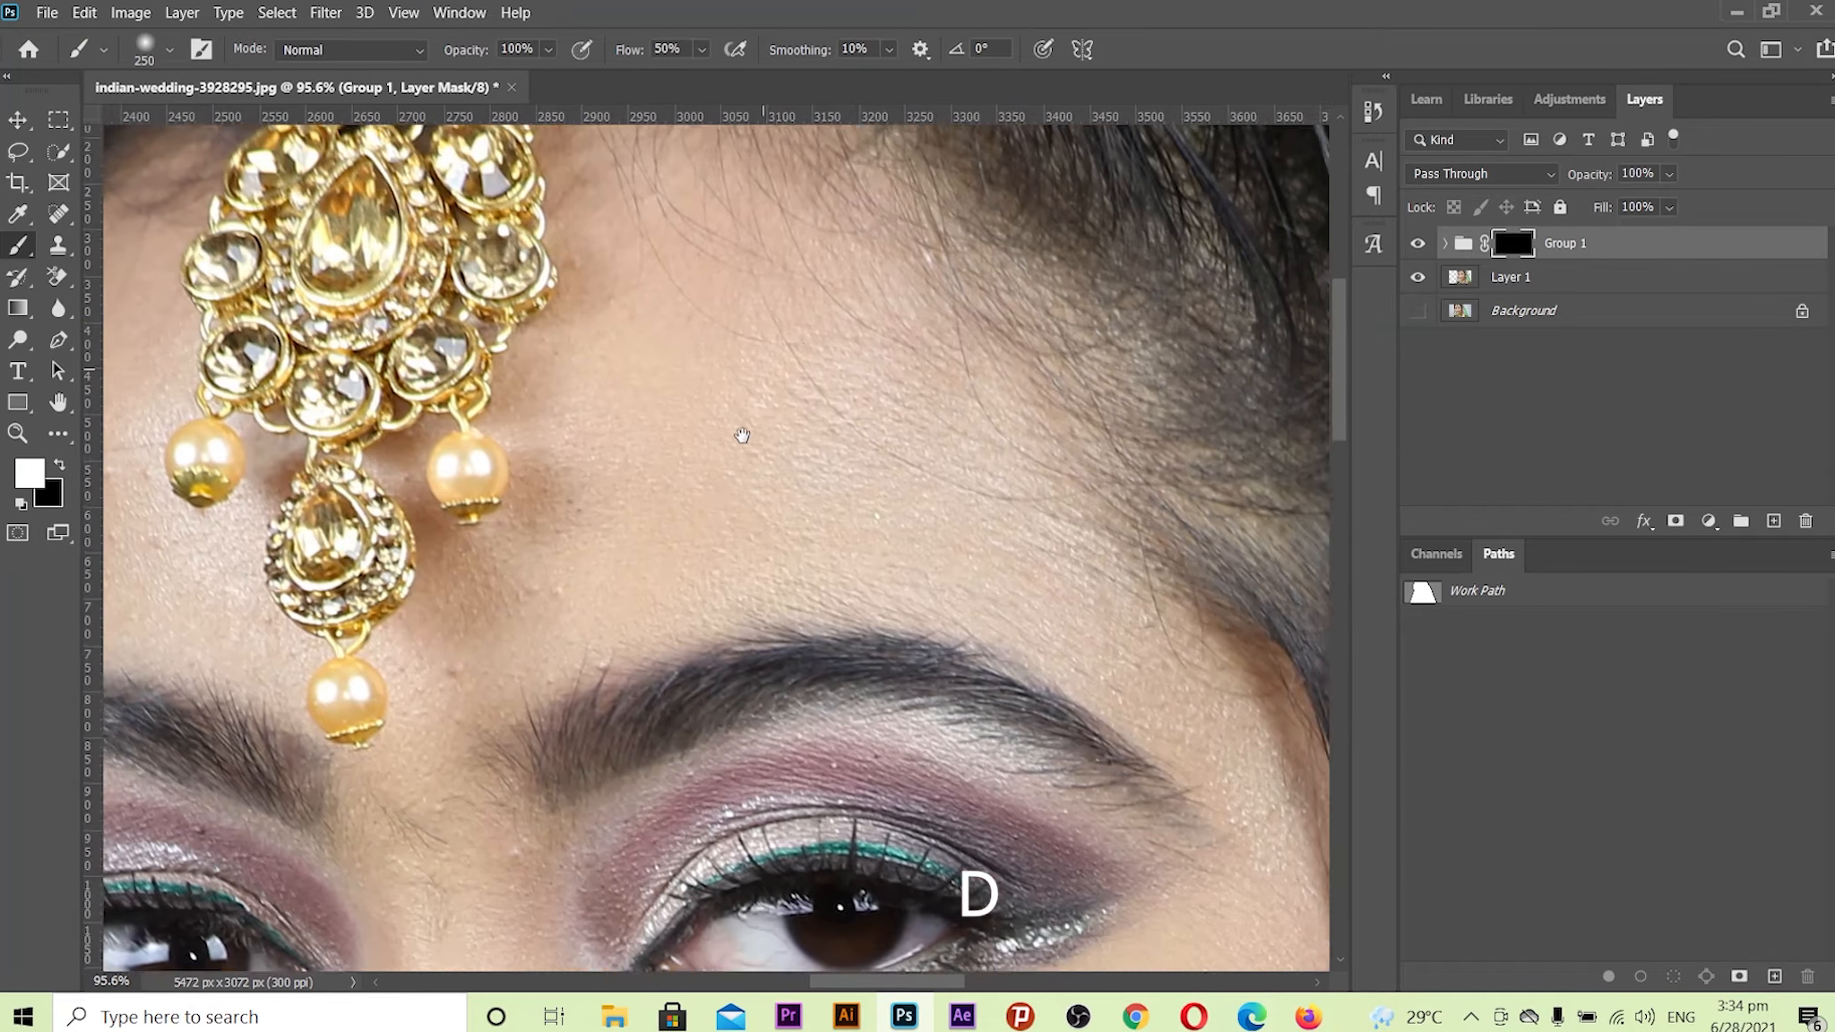
key("bracketleft")
key("bracketleft")
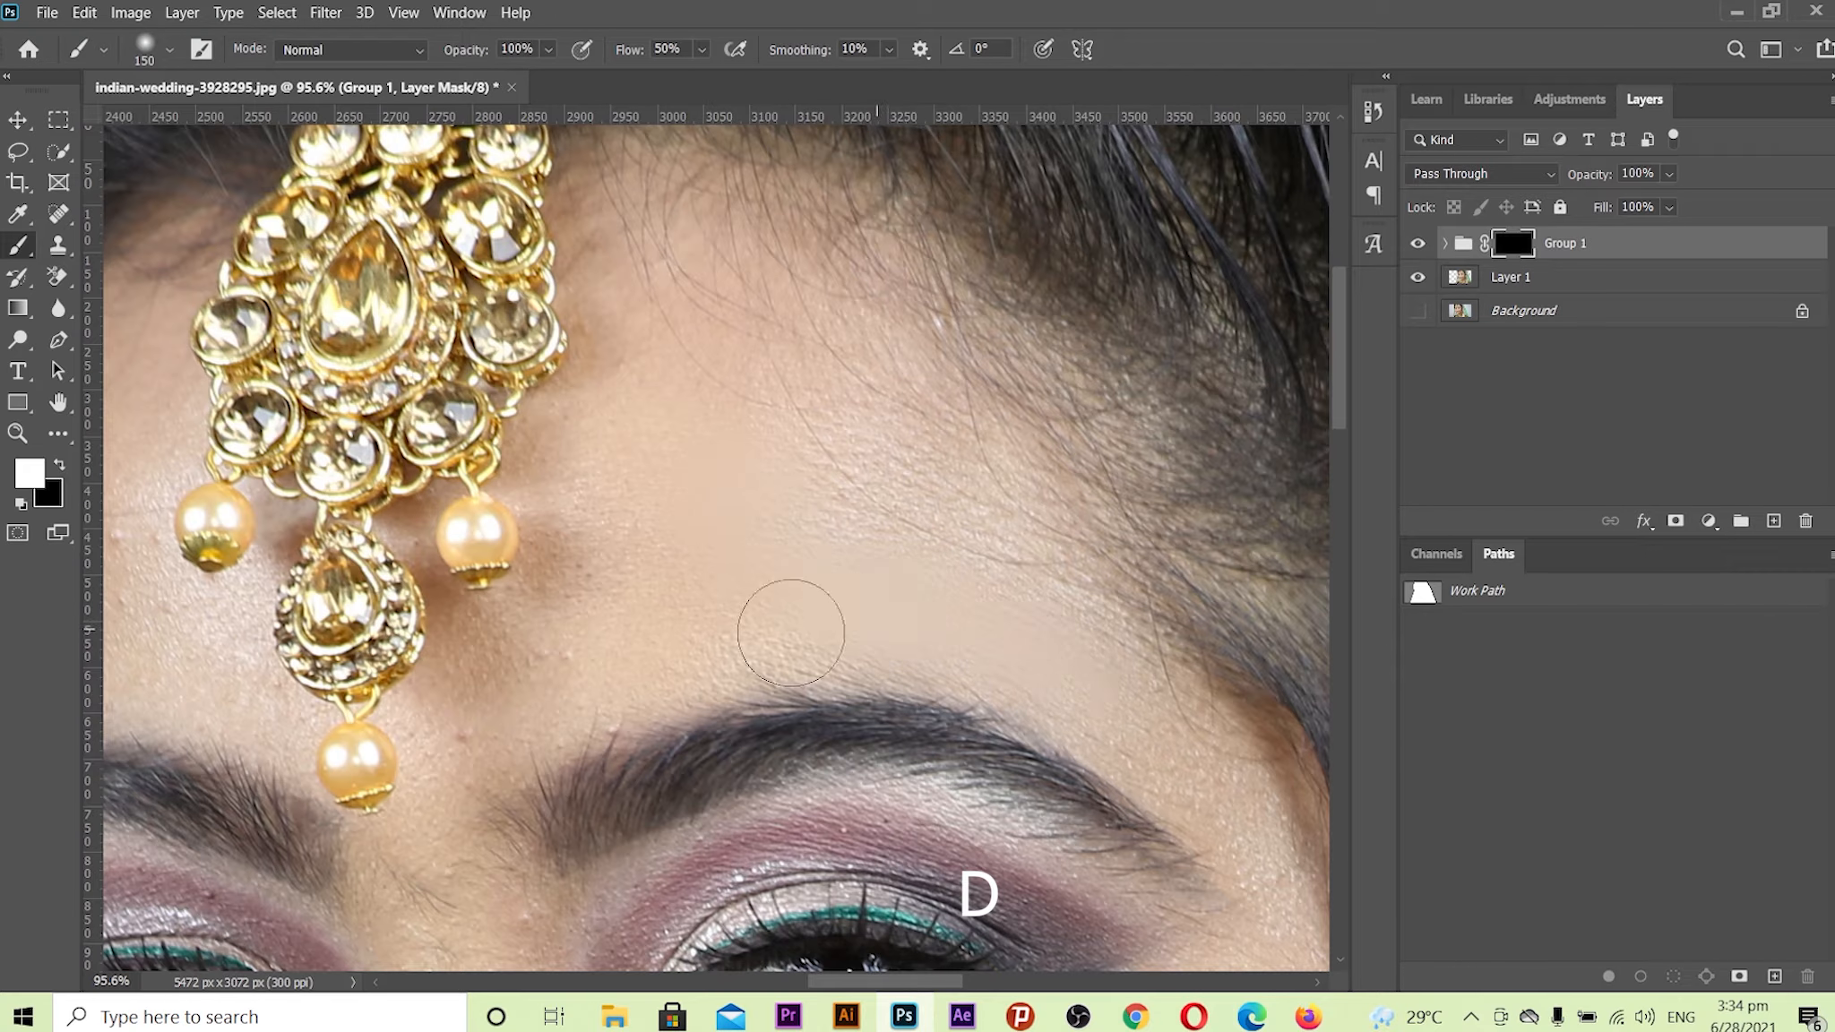
left_click_drag(871, 487, 803, 554)
left_click_drag(1011, 643, 704, 417)
left_click_drag(831, 498, 979, 648)
left_click_drag(905, 717, 855, 522)
mouse_move(850, 670)
left_mouse_down()
mouse_move(825, 750)
mouse_move(910, 403)
left_mouse_up()
- Reduce the brush to 90 px and paint the smoothing in over the under-eye area and upper cheek
key("bracketleft")
key("bracketleft")
key("bracketleft")
mouse_move(928, 608)
left_mouse_down()
mouse_move(778, 504)
mouse_move(409, 471)
mouse_move(675, 615)
mouse_move(834, 659)
left_mouse_up()
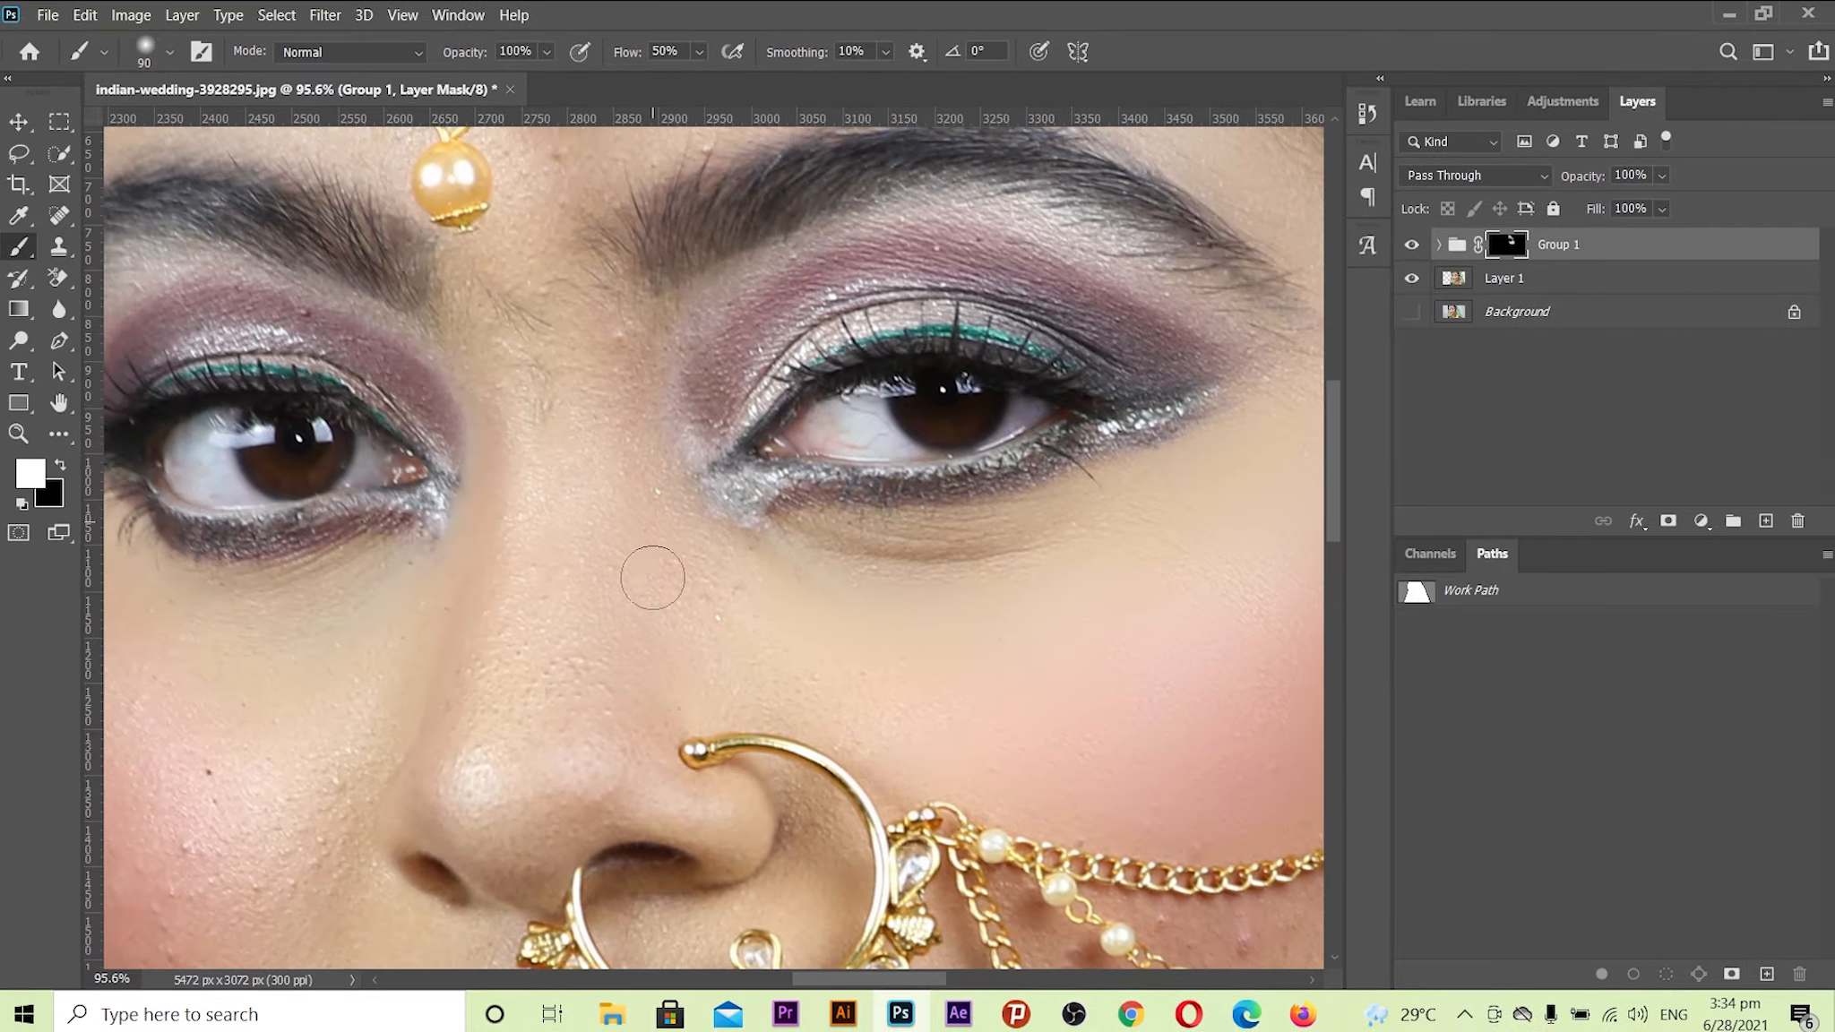
mouse_move(653, 578)
left_mouse_down()
mouse_move(646, 381)
mouse_move(574, 728)
mouse_move(712, 667)
mouse_move(890, 788)
left_mouse_up()
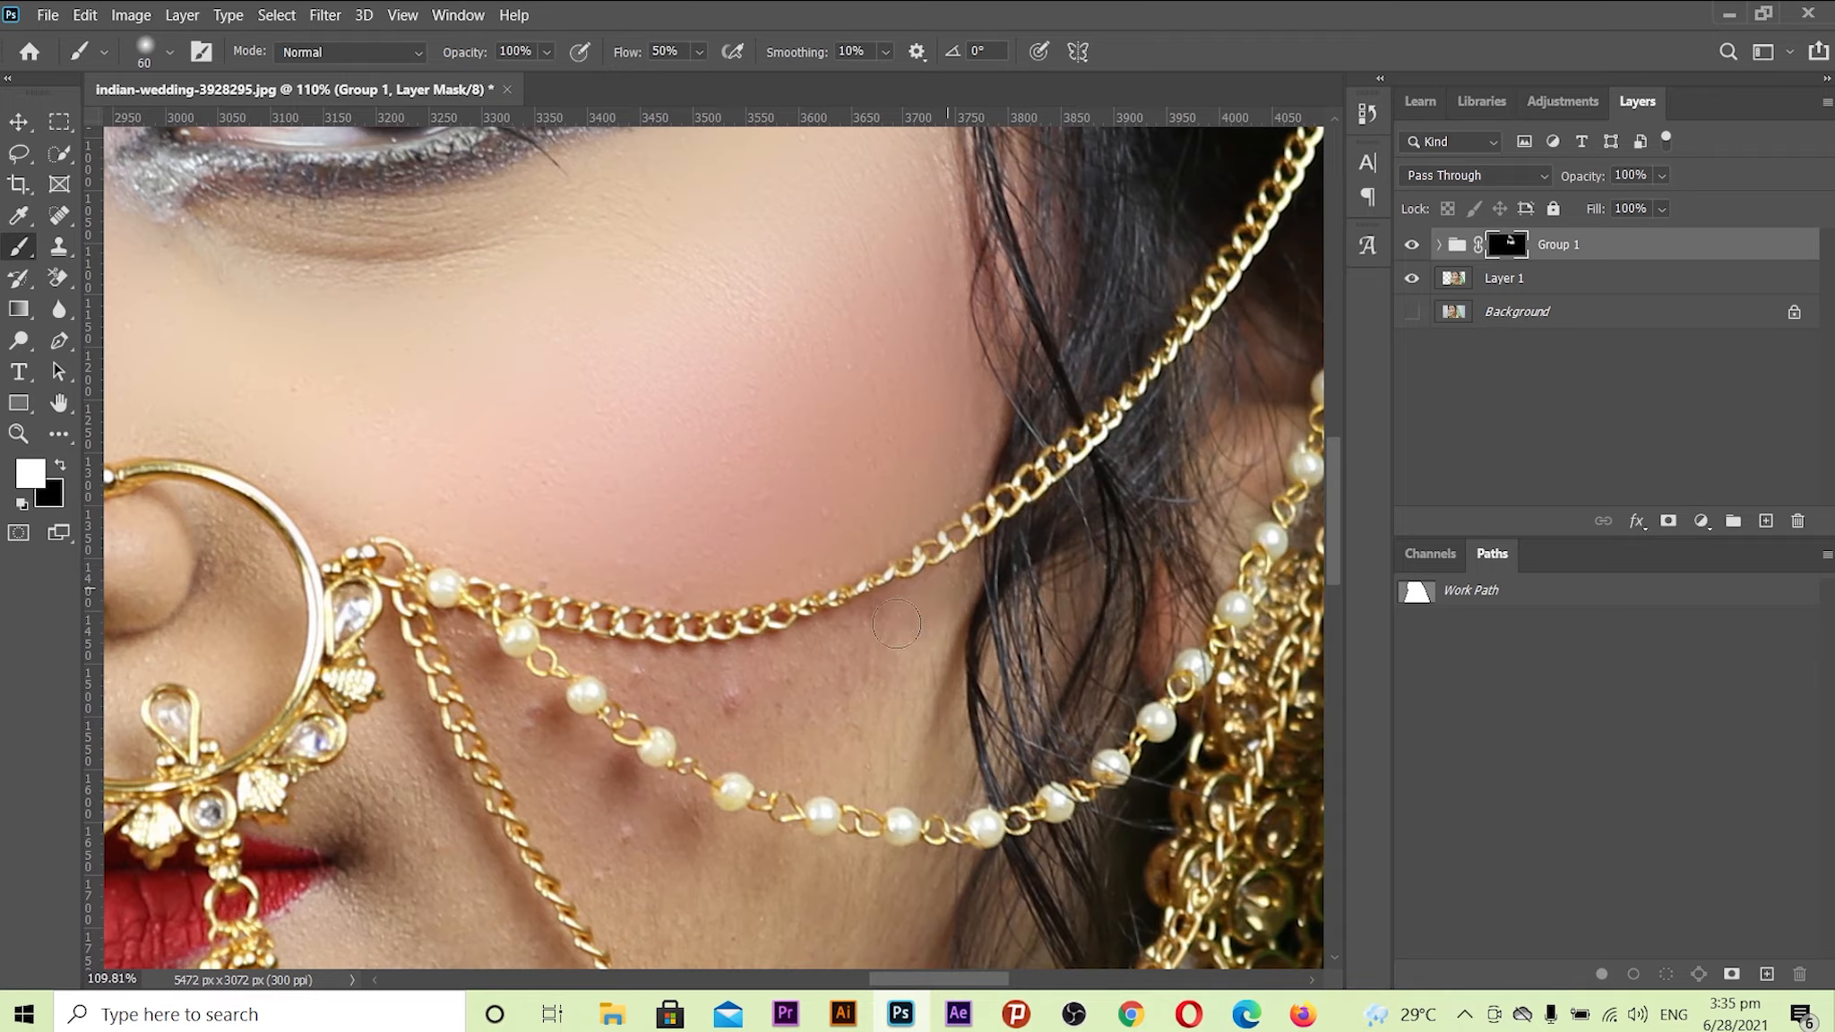
- Smooth the cheek skin around and between the nose-ring chains on the mask with a 60 to 80 px brush
key("[")
mouse_move(741, 743)
left_mouse_down()
mouse_move(896, 739)
mouse_move(946, 668)
left_mouse_up()
left_click_drag(648, 830, 778, 611)
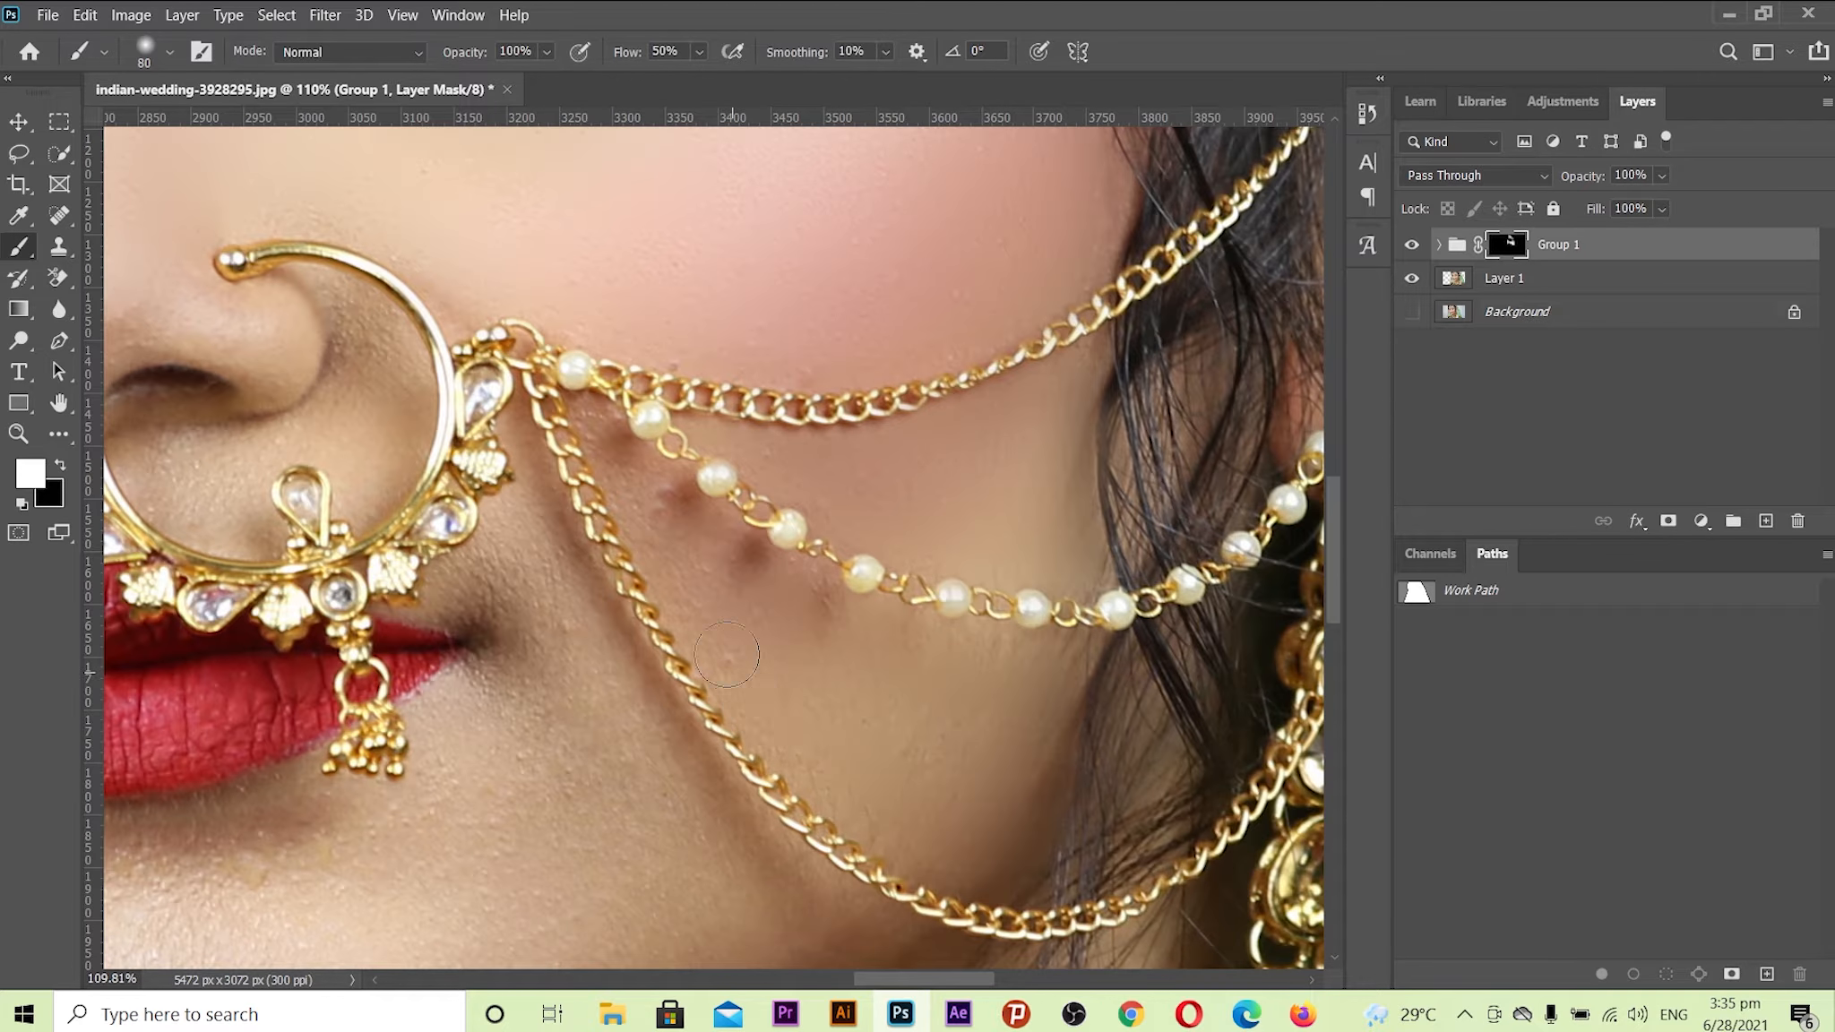
mouse_move(816, 575)
left_mouse_down()
mouse_move(680, 501)
mouse_move(591, 407)
left_mouse_up()
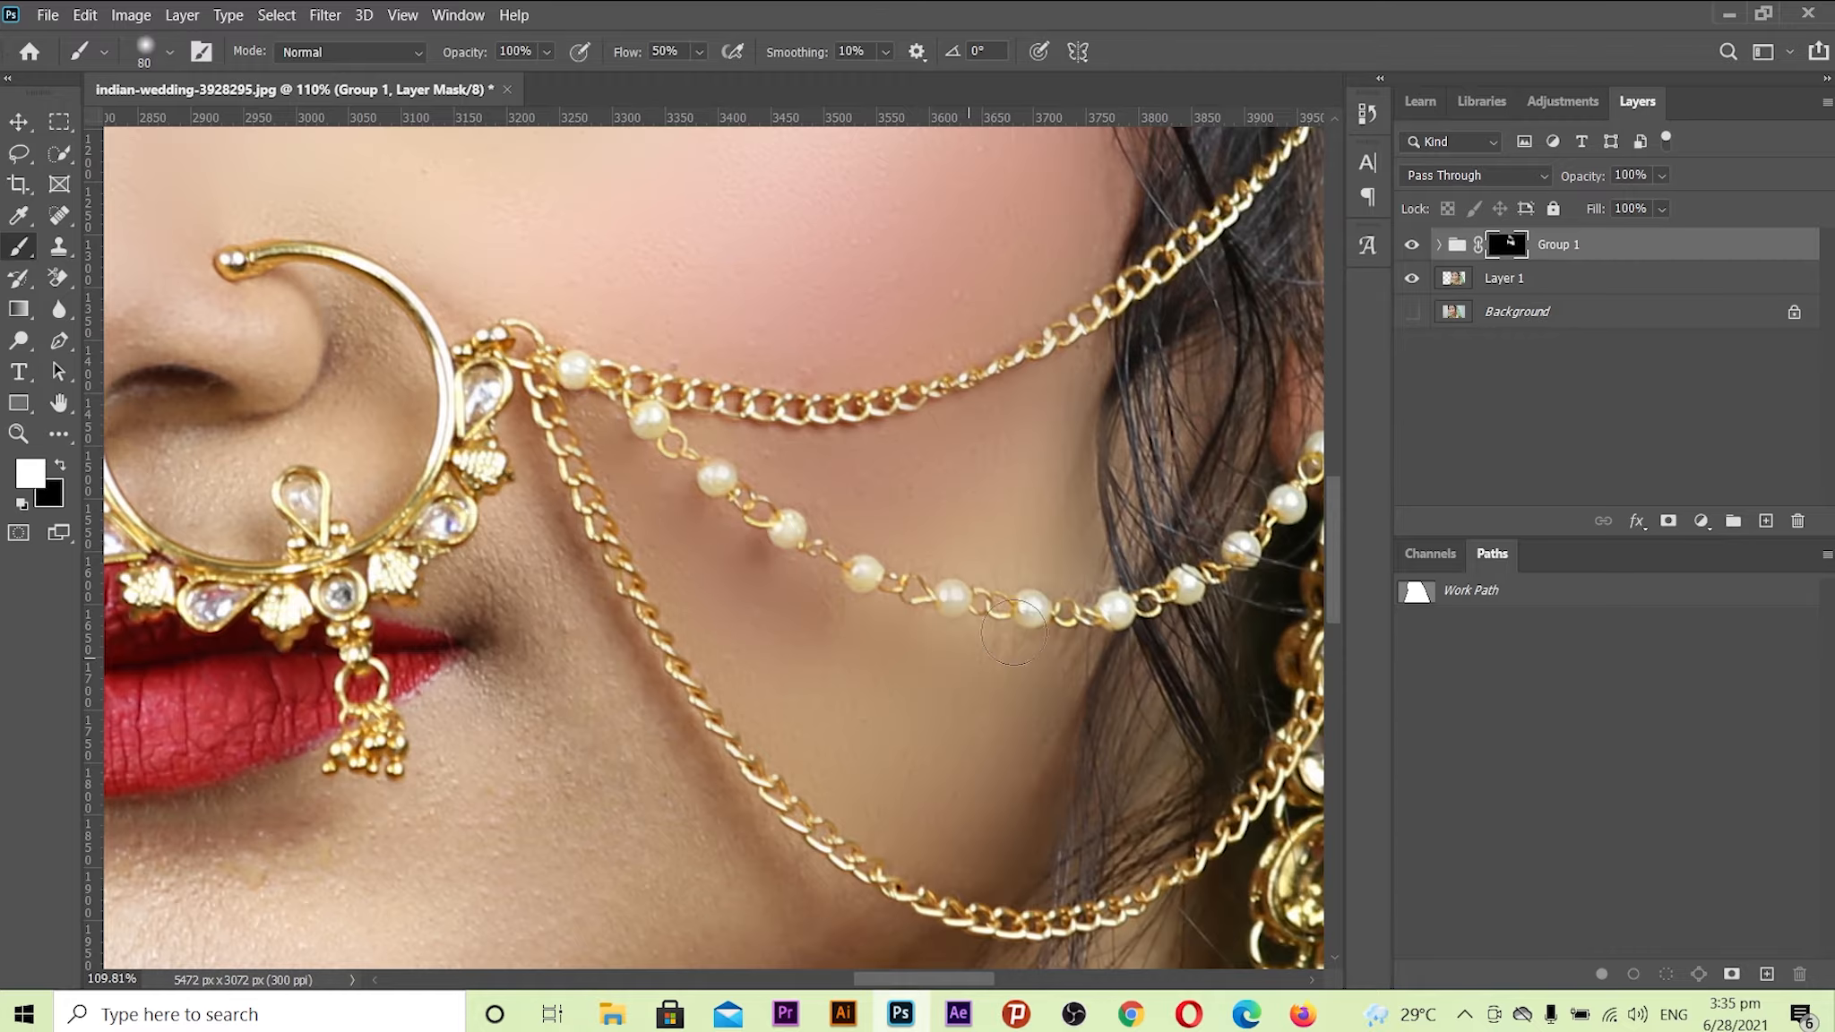
left_click_drag(1038, 636, 1271, 575)
left_click_drag(778, 381, 766, 484)
- Paint the smoothing in over the lower cheek, jaw and chin with an 80 px brush, keeping off the lips
mouse_move(709, 548)
left_mouse_down()
mouse_move(738, 518)
mouse_move(793, 524)
mouse_move(983, 841)
mouse_move(1093, 854)
left_mouse_up()
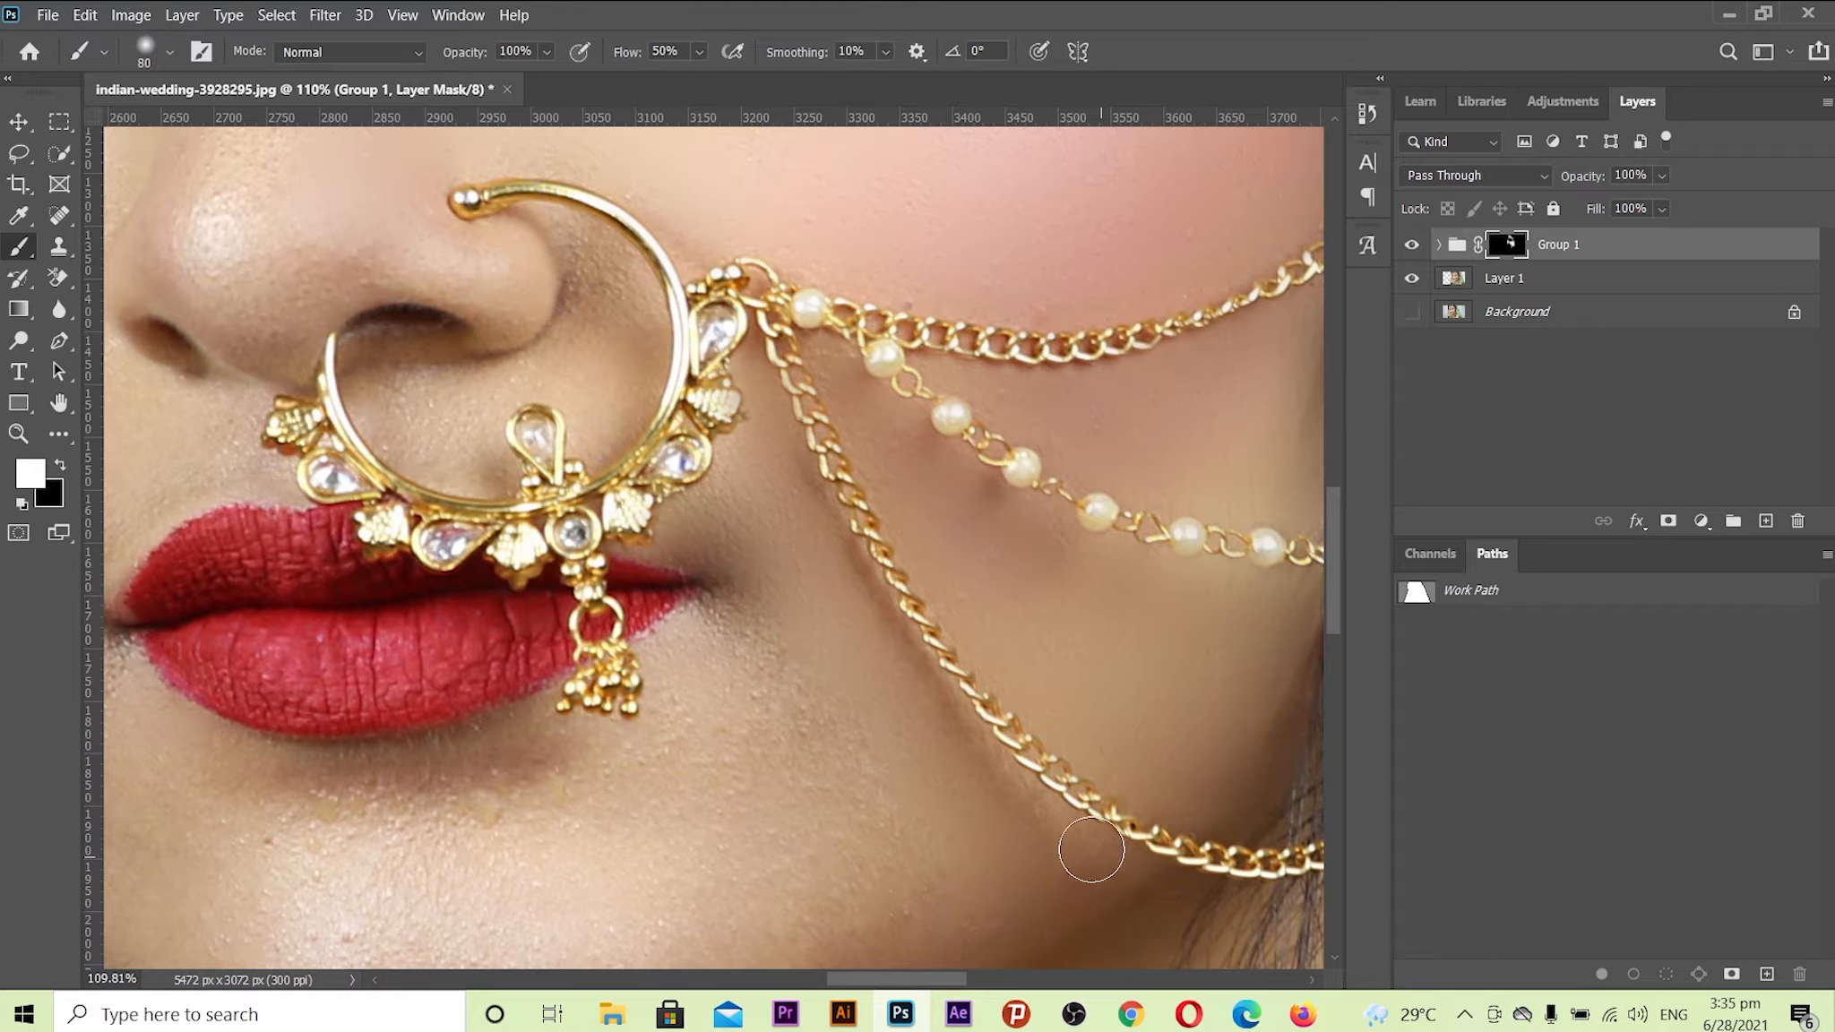
left_click_drag(862, 926, 852, 758)
left_click_drag(701, 471, 839, 689)
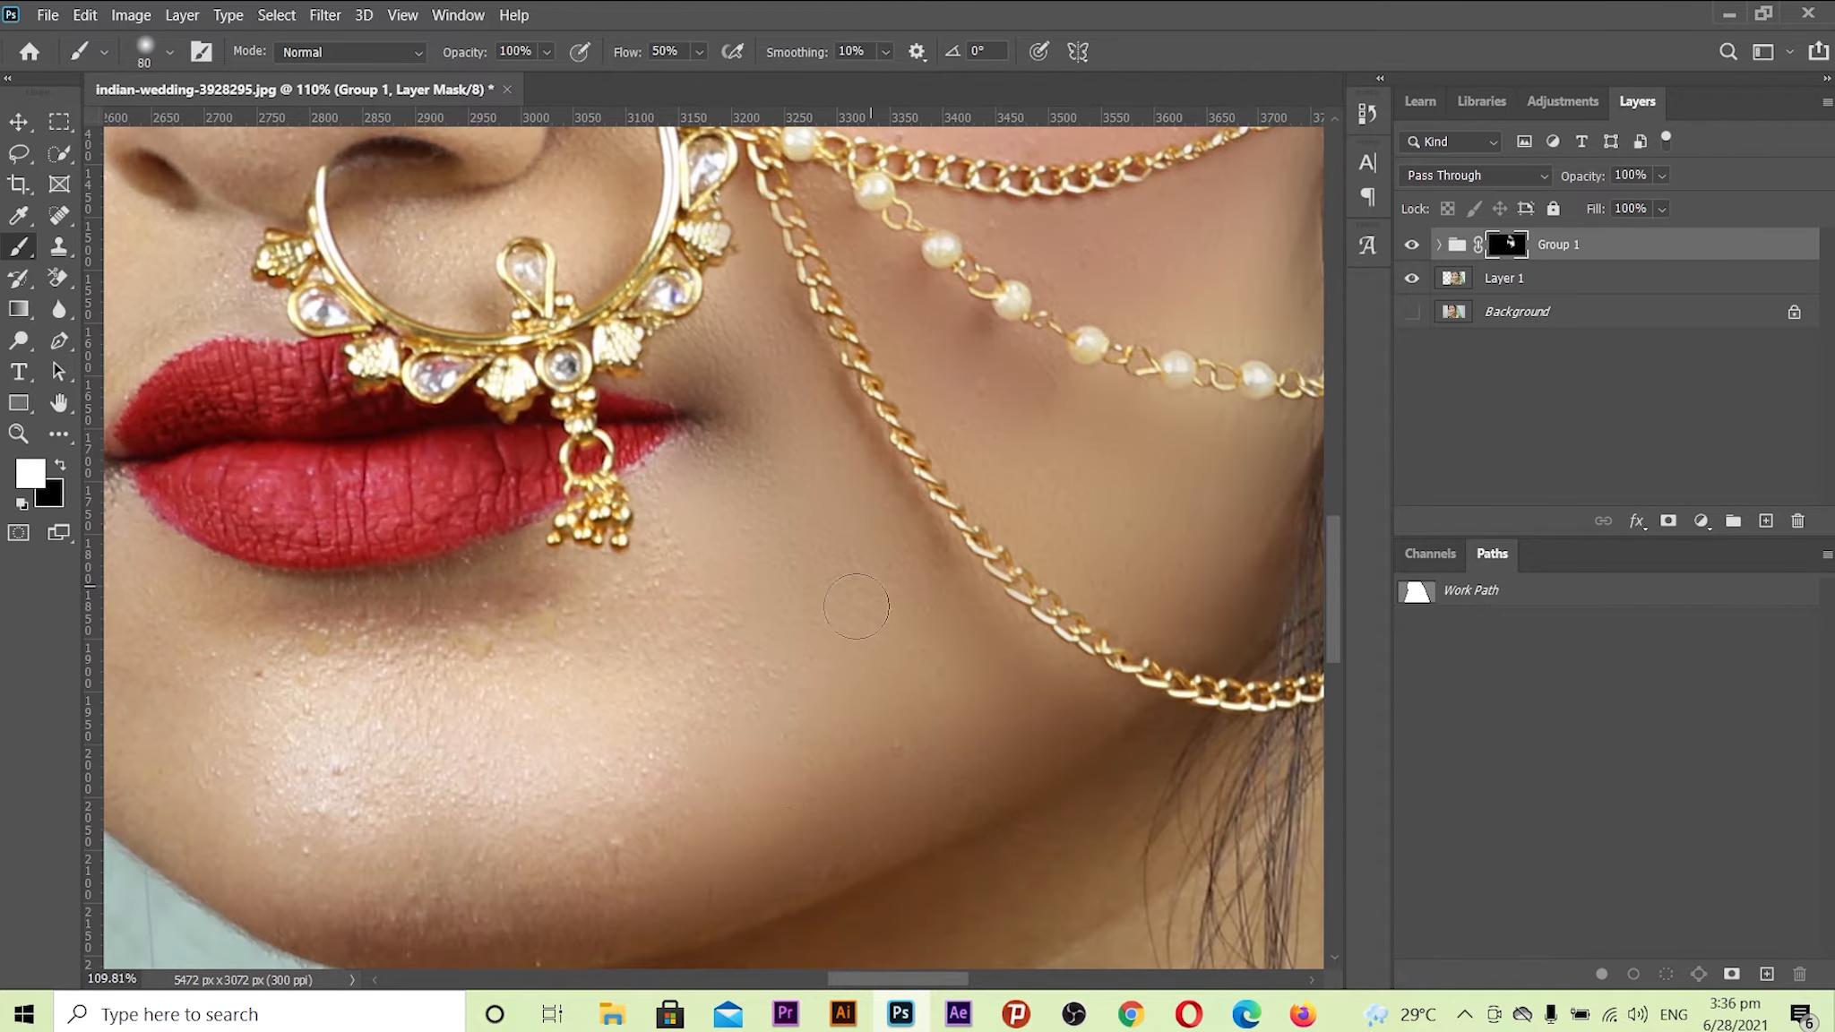
mouse_move(660, 545)
left_mouse_down()
mouse_move(590, 576)
mouse_move(558, 808)
left_mouse_up()
mouse_move(448, 779)
left_mouse_down()
mouse_move(810, 774)
mouse_move(776, 788)
left_mouse_up()
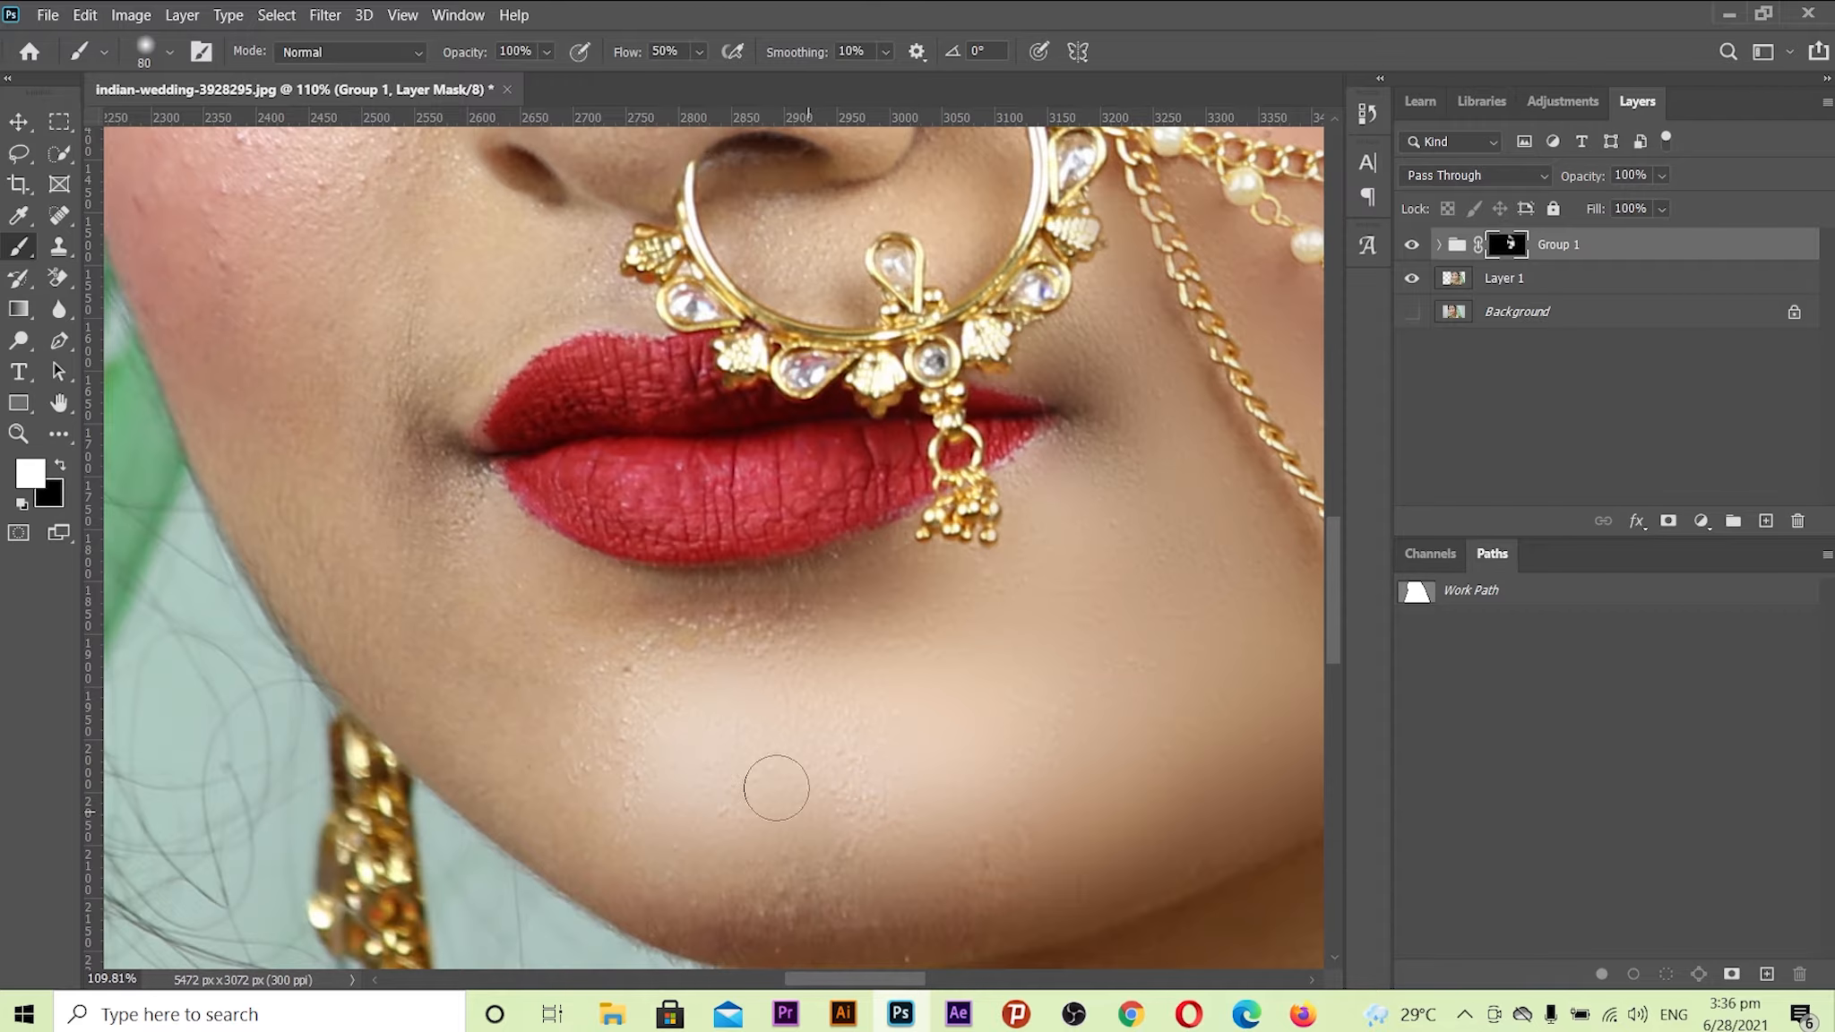
left_click_drag(939, 849, 976, 696)
left_click_drag(1003, 775, 699, 777)
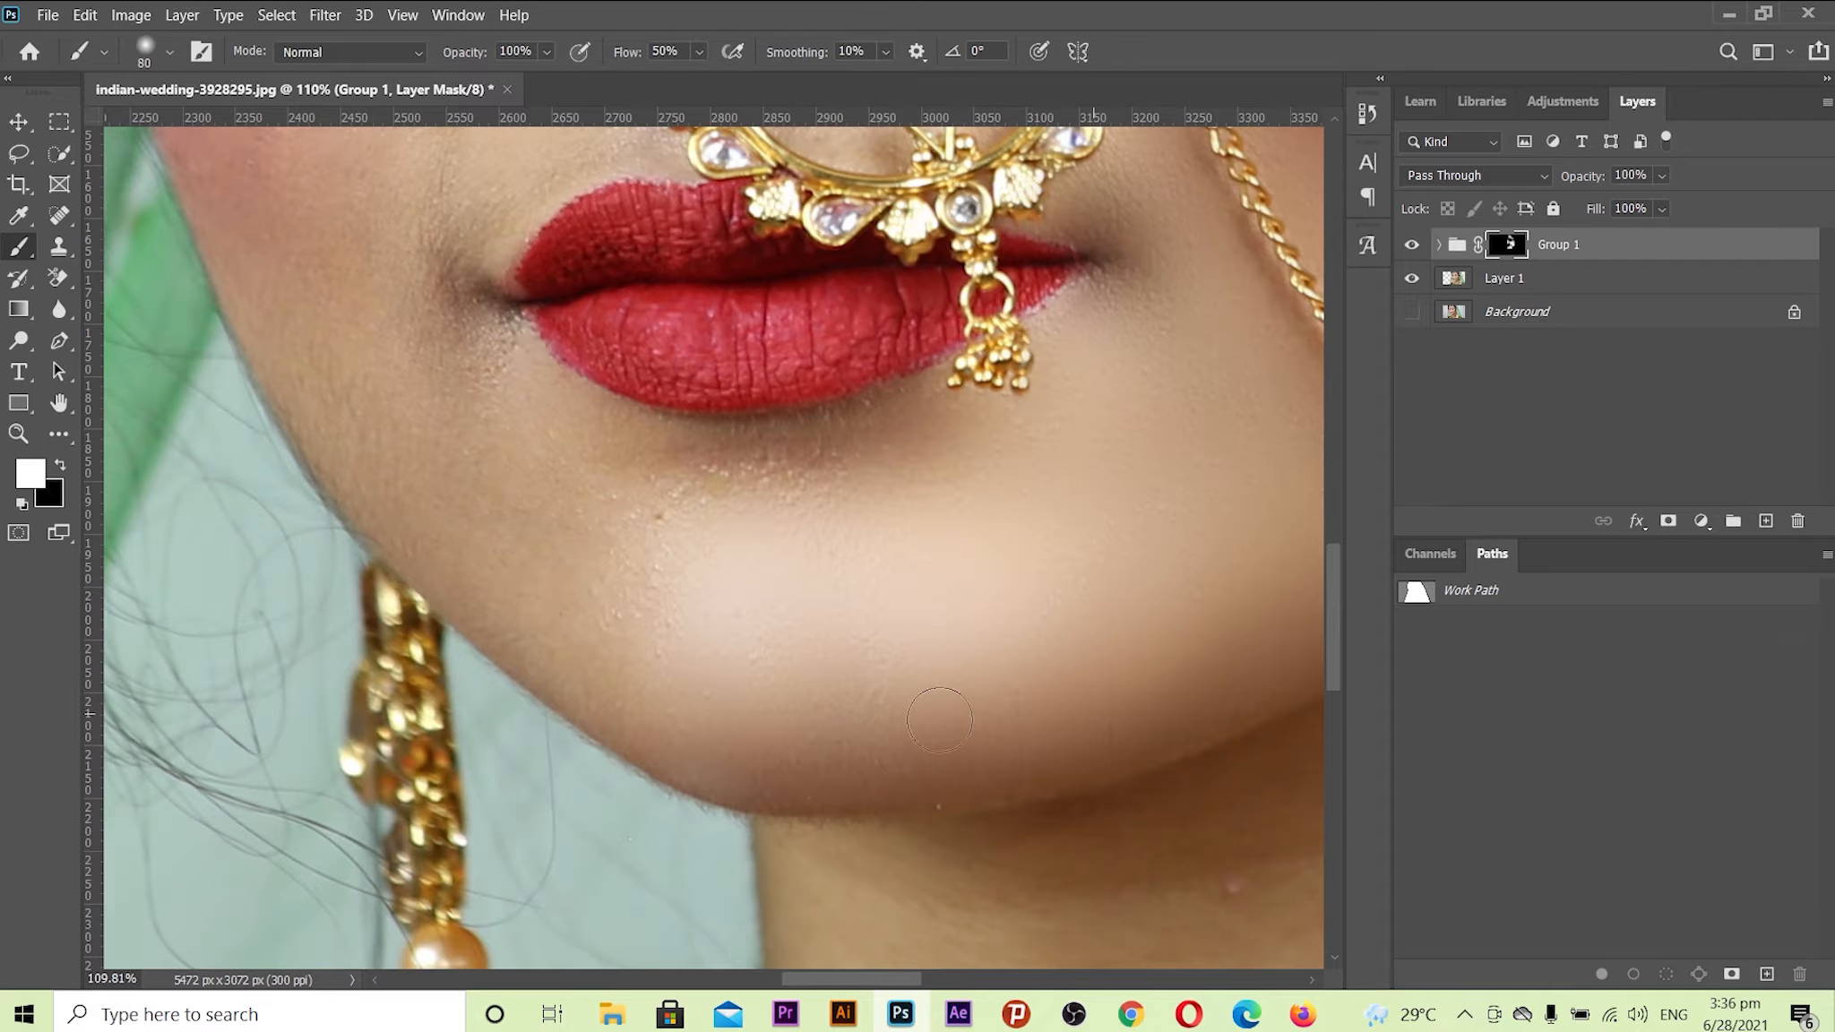
left_click_drag(689, 506, 717, 650)
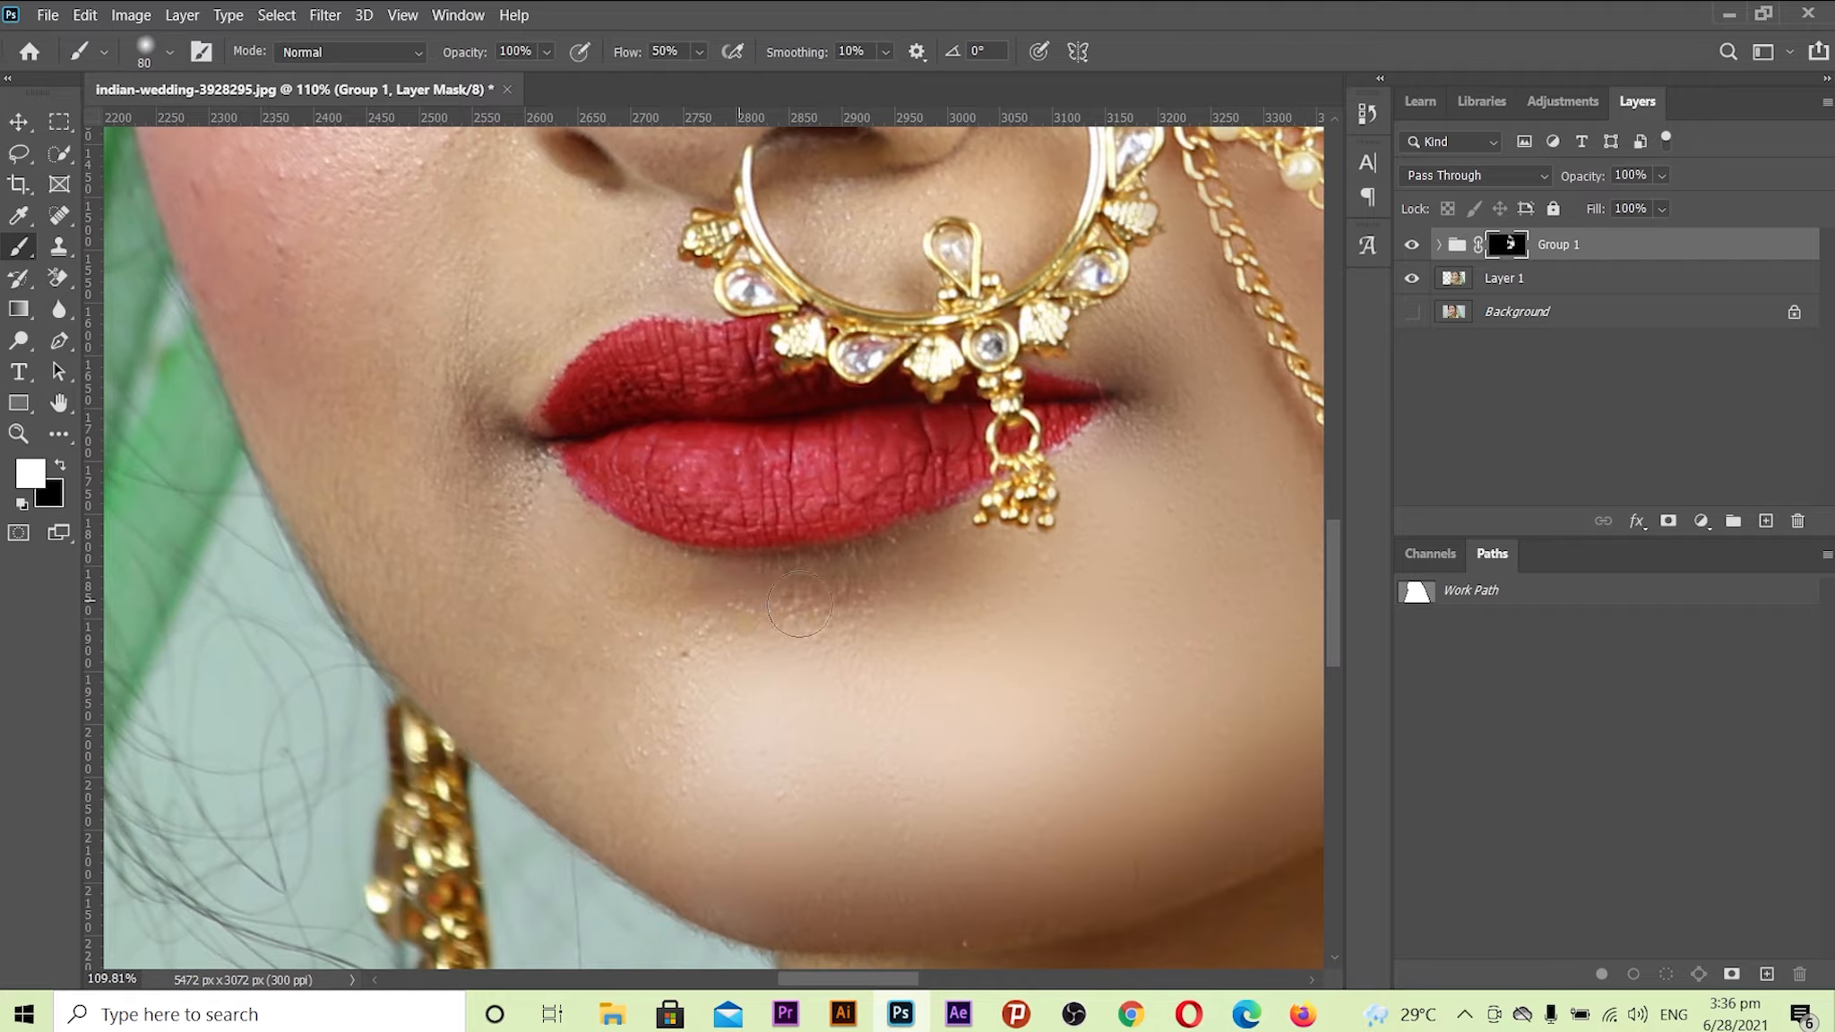
- Smooth the skin around the mouth and beneath the nose on the group mask, using a smaller brush for tight areas
left_click_drag(975, 428, 882, 451)
left_click_drag(1041, 323, 898, 564)
left_click_drag(873, 439, 926, 480)
left_click_drag(582, 601, 533, 602)
mouse_move(465, 292)
left_mouse_down()
mouse_move(607, 380)
mouse_move(625, 459)
left_mouse_up()
mouse_move(896, 717)
left_mouse_down()
mouse_move(727, 354)
mouse_move(684, 573)
mouse_move(428, 365)
mouse_move(507, 652)
mouse_move(527, 481)
left_mouse_up()
key("bracketleft")
key("bracketleft")
mouse_move(736, 493)
left_mouse_down()
mouse_move(809, 254)
mouse_move(905, 533)
left_mouse_up()
- Undo the stray mask stroke and smooth the remaining cheek along the face edge, adapting the brush size
left_click_drag(412, 603, 259, 680)
key("ctrl+z")
mouse_move(212, 538)
left_mouse_down()
mouse_move(215, 760)
mouse_move(232, 788)
left_mouse_up()
key("bracketleft")
key("bracketleft")
key("bracketleft")
key("bracketleft")
key("bracketright")
key("bracketright")
key("bracketright")
key("bracketright")
key("bracketright")
key("bracketright")
left_click_drag(210, 542, 225, 691)
key("bracketleft")
key("bracketleft")
key("bracketleft")
key("bracketleft")
key("bracketleft")
- Smooth the forehead around the hanging jewel and between the eyebrows on the mask with a 35 to 50 px brush
mouse_move(515, 560)
left_mouse_down()
mouse_move(740, 600)
mouse_move(815, 644)
mouse_move(833, 626)
mouse_move(937, 635)
left_mouse_up()
key("bracketright")
key("bracketright")
left_click_drag(936, 502, 962, 540)
left_click_drag(1317, 626, 761, 587)
mouse_move(961, 605)
left_mouse_down()
mouse_move(1084, 528)
mouse_move(1316, 435)
left_mouse_up()
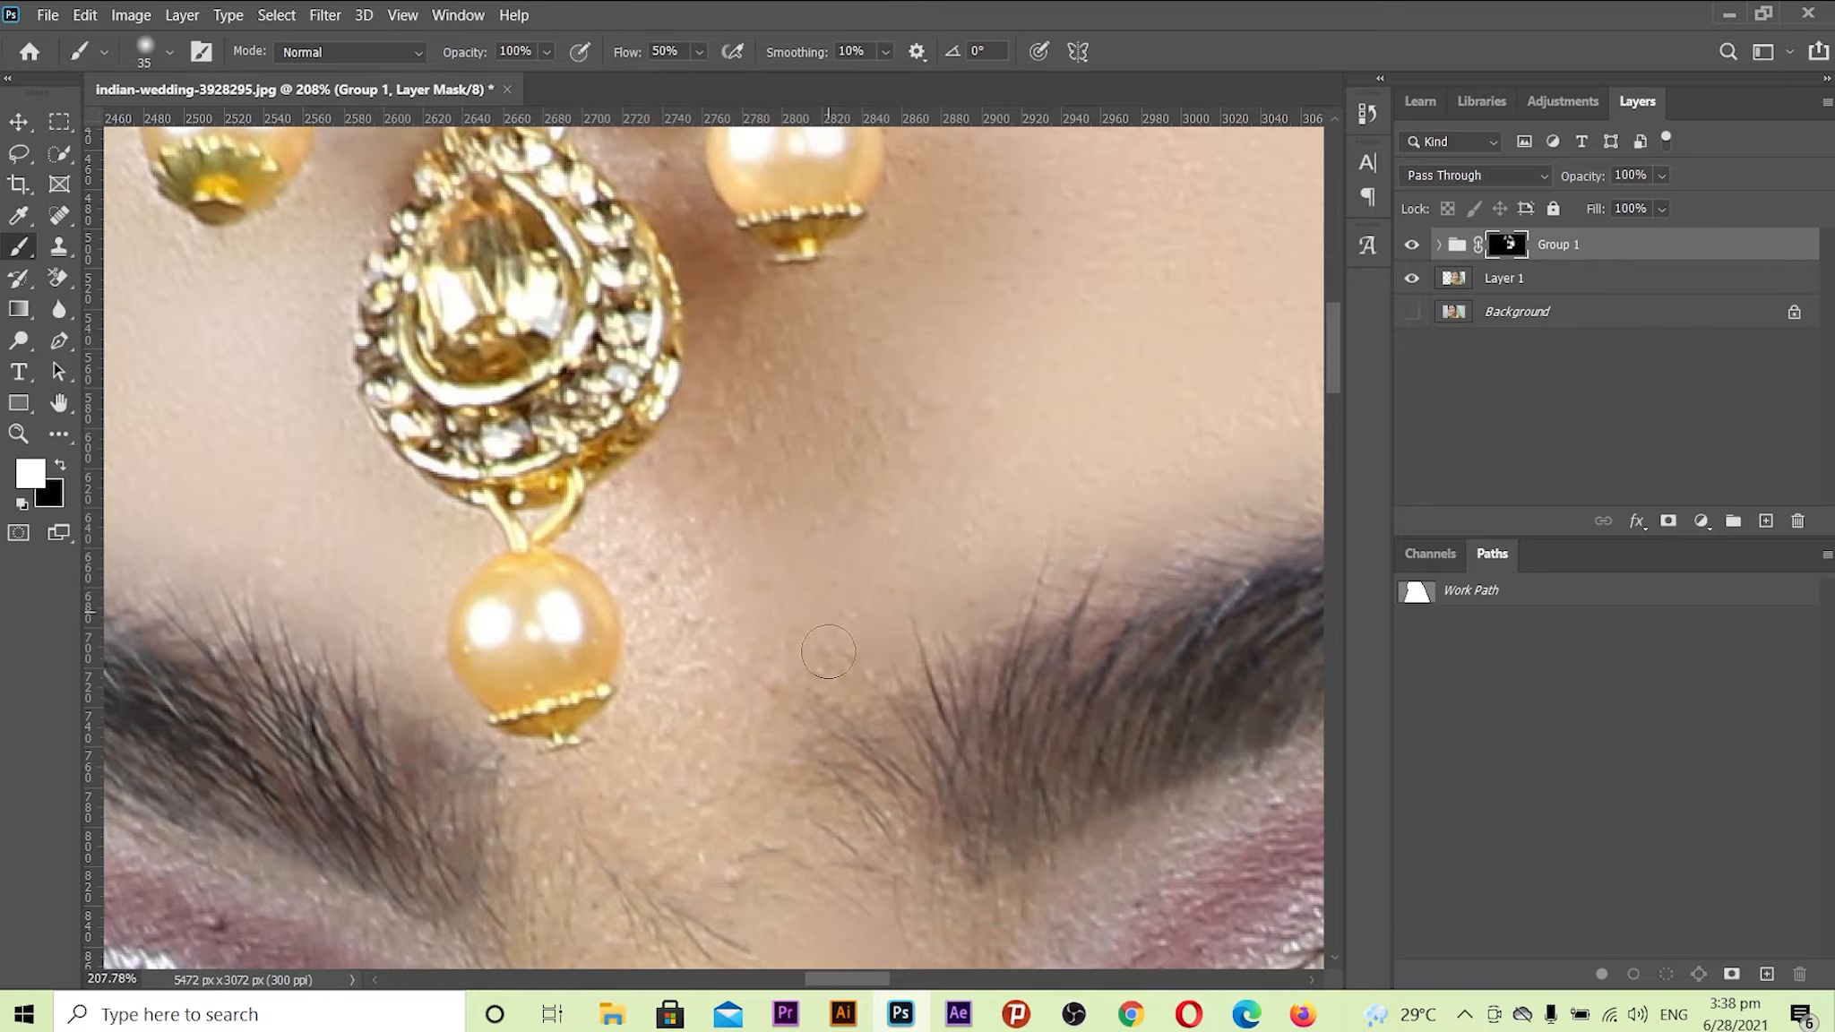
left_click_drag(757, 492, 732, 505)
mouse_move(659, 596)
left_mouse_down()
mouse_move(683, 841)
mouse_move(635, 501)
left_mouse_up()
mouse_move(574, 650)
left_mouse_down()
mouse_move(561, 812)
mouse_move(733, 683)
left_mouse_up()
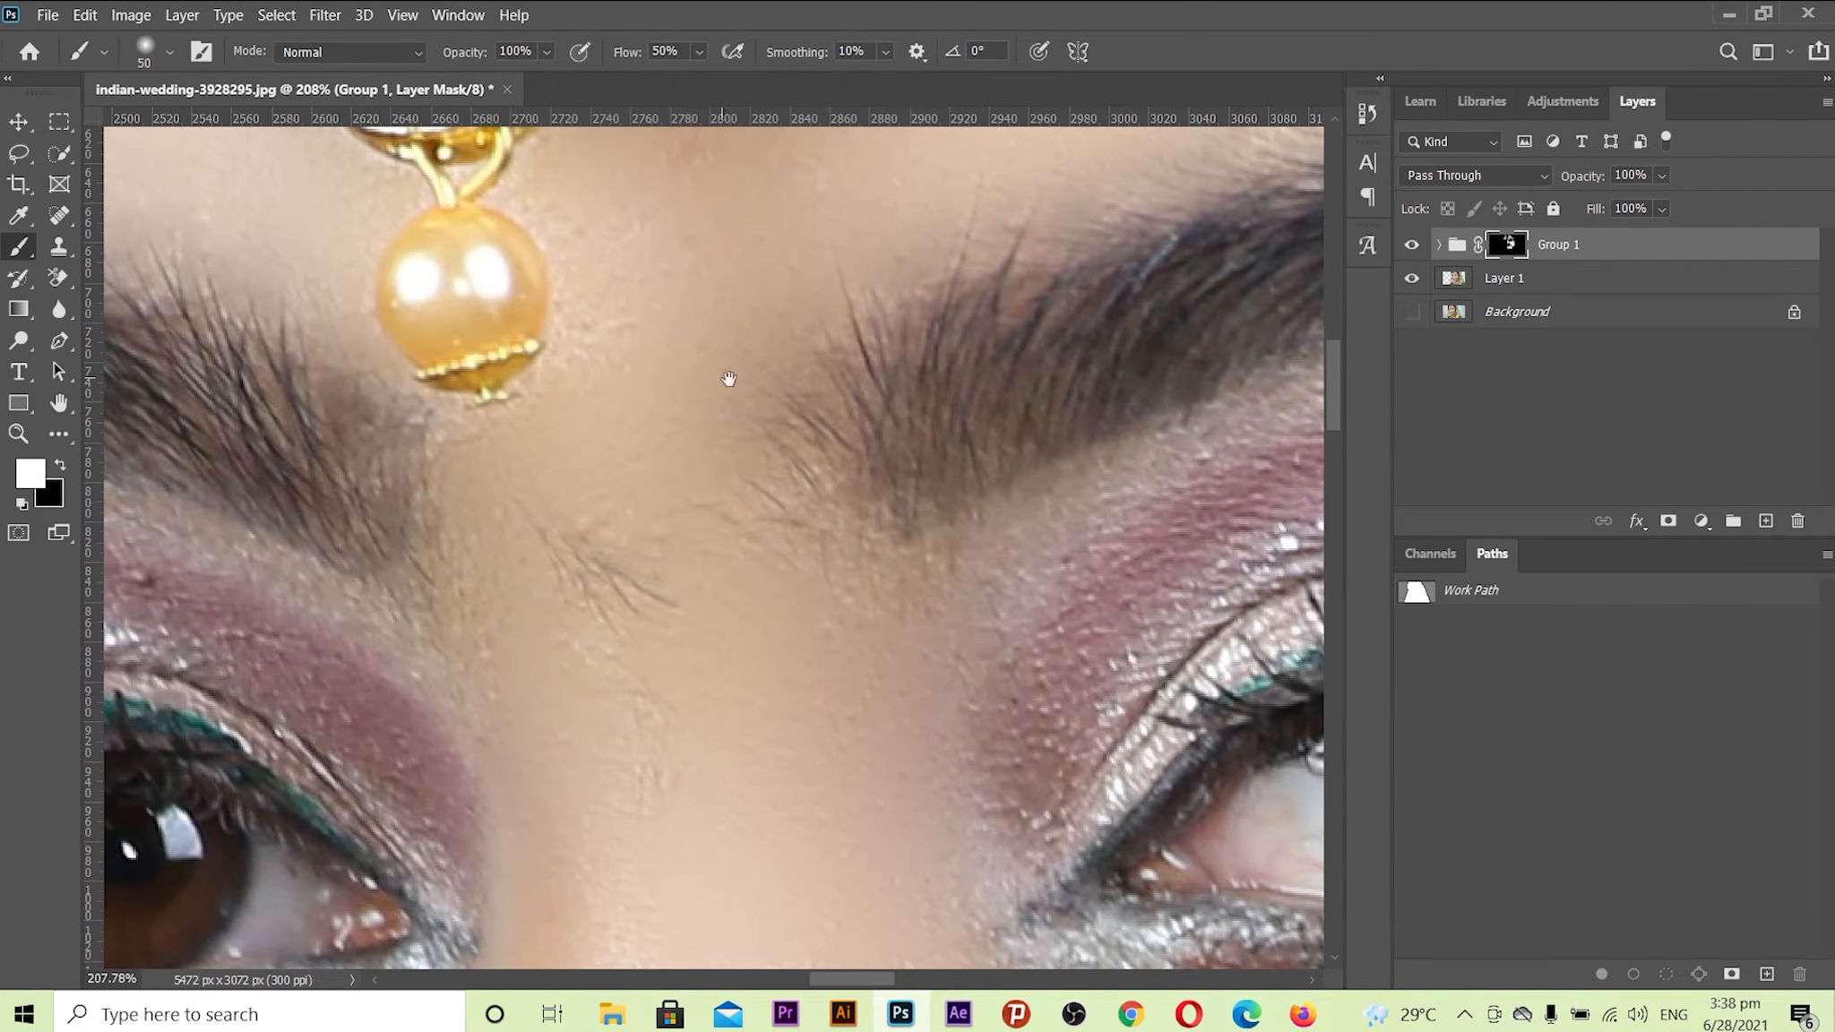
scroll(729, 381, "down", 3)
left_click_drag(729, 381, 883, 829)
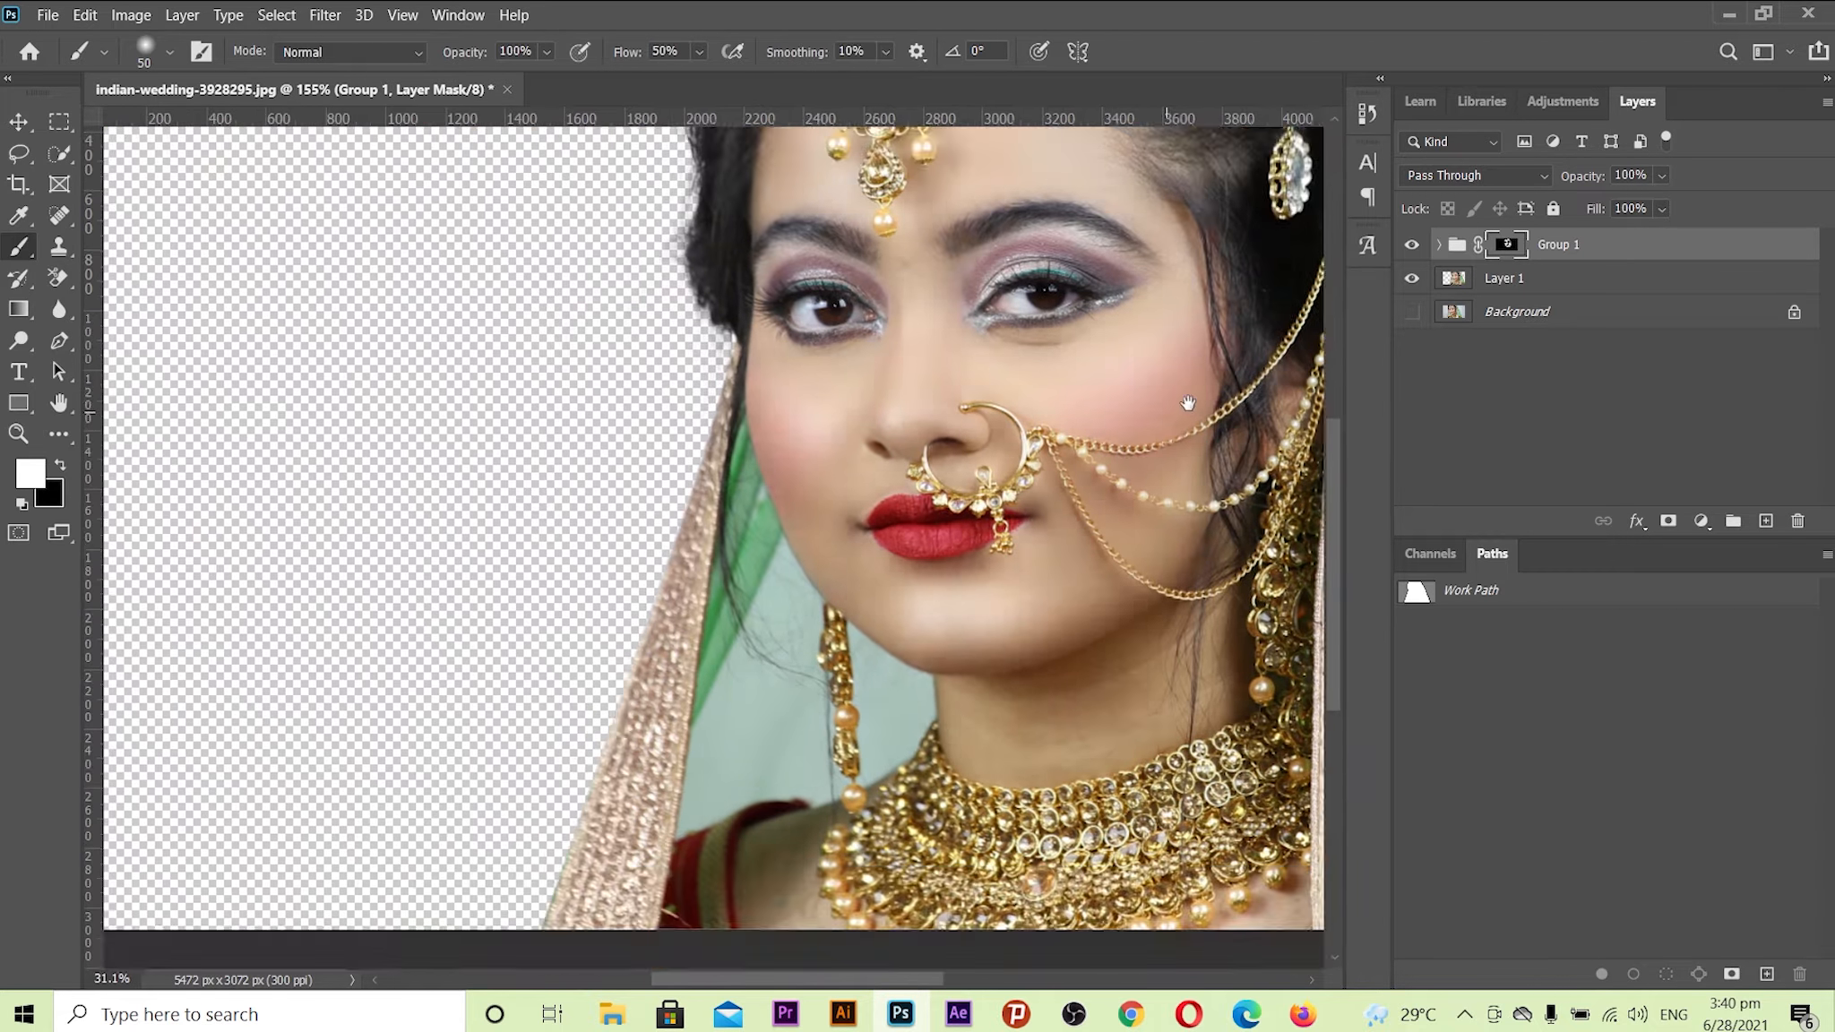
- Paint the smoothing in over the neck between the chin and the necklace with a 90 px brush
scroll(1111, 690, "up", 10)
left_click_drag(1058, 654, 946, 565)
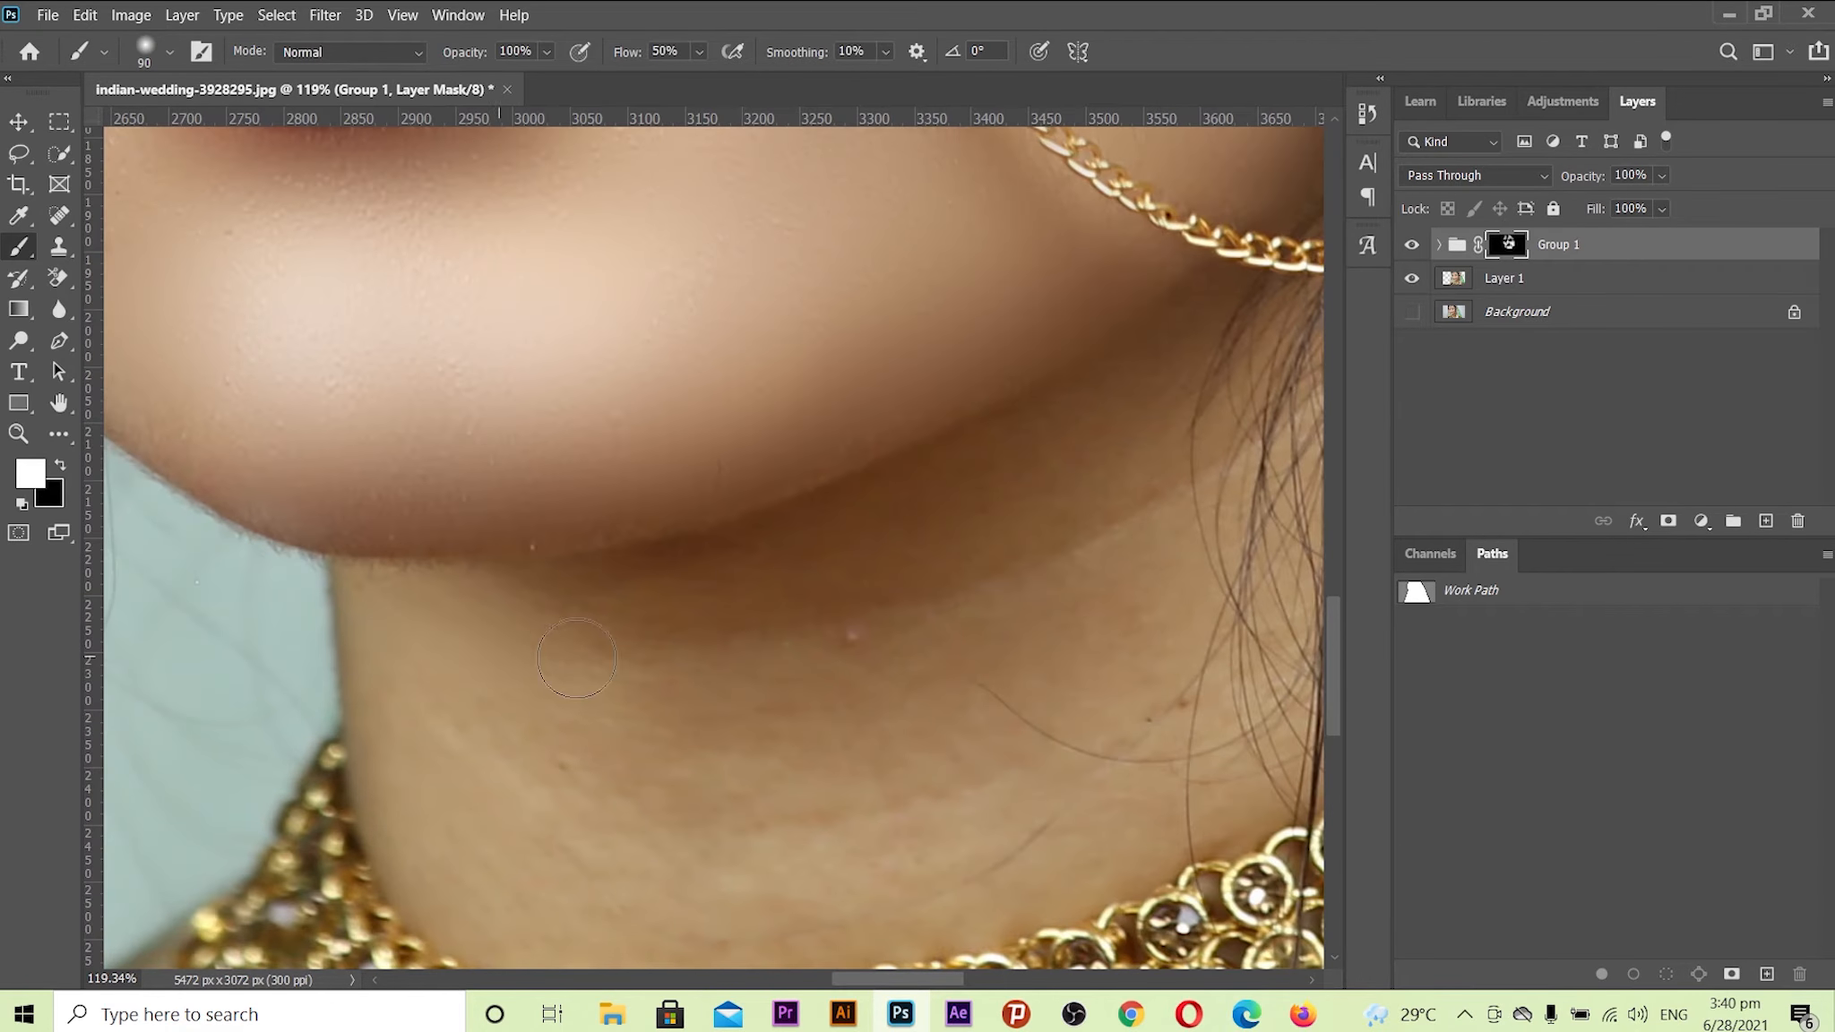
left_click_drag(573, 752, 381, 788)
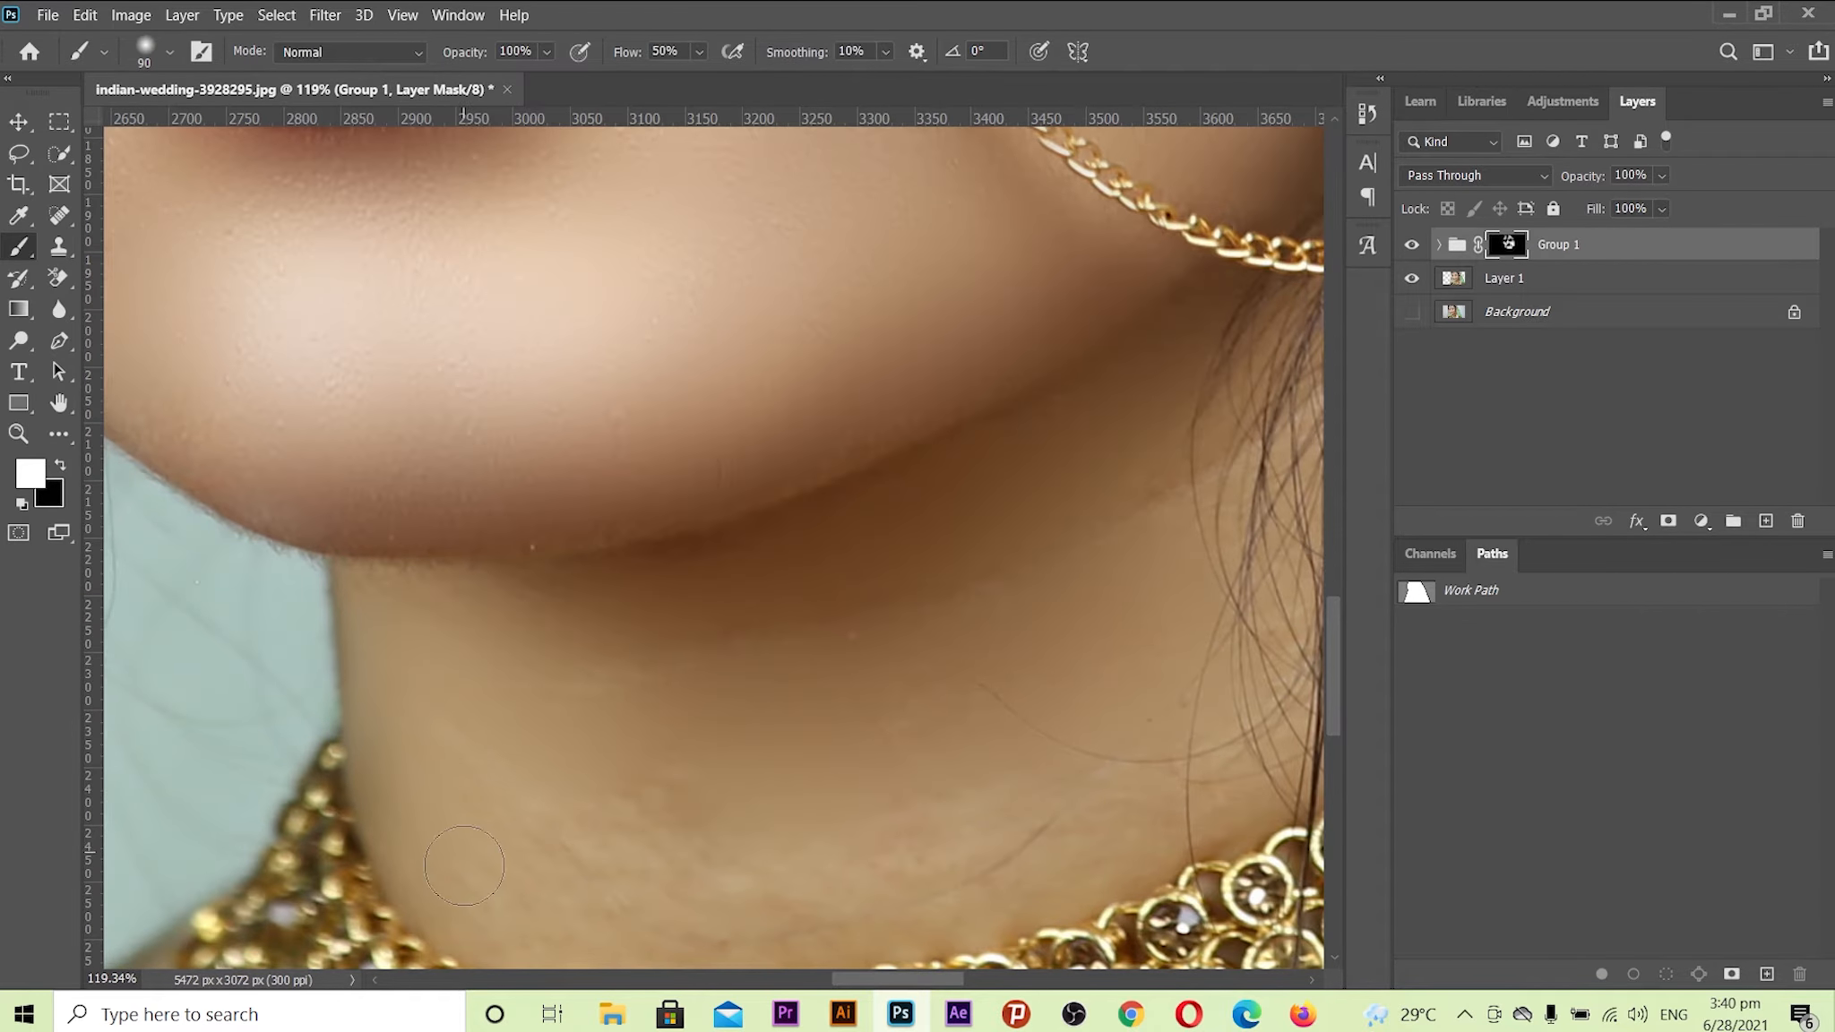
left_click_drag(806, 762, 733, 489)
left_click_drag(1026, 559, 1174, 528)
left_click_drag(1267, 480, 1282, 385)
left_click_drag(1003, 393, 717, 483)
left_click_drag(517, 649, 516, 496)
left_click_drag(1274, 801, 974, 664)
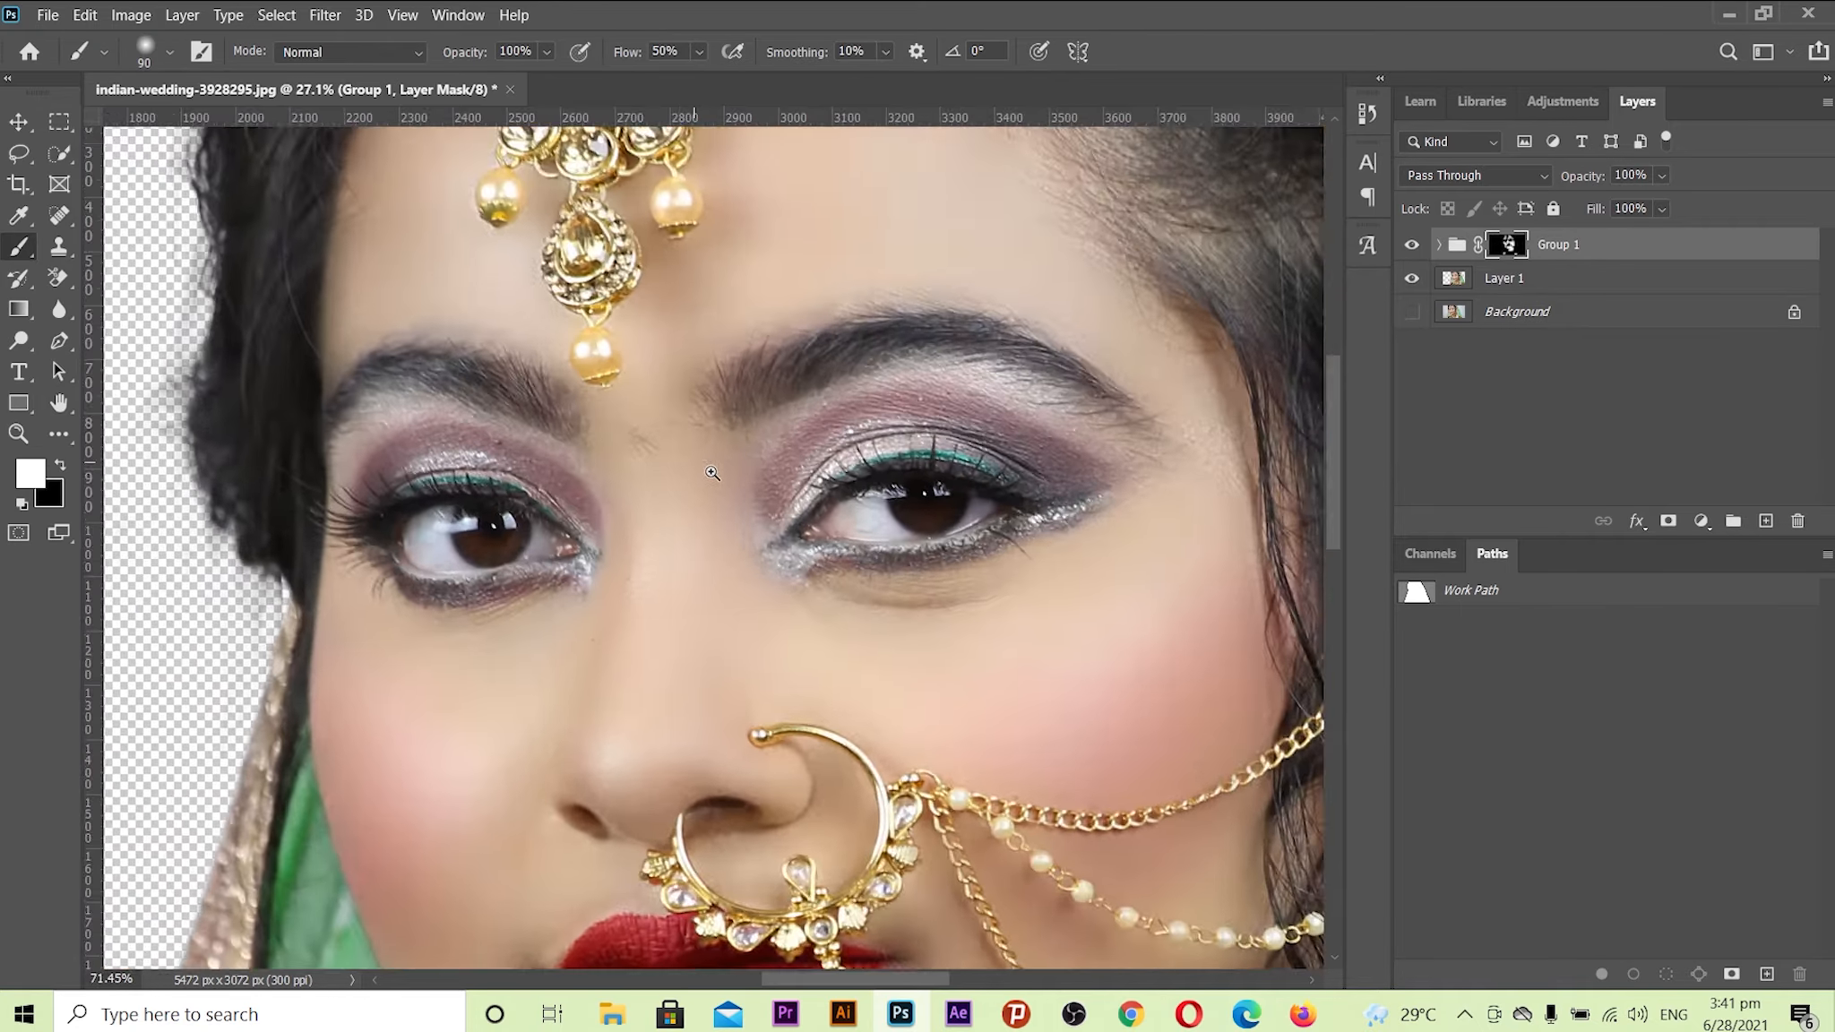
scroll(1086, 514, "up", 2)
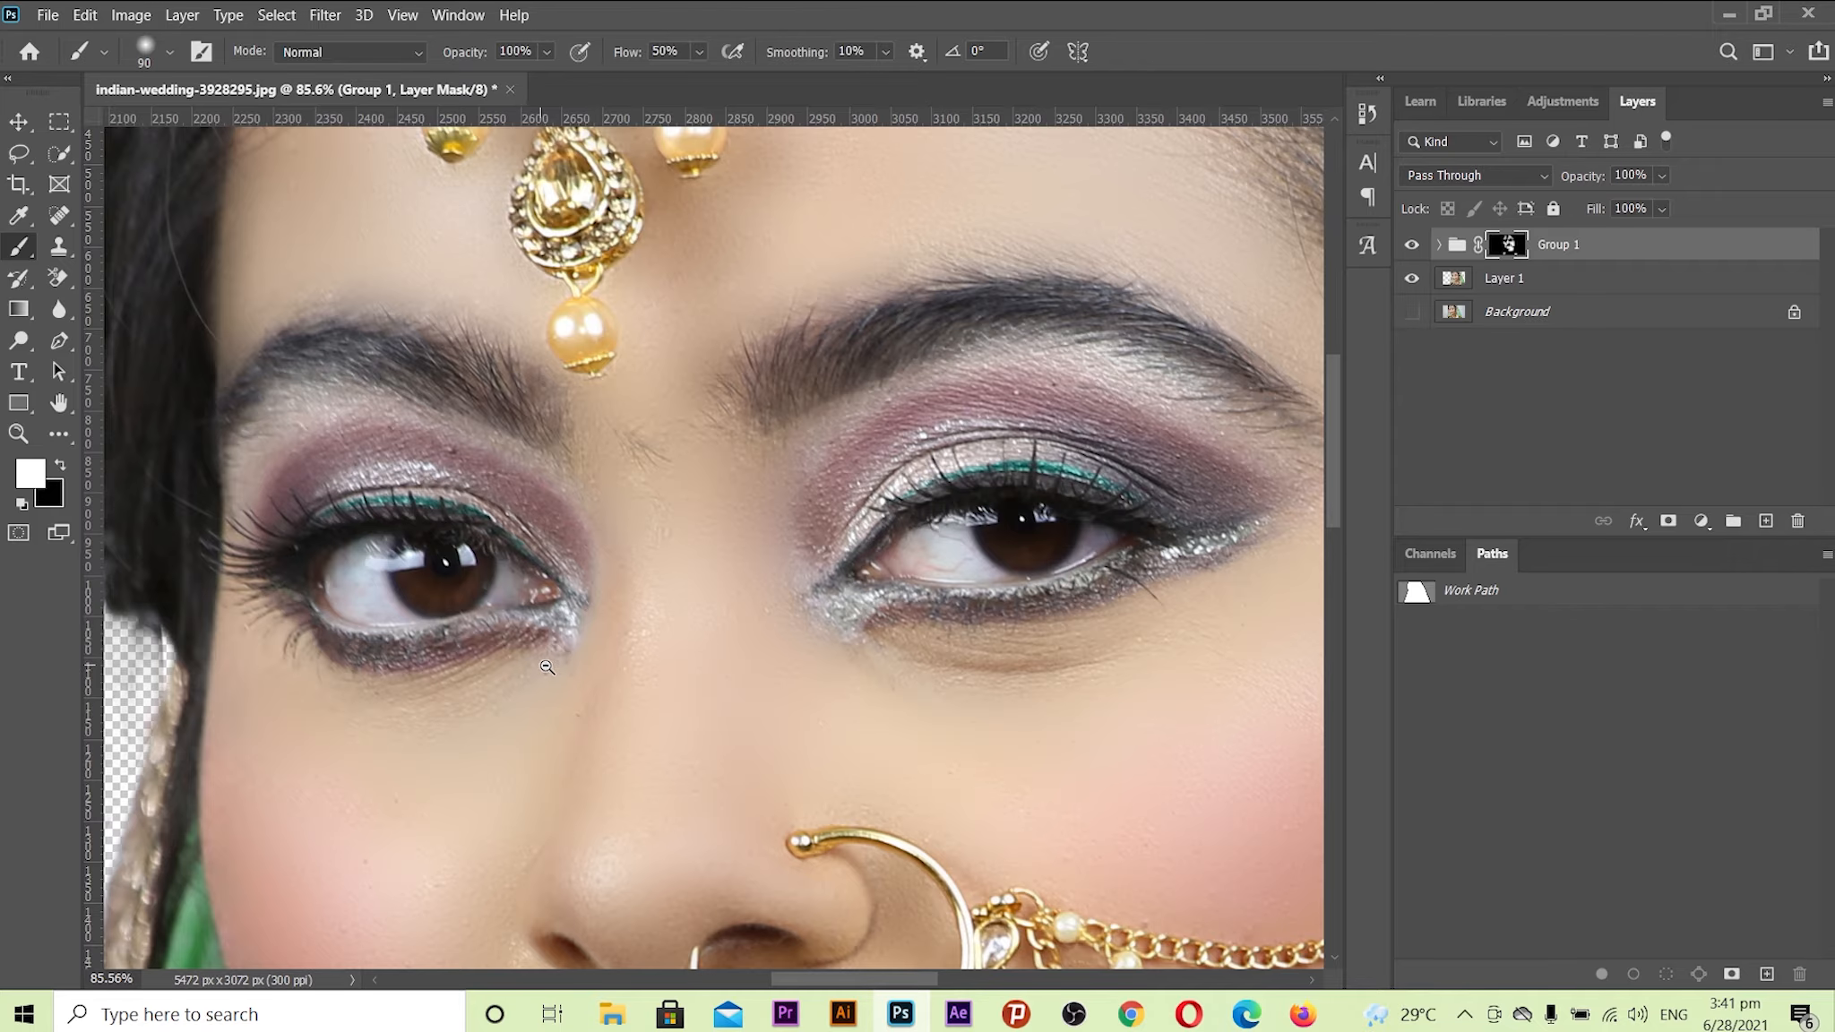
- Retouch the skin beneath the inner corner of the image's left eye on Layer 1 with a 45 px Clone Stamp
scroll(545, 666, "up", 1)
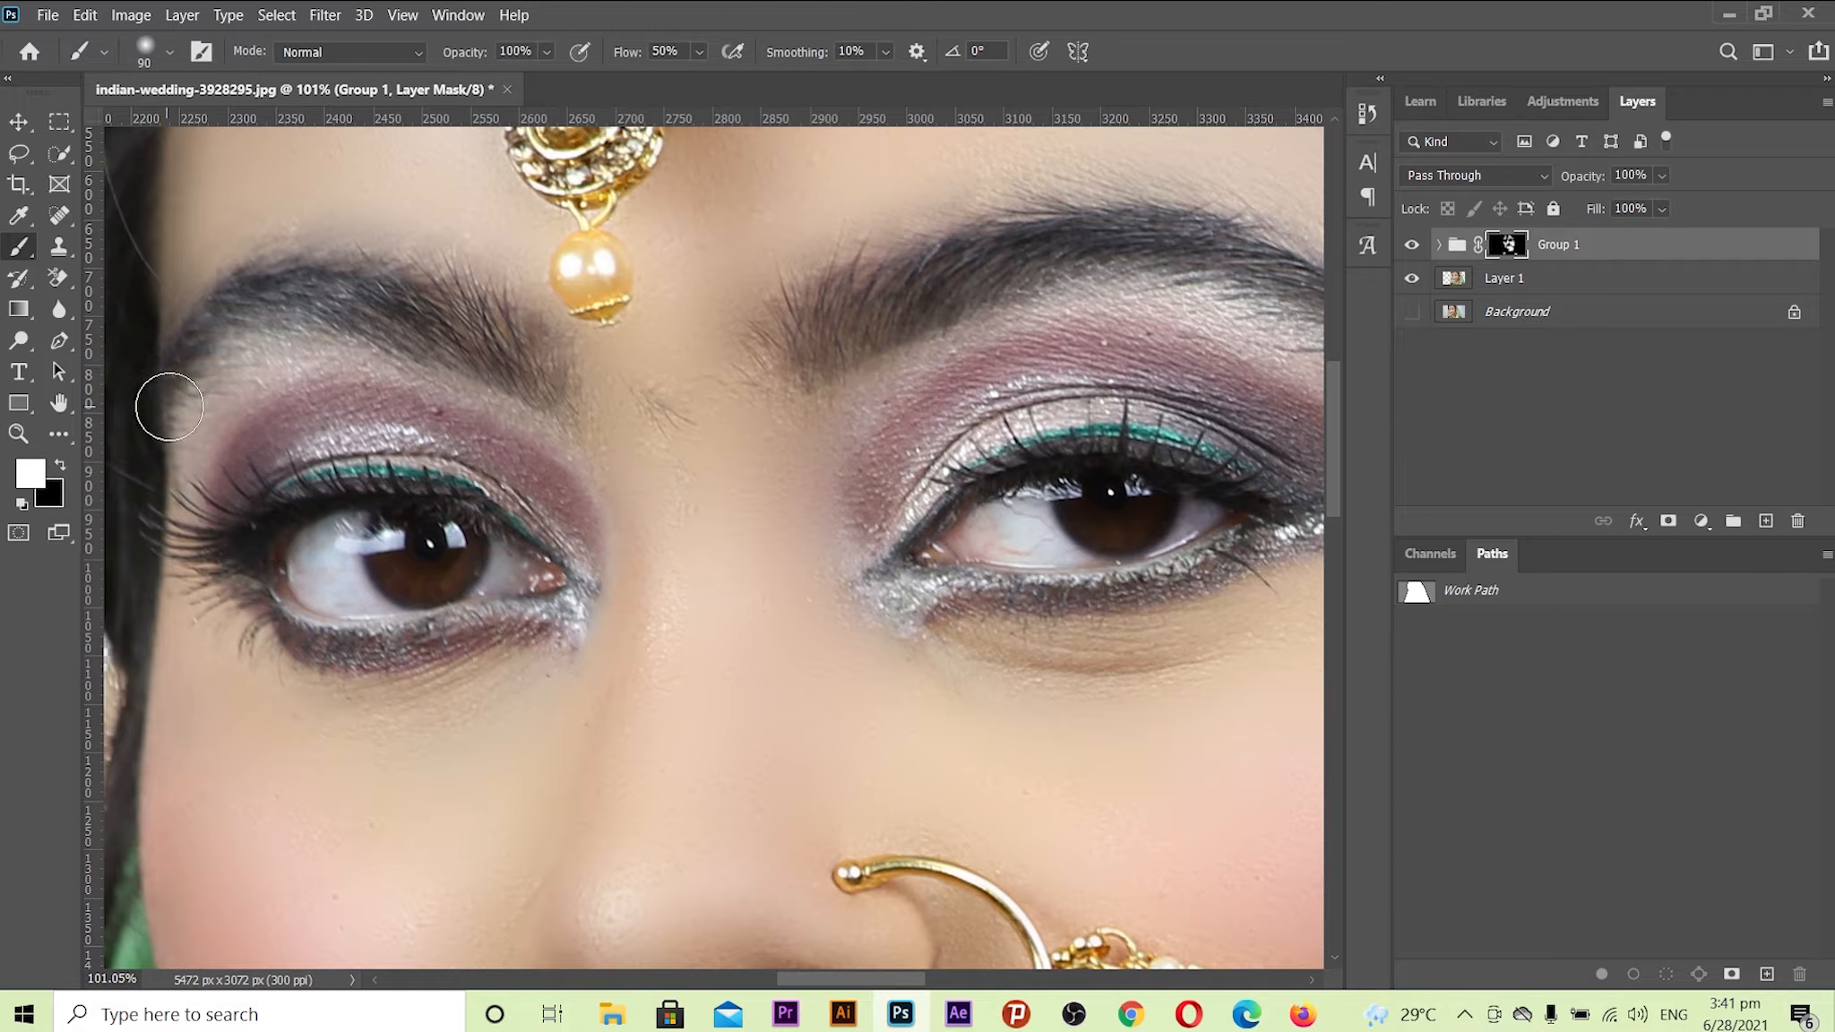
key("s")
right_click(59, 247)
left_click(143, 249)
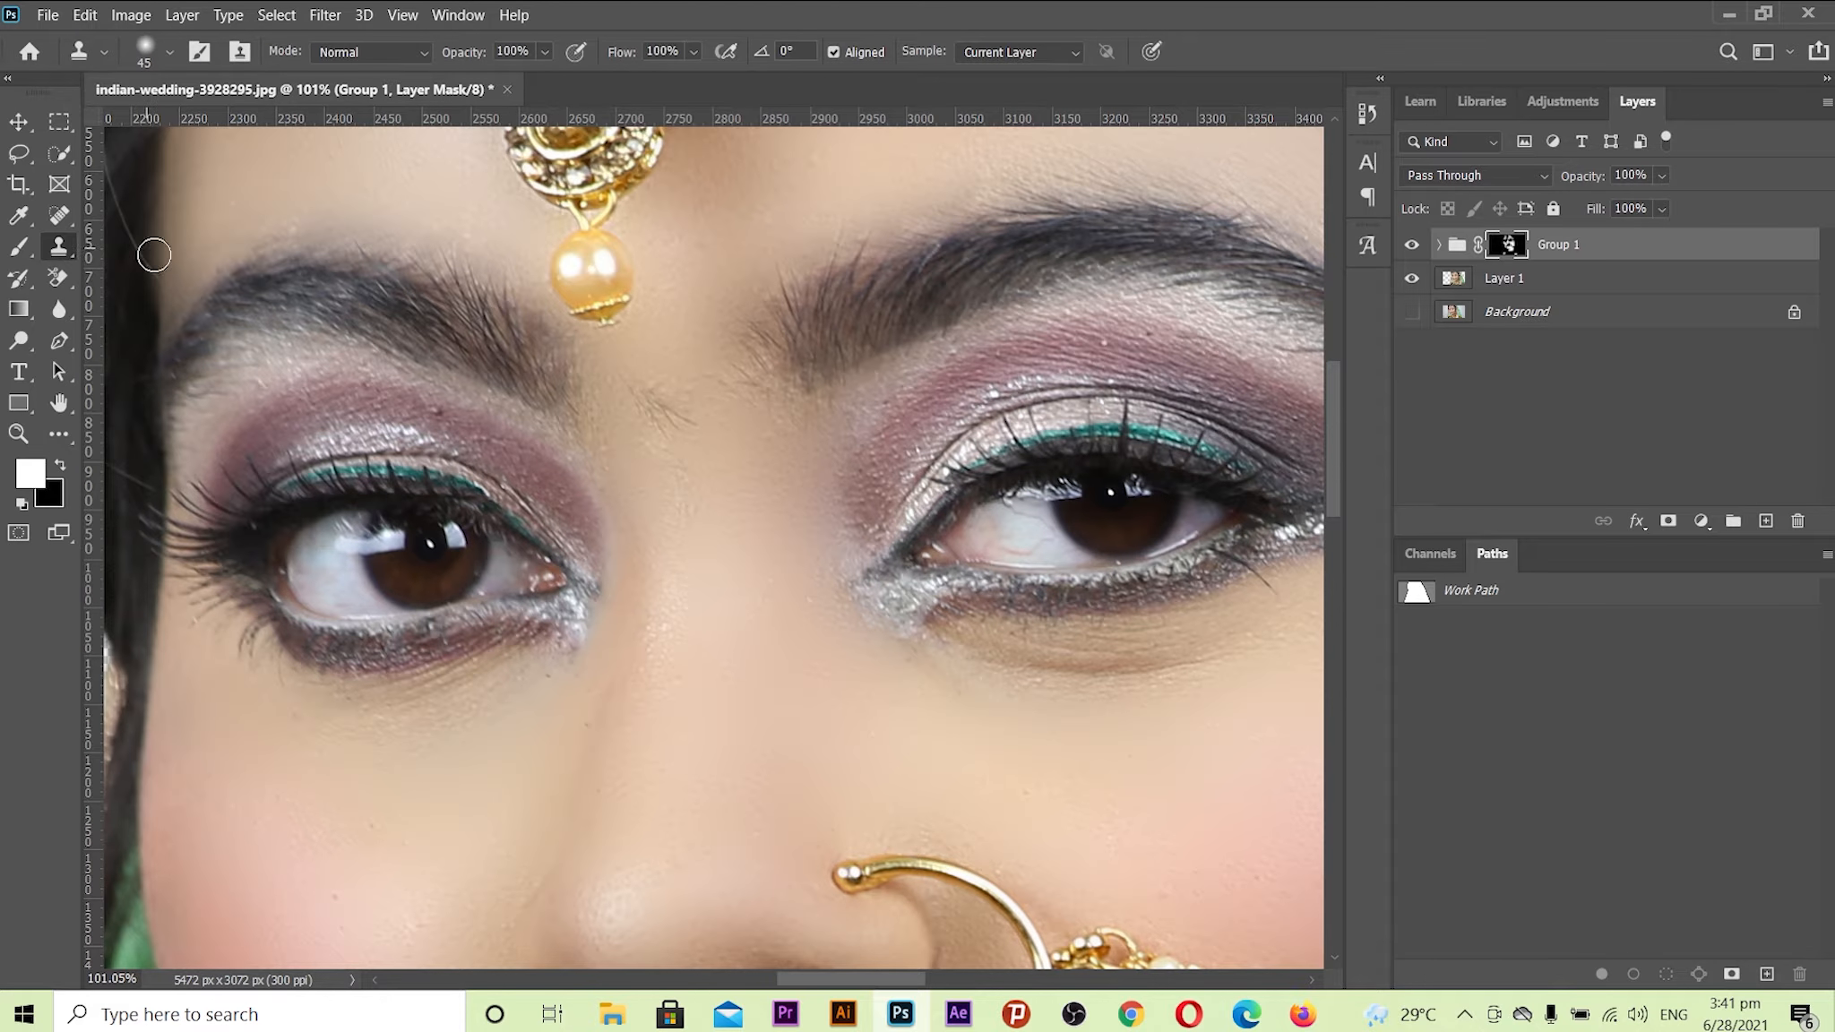
scroll(576, 667, "up", 1)
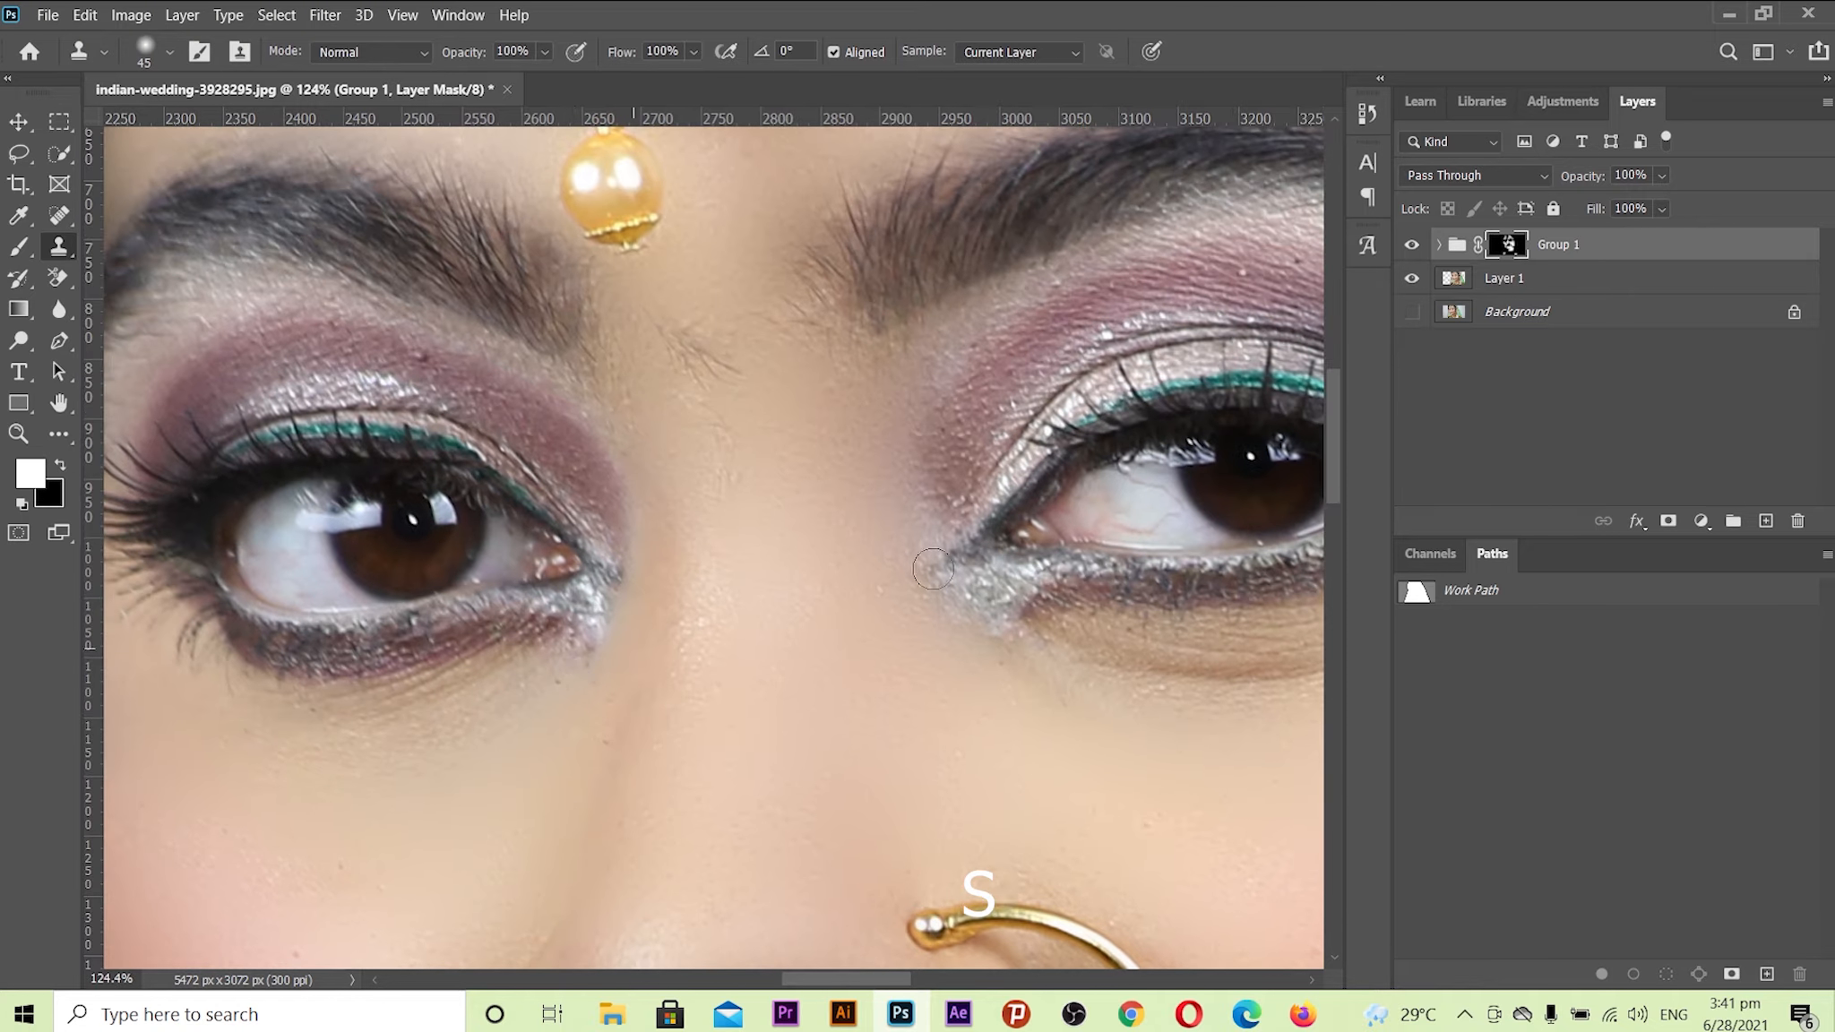
left_click(1508, 283)
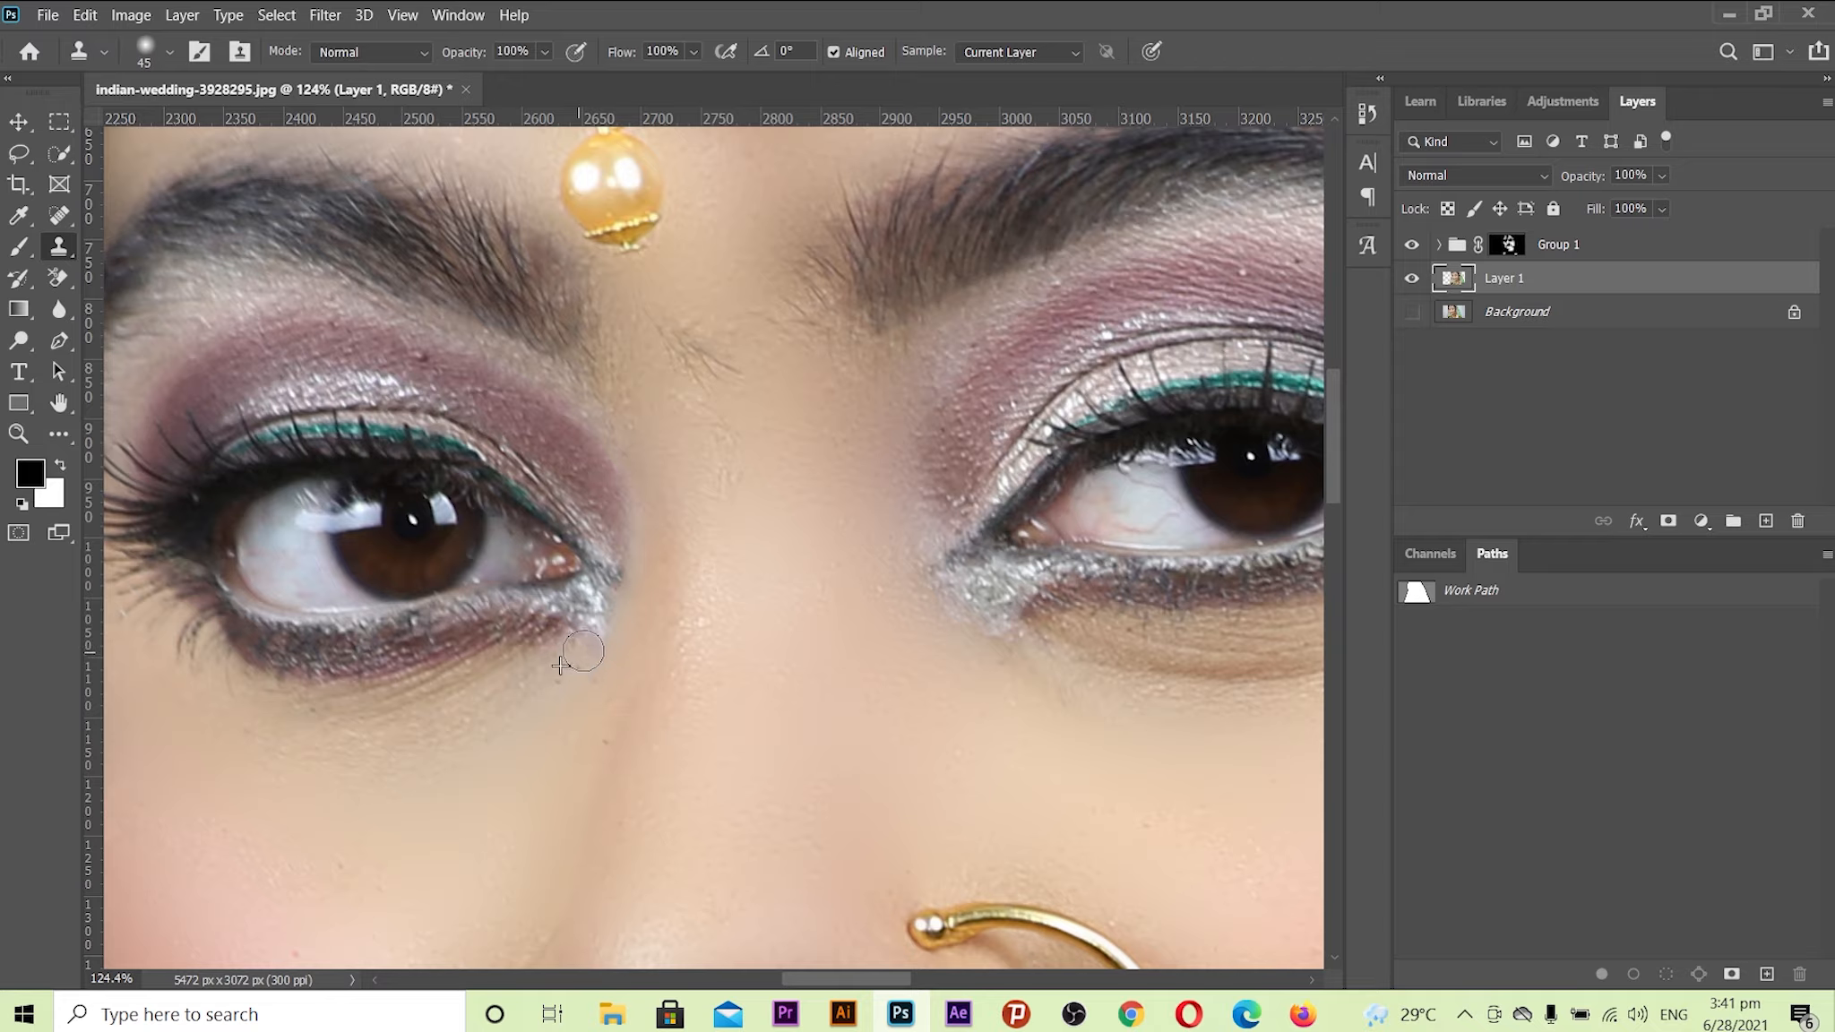
left_click(587, 636)
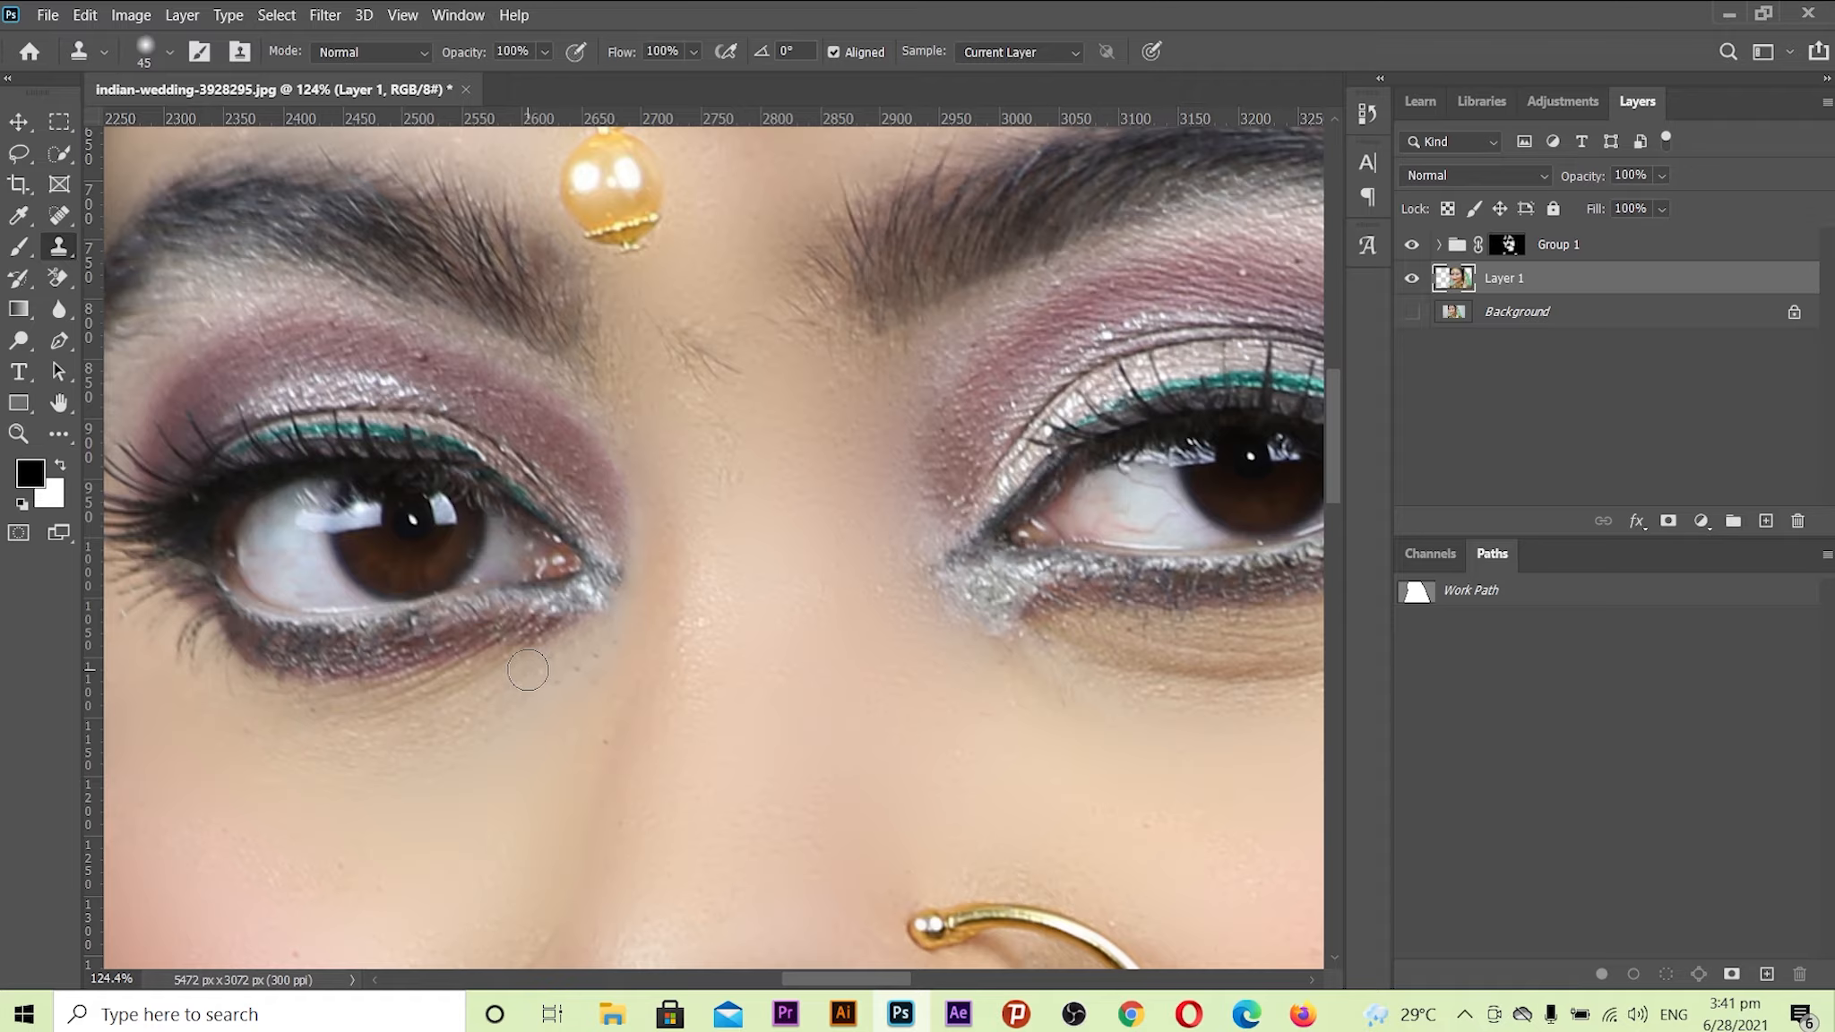
left_click(541, 655)
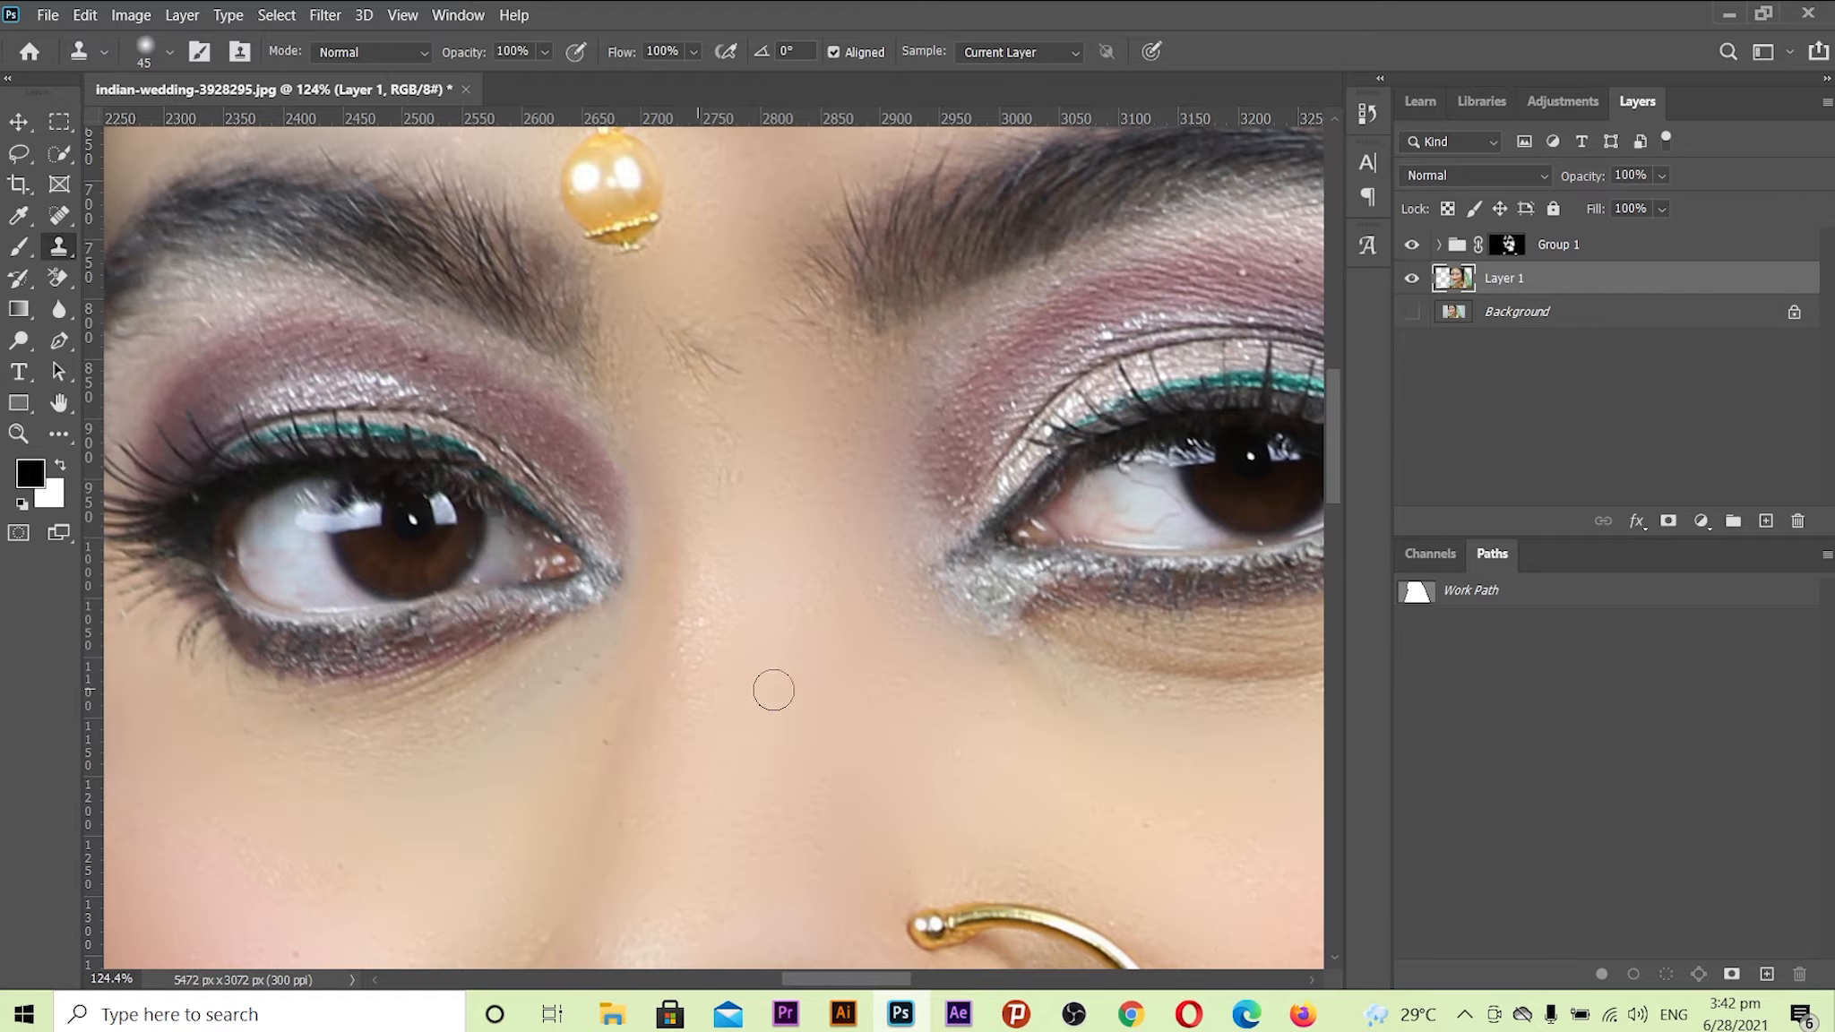
- Clone clean skin over the area beneath the inner corner of the image's right eye on Layer 1
mouse_move(996, 698)
left_mouse_down()
mouse_move(817, 690)
mouse_move(791, 666)
left_mouse_up()
left_click(800, 672, "alt")
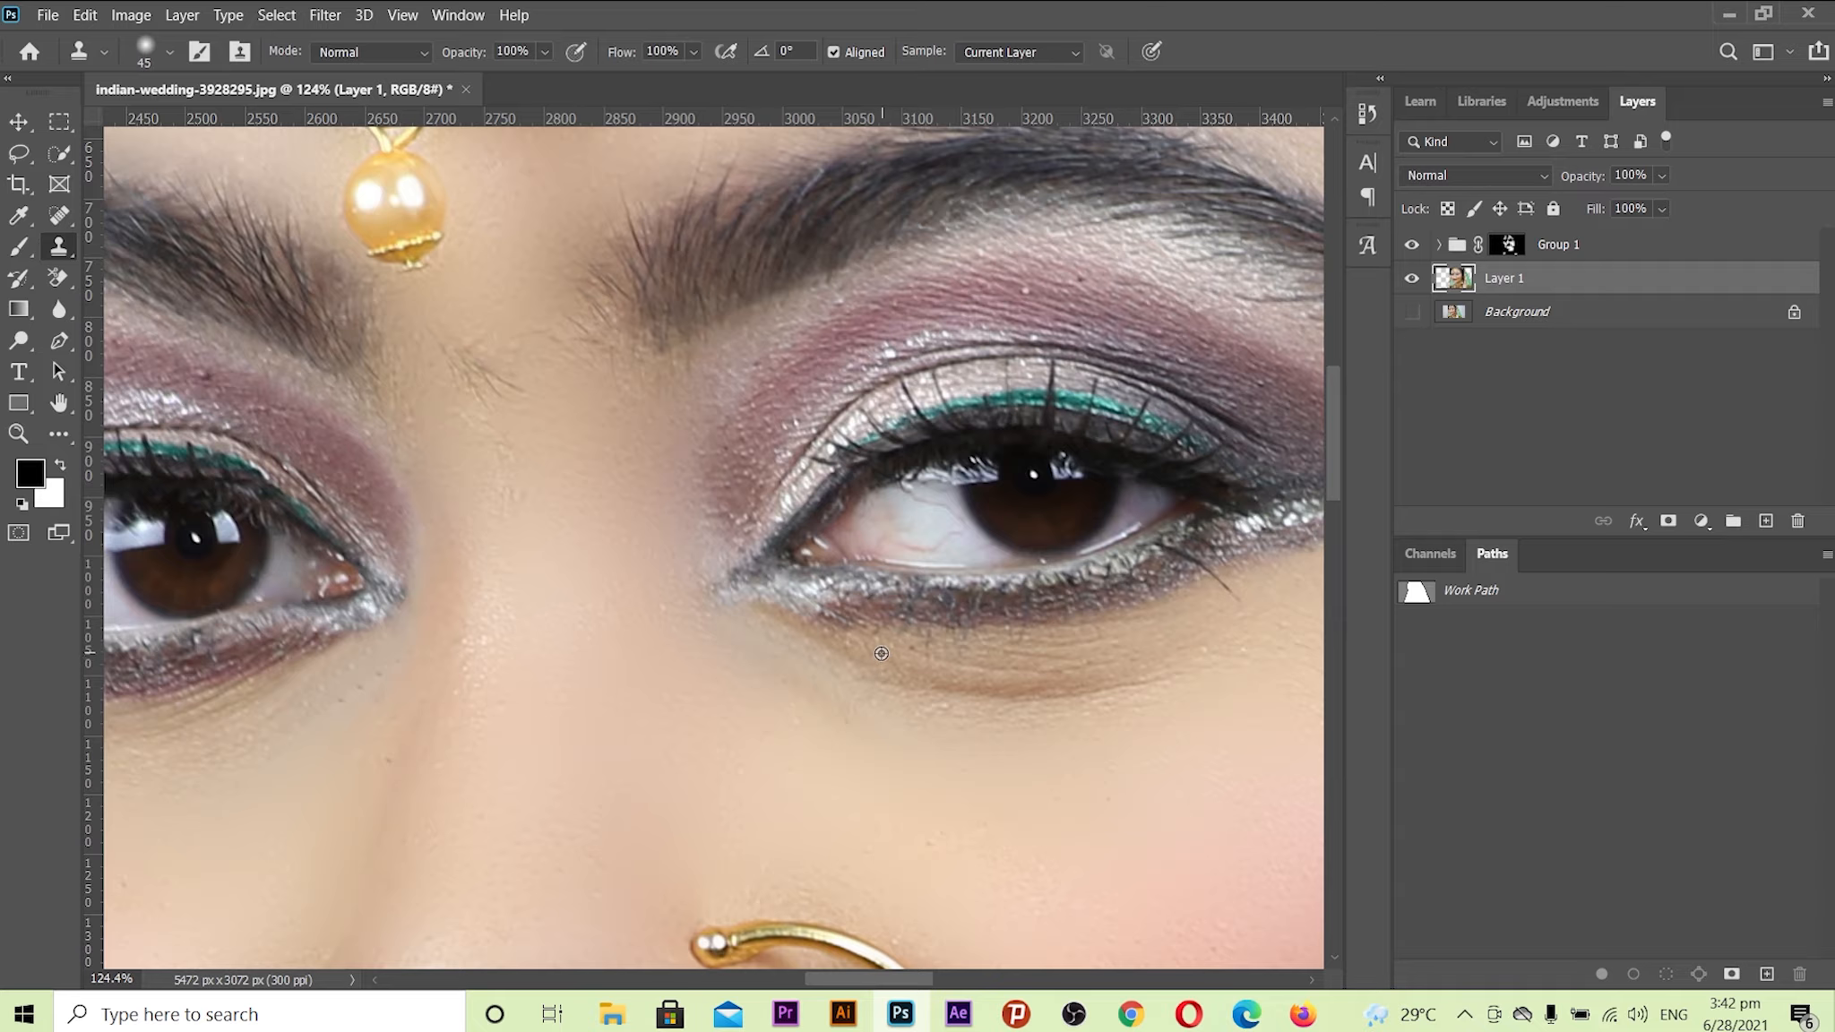
left_click_drag(874, 708, 734, 695)
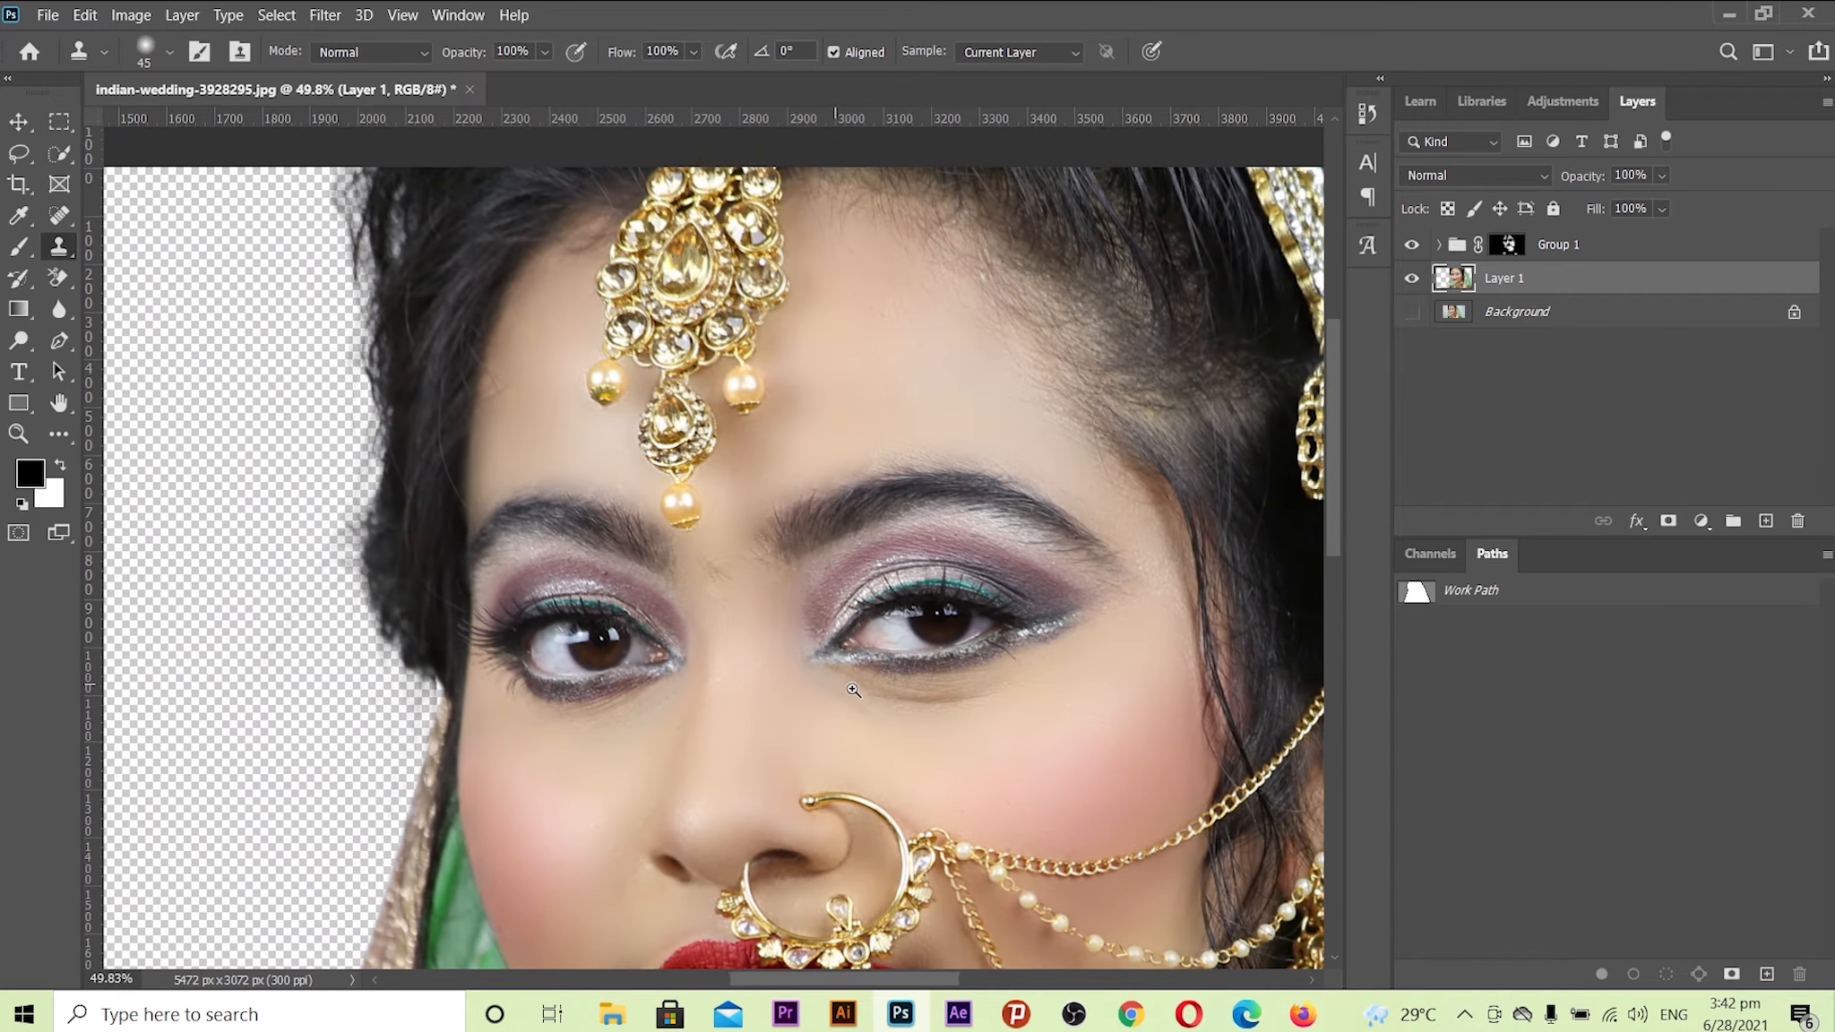
left_click(846, 688)
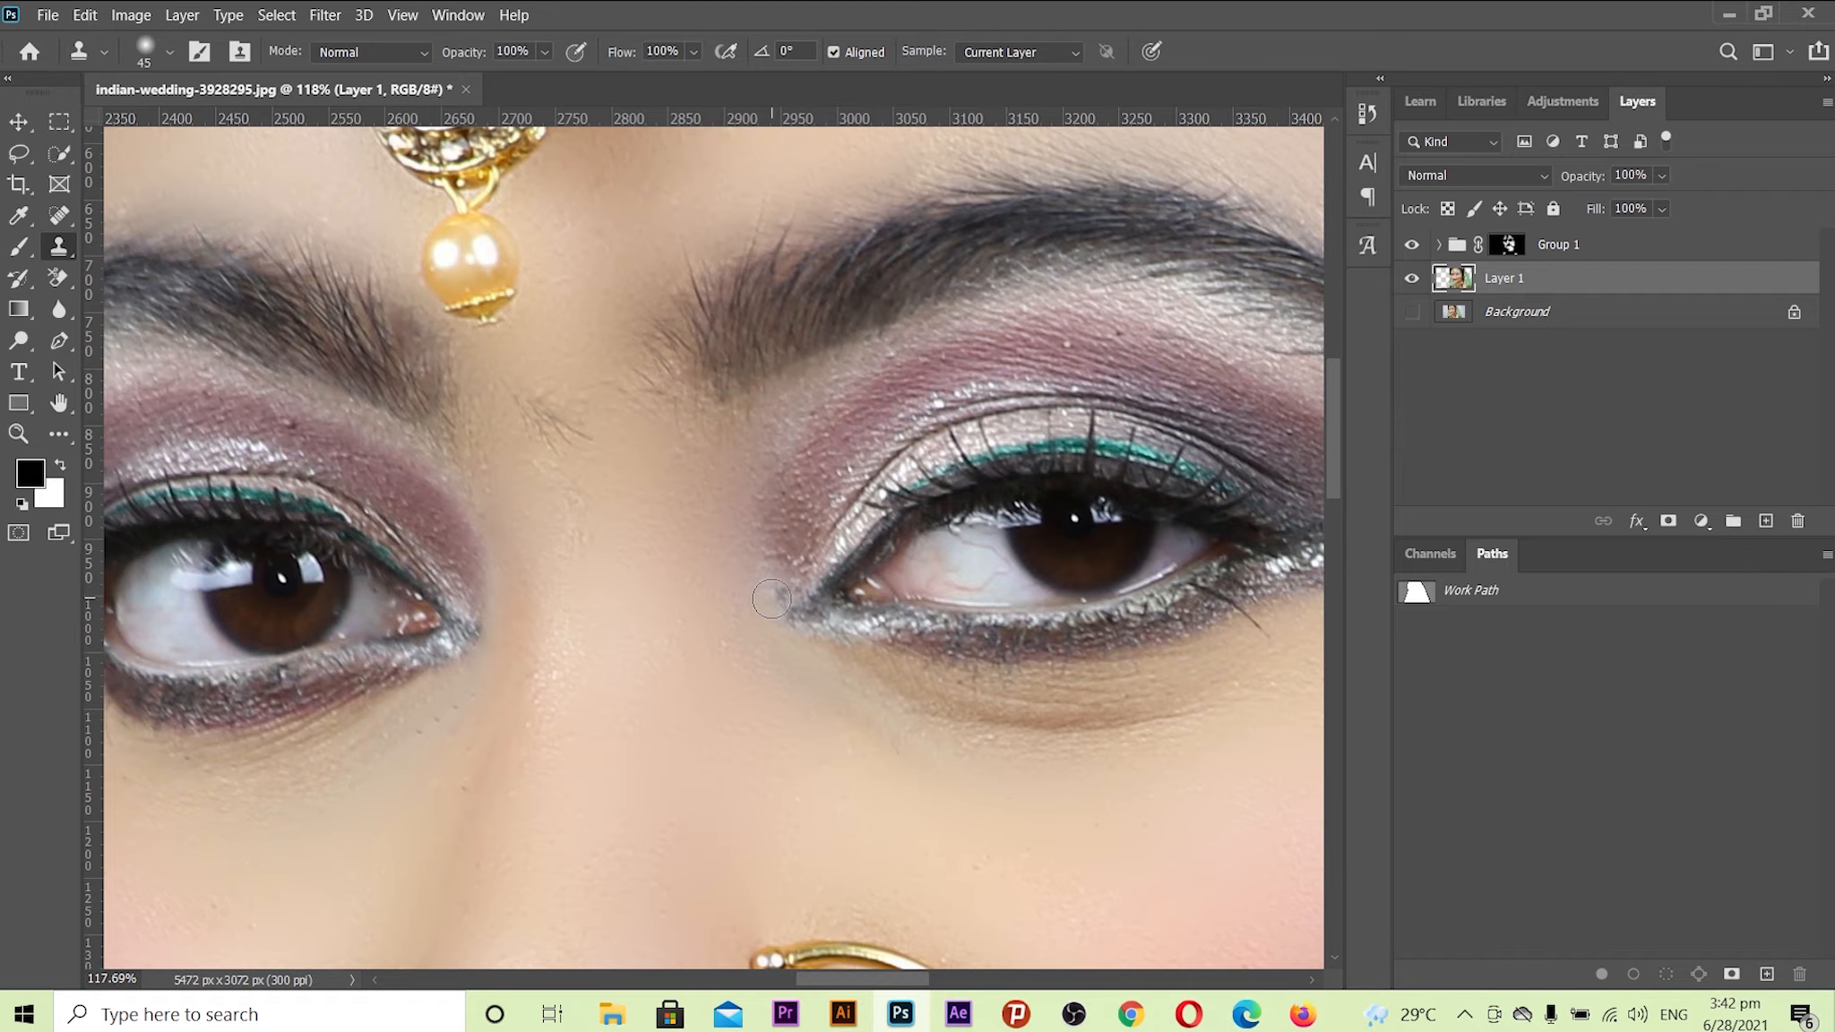
left_click_drag(951, 744, 824, 738)
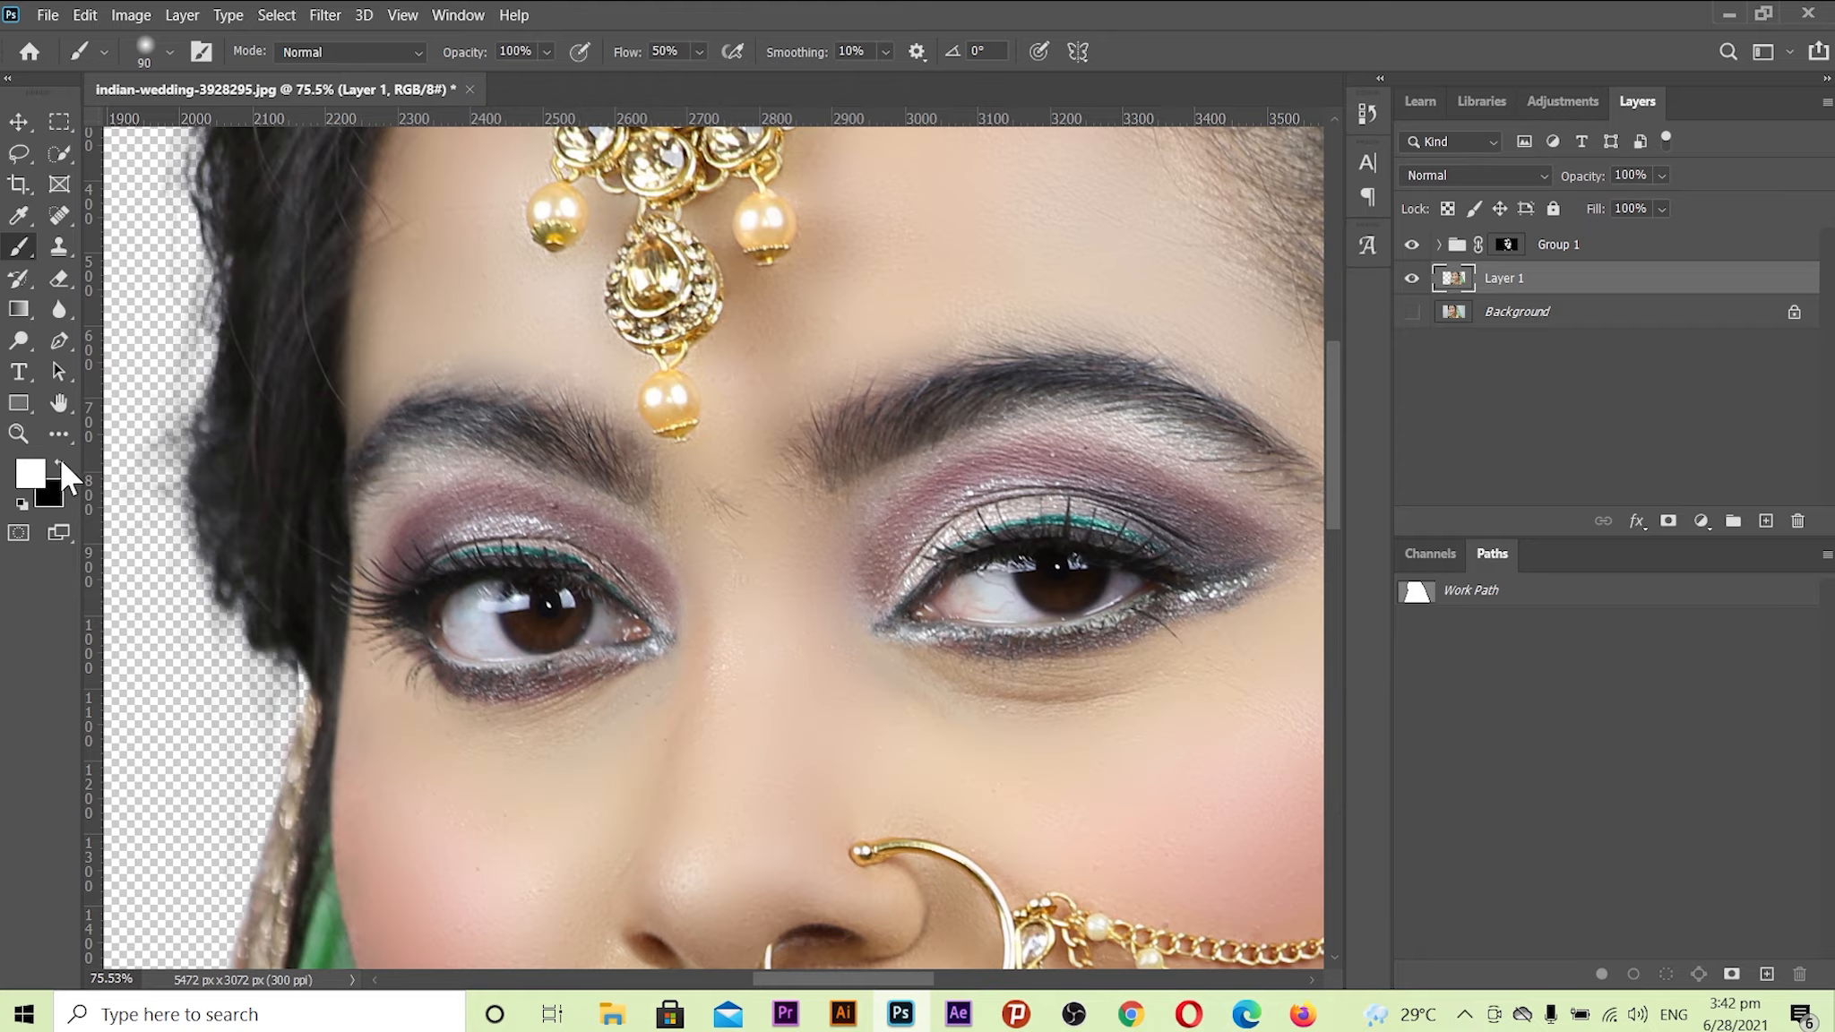
- Undo the stray brush stroke on Layer 1 and paint white on the Group 1 mask around the eyes and nose bridge
mouse_move(416, 494)
left_mouse_down()
mouse_move(493, 525)
mouse_move(440, 509)
left_mouse_up()
key("ctrl+z")
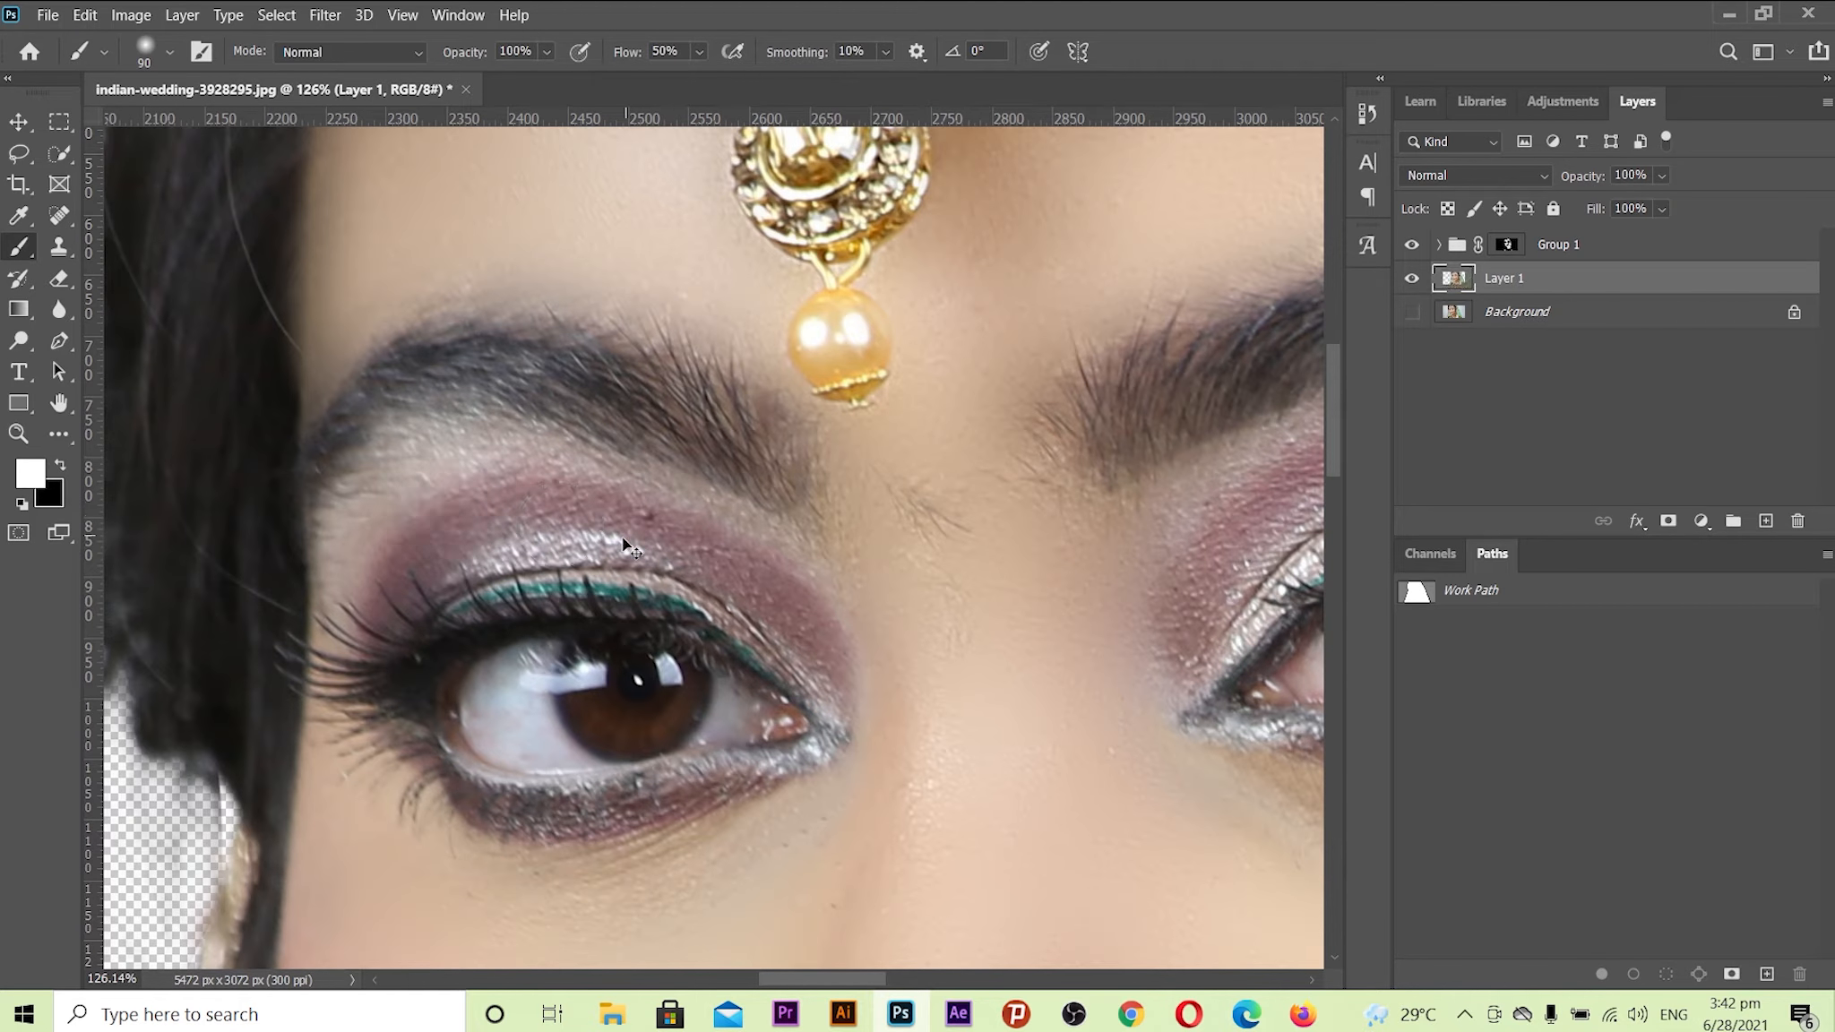
left_click(1506, 247)
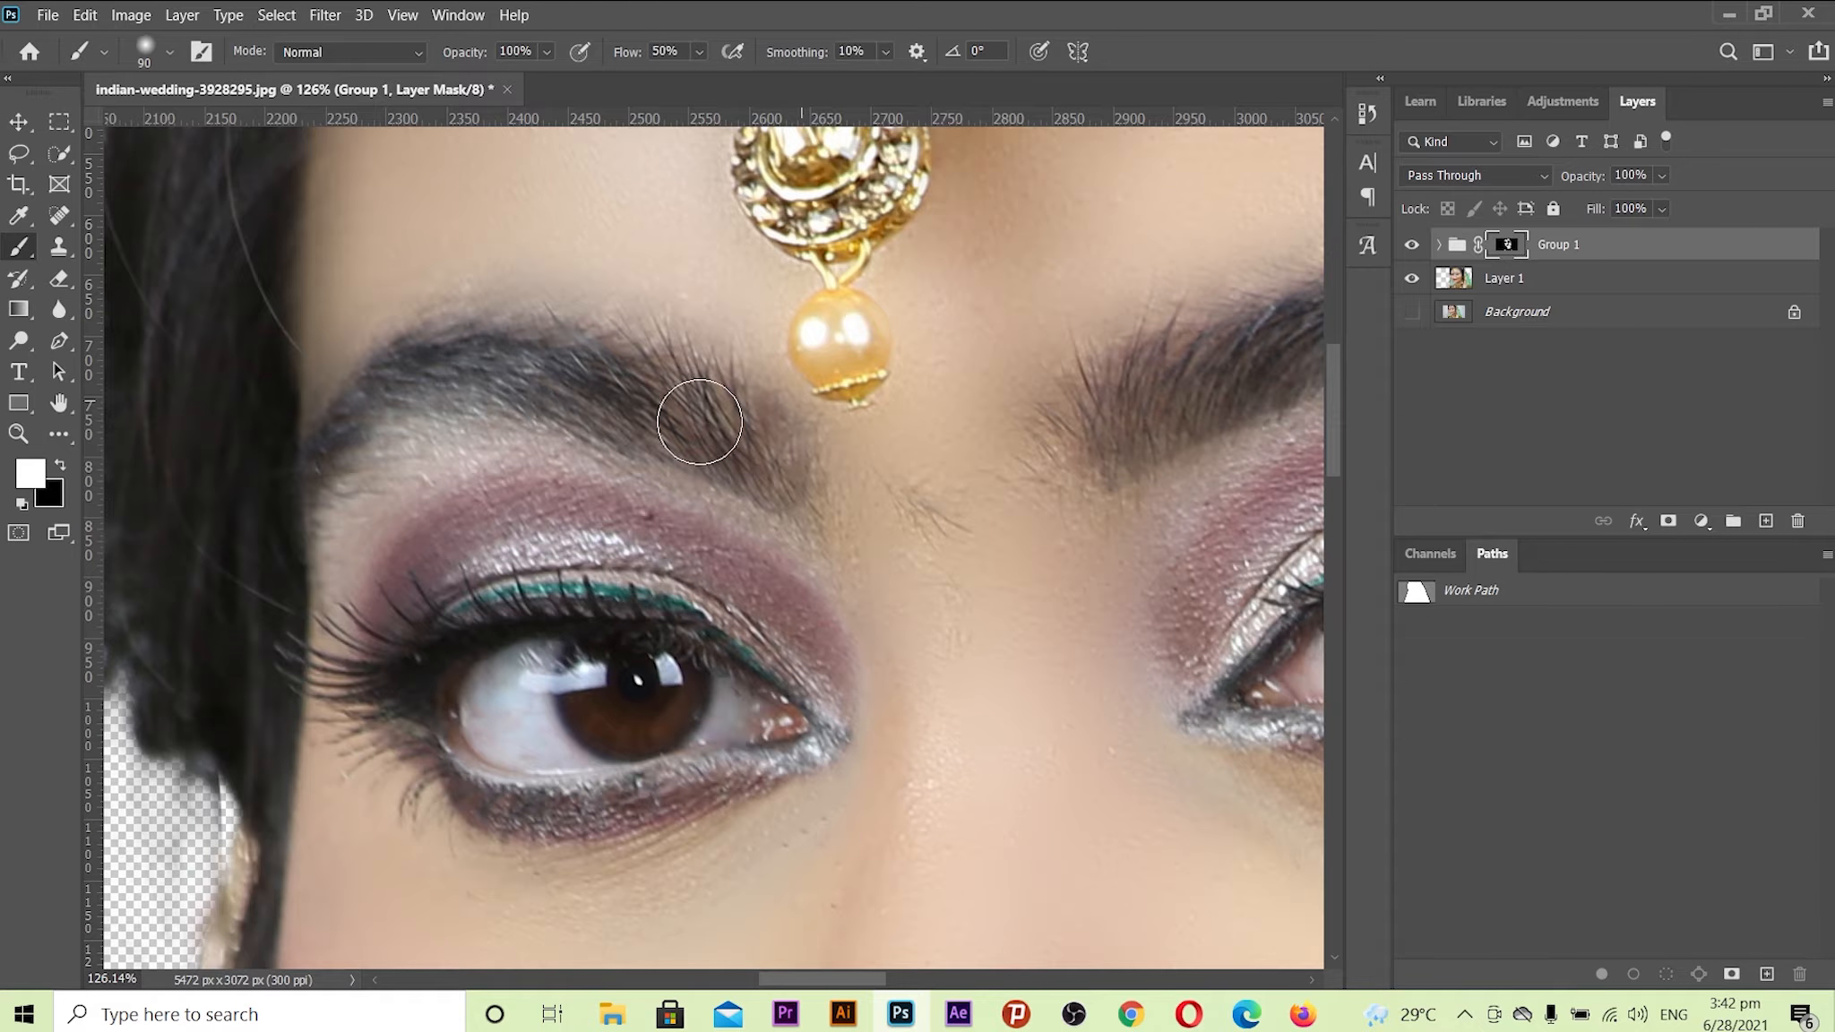
mouse_move(424, 521)
left_mouse_down()
mouse_move(381, 533)
mouse_move(622, 502)
mouse_move(818, 640)
mouse_move(822, 668)
left_mouse_up()
mouse_move(1070, 614)
left_mouse_down()
mouse_move(568, 686)
mouse_move(735, 608)
mouse_move(857, 520)
mouse_move(1279, 621)
mouse_move(932, 460)
mouse_move(635, 587)
left_mouse_up()
left_click_drag(1073, 561, 711, 516)
mouse_move(931, 591)
left_mouse_down()
mouse_move(923, 574)
mouse_move(1036, 619)
left_mouse_up()
left_click_drag(923, 566, 730, 420)
left_click_drag(856, 358, 949, 505)
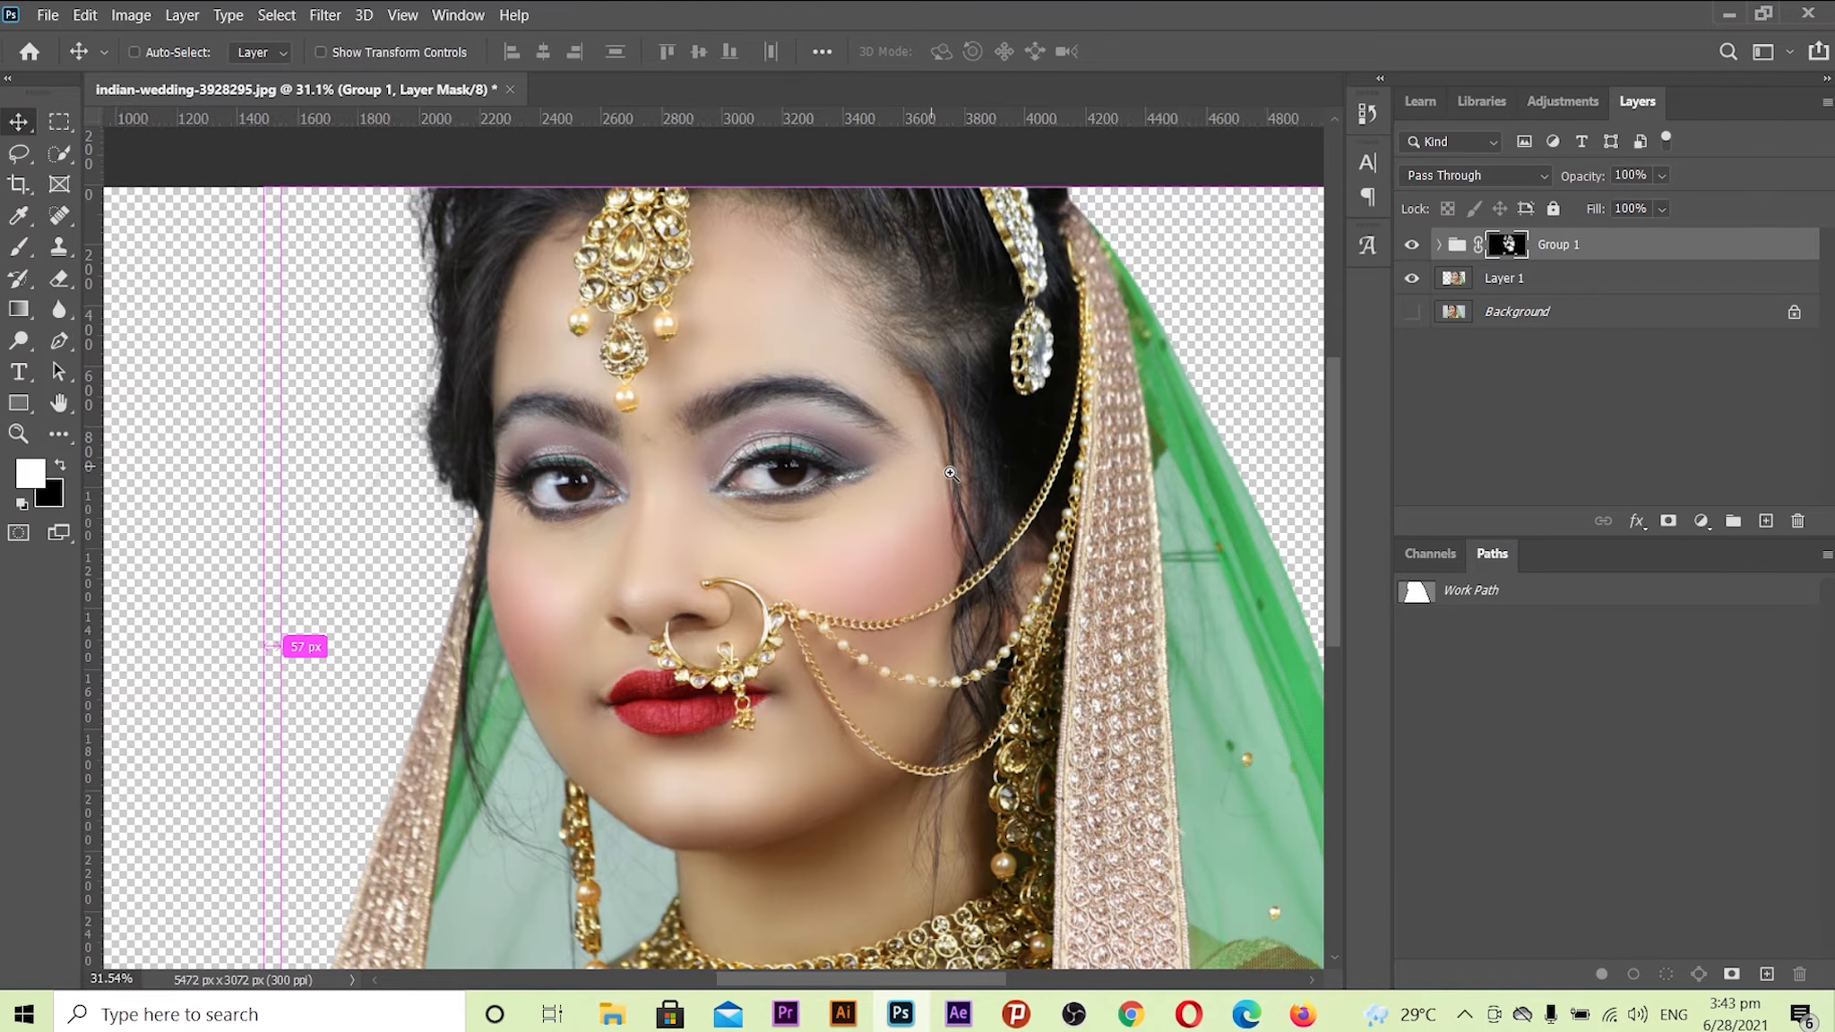
left_click_drag(888, 454, 953, 434)
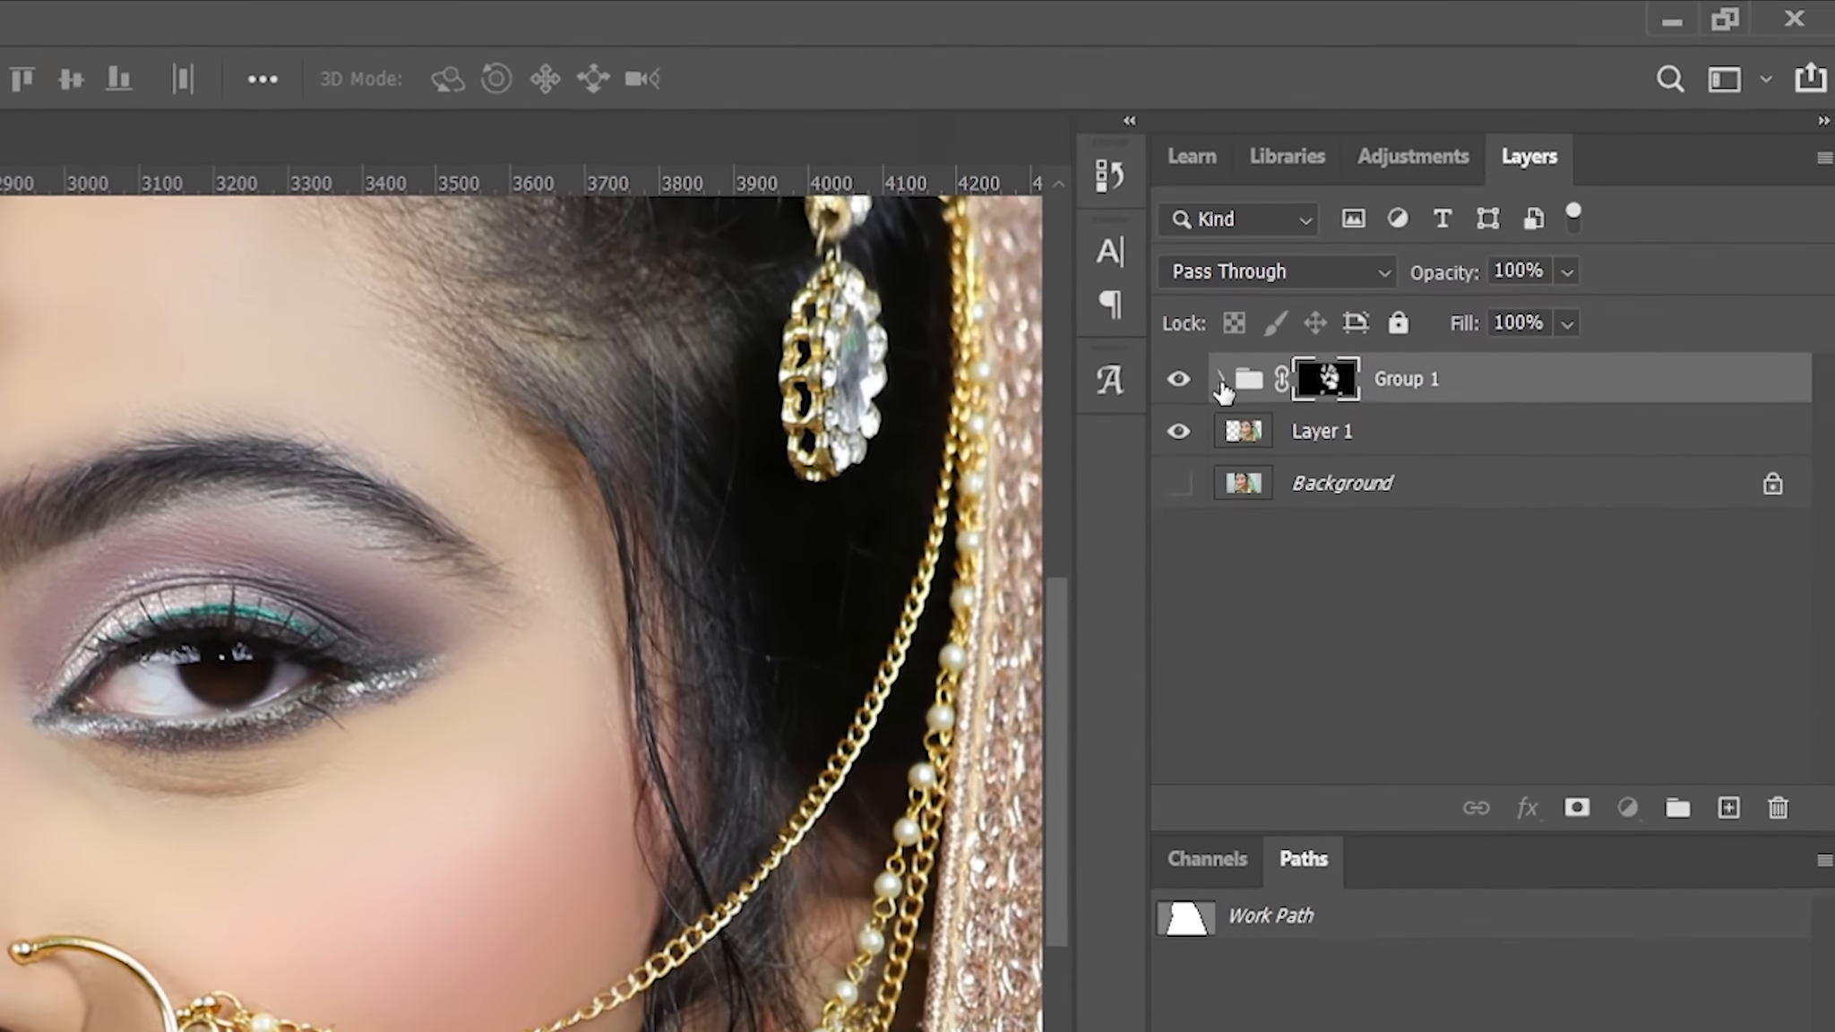
- Expand Group 1 and set the High Pass layer's blend mode to Vivid Light
left_click(1438, 245)
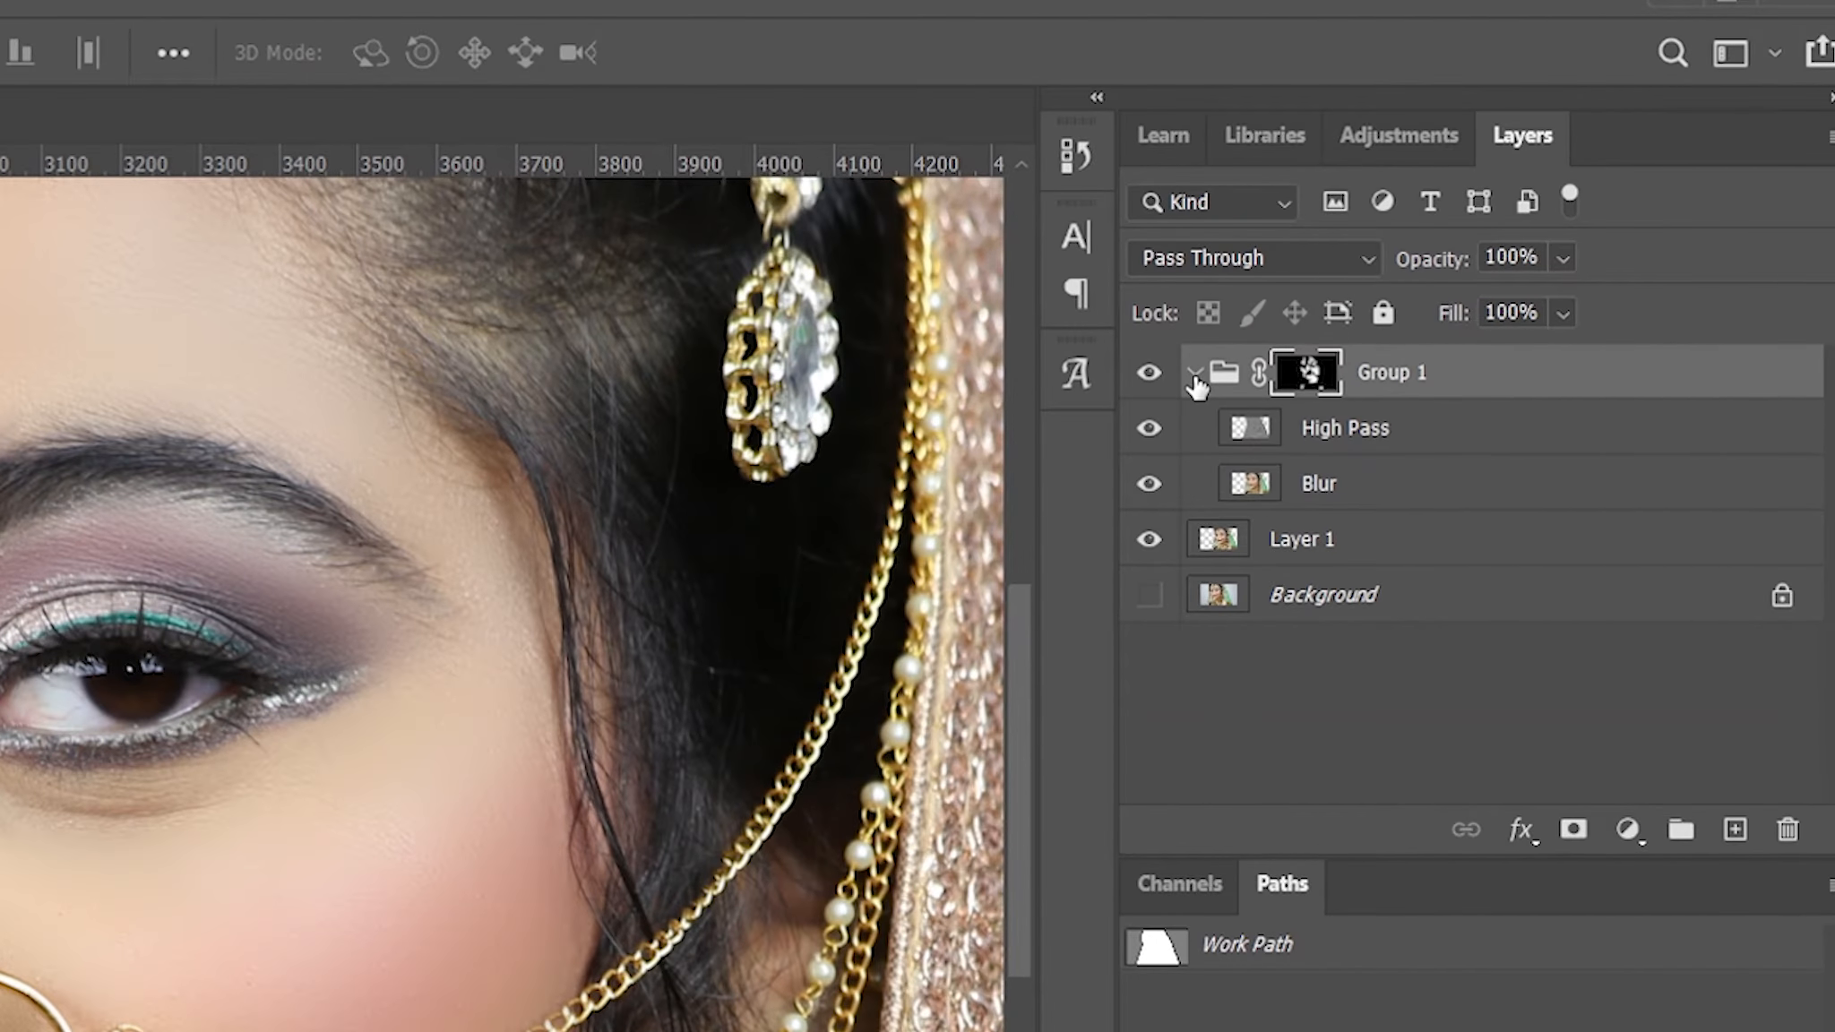
left_click(1531, 281)
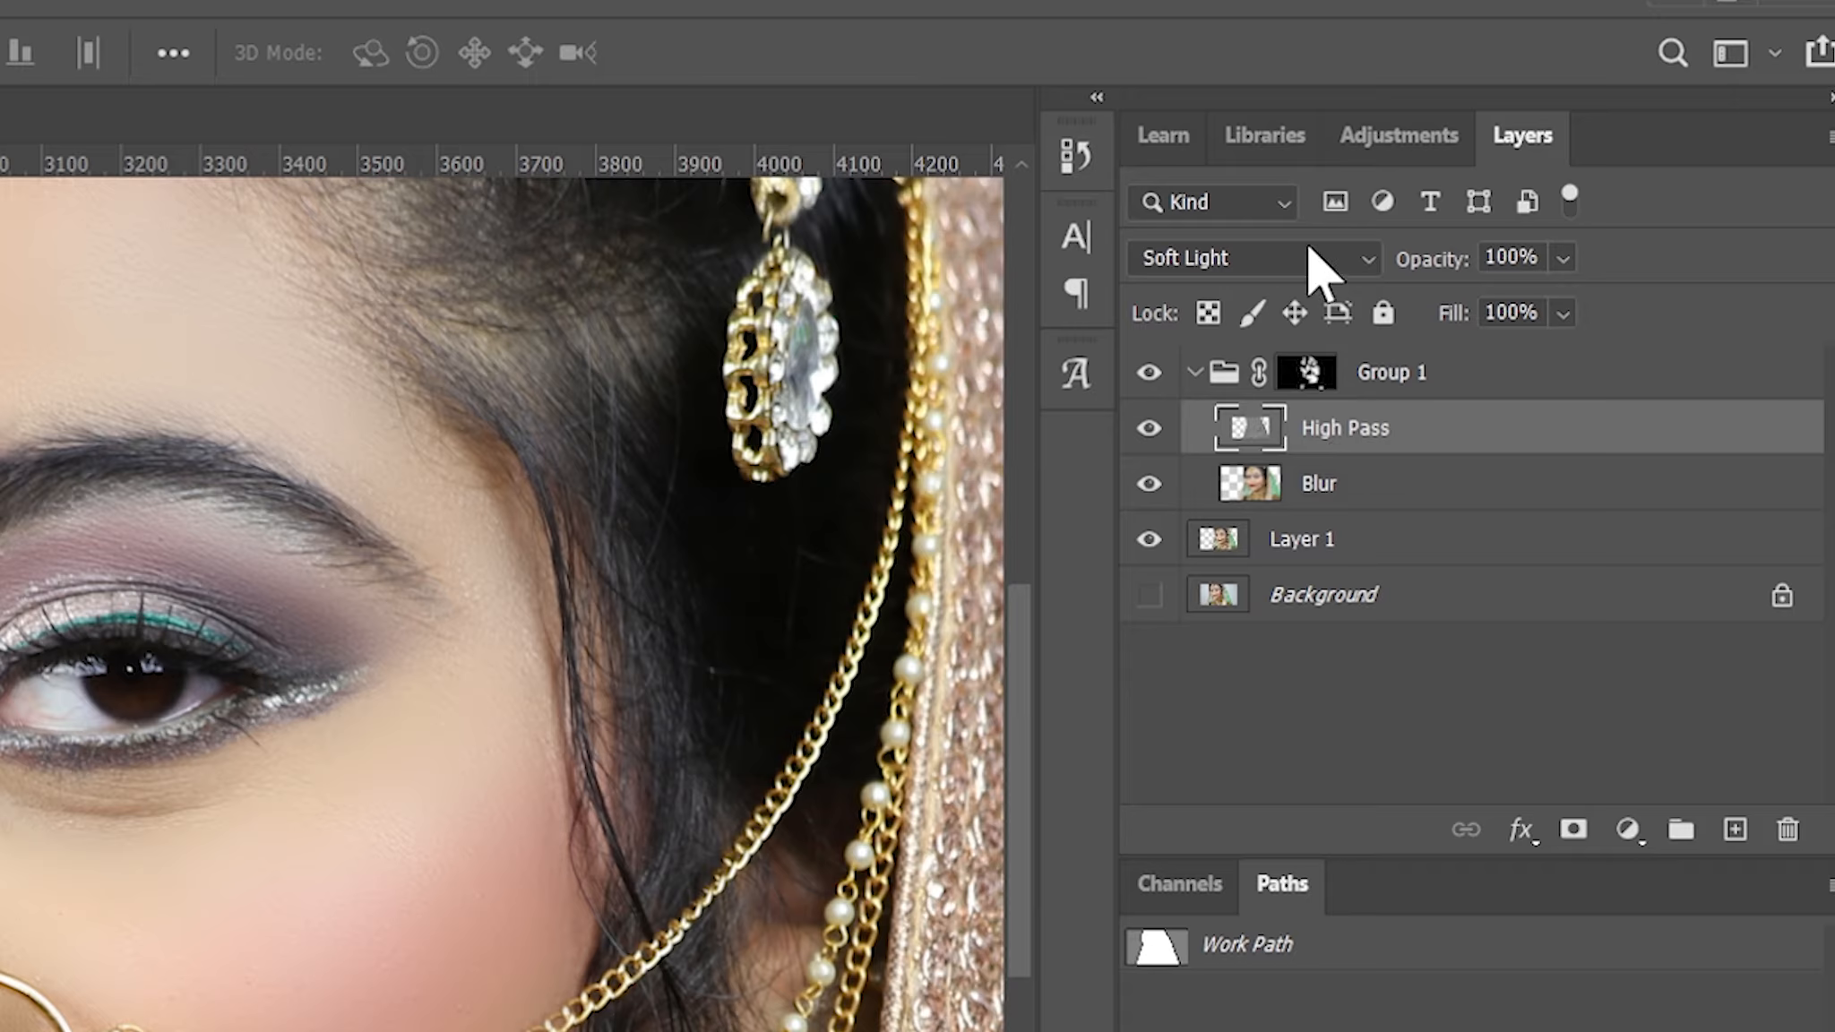
left_click_drag(313, 802, 421, 810)
left_click_drag(466, 806, 482, 722)
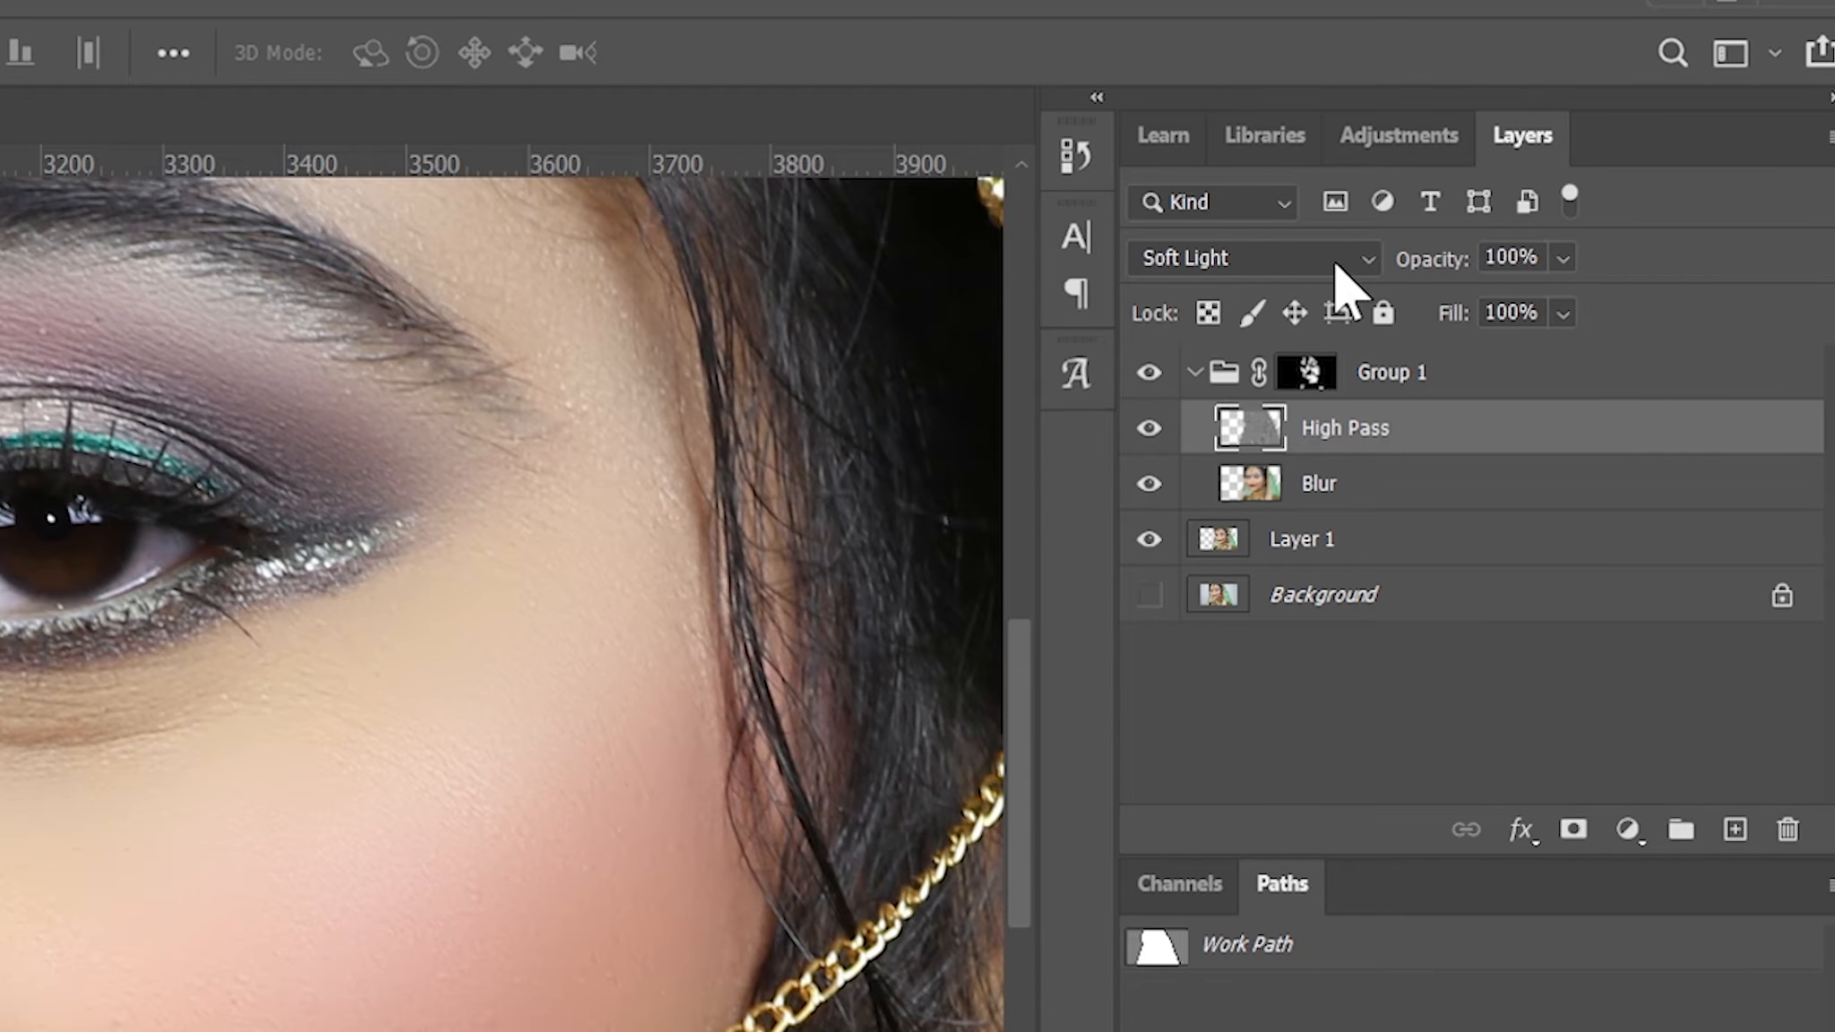
left_click(1363, 260)
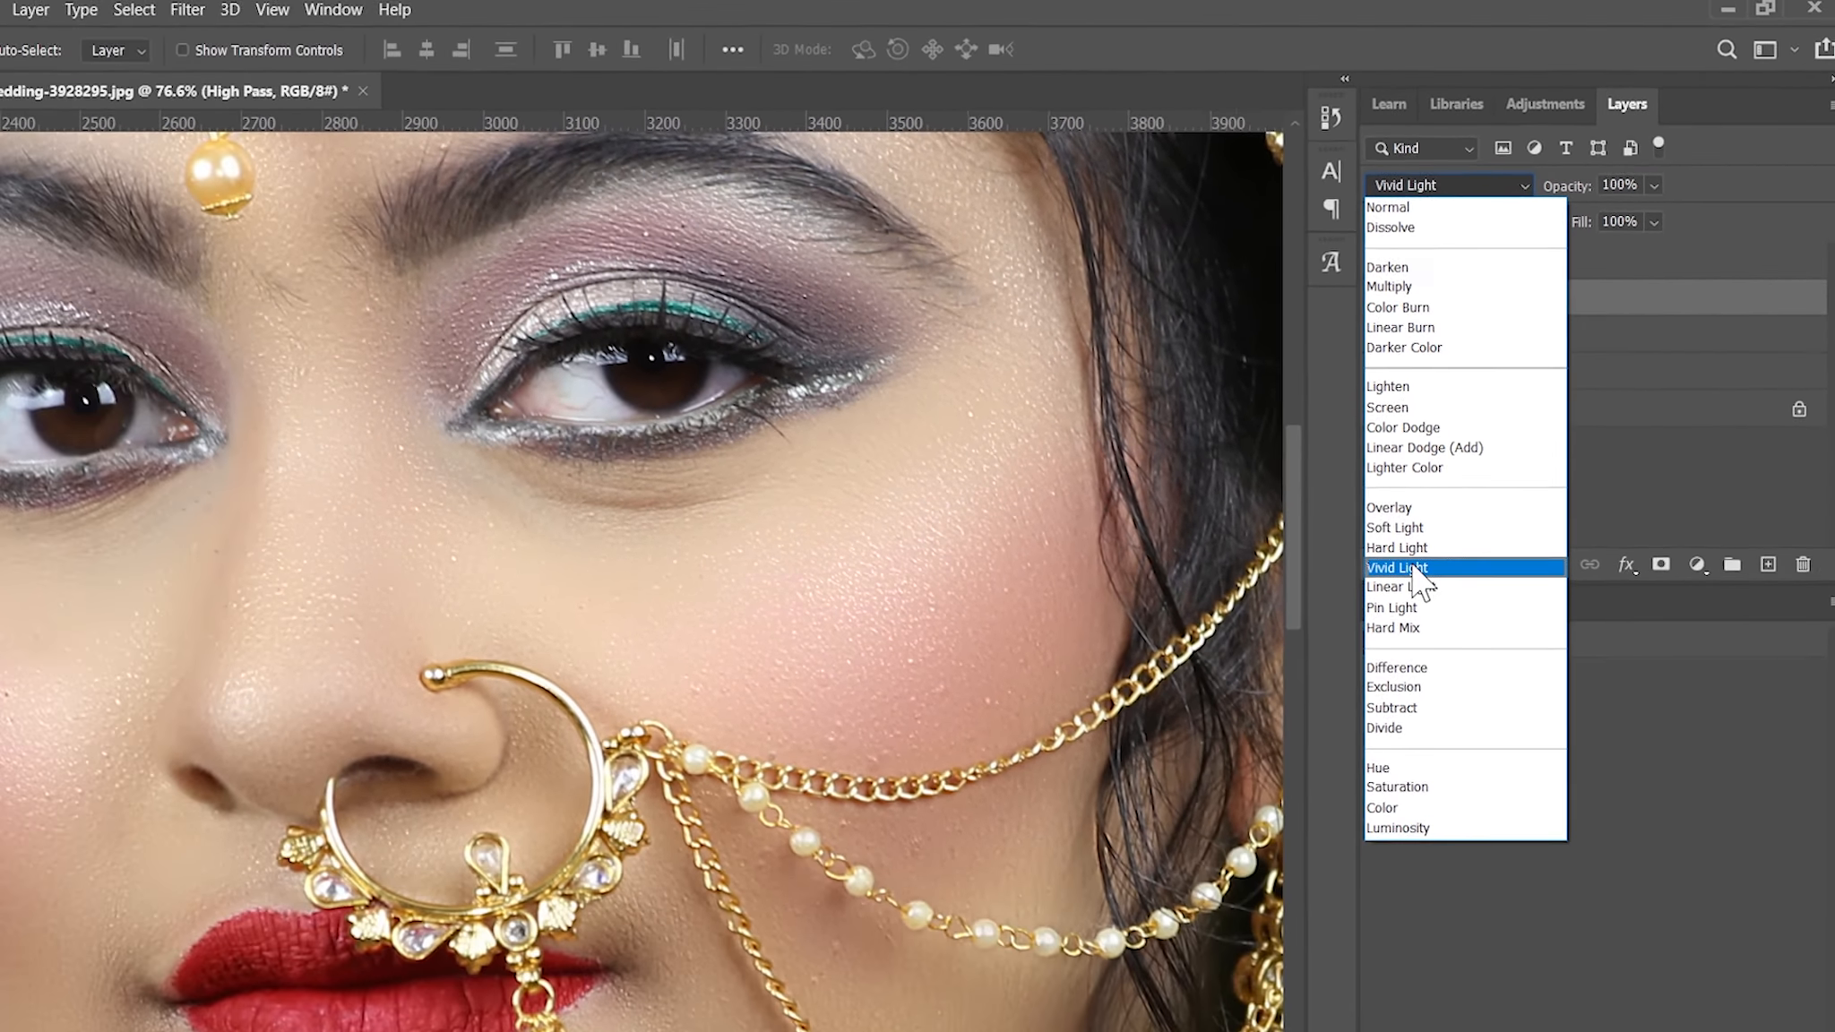
left_click(1414, 568)
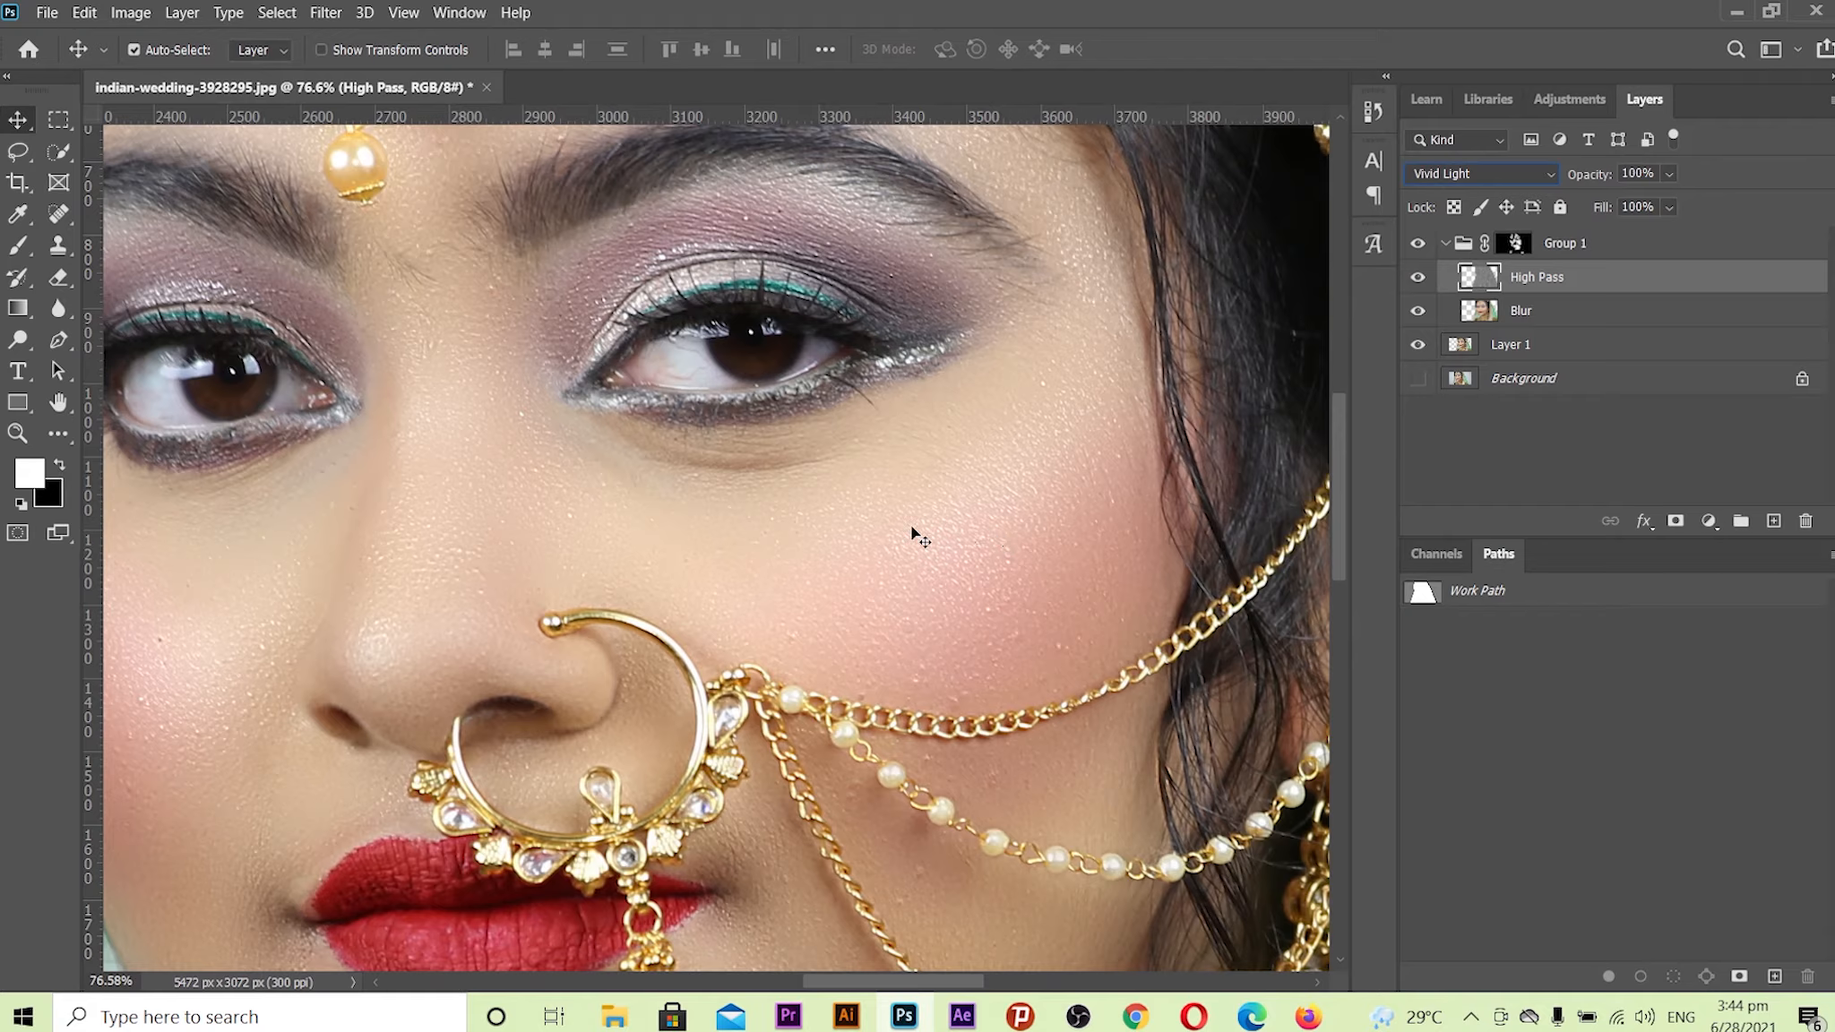
- Examine the skin texture on the cheeks, around the mouth and eyes, on the forehead and across the whole portrait
left_click_drag(998, 541, 1032, 559)
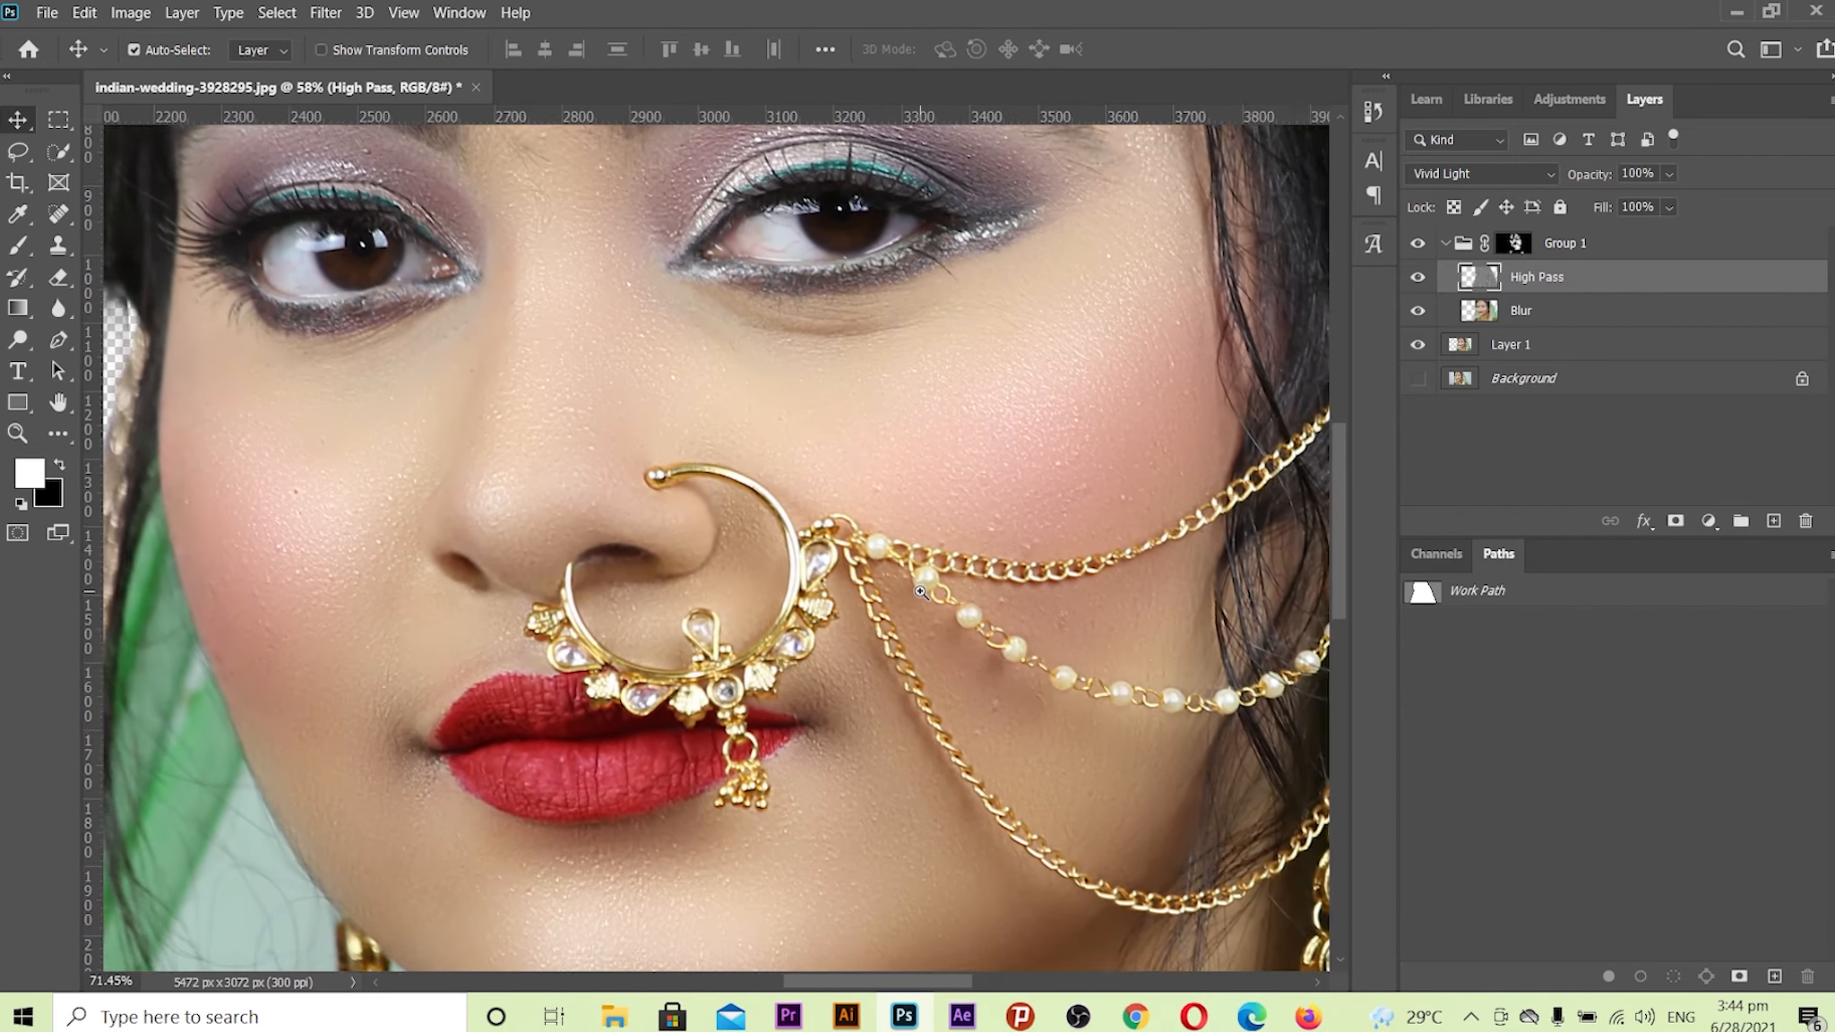
left_click_drag(921, 592, 890, 507)
left_click_drag(986, 635, 1082, 632)
mouse_move(836, 430)
left_mouse_down()
mouse_move(852, 418)
mouse_move(882, 694)
mouse_move(949, 504)
mouse_move(1025, 586)
left_mouse_up()
left_click_drag(596, 240, 716, 468)
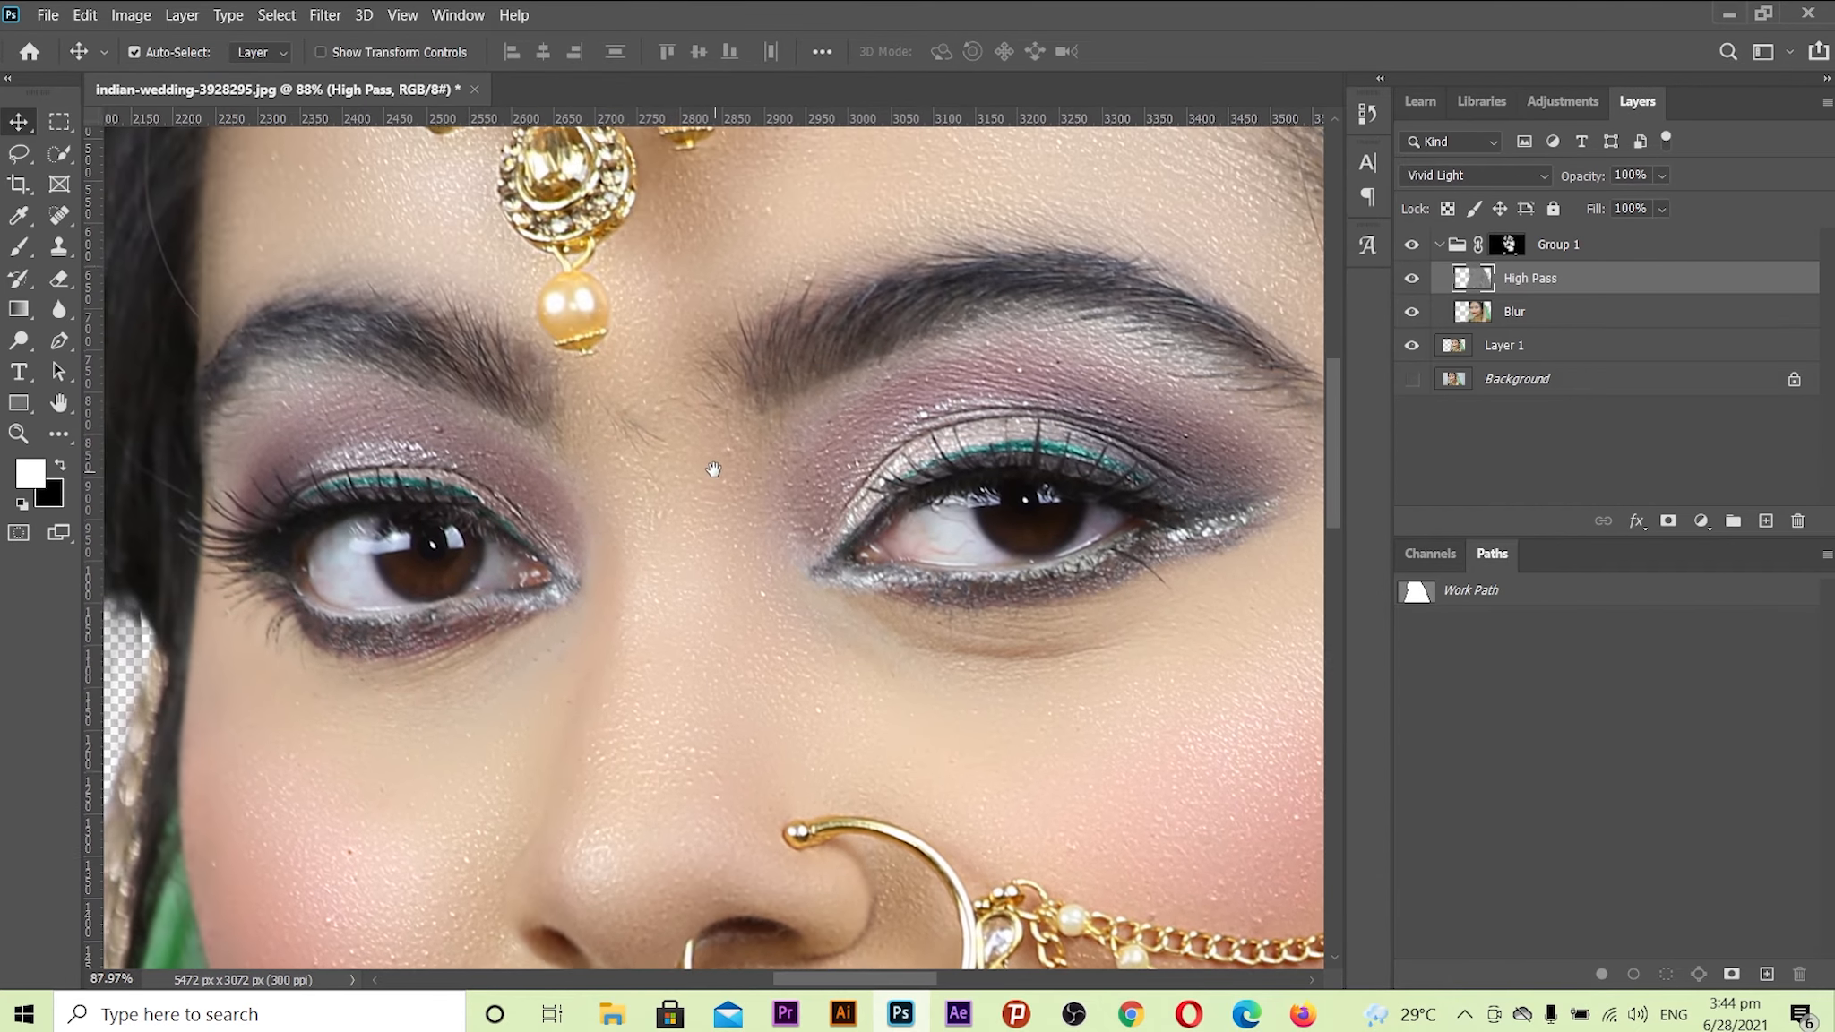
left_click_drag(688, 278, 636, 453)
left_click_drag(750, 314, 782, 365)
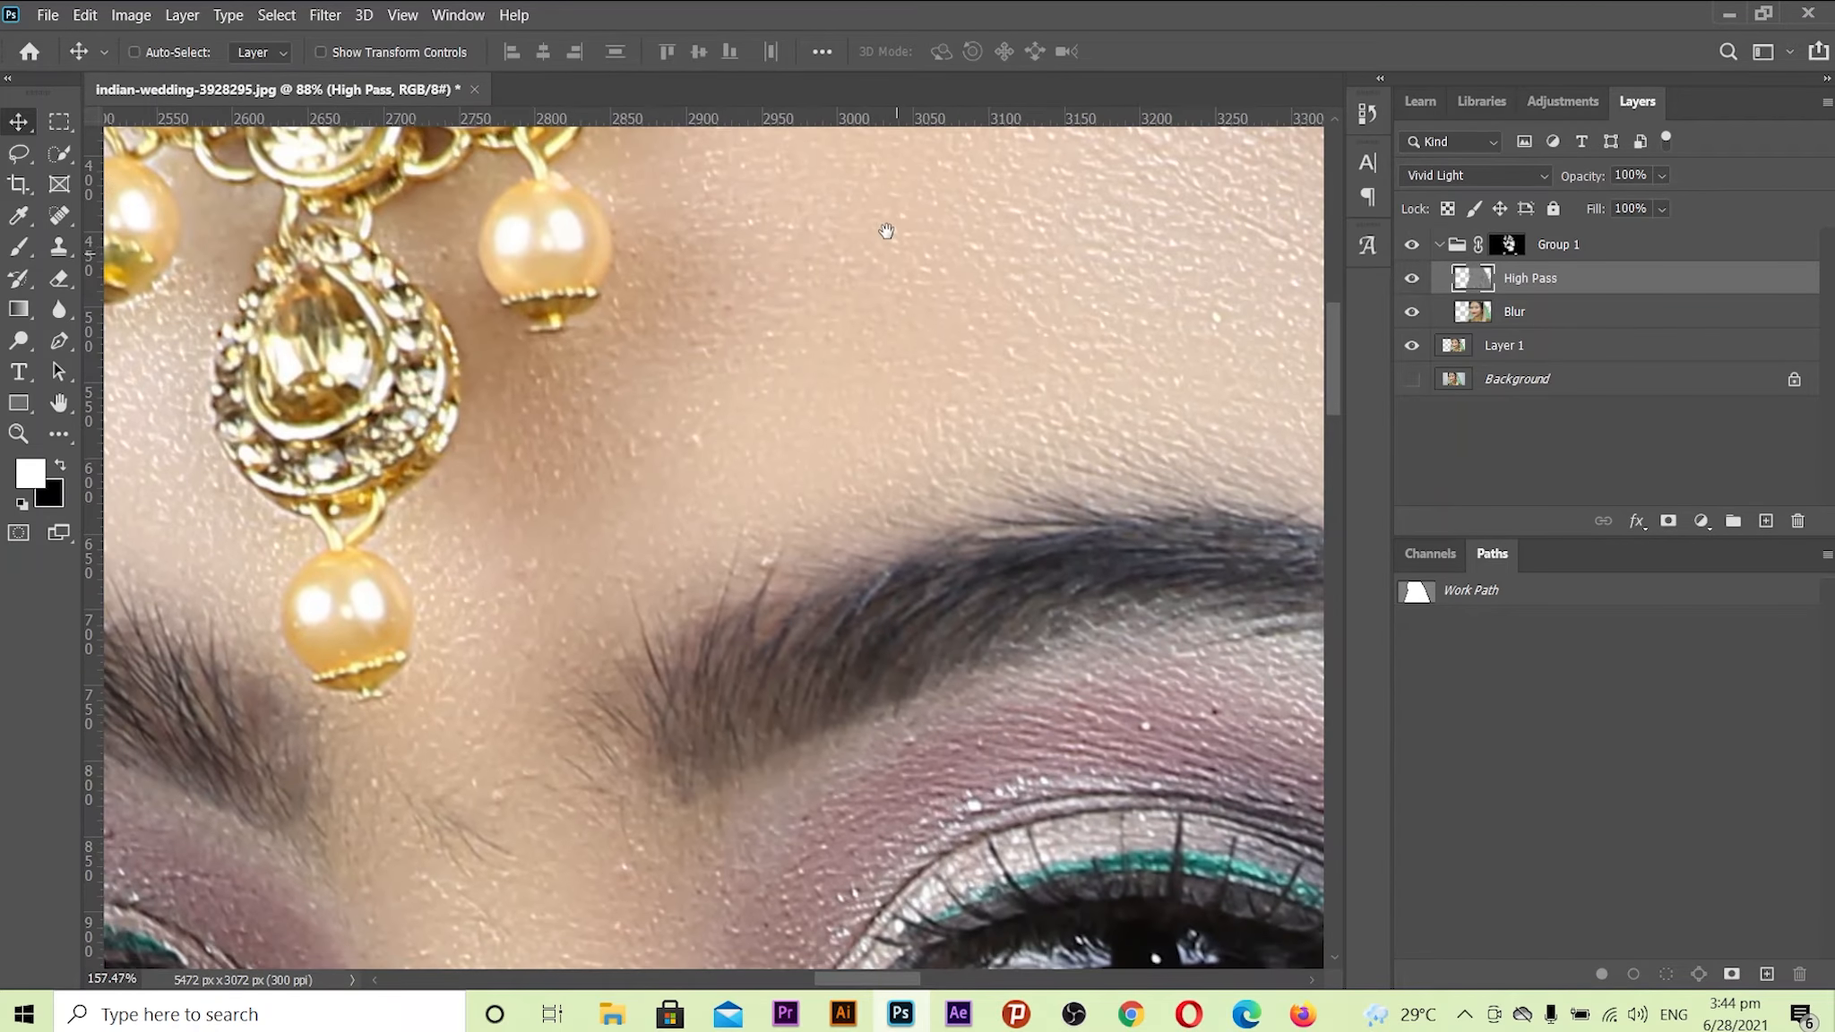
left_click_drag(901, 717, 910, 295)
left_click_drag(930, 605, 541, 320)
left_click_drag(1041, 536, 599, 602)
mouse_move(804, 496)
left_mouse_down()
mouse_move(676, 492)
mouse_move(923, 535)
mouse_move(824, 513)
left_mouse_up()
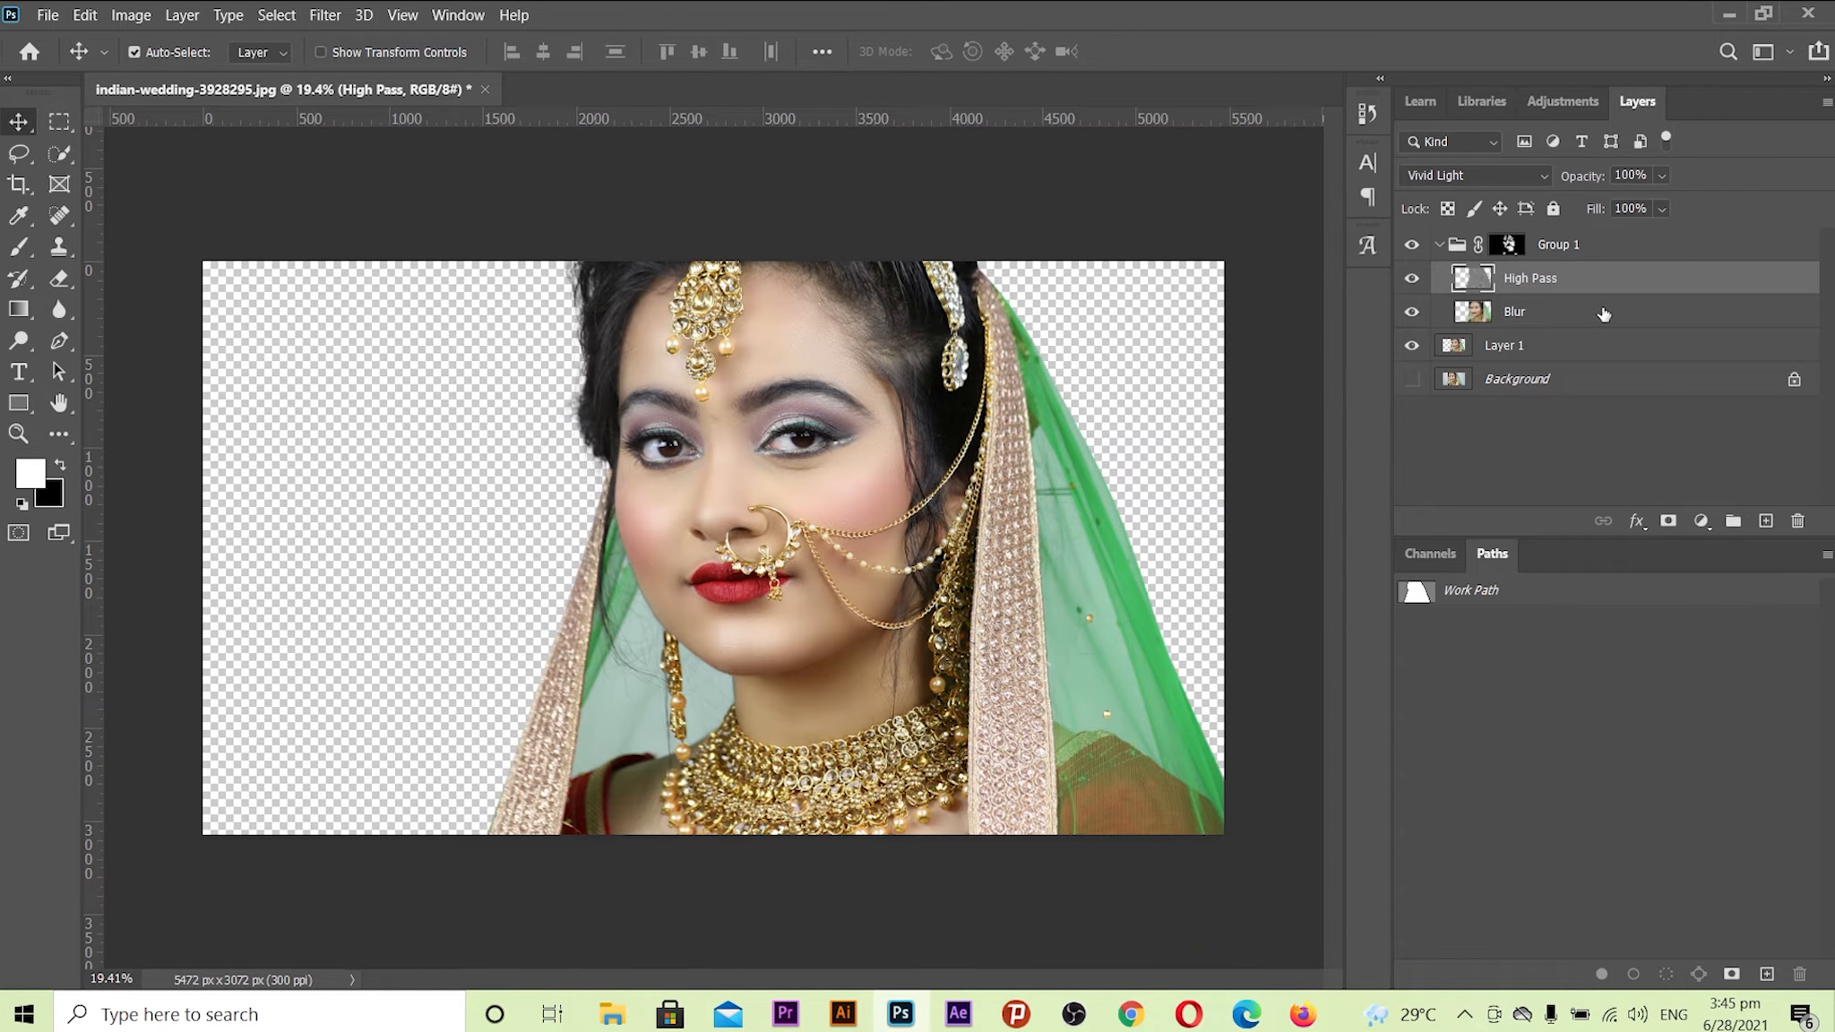
- Show the Background layer and fill it with the dark green foreground colour 2b382a
left_click(1521, 386)
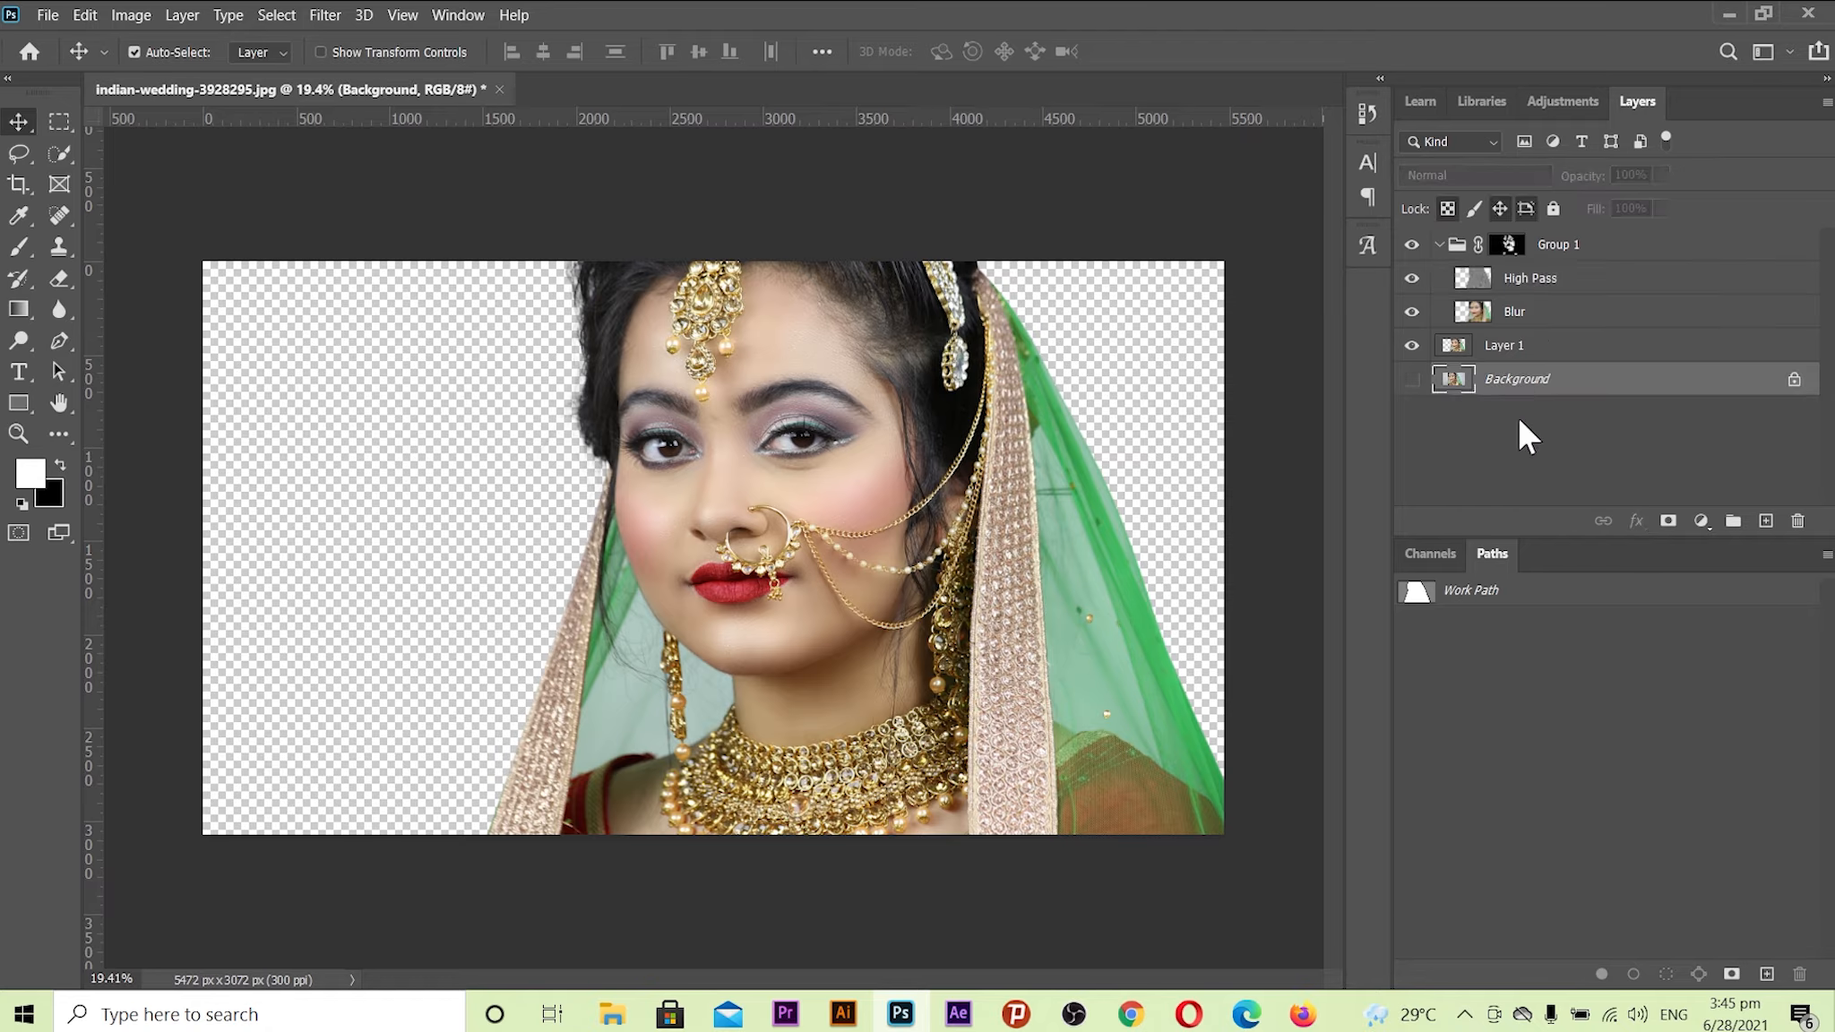
left_click(1415, 380)
left_click(32, 473)
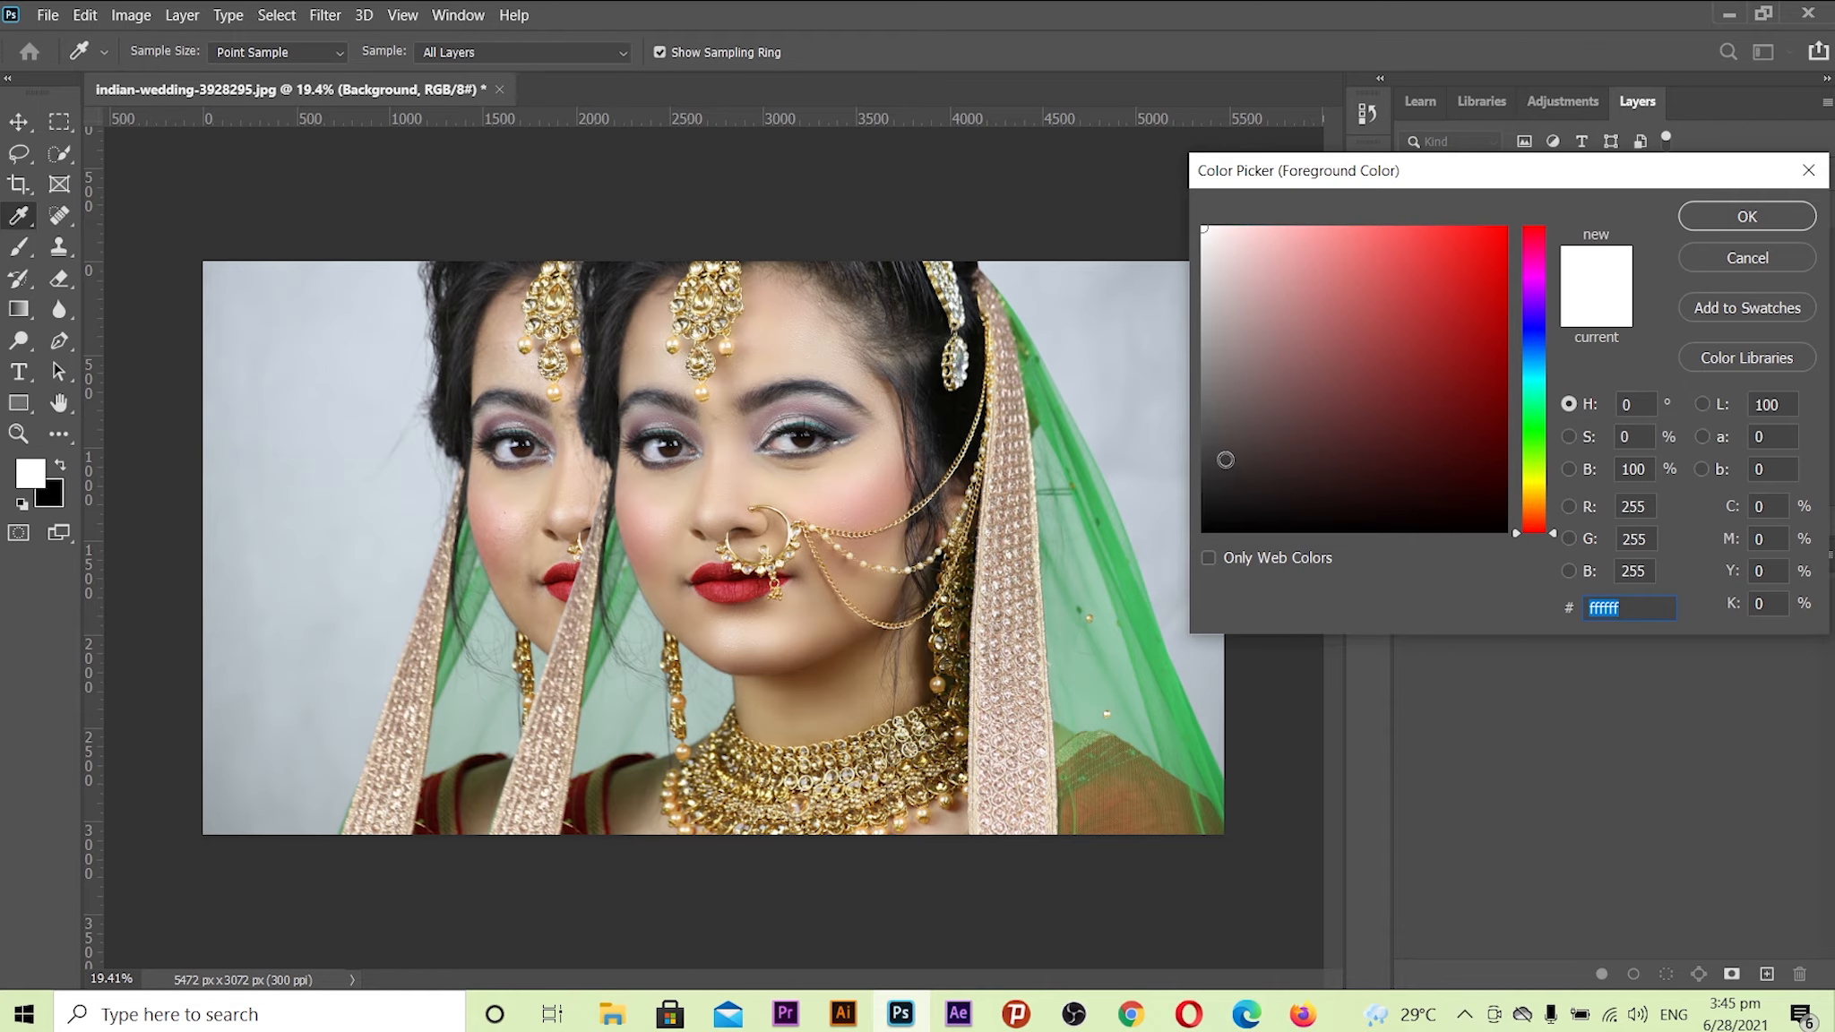
left_click(1533, 433)
left_click_drag(1257, 394, 1275, 466)
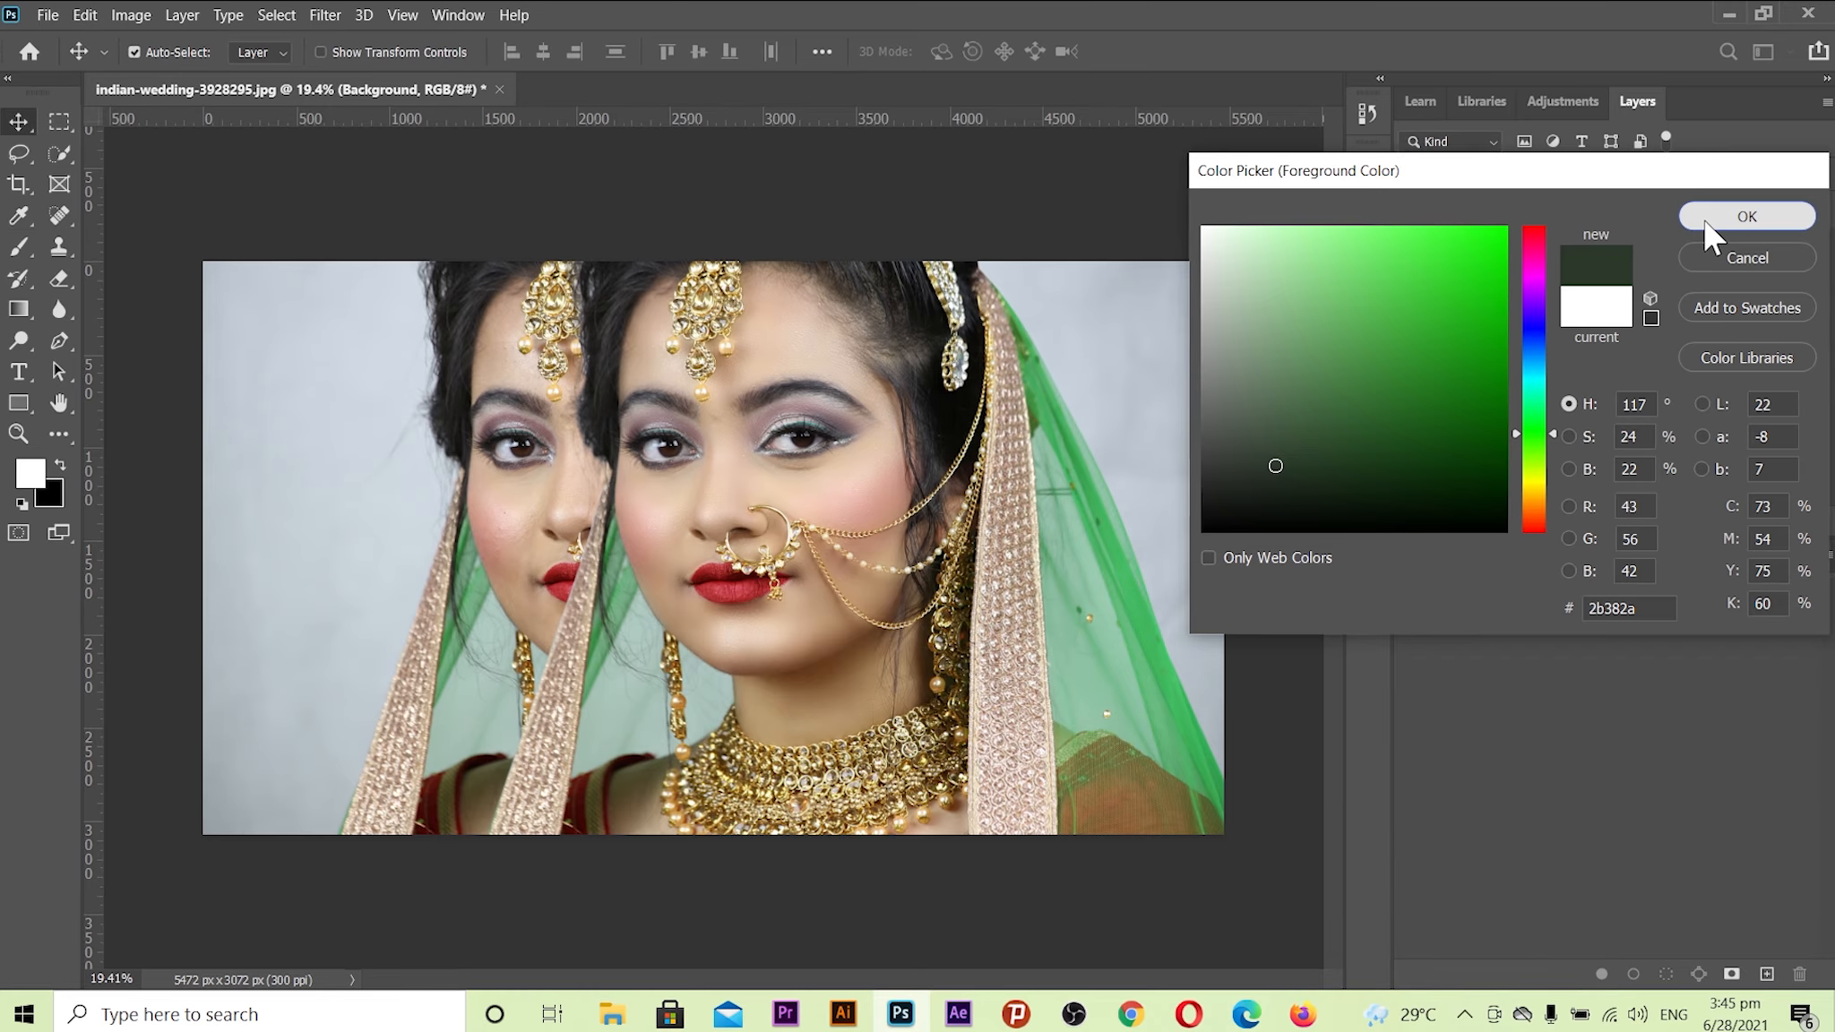
left_click(1706, 222)
key("alt+BackSpace")
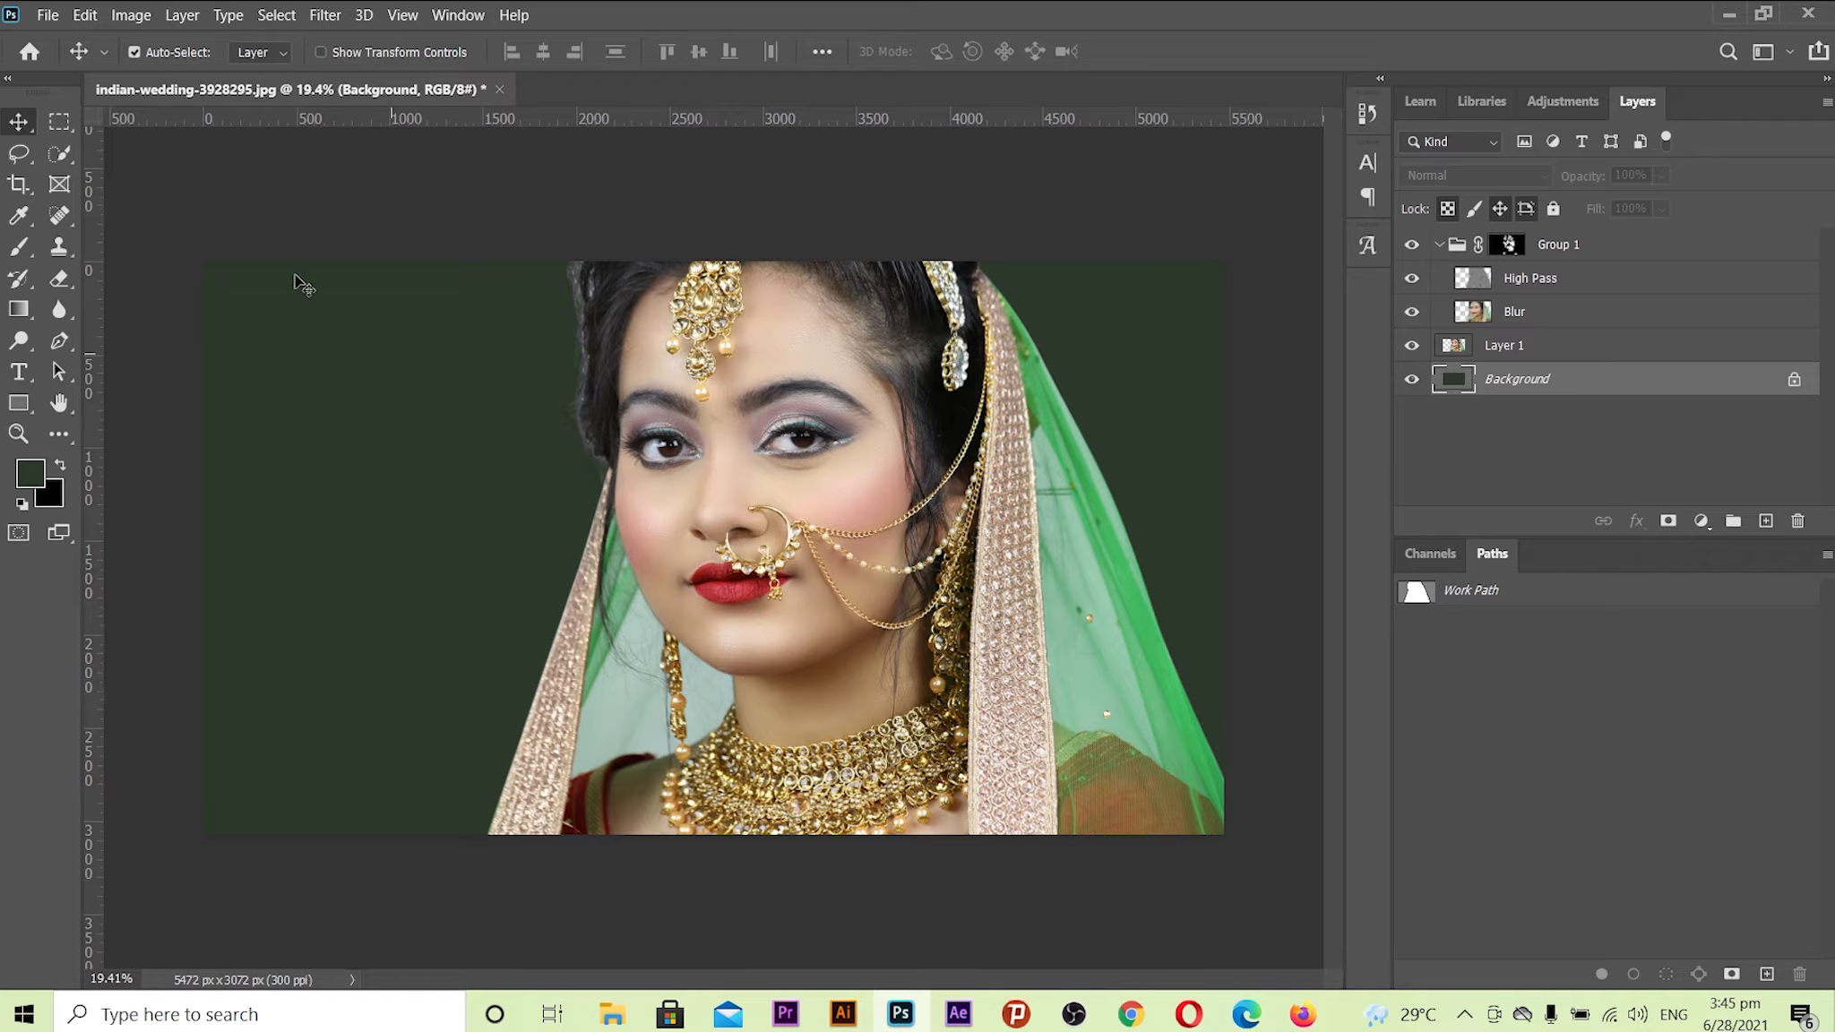
- Open the bokeh-light-background-music-festival_35093-52.jpg image from the parent New folder
left_click(44, 15)
left_click(91, 59)
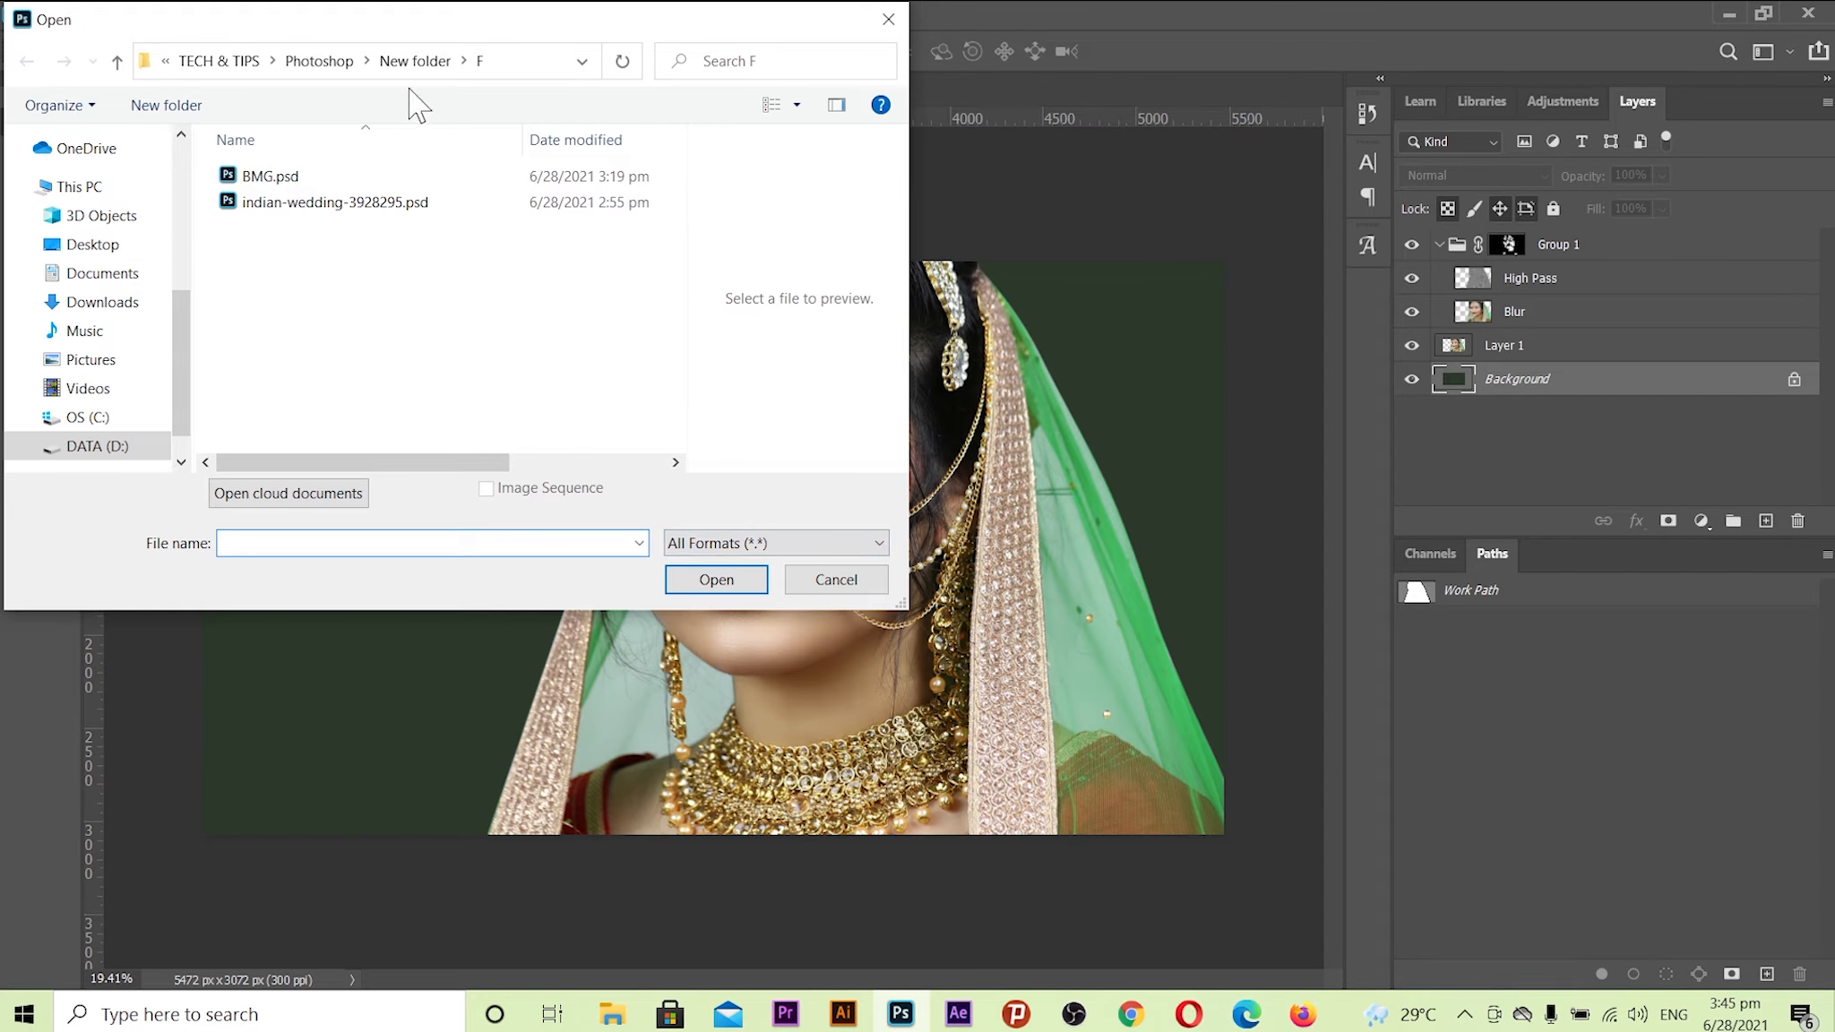
left_click(415, 61)
left_click(441, 205)
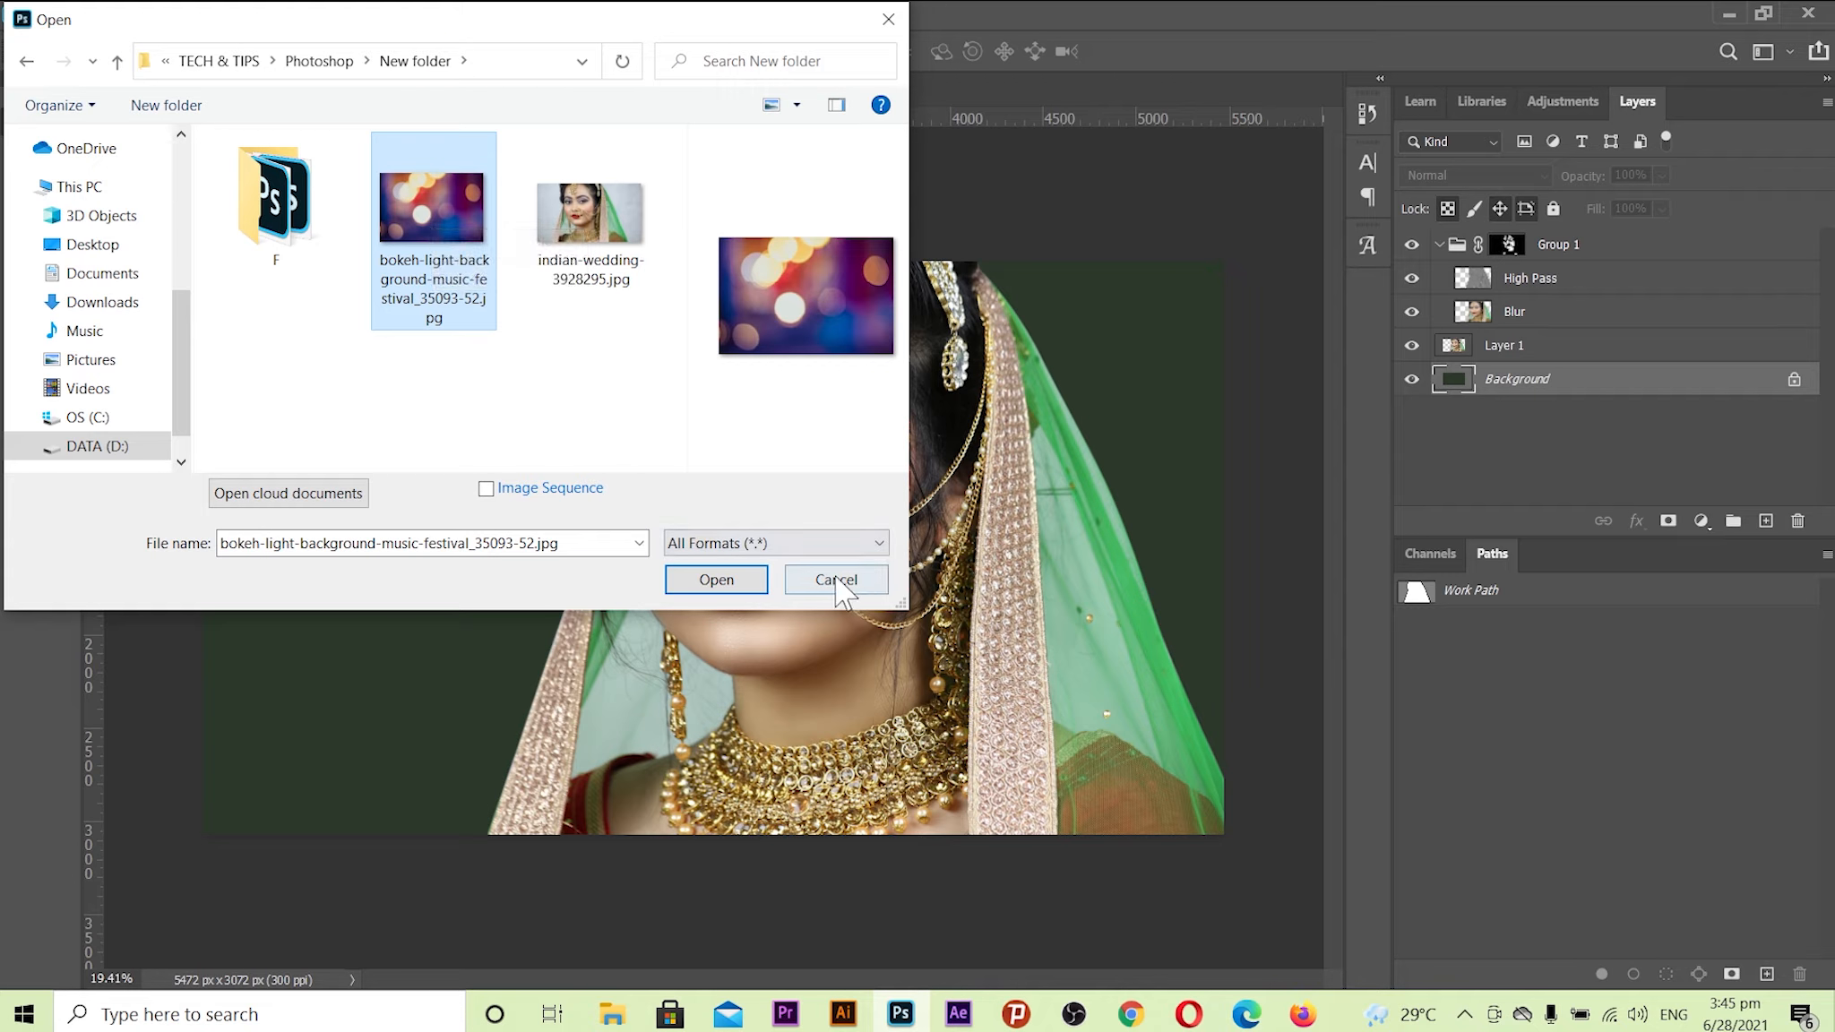
left_click(758, 584)
- Bring the bokeh image into the portrait document behind the bride and scale it up to cover the full canvas height
left_click_drag(695, 421, 689, 540)
key("ctrl+t")
left_click_drag(400, 392, 498, 568)
left_click_drag(450, 412, 492, 380)
left_click_drag(827, 677, 1066, 835)
key("Return")
- Duplicate the bokeh layer towards the image's right side and flip the copy horizontally, shifting it to continue the background
left_click_drag(377, 553, 912, 511)
key("ctrl+t")
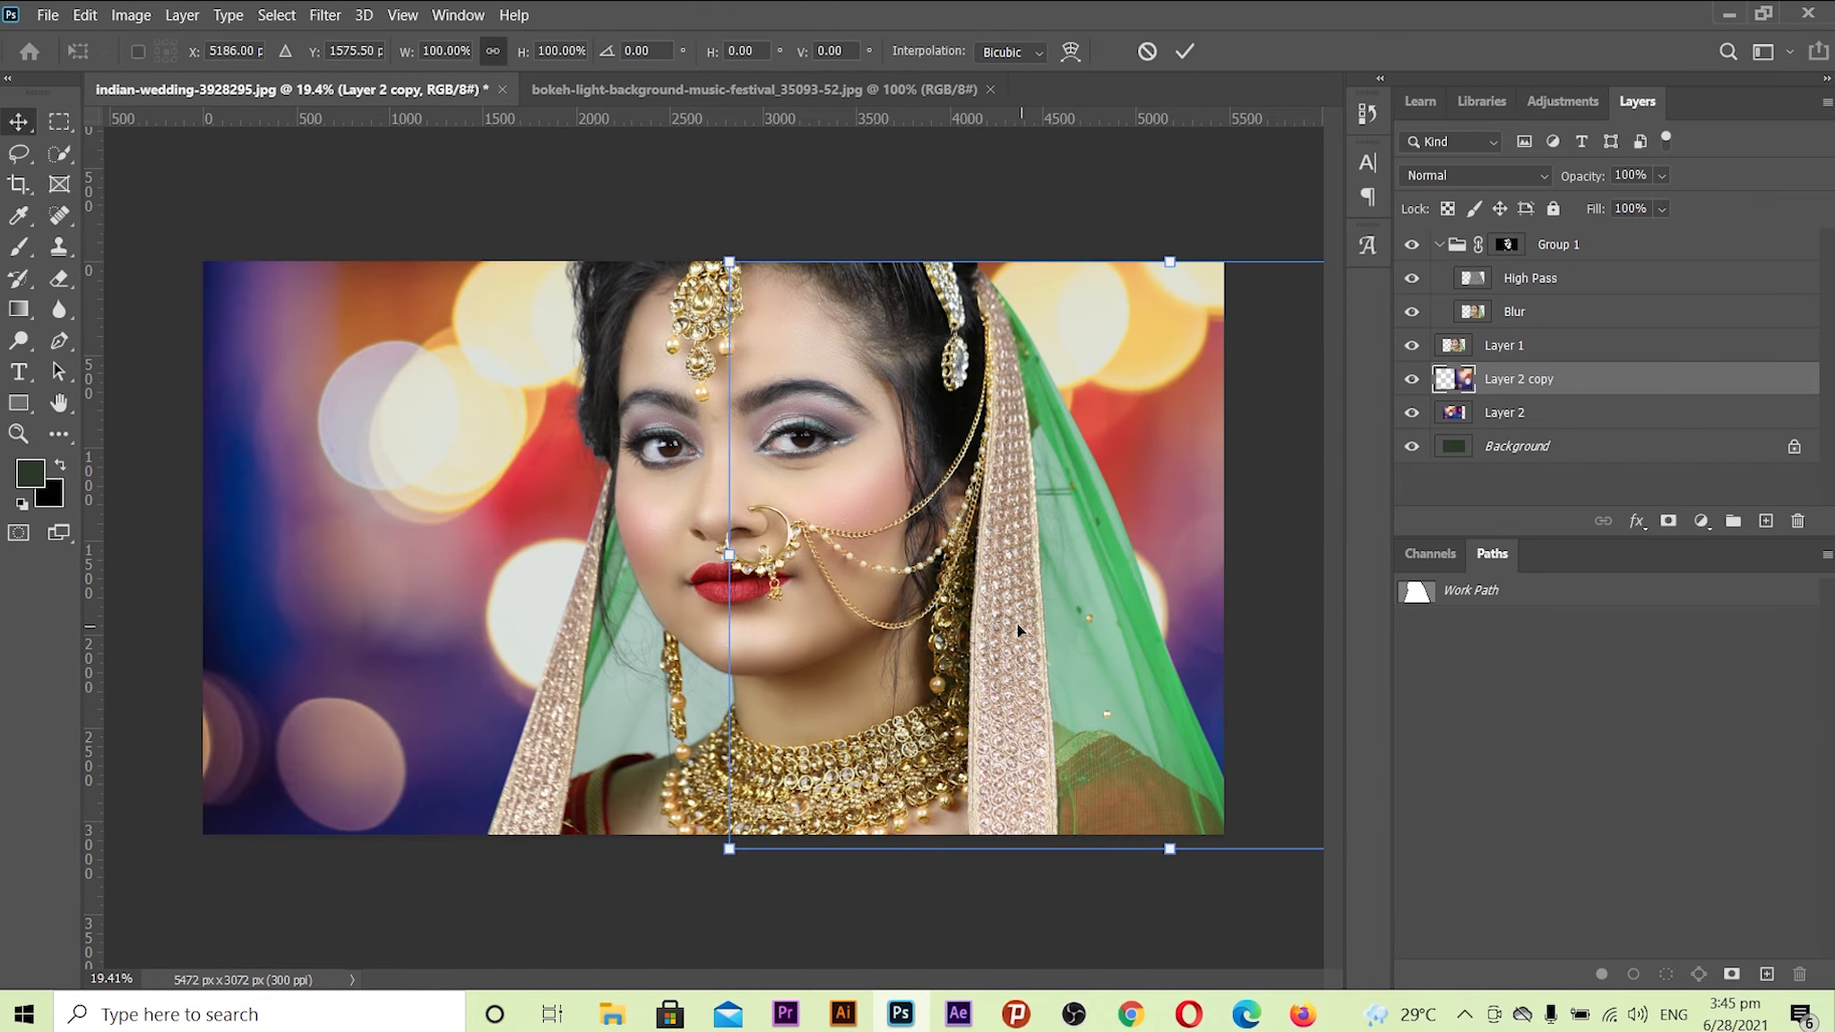
right_click(1016, 624)
left_click(968, 589)
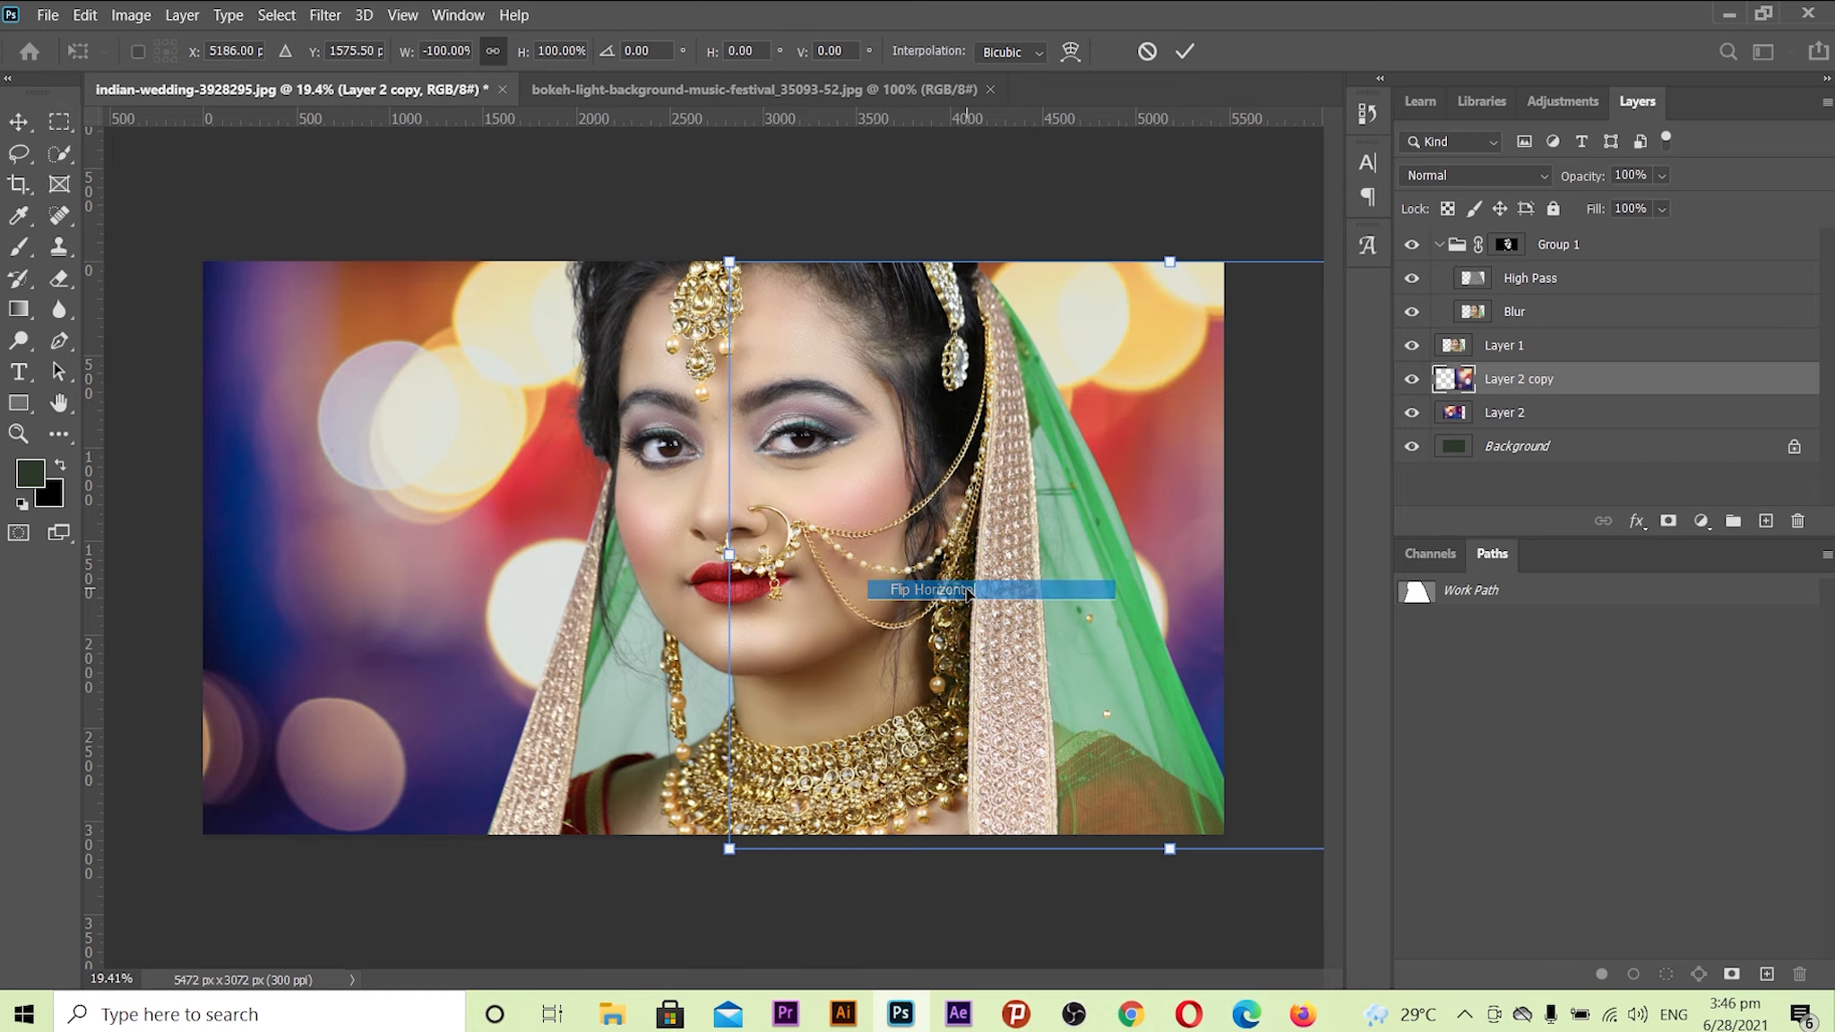
left_click_drag(1155, 454, 1308, 457)
key("Return")
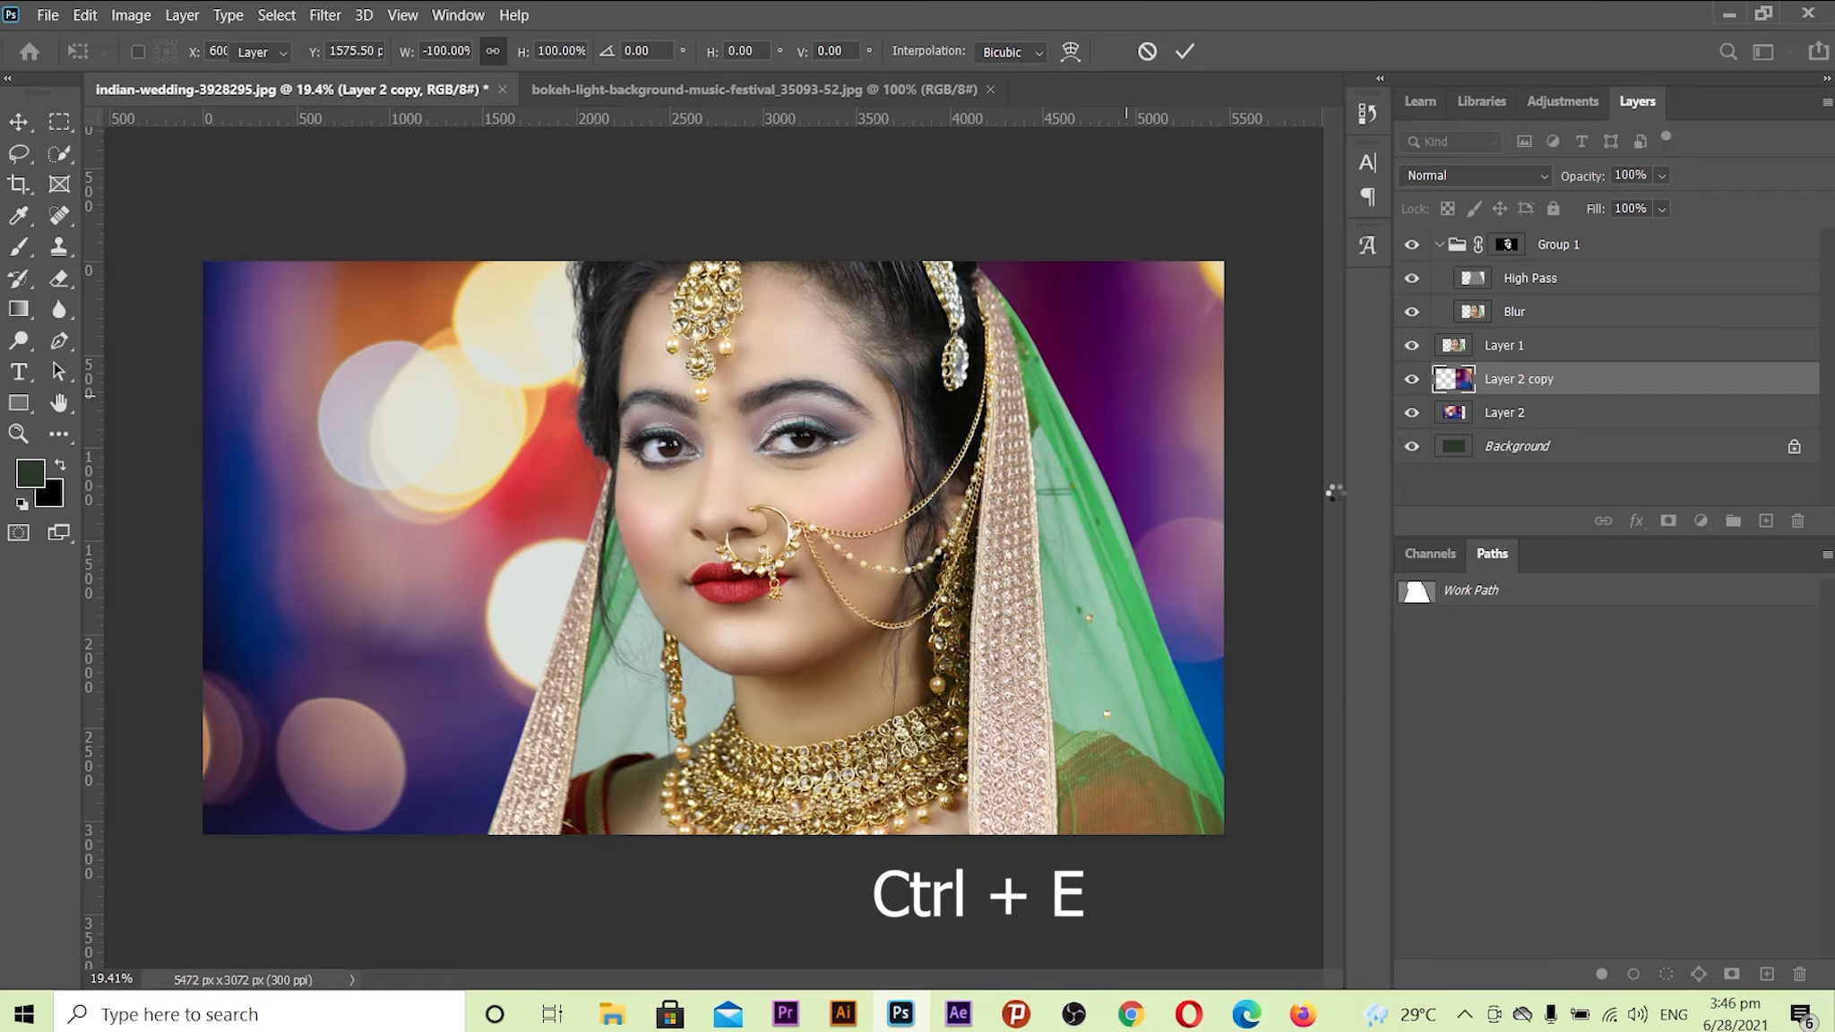
- Merge the two bokeh layers into one and apply a Gaussian Blur with a 1000-pixel radius to it
left_click(1514, 417, "ctrl")
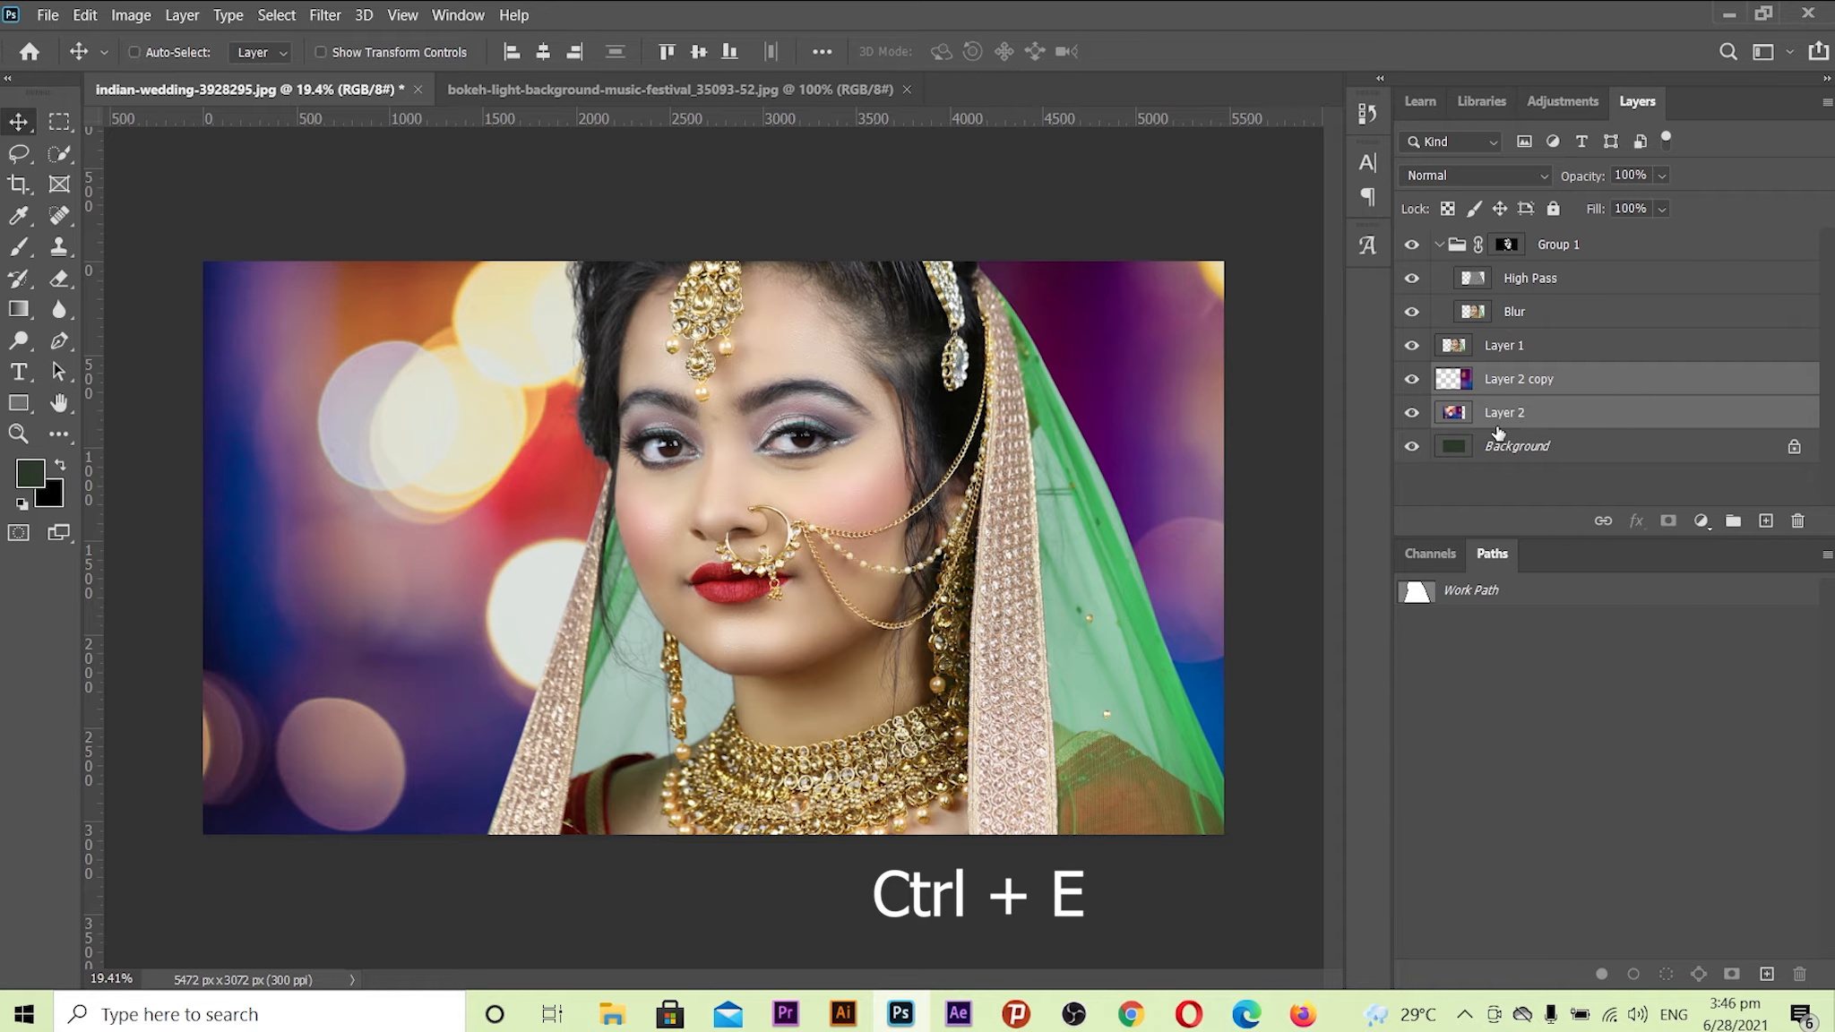
key("ctrl+e")
left_click(315, 16)
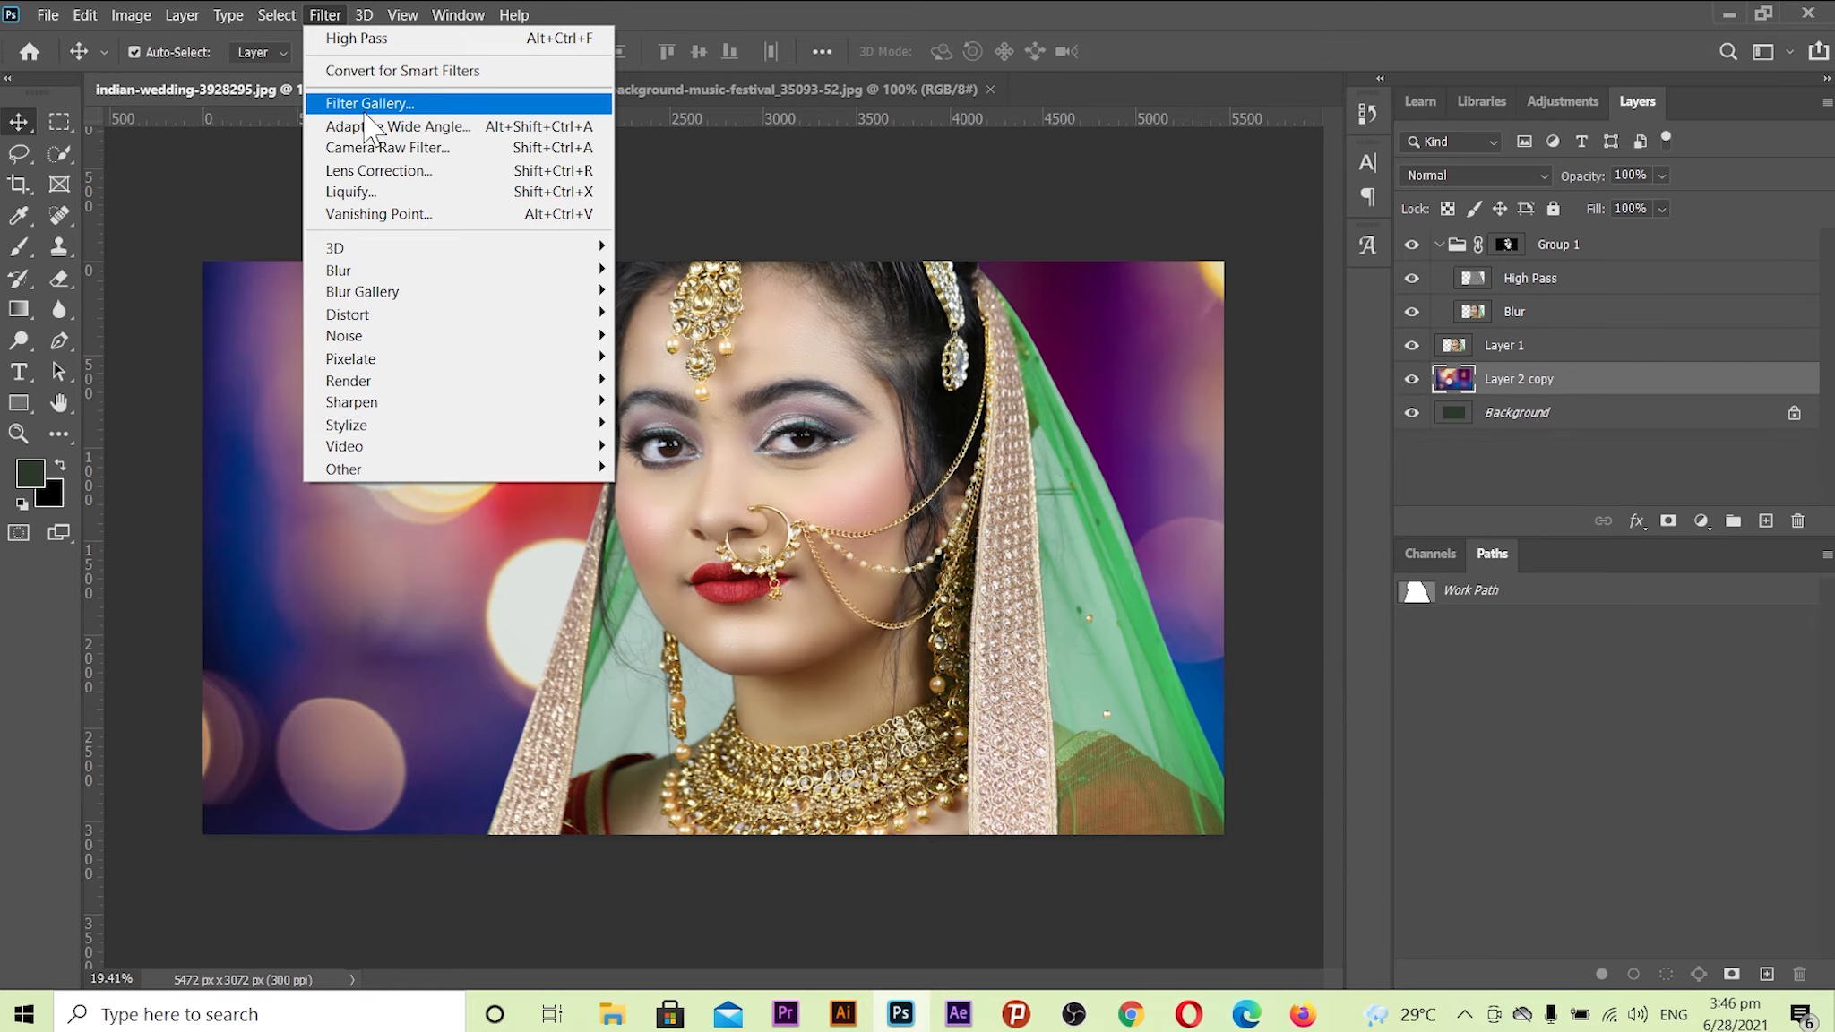
mouse_move(362, 273)
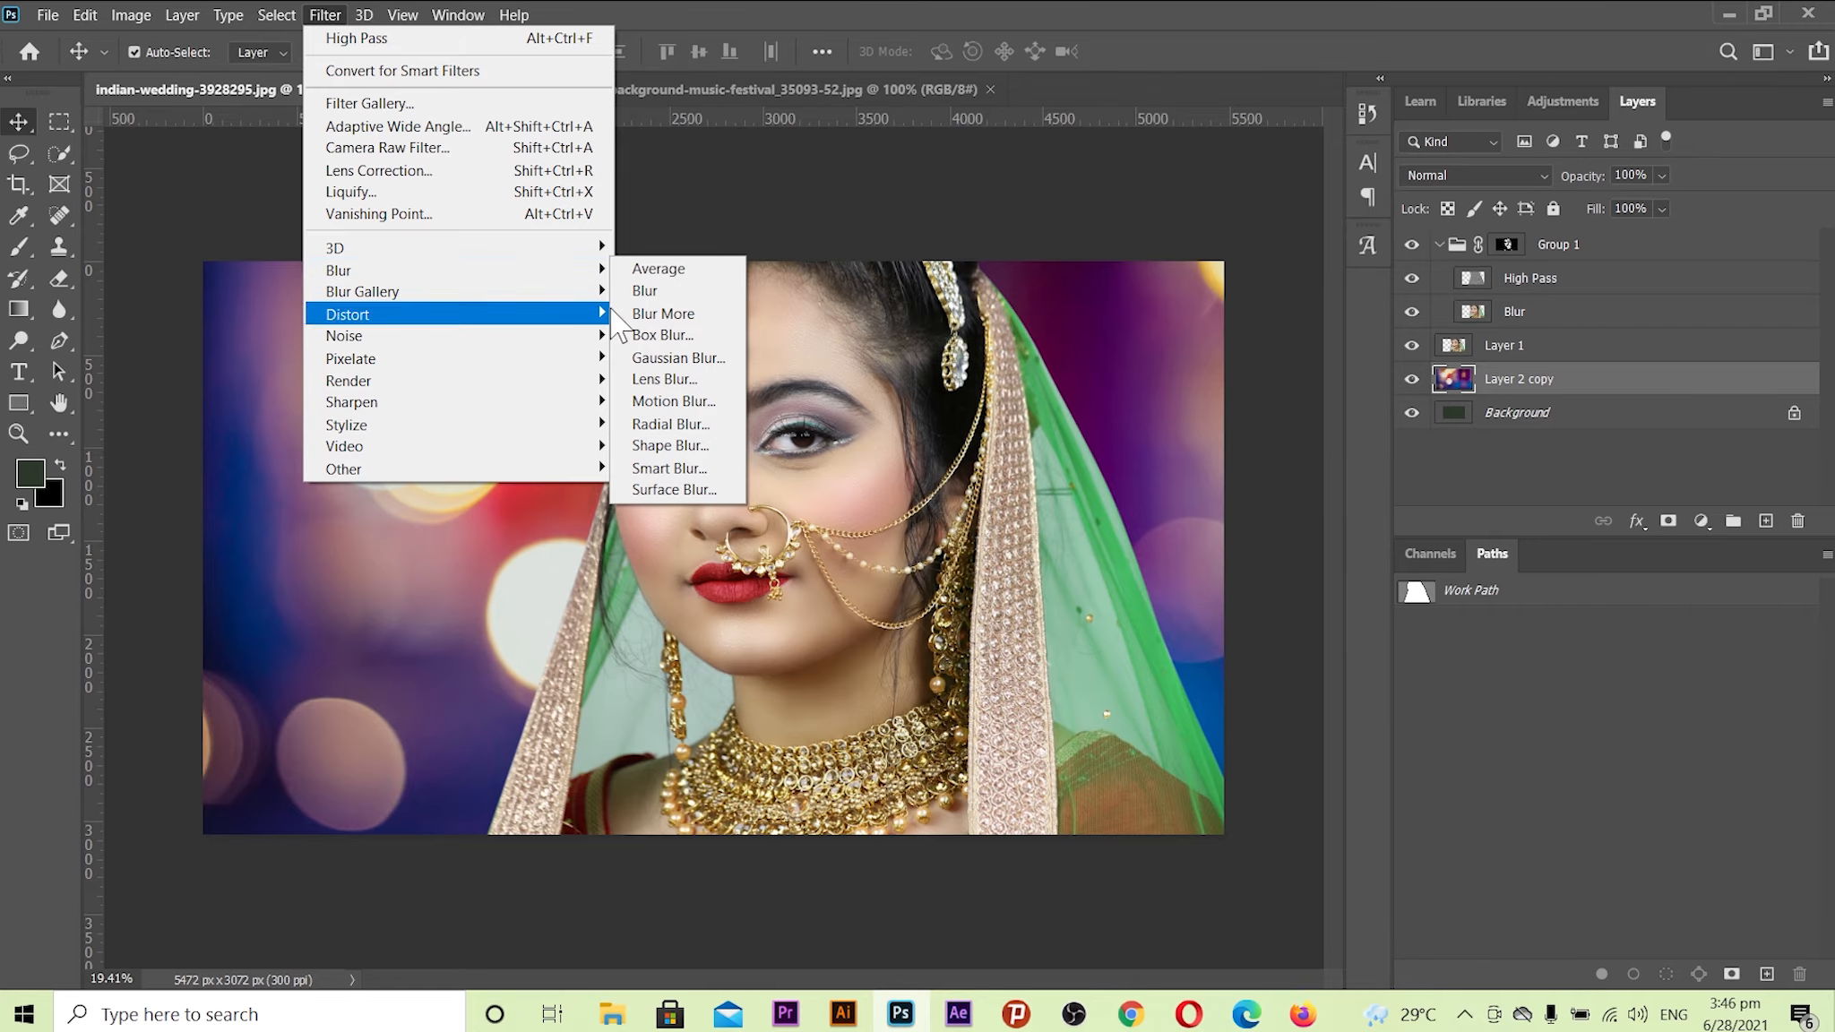
left_click(685, 357)
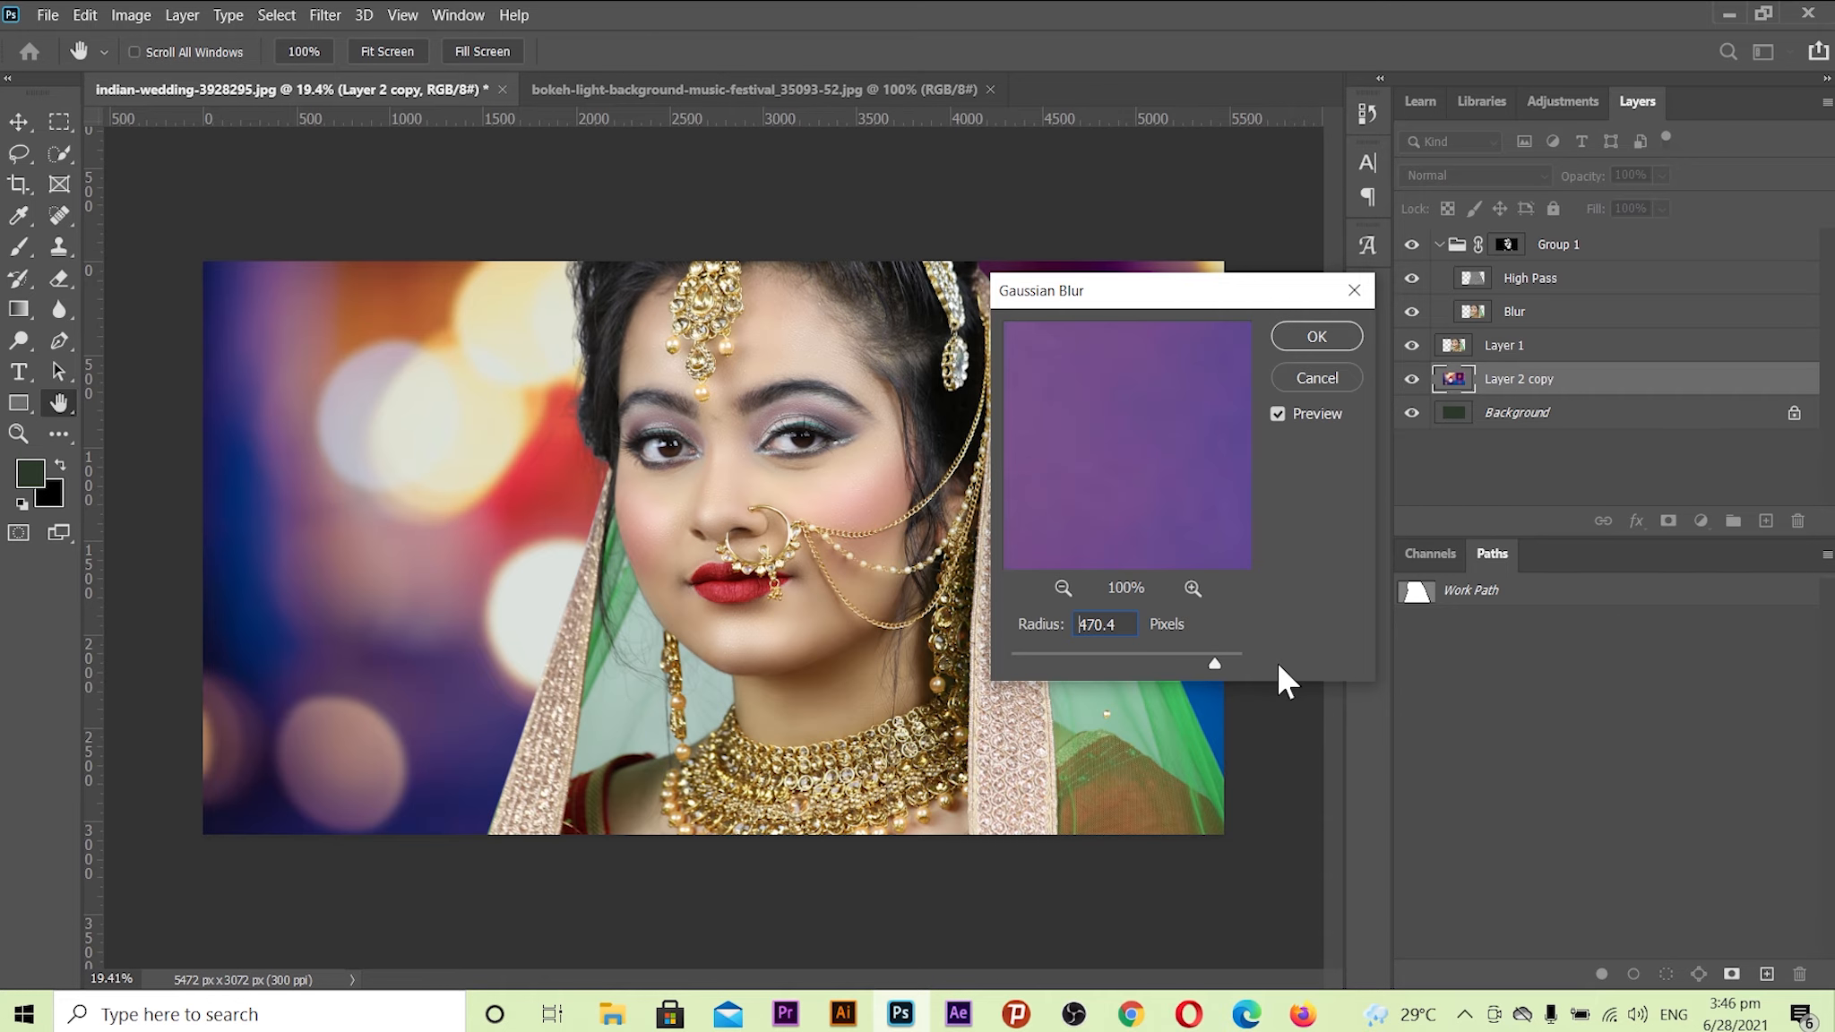
left_click_drag(1277, 661, 1259, 657)
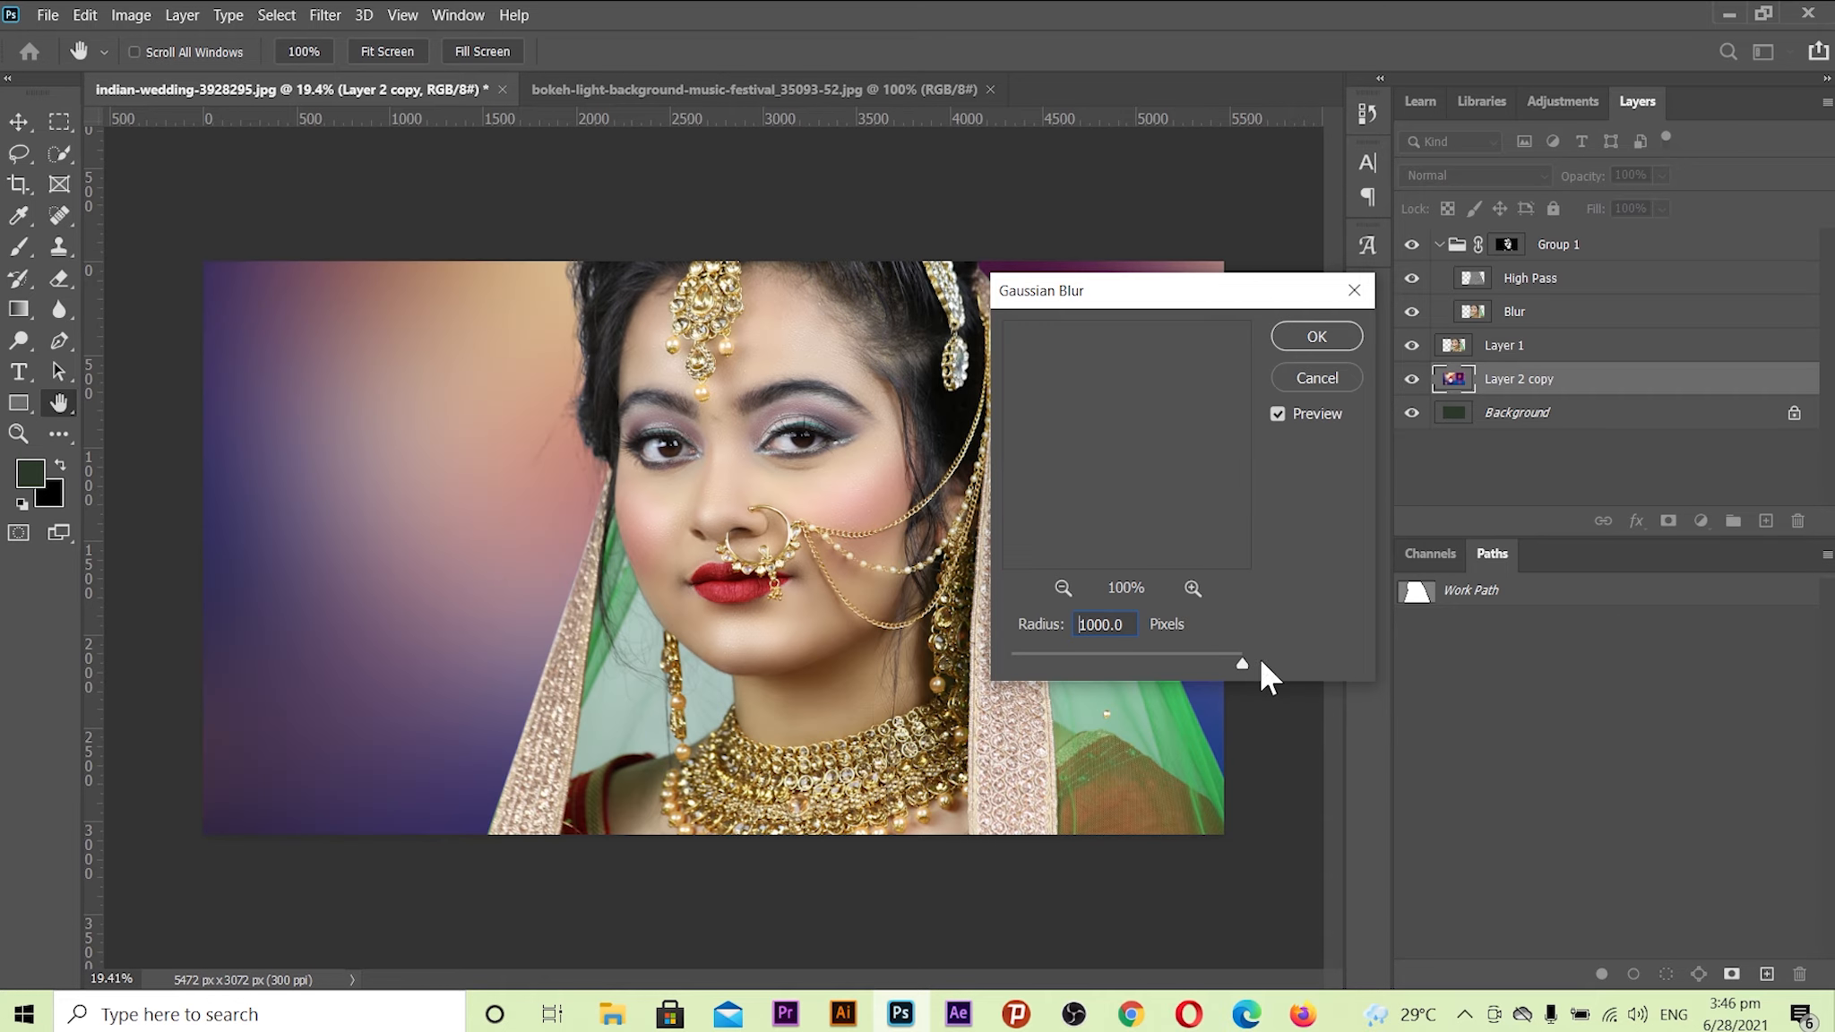
left_click(1317, 336)
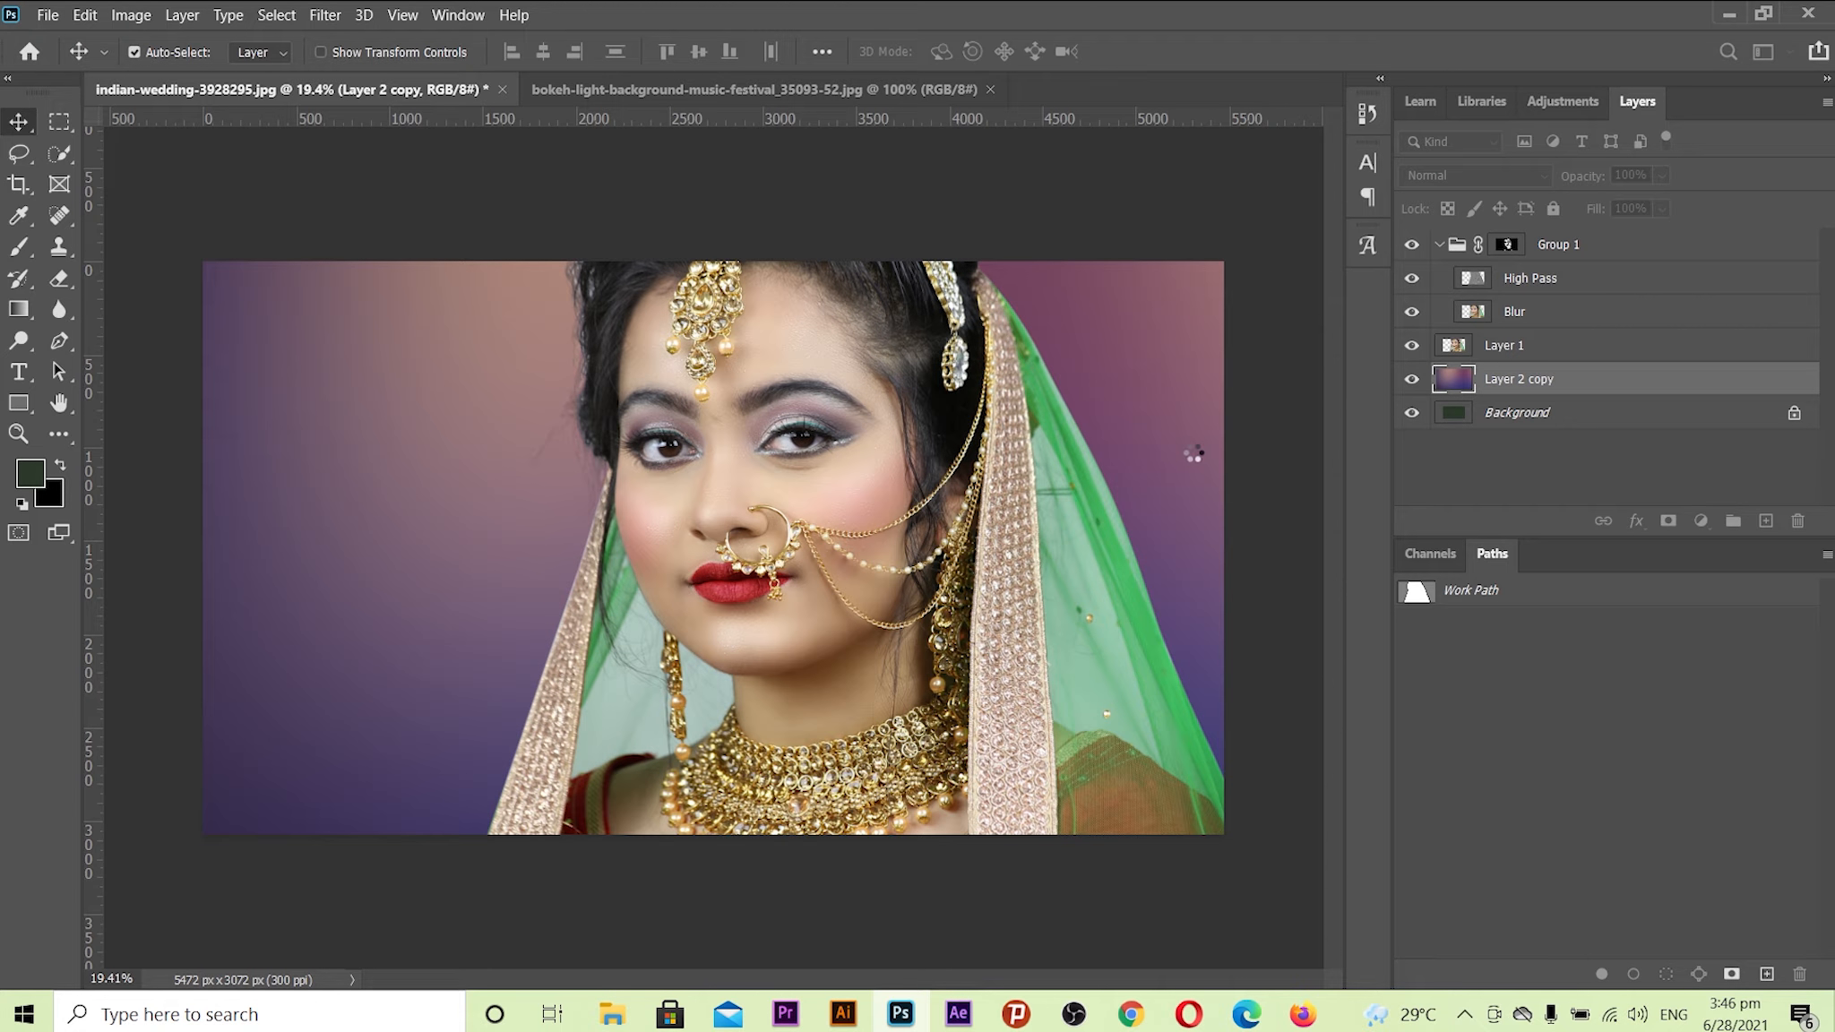
- Duplicate the blurred bokeh layer, place the copy above Group 1 and set its blend mode to Soft Light
scroll(777, 577, "up", 1)
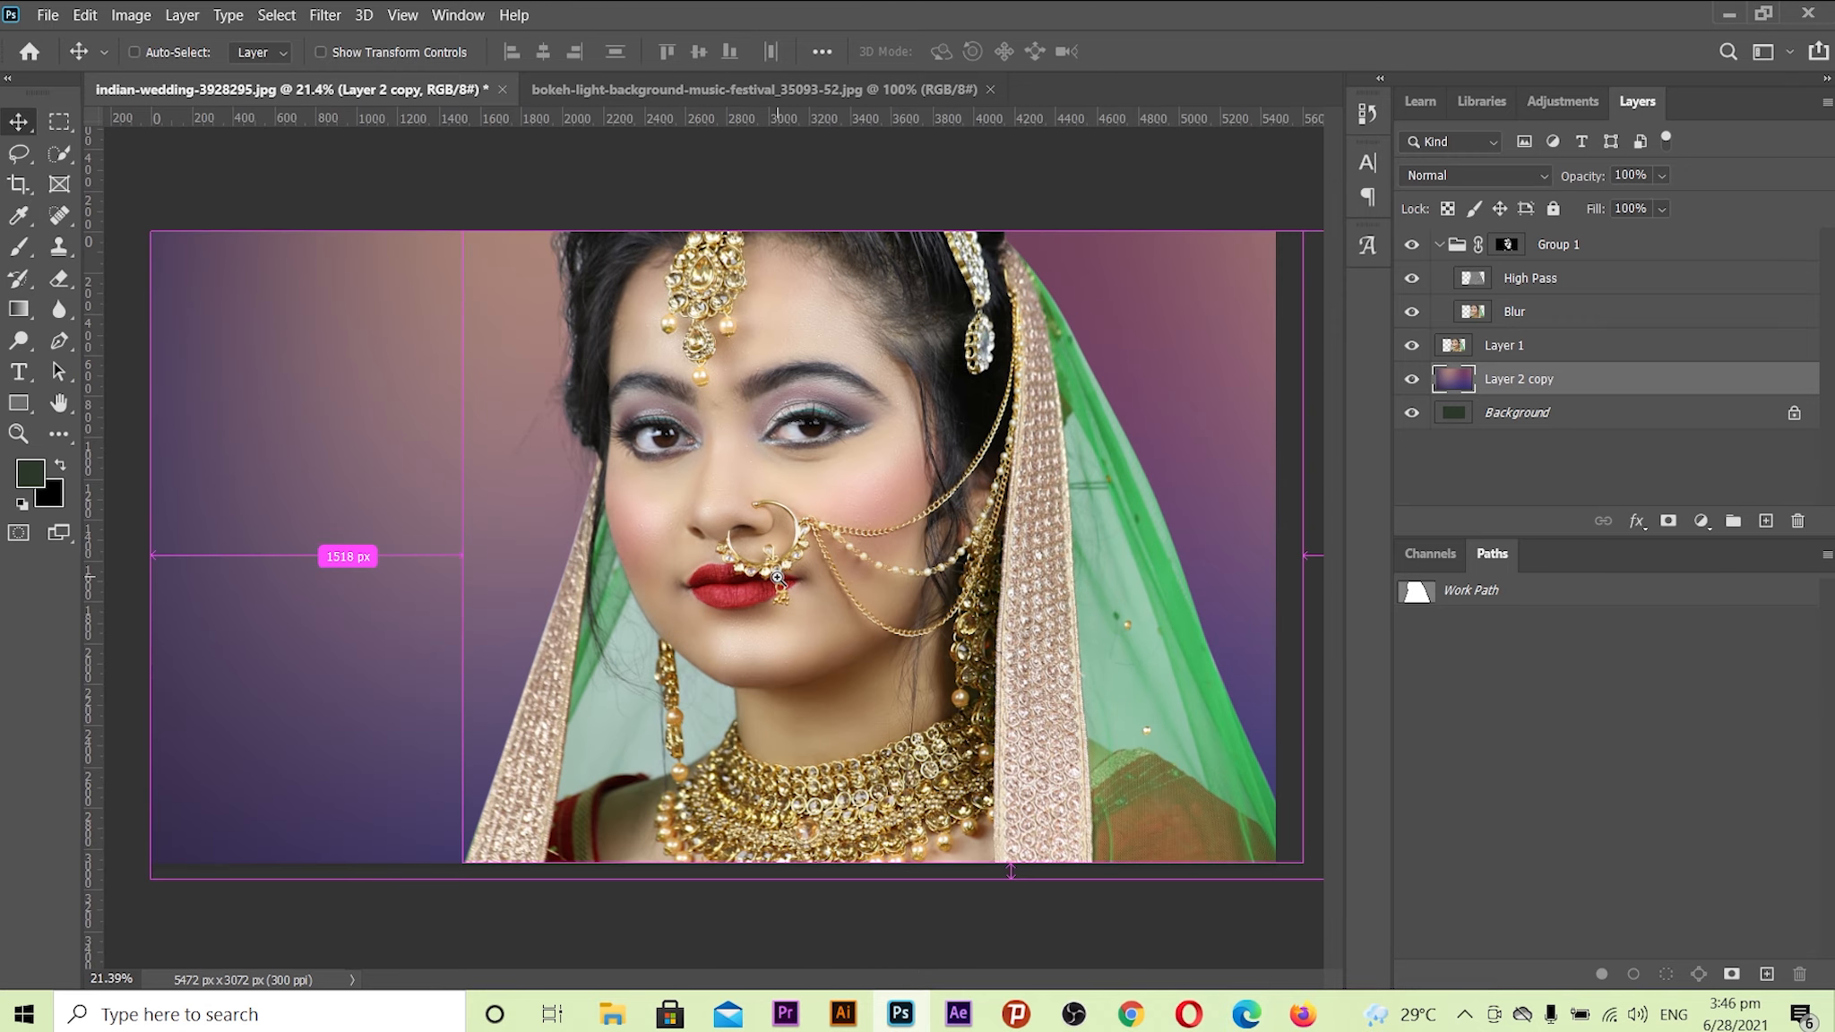
left_click_drag(1589, 387, 1765, 521)
left_click_drag(1587, 381, 1561, 240)
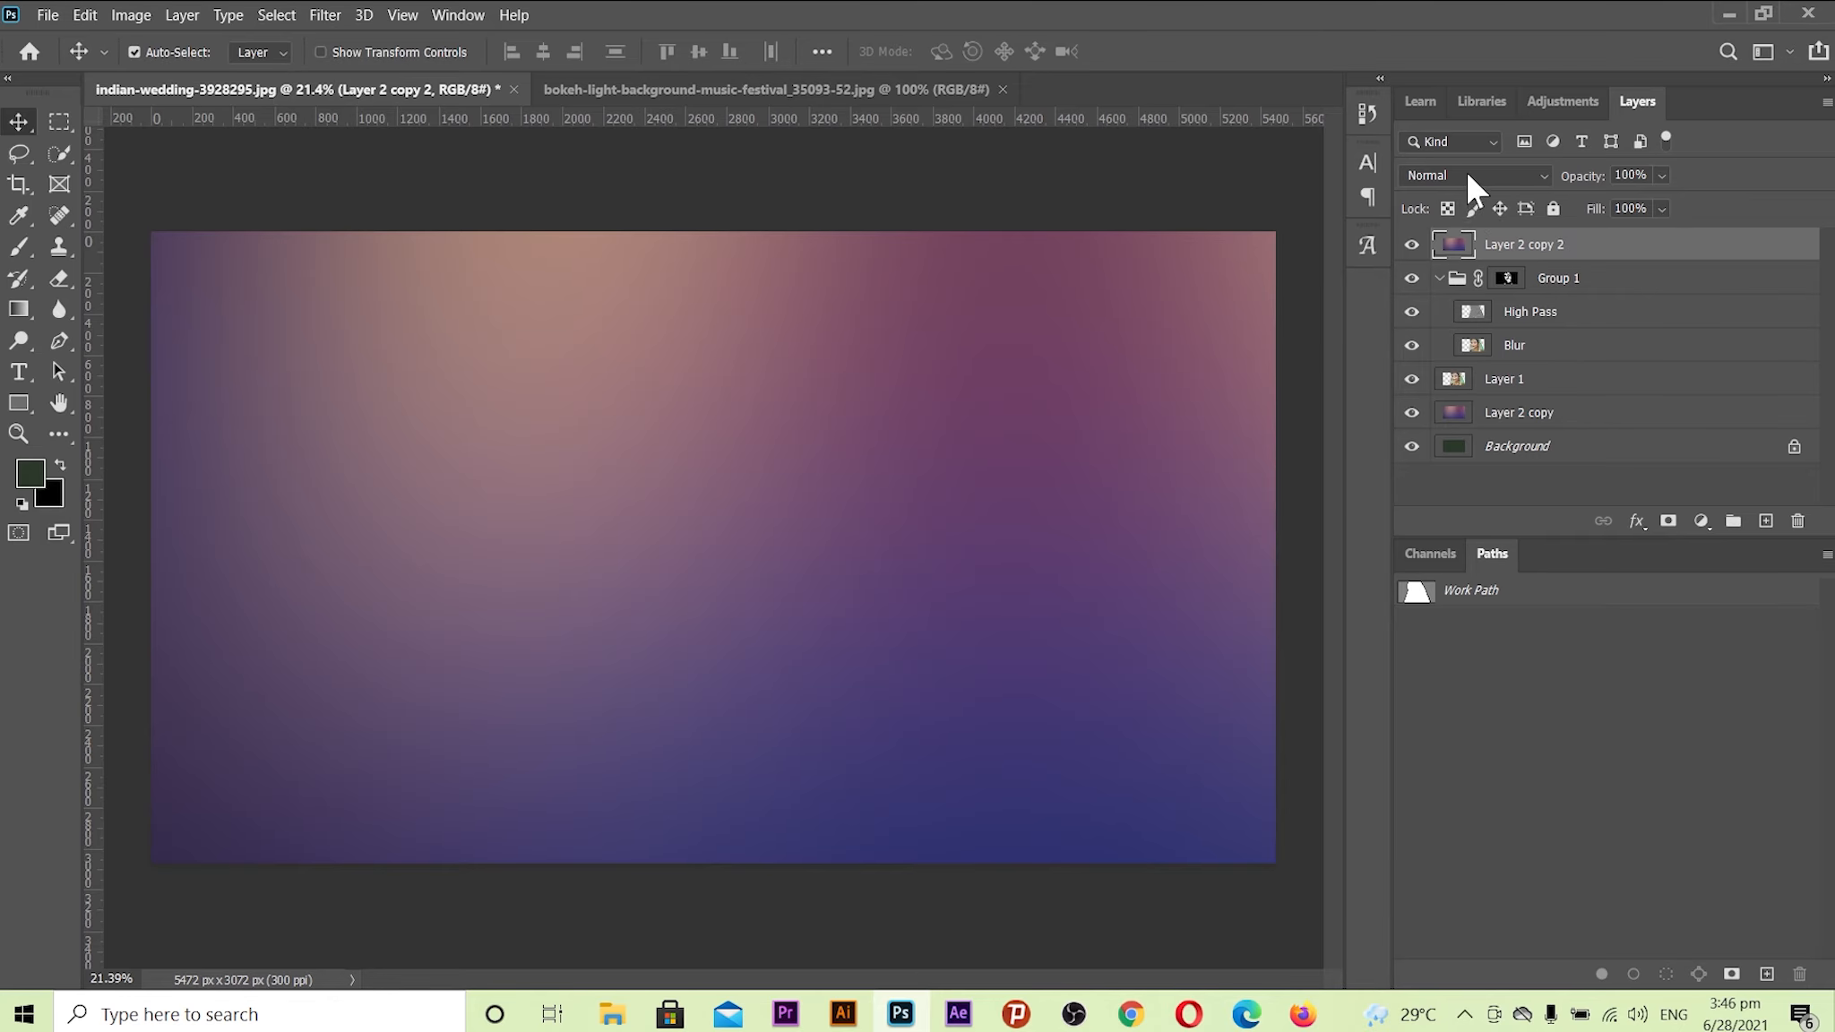
left_click(1467, 172)
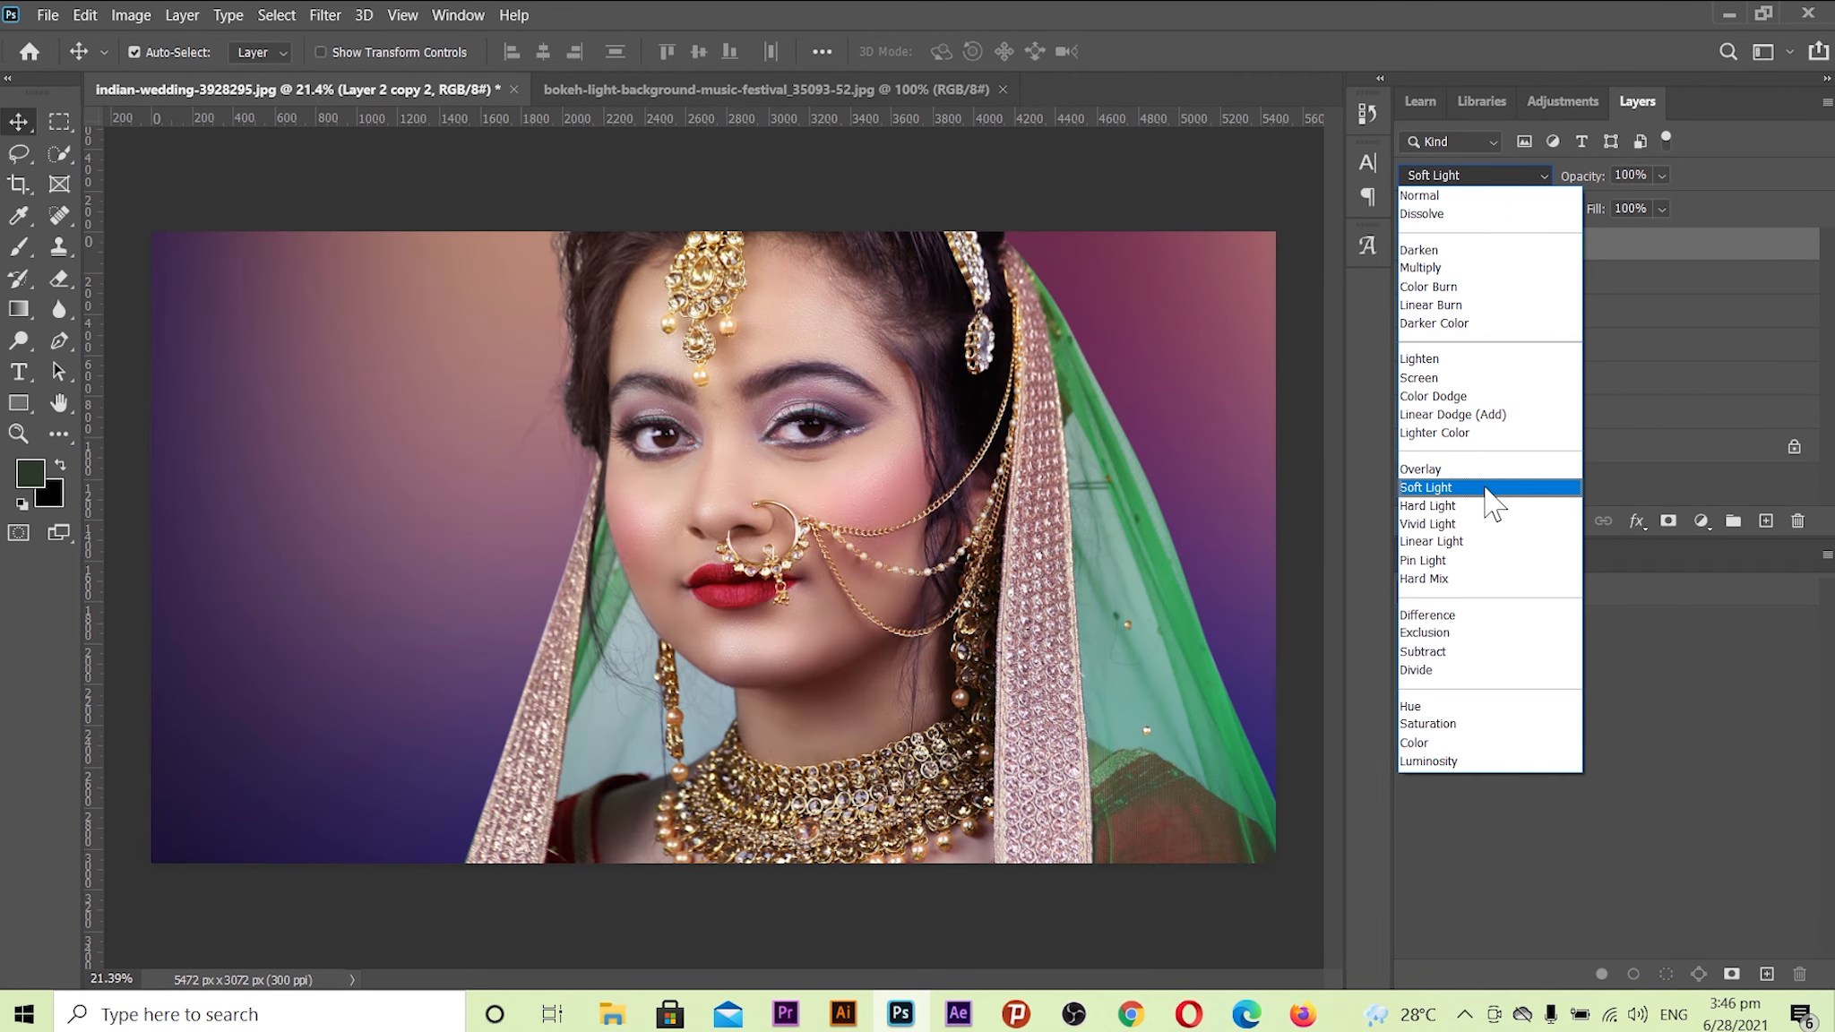
left_click(1487, 491)
left_click(1412, 246)
left_click(1412, 246)
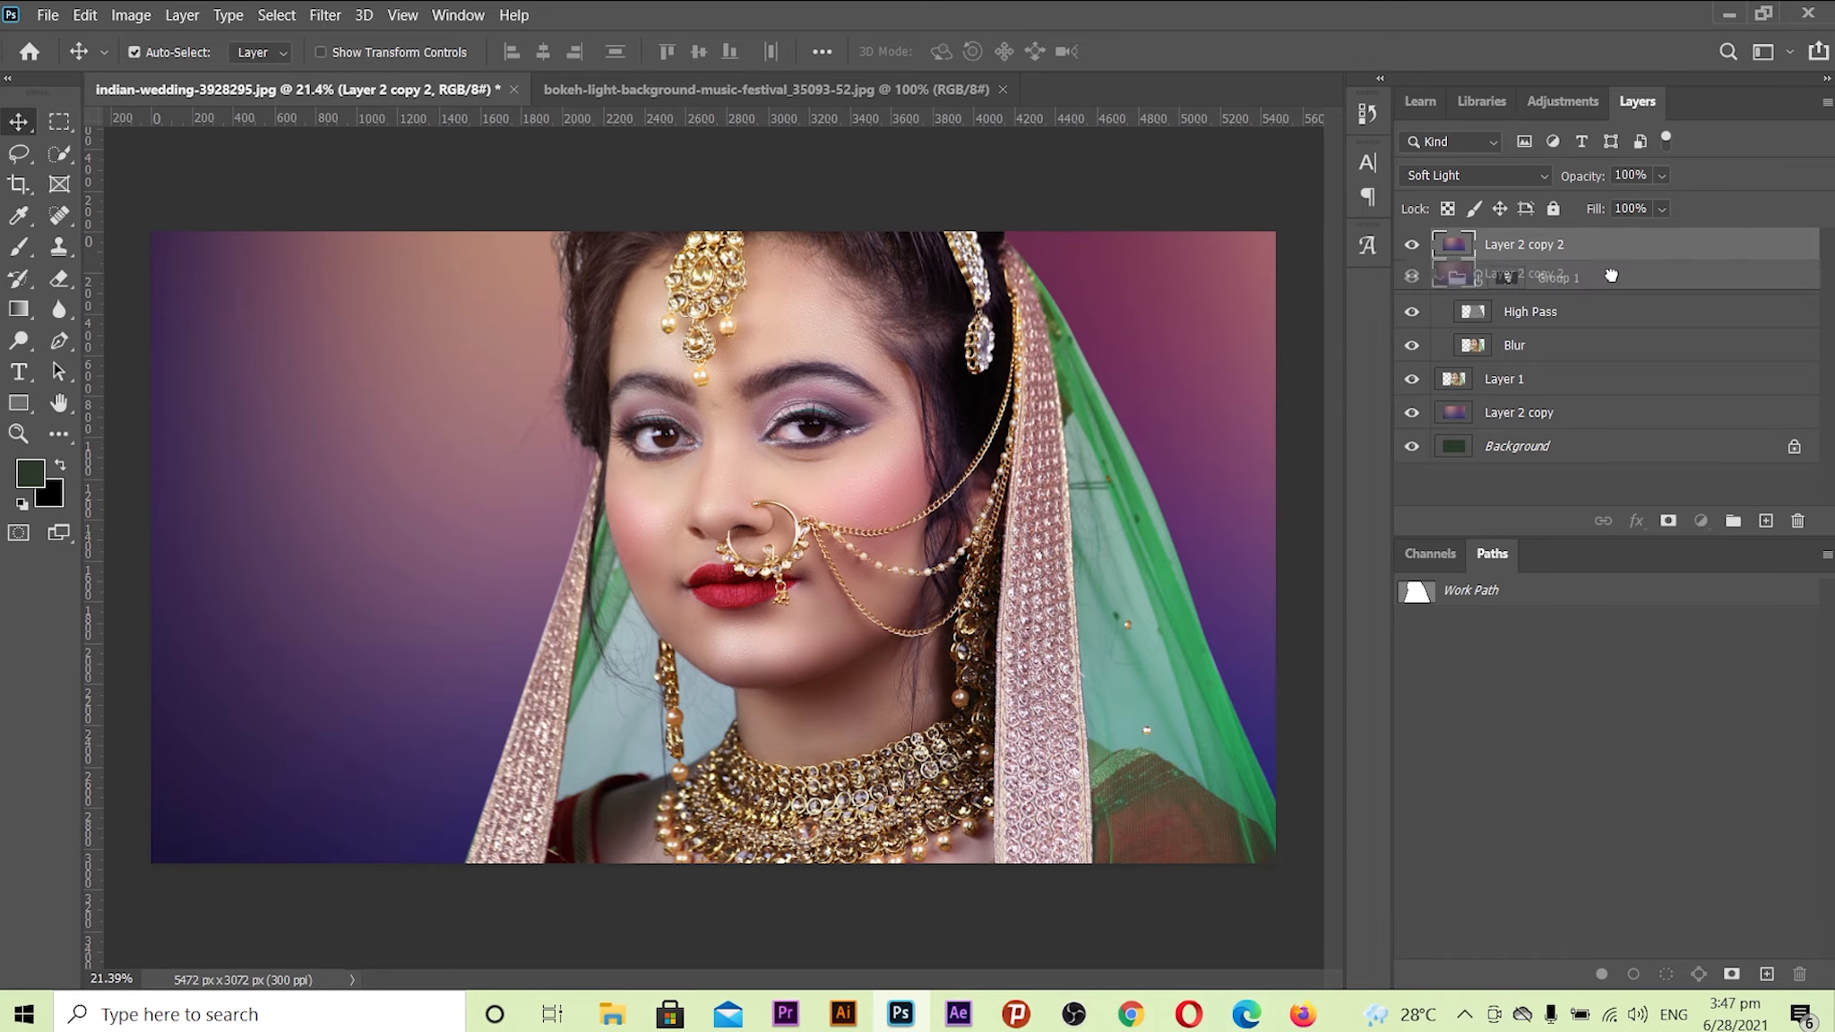
- Duplicate the Soft Light layer and set the copy's blend mode to Hard Light
key("ctrl+j")
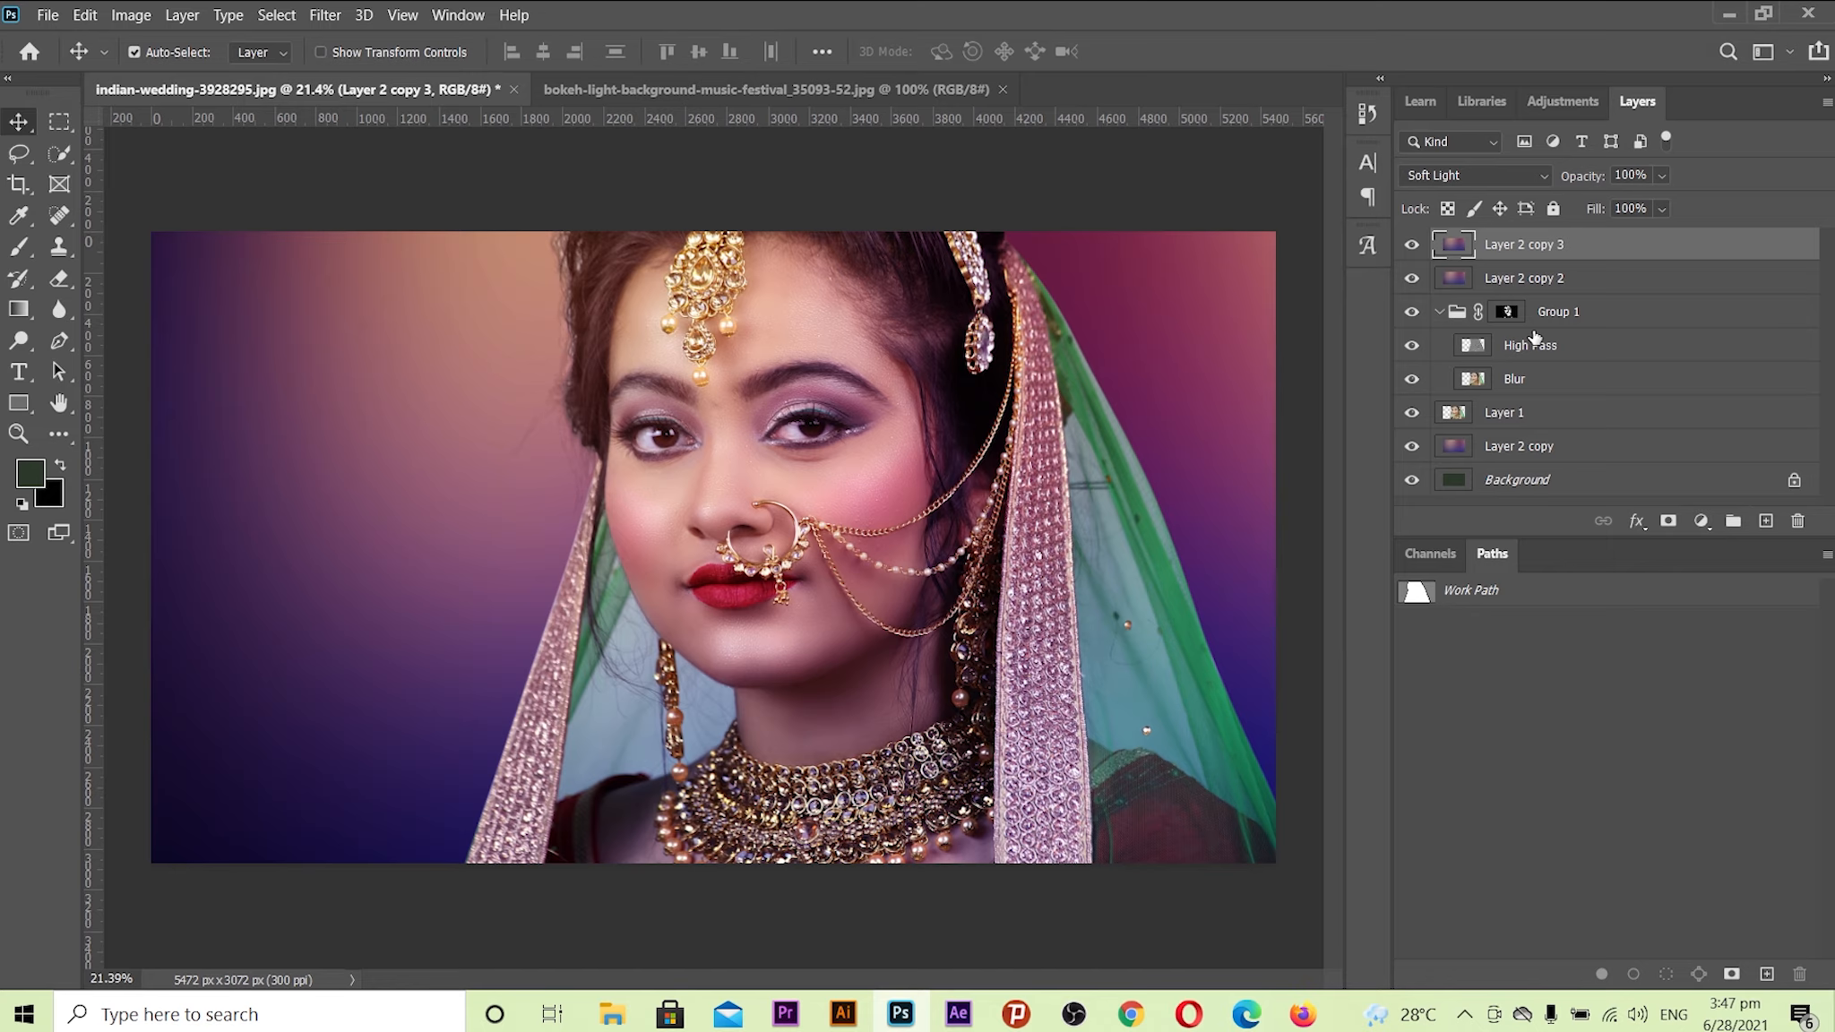
left_click(1521, 173)
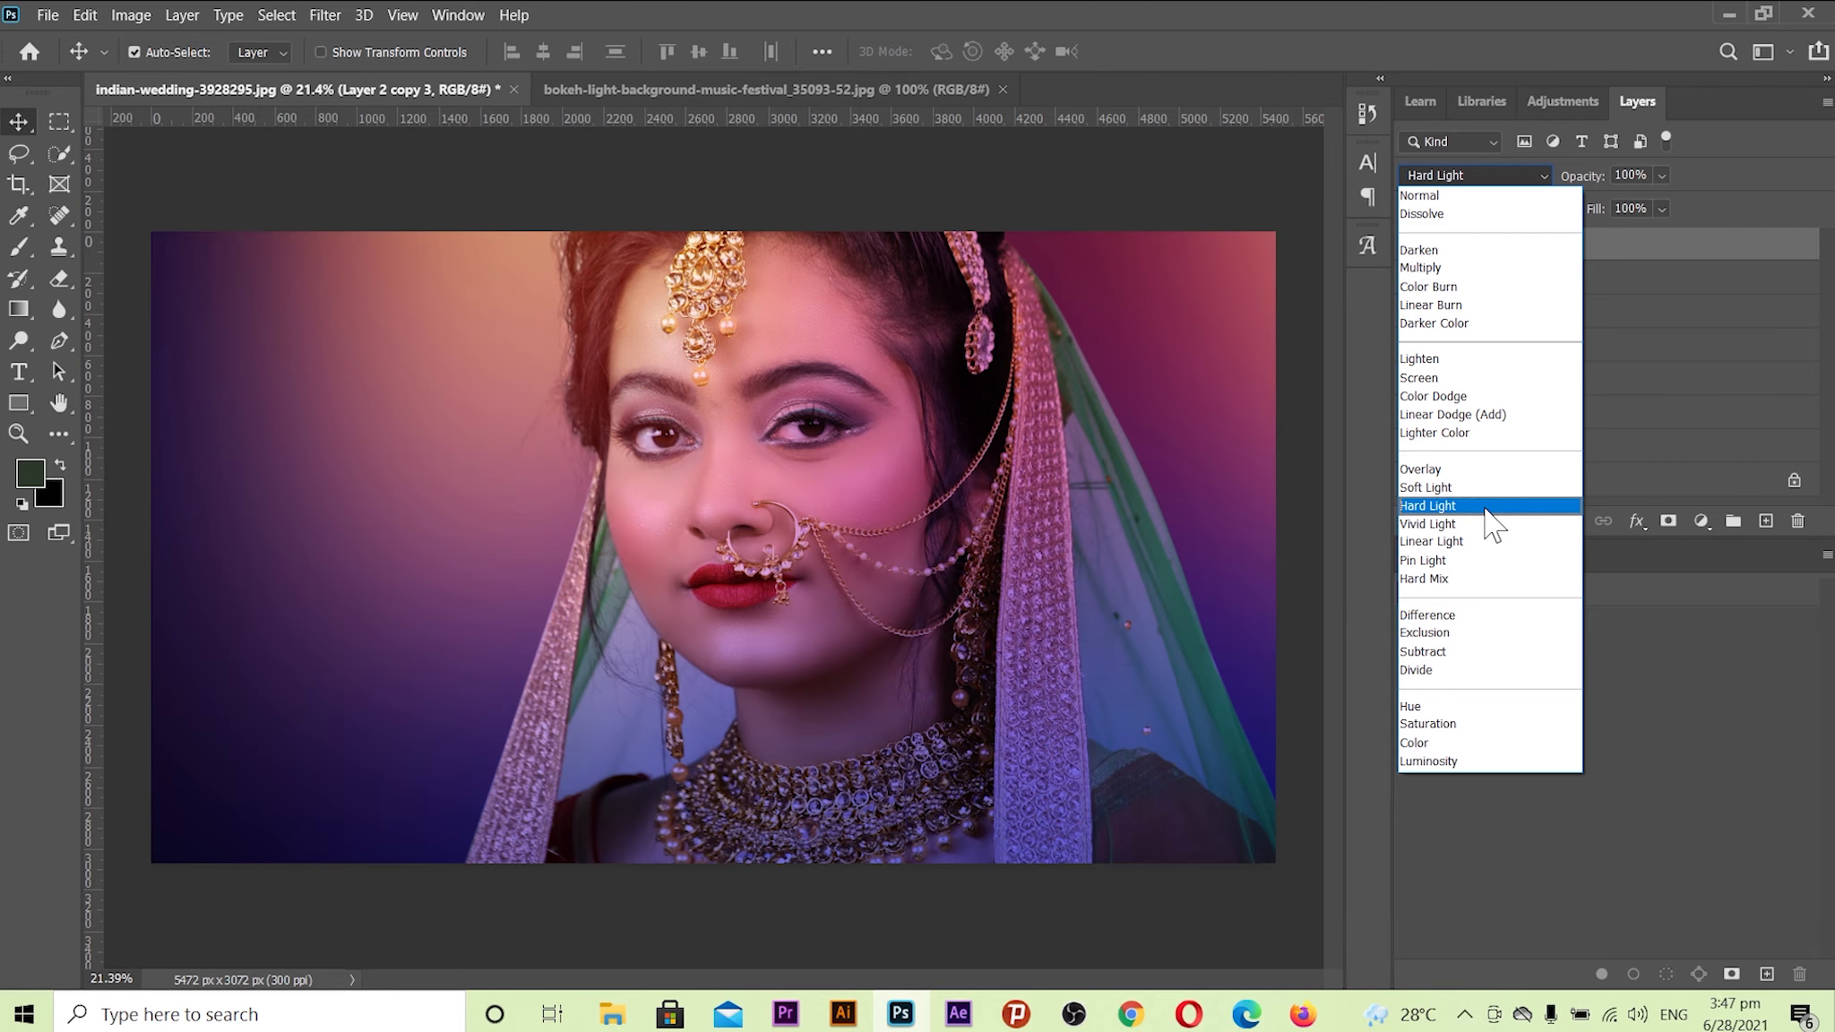
left_click(1479, 507)
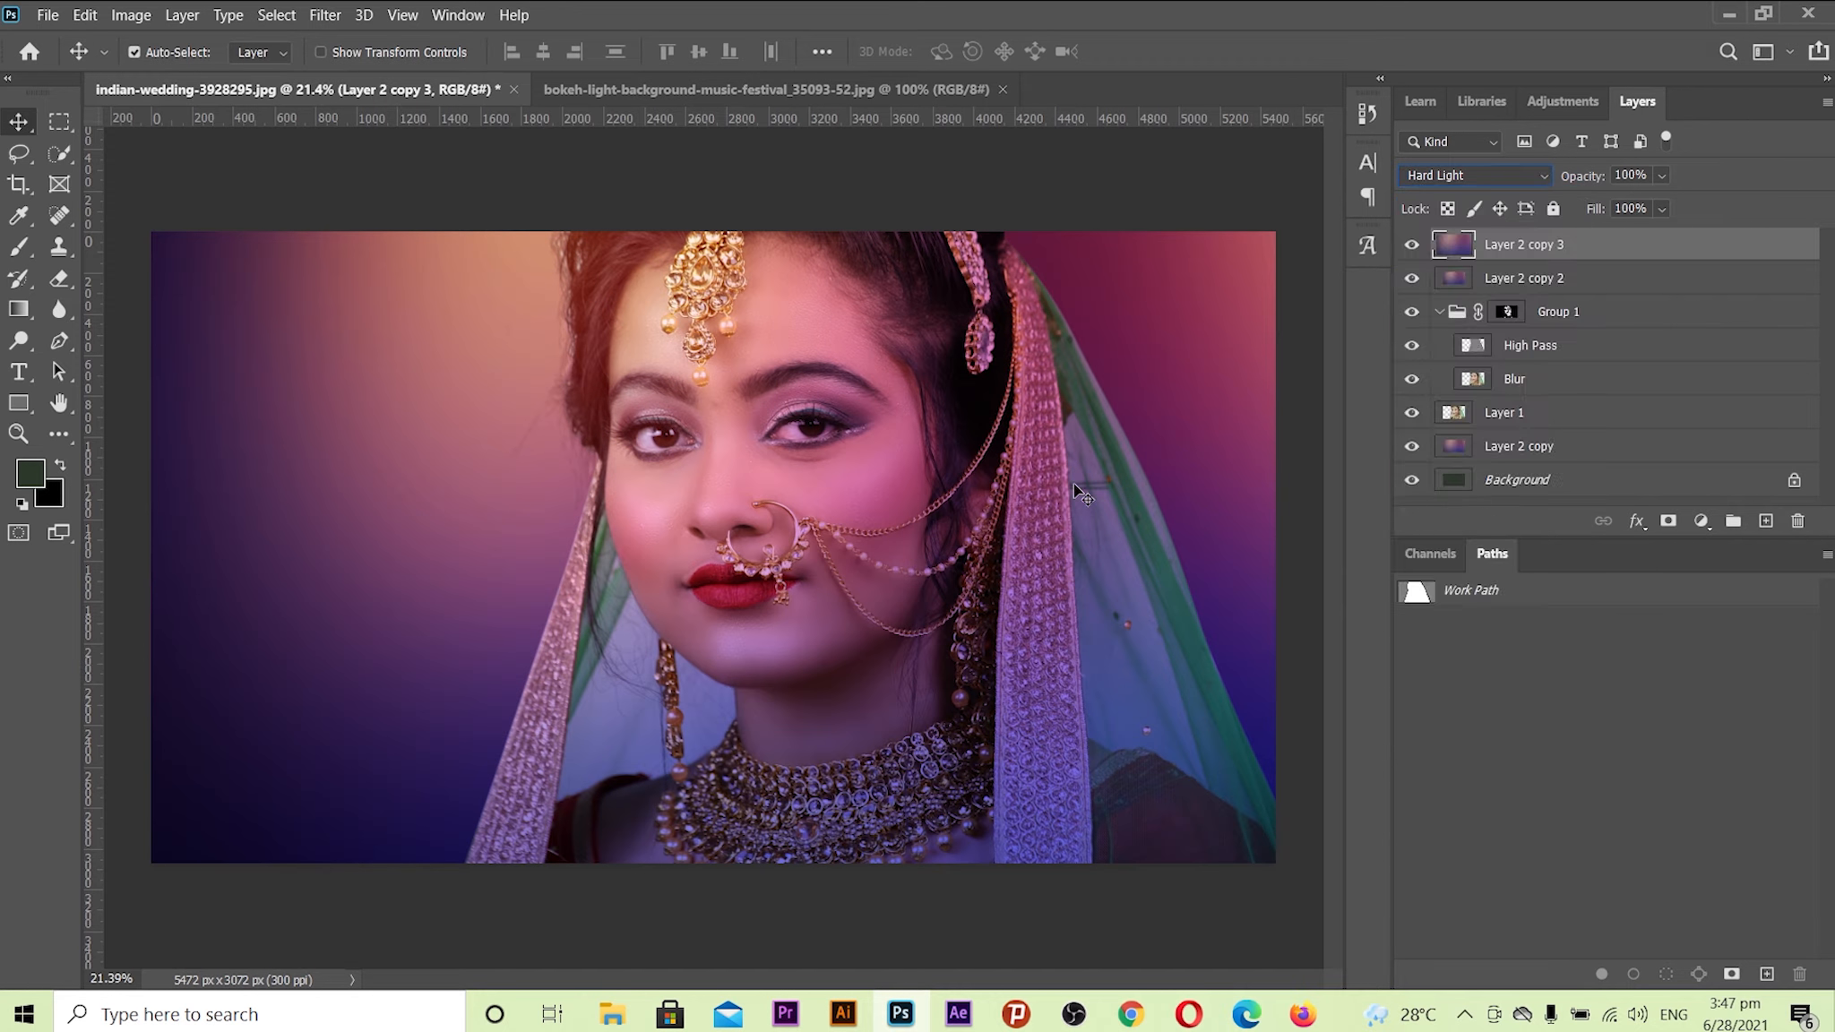
- Erase the Hard Light layer over the left background, lower face, necklace and right edge with a soft 2800-pixel Eraser
left_click(338, 215)
left_click(59, 215)
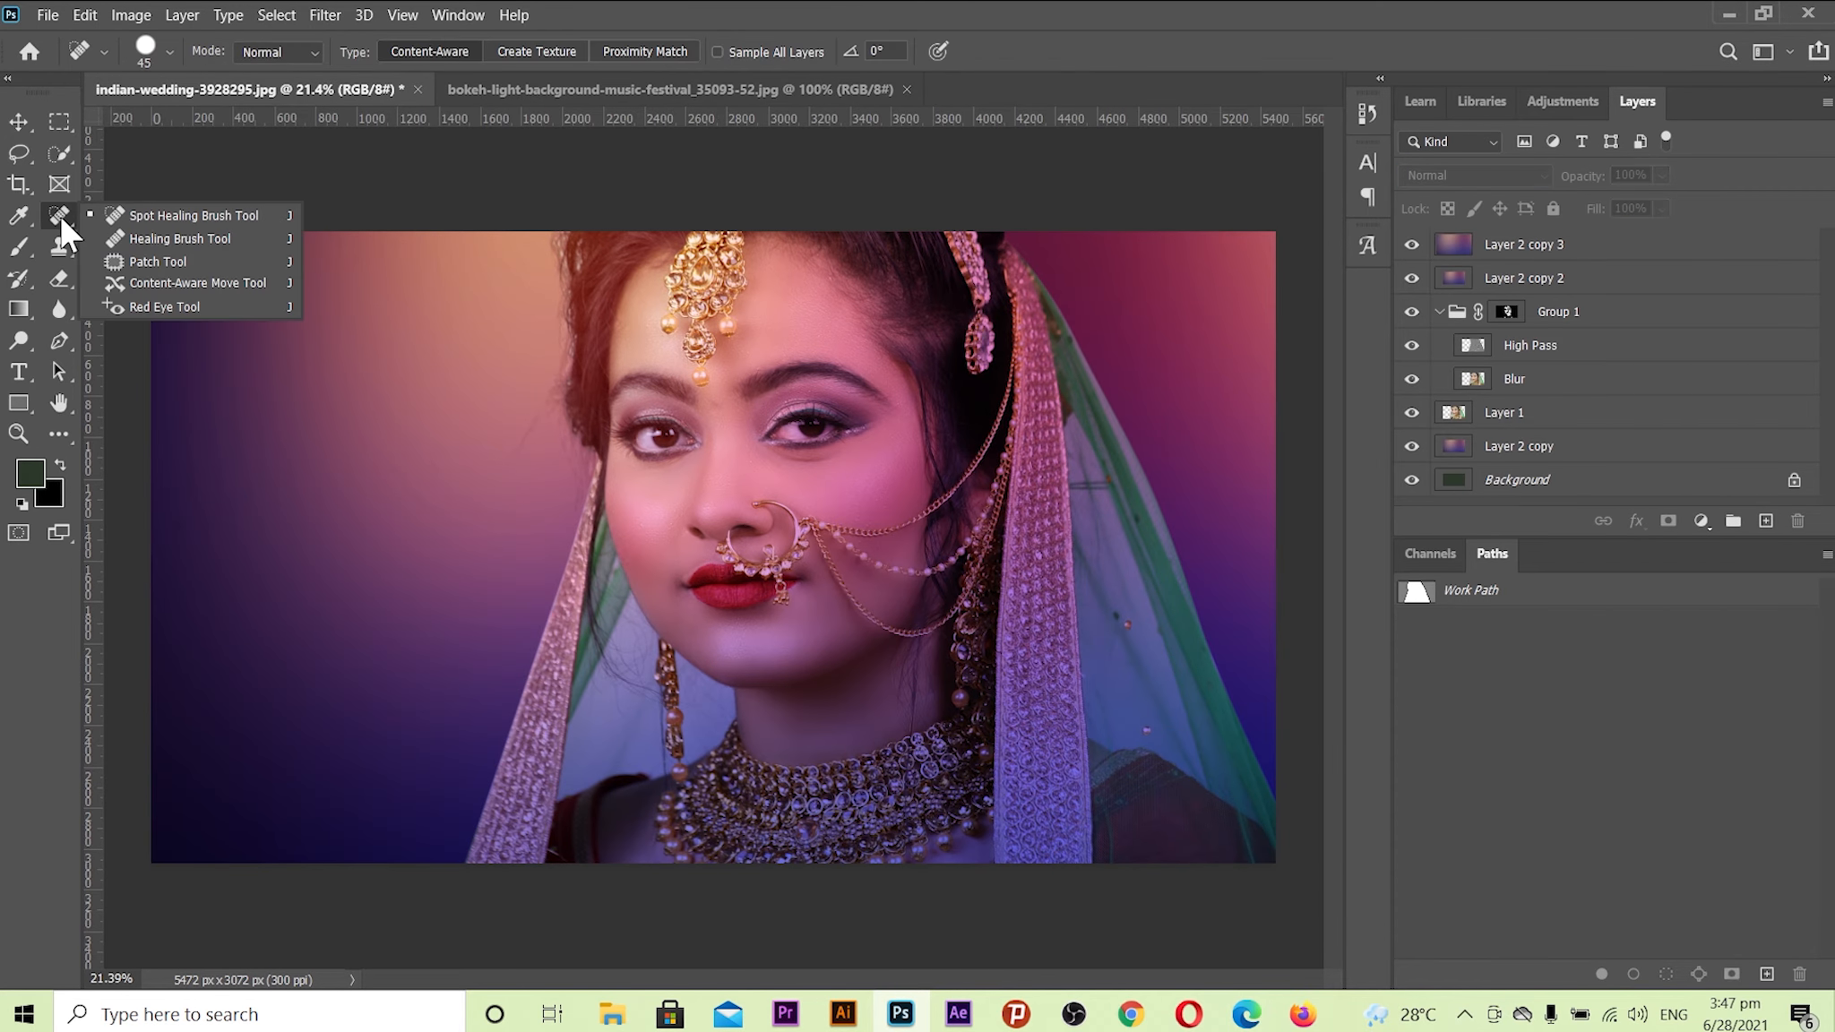
left_click(59, 278)
left_click(120, 281)
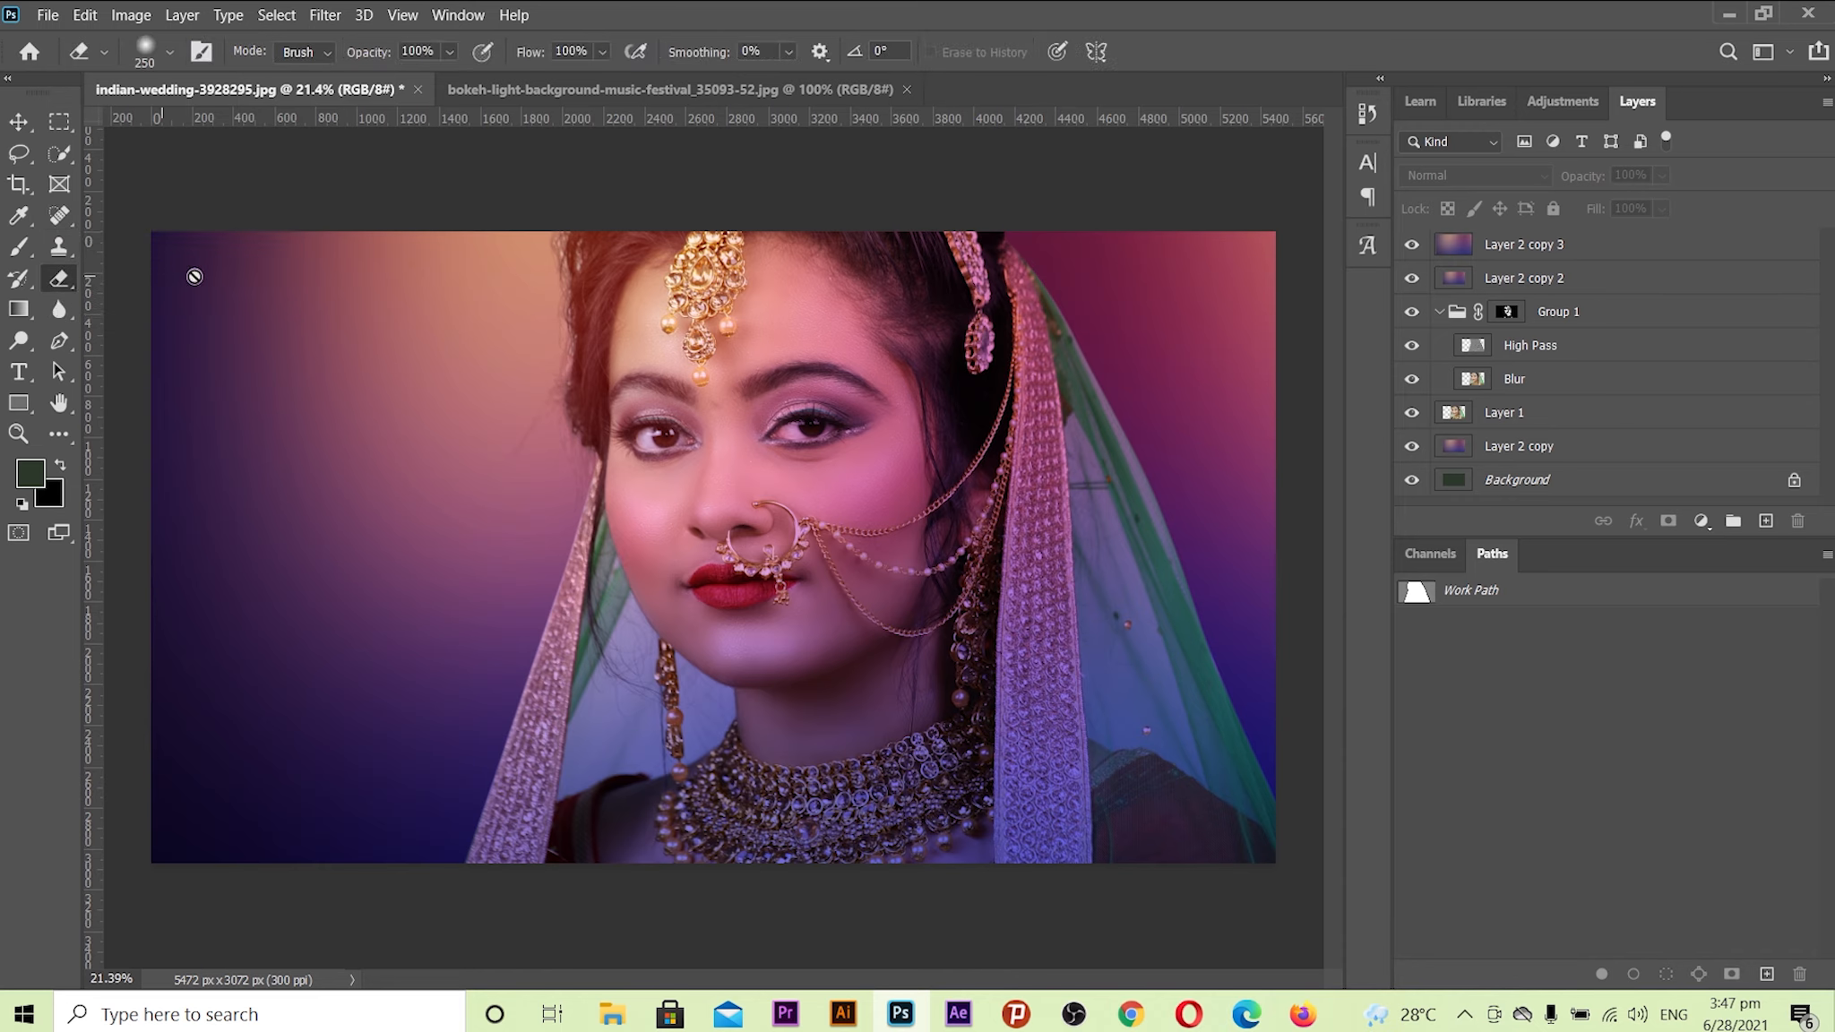
left_click(1537, 250)
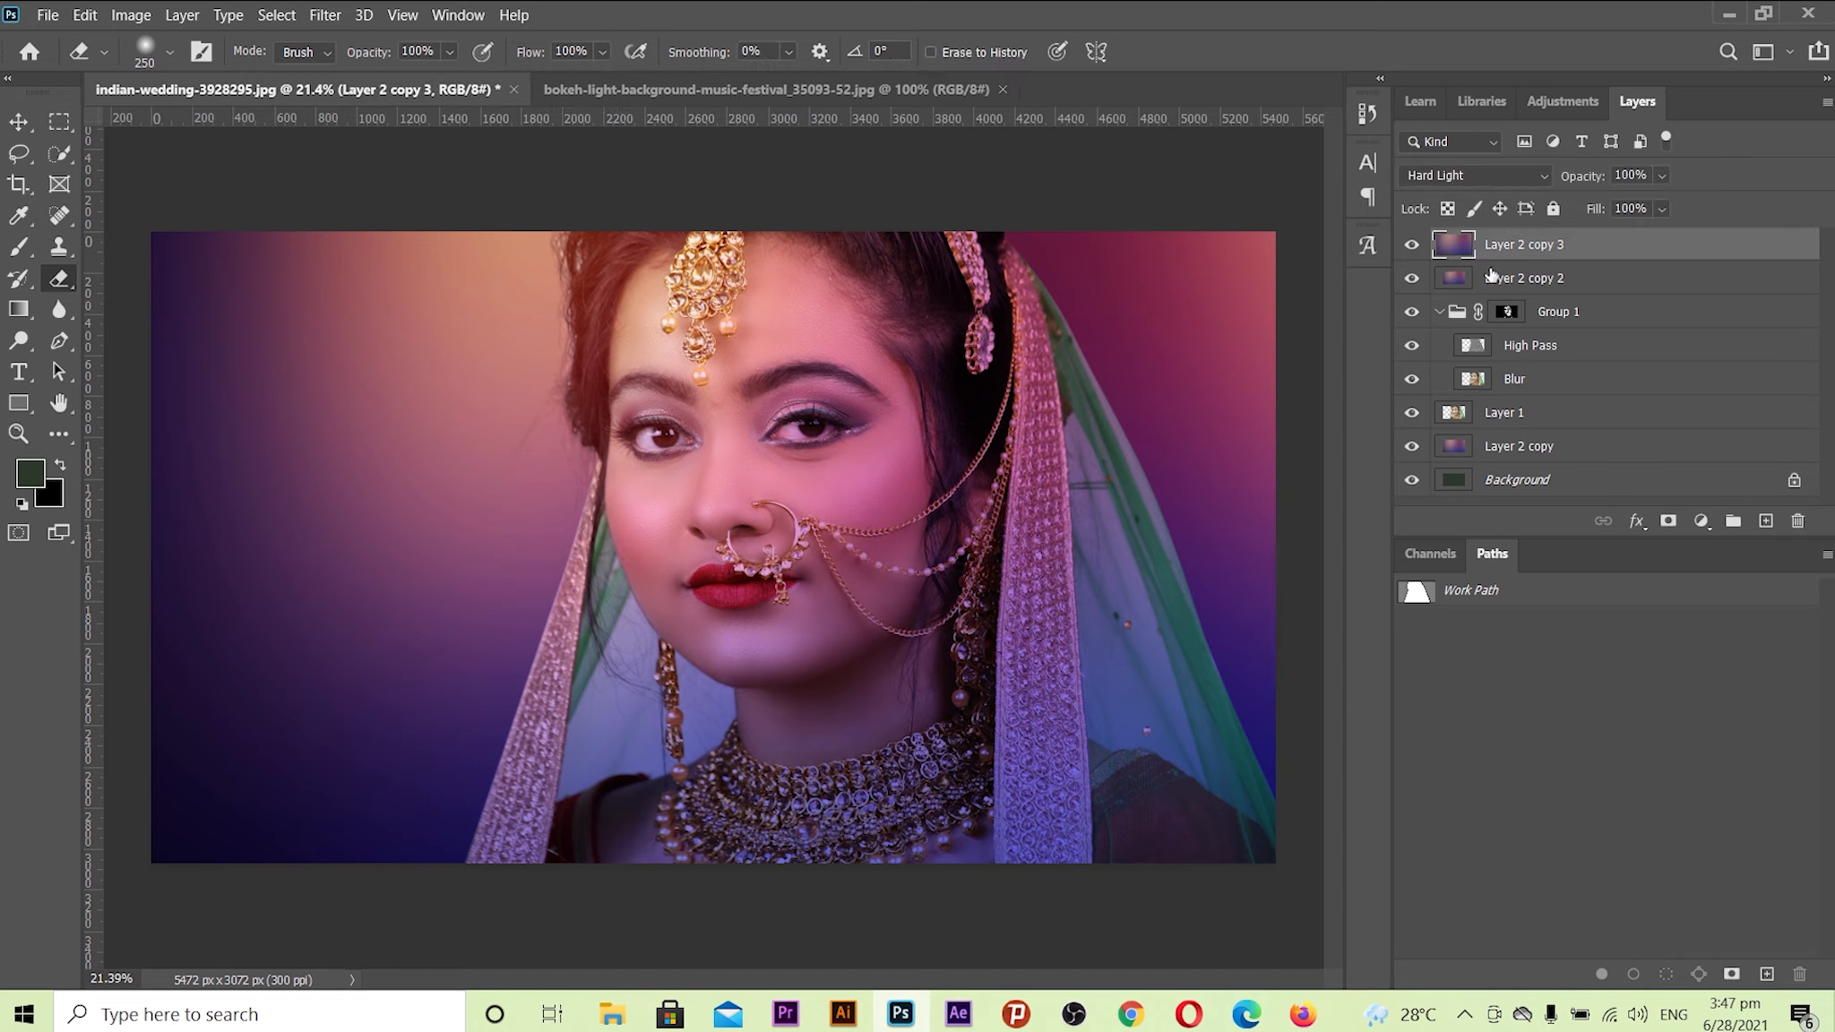
key("bracketright")
key("bracketright")
key("bracketright")
key("bracketright")
key("bracketright")
key("bracketright")
key("bracketright")
key("bracketright")
key("bracketright")
key("bracketright")
key("bracketright")
key("bracketright")
key("bracketright")
key("bracketright")
key("bracketright")
key("bracketright")
key("bracketright")
key("bracketright")
mouse_move(320, 556)
left_mouse_down()
mouse_move(568, 704)
mouse_move(637, 713)
mouse_move(535, 788)
mouse_move(188, 793)
mouse_move(665, 820)
mouse_move(862, 778)
mouse_move(1007, 970)
left_mouse_up()
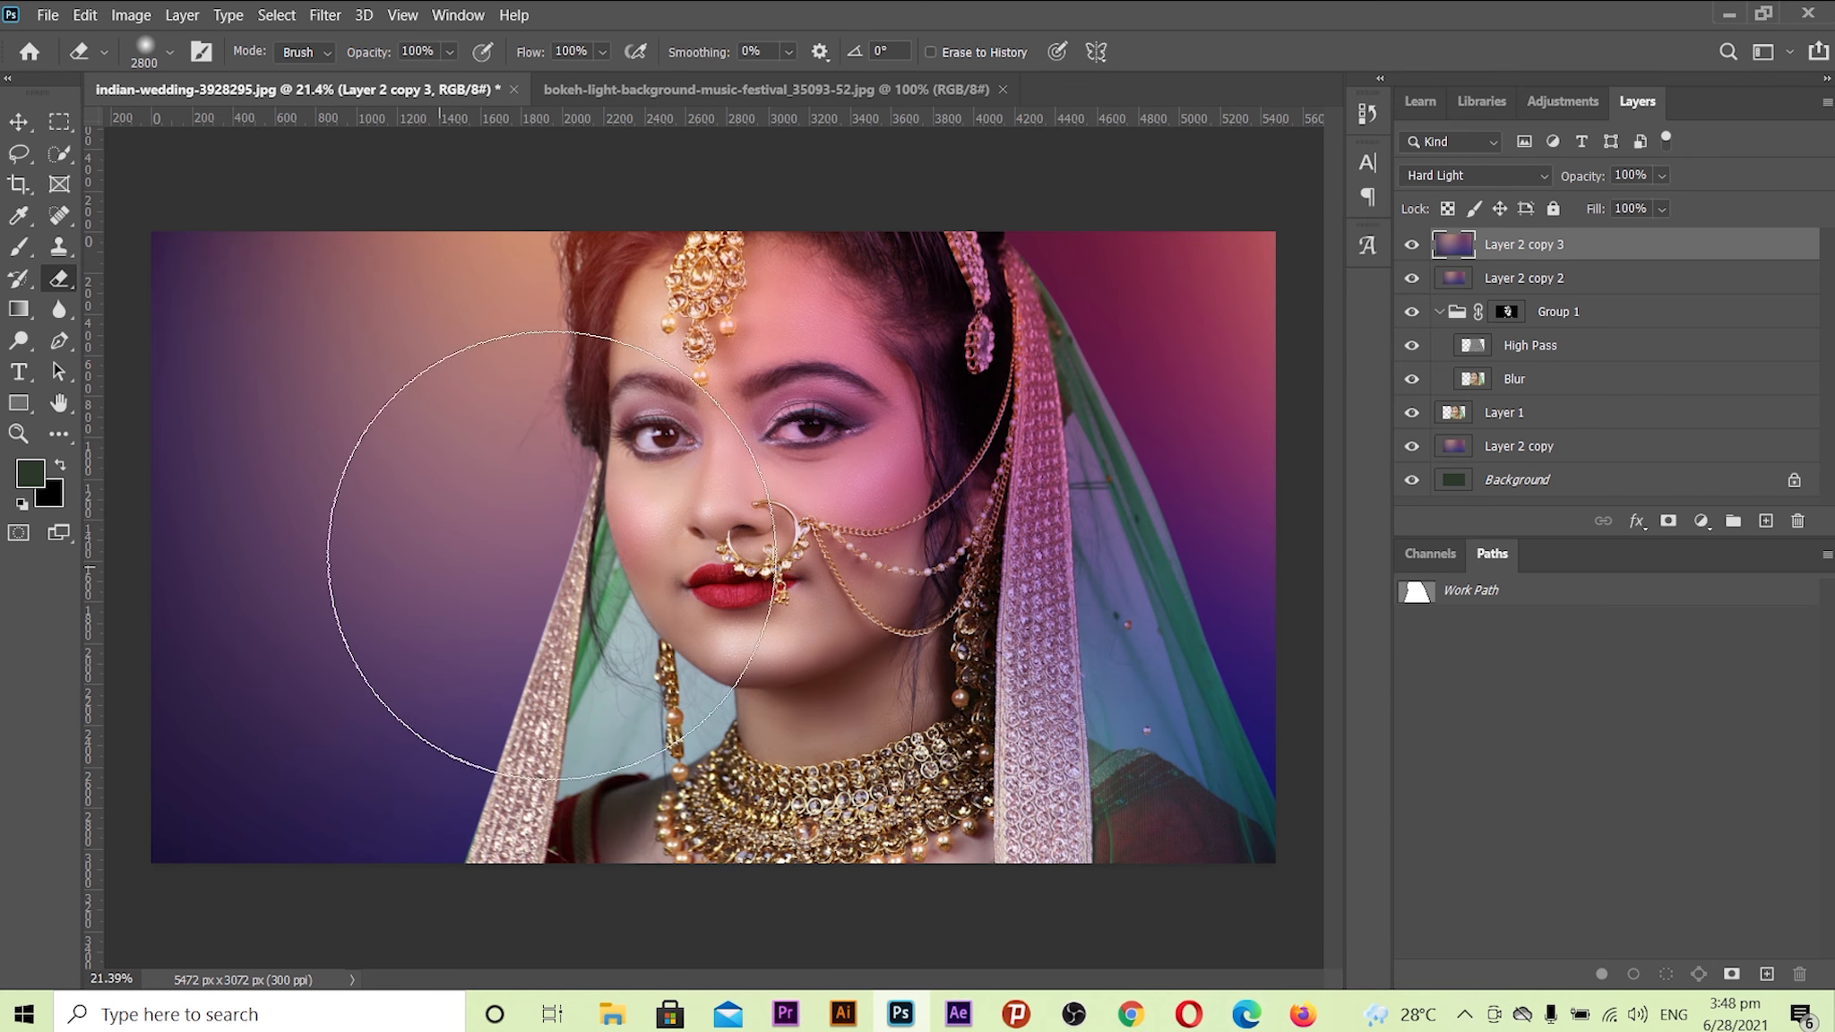
mouse_move(1228, 229)
left_mouse_down()
mouse_move(1311, 238)
mouse_move(1266, 283)
mouse_move(1396, 343)
mouse_move(1396, 429)
mouse_move(1336, 542)
mouse_move(1336, 601)
mouse_move(1356, 741)
mouse_move(1466, 837)
left_mouse_up()
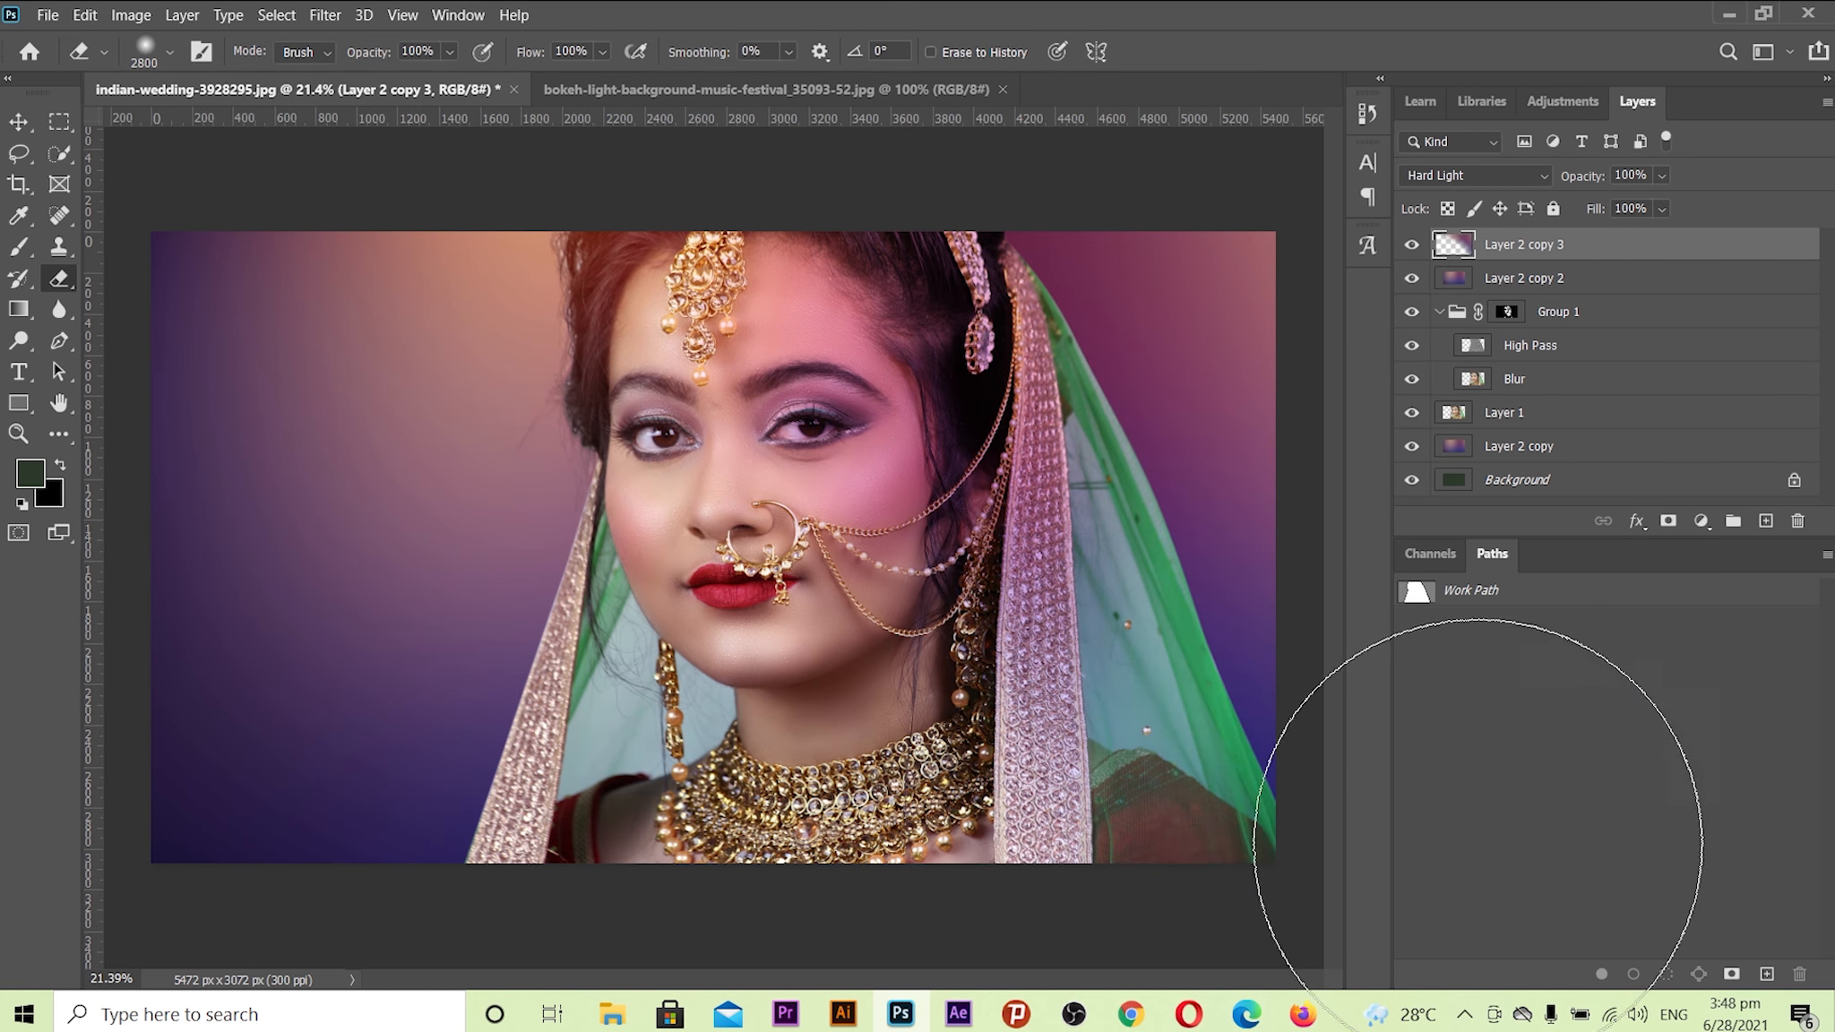